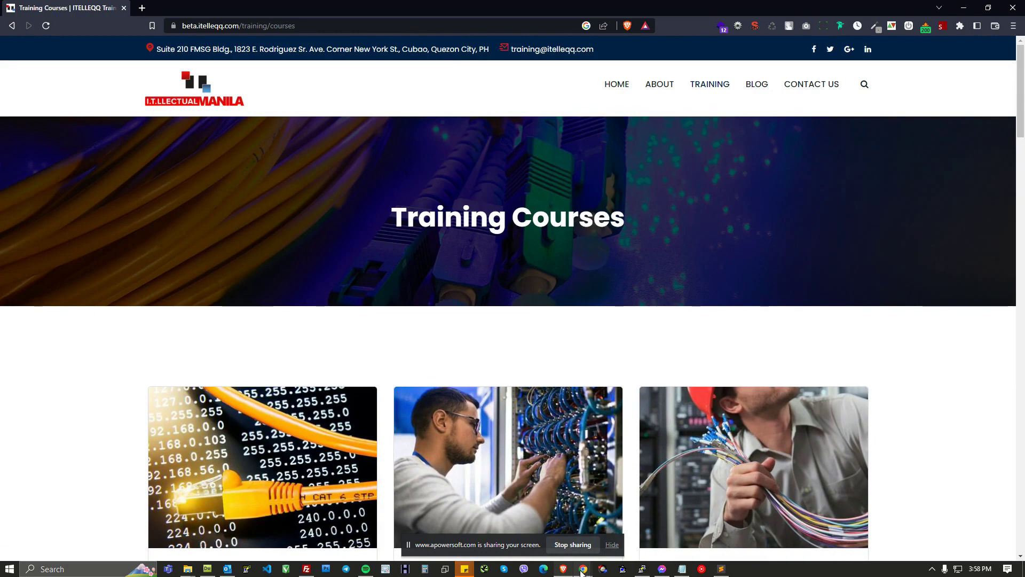
Step: Switch to the browser window with the Drupal tabs and open the PDF module's sample screenshot image
click(571, 538)
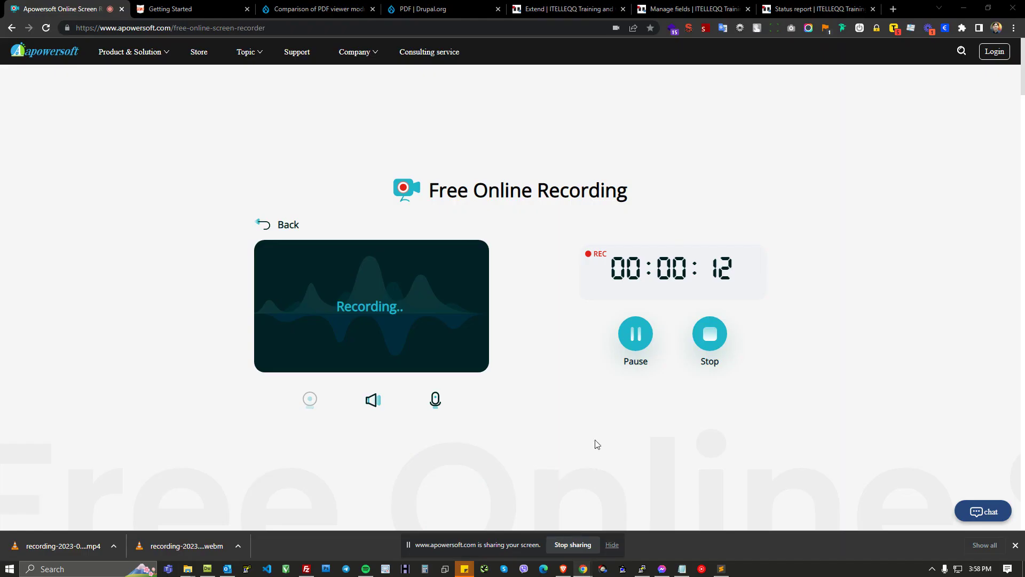
click(688, 9)
click(444, 8)
click(544, 297)
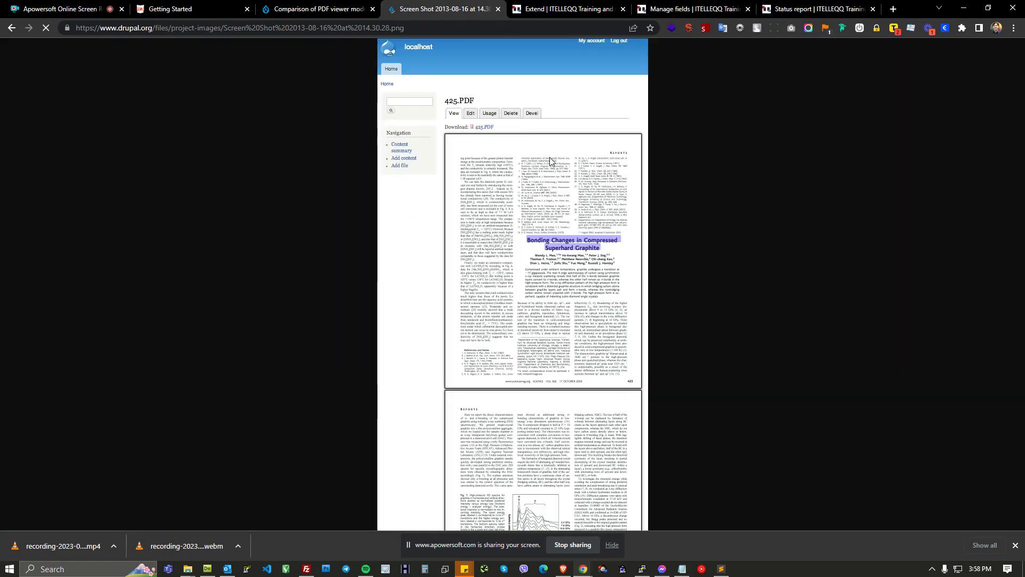
Step: Zoom in and scroll through the screenshot of a PDF rendered by the PDF module
key(ctrl+plus)
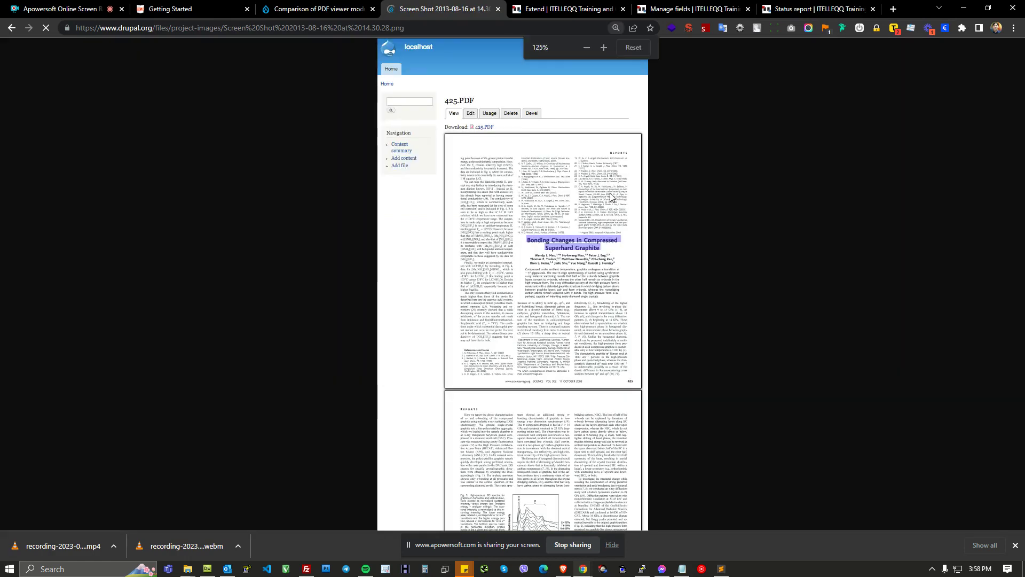
key(ctrl+plus)
key(ctrl+plus)
key(ctrl+plus)
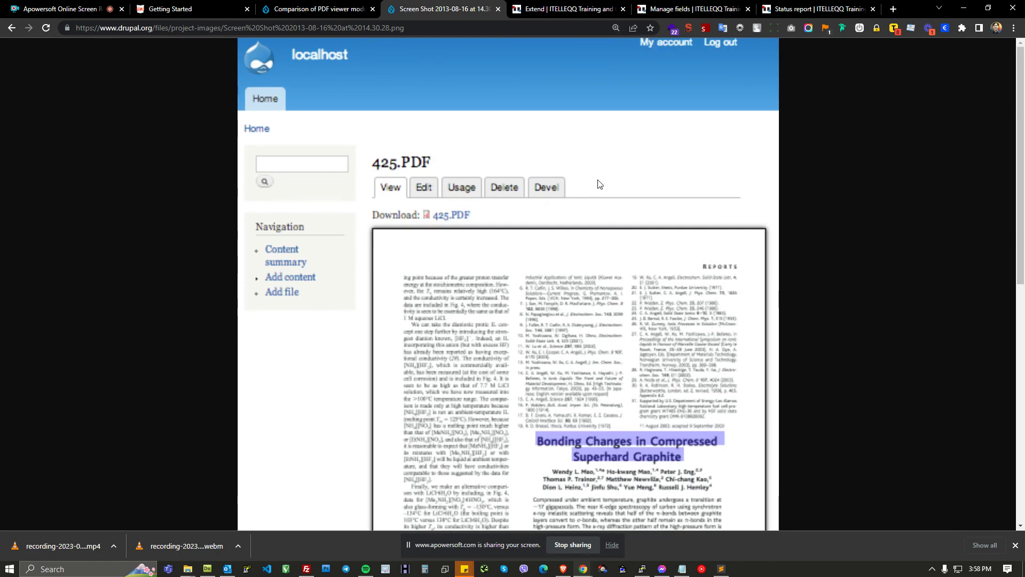
scroll(634, 154, down, 2)
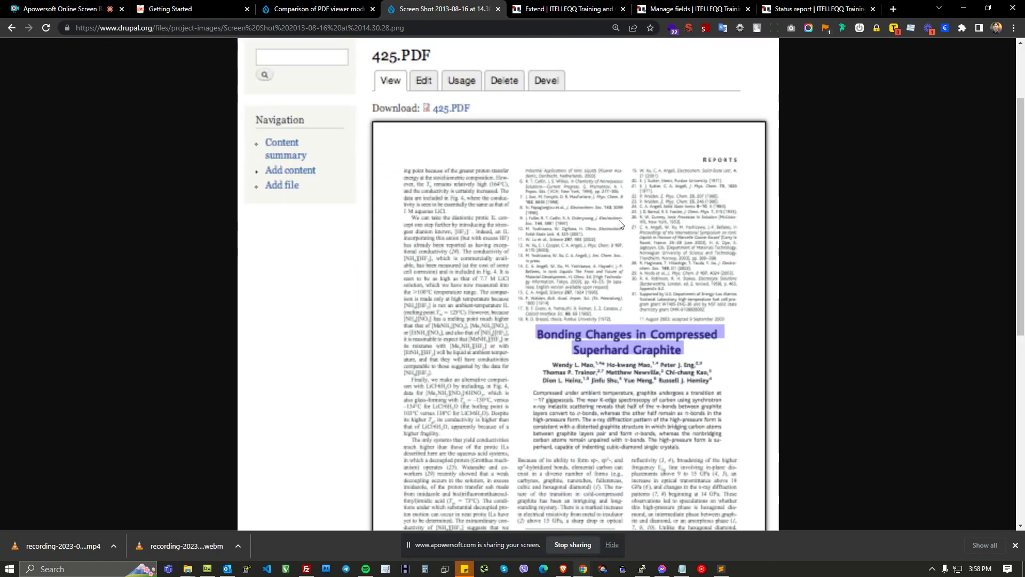
scroll(621, 196, up, 2)
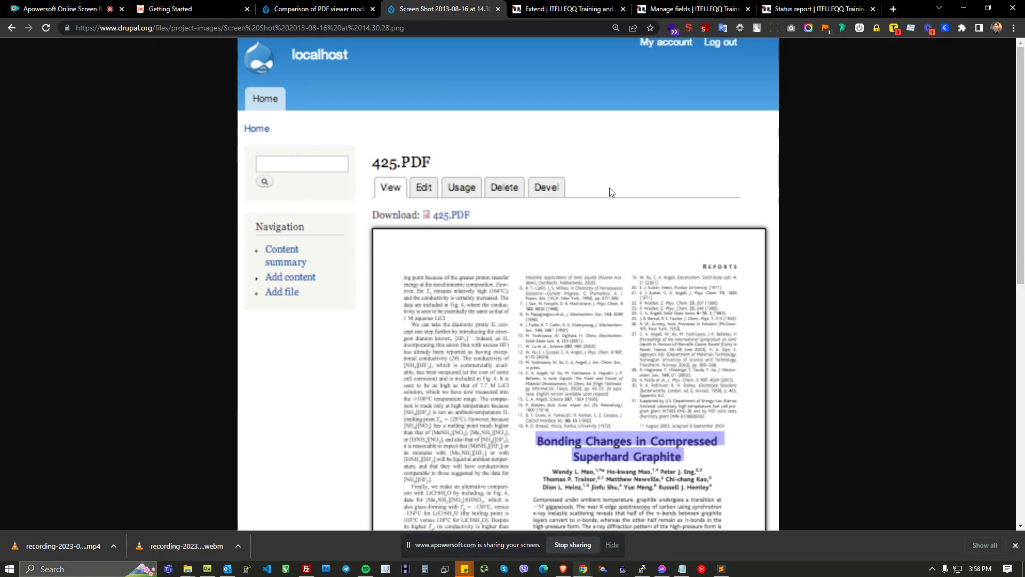
scroll(611, 233, down, 2)
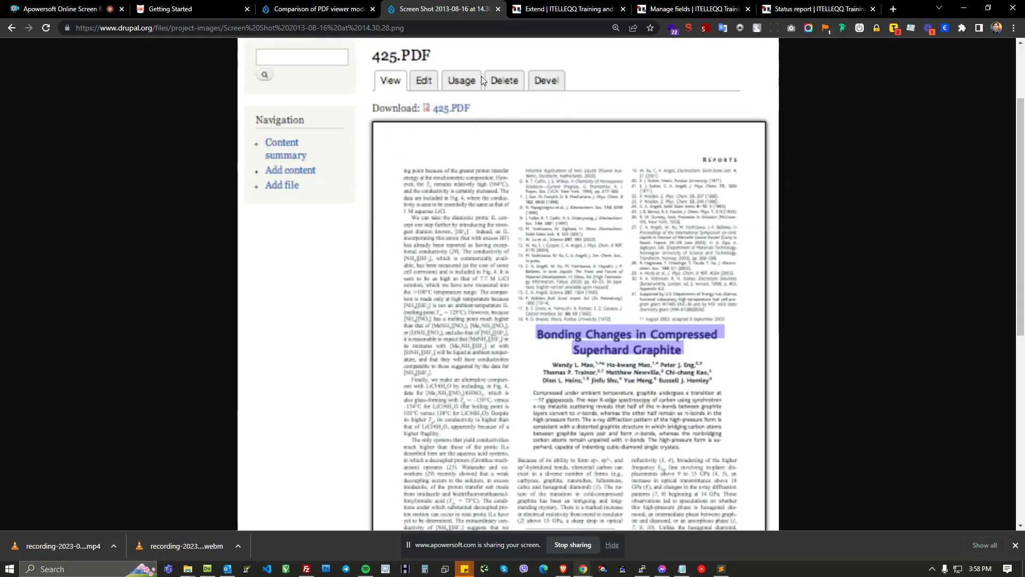
scroll(603, 178, down, 7)
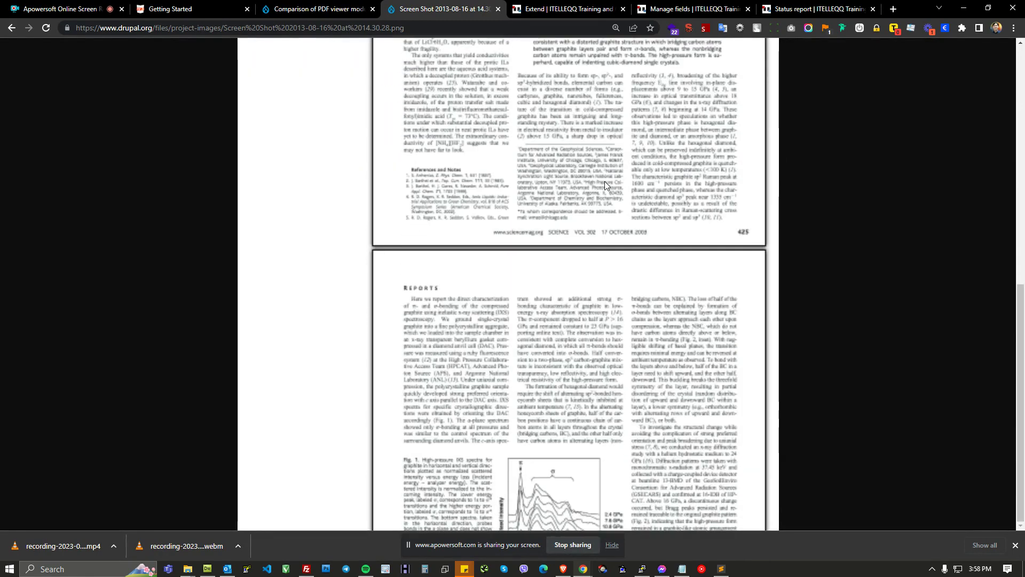
scroll(605, 189, up, 8)
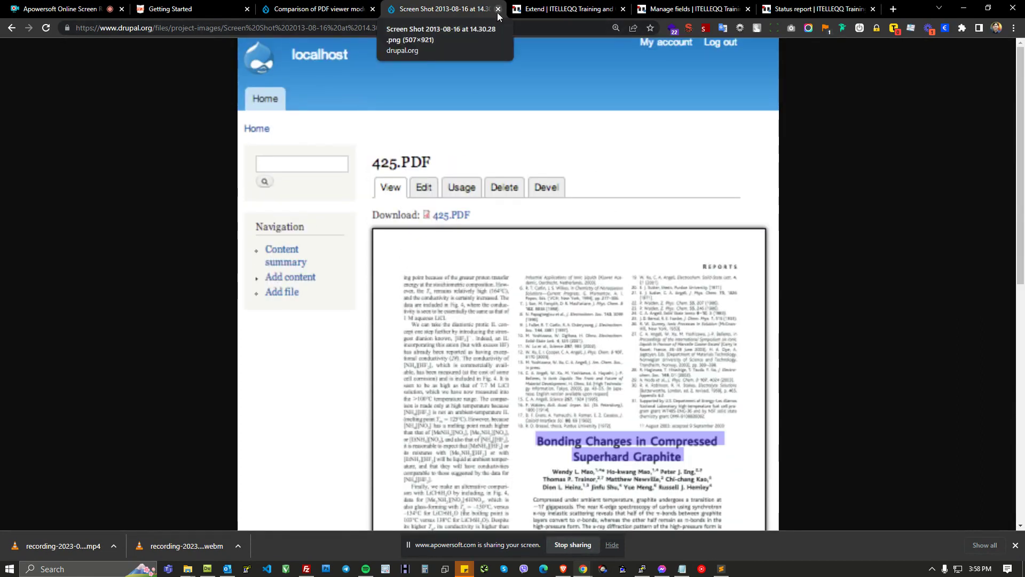
Step: Review the Comparison of PDF viewer modules table, resetting the page zoom to 100%
click(11, 28)
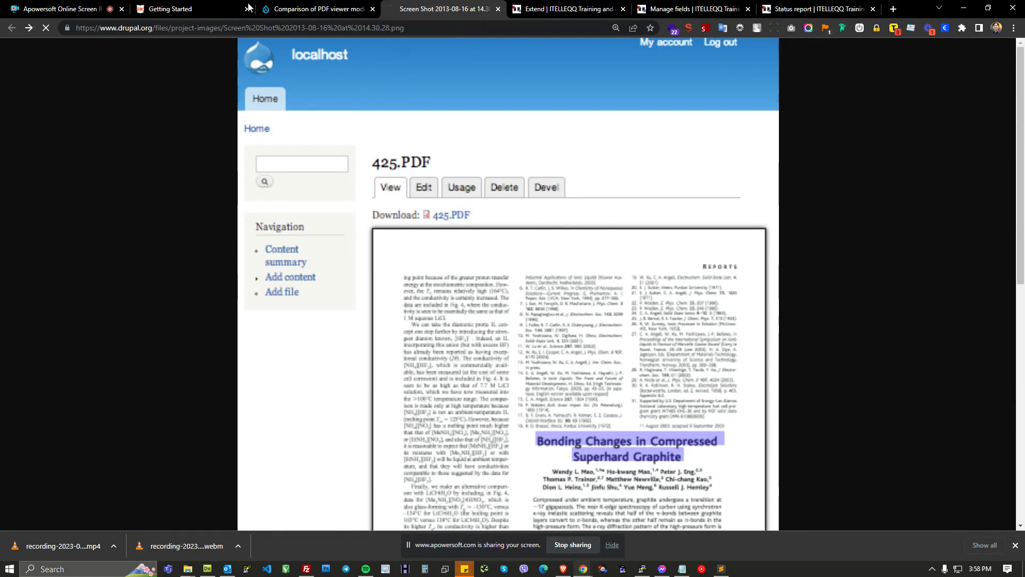
click(332, 12)
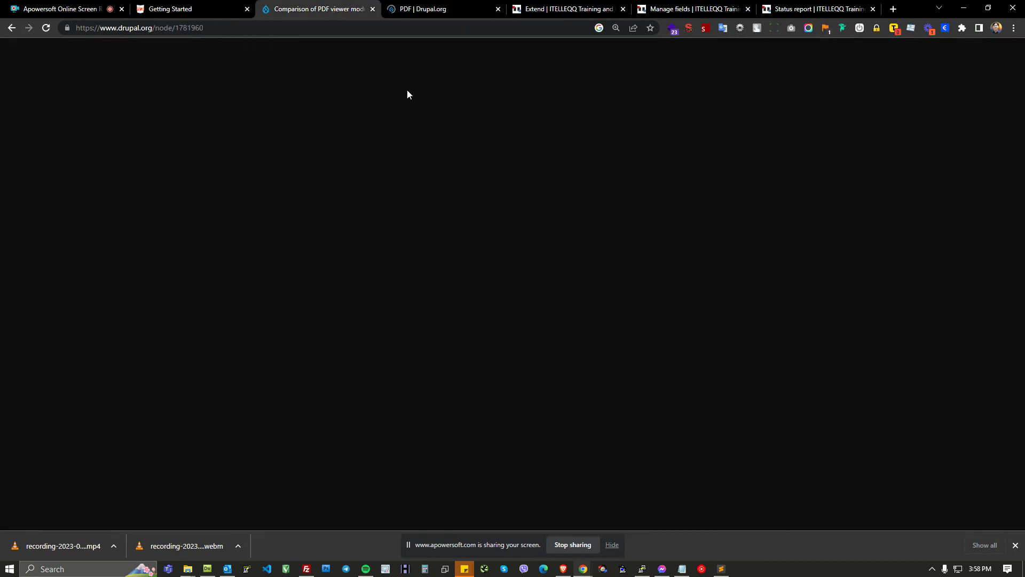
click(616, 28)
click(634, 47)
scroll(409, 145, up, 1)
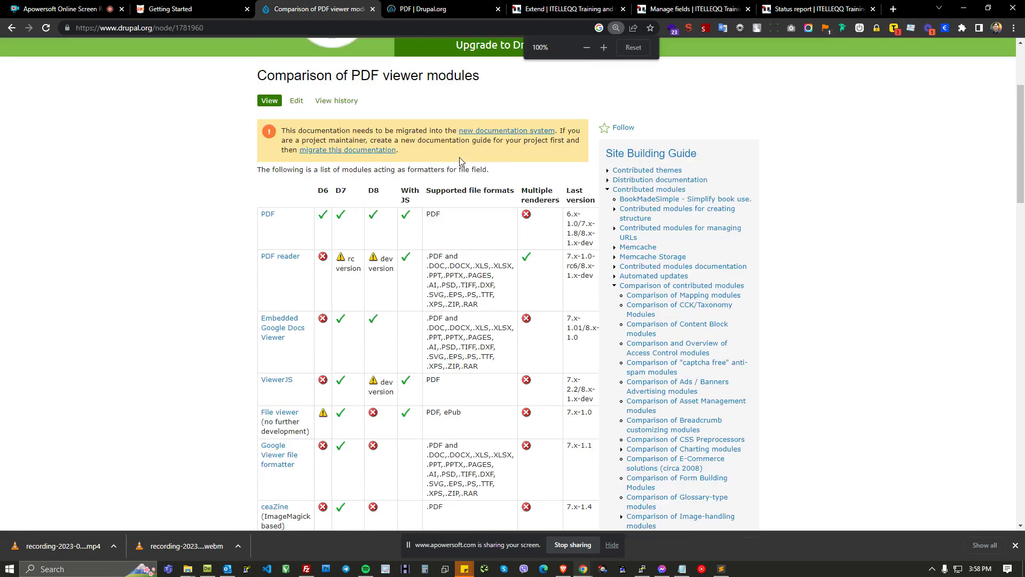
drag(361, 75, 419, 75)
scroll(521, 130, up, 1)
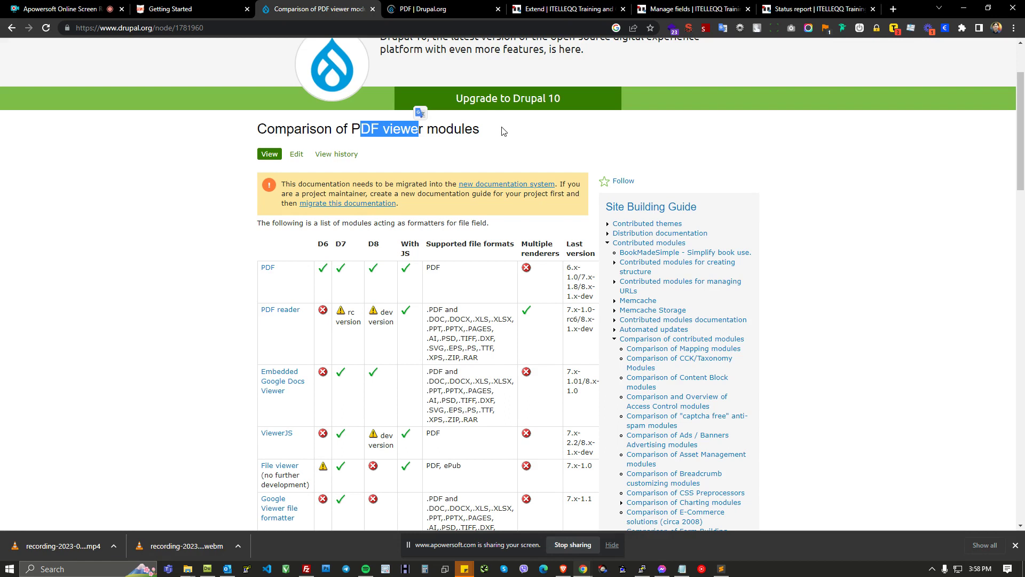
scroll(541, 227, down, 3)
drag(251, 112, 306, 225)
click(203, 193)
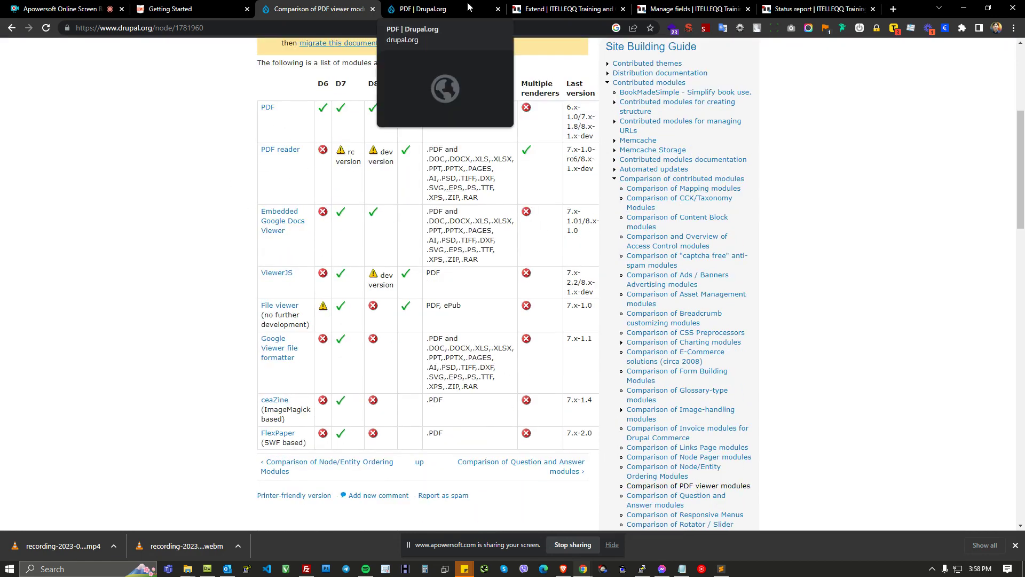
Step: Read the PDF project page at 150% zoom and select the composer install command for release 8.x-1.1
click(467, 7)
scroll(307, 146, up, 2)
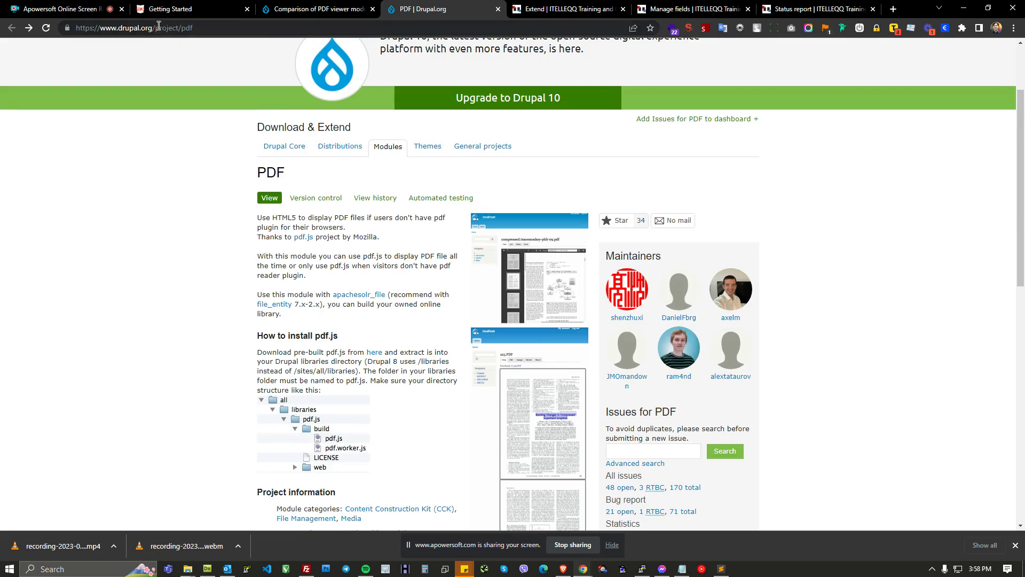
click(155, 28)
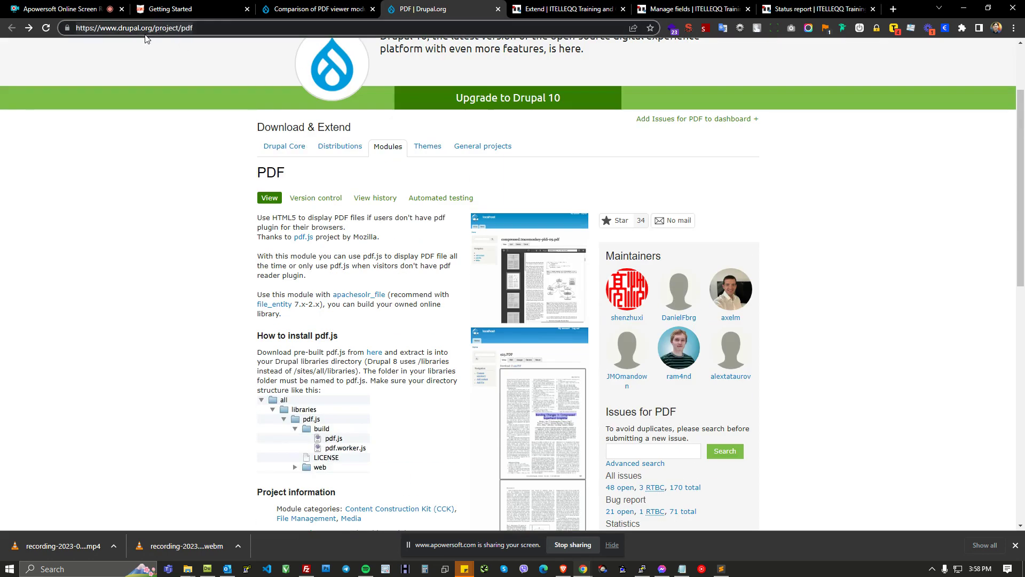
click(167, 28)
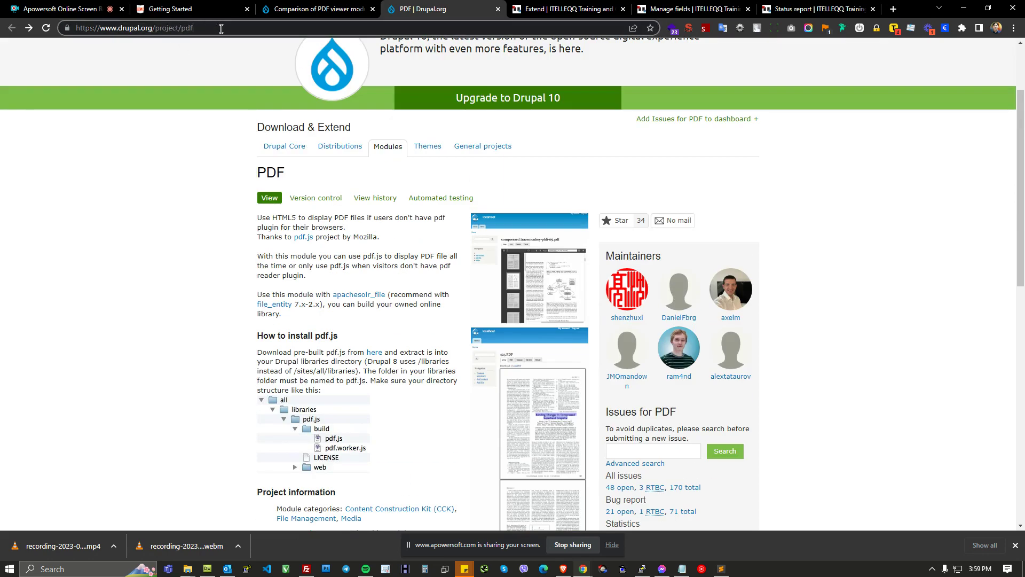
scroll(412, 226, down, 2)
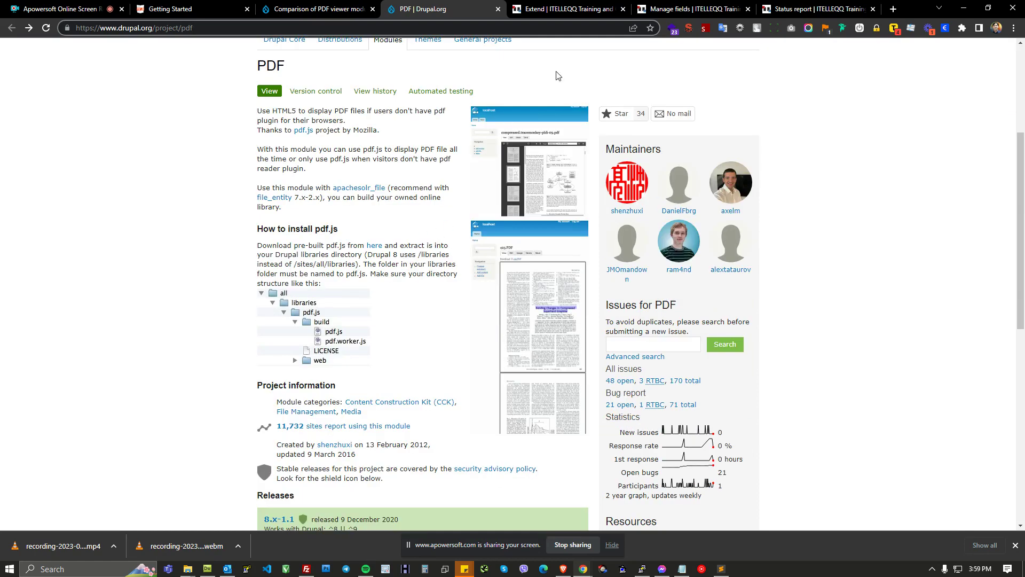
key(ctrl+plus)
key(ctrl+plus)
key(ctrl+plus)
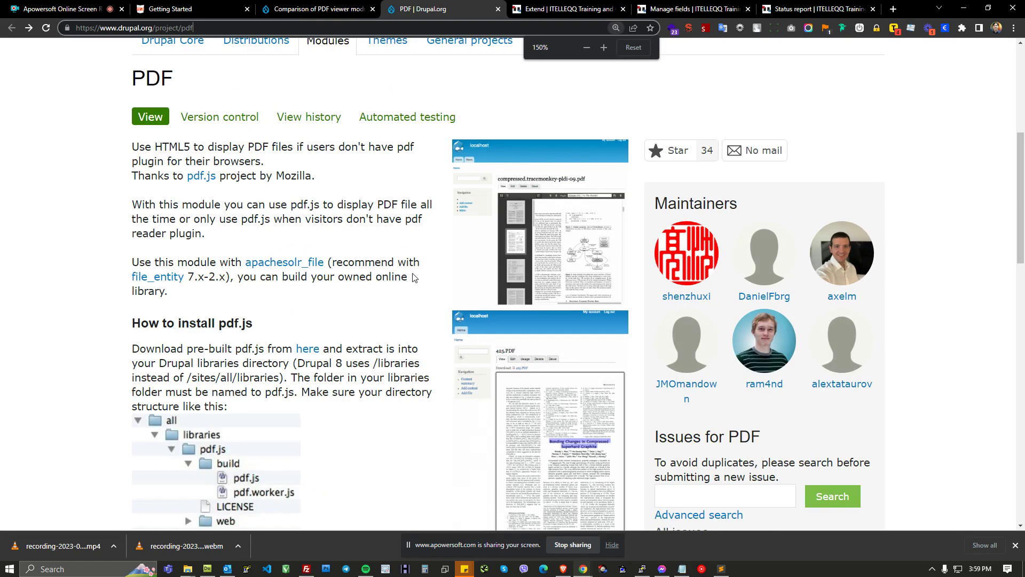
scroll(411, 283, down, 4)
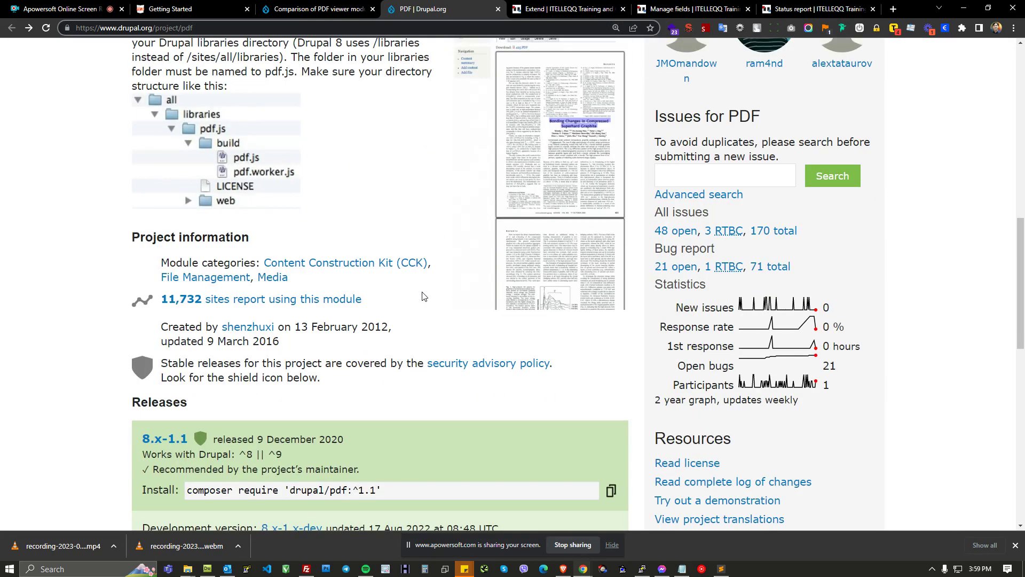
scroll(362, 265, down, 1)
drag(187, 383, 417, 385)
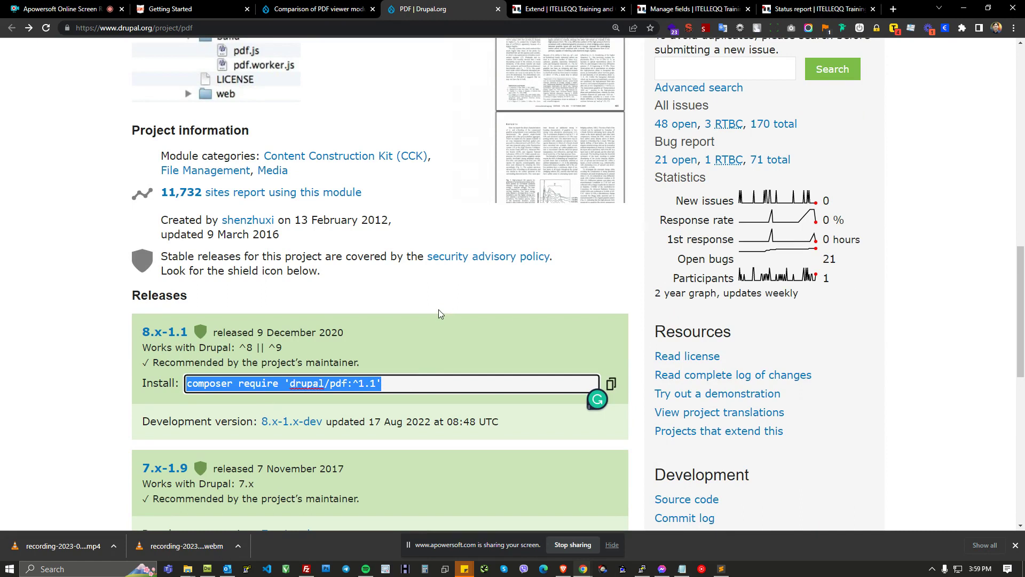
Step: Go to the site's Extend page filtered for pdf and open Add new module
click(579, 11)
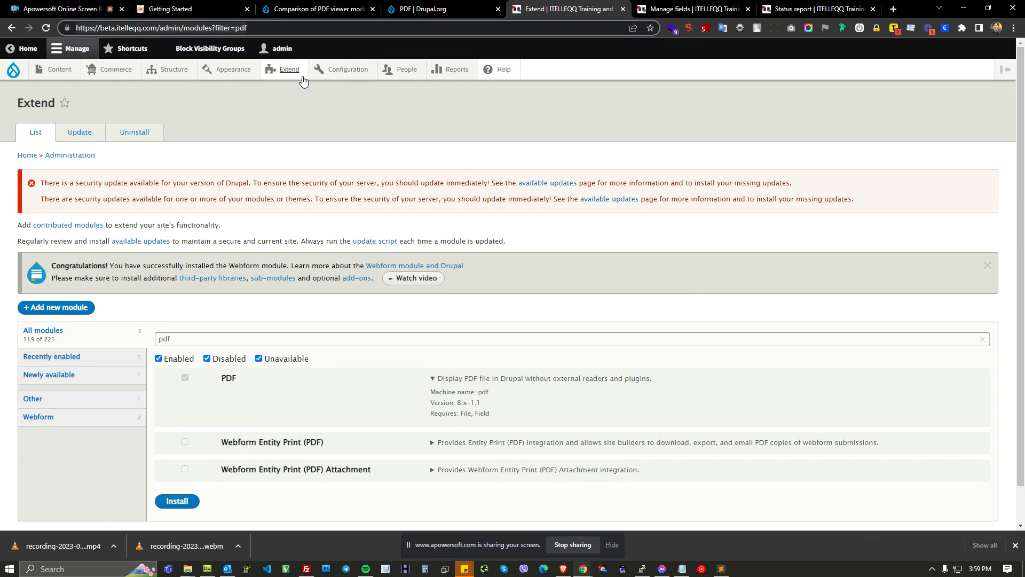
mouse_move(291, 72)
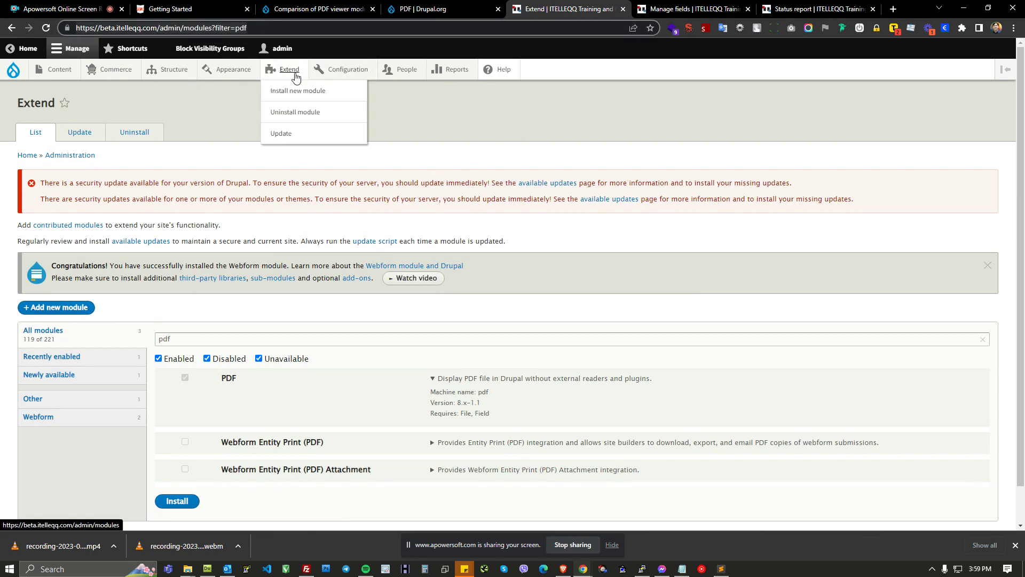
click(65, 313)
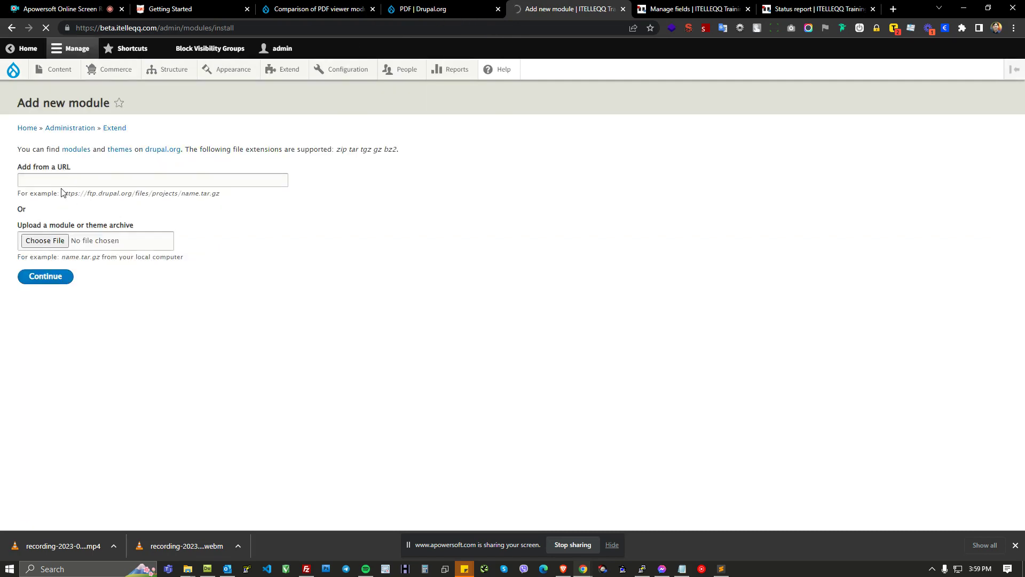
Step: Open the PDF 8.x-1.1 release page in a new tab and examine its install command and download files
click(436, 11)
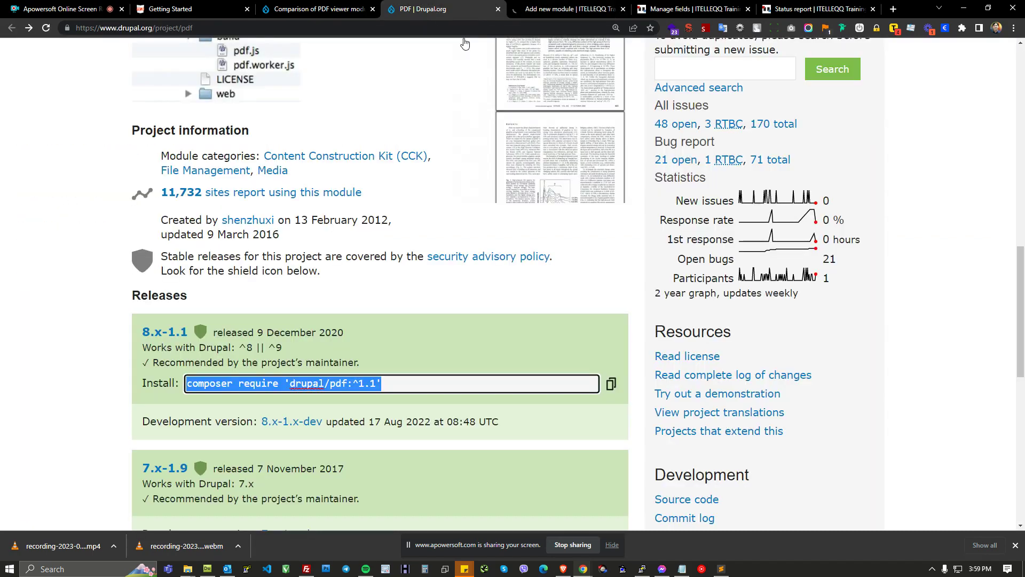
click(597, 398)
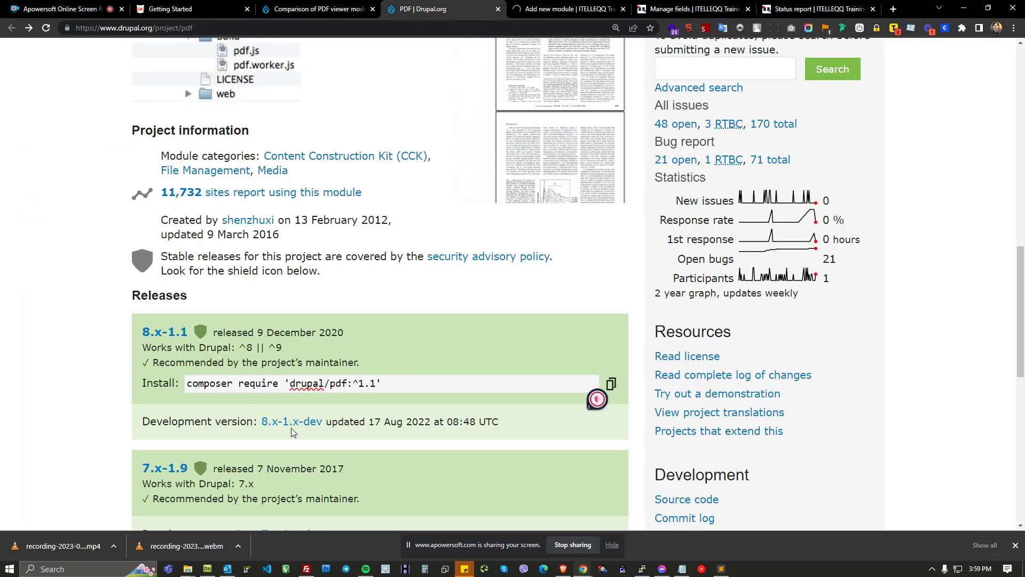
middle_click(163, 334)
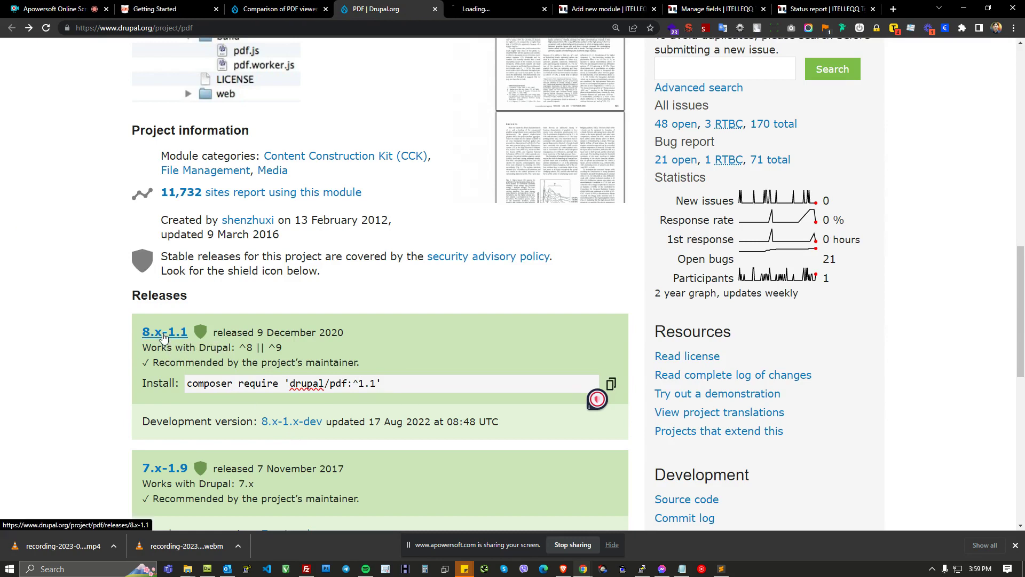
click(511, 5)
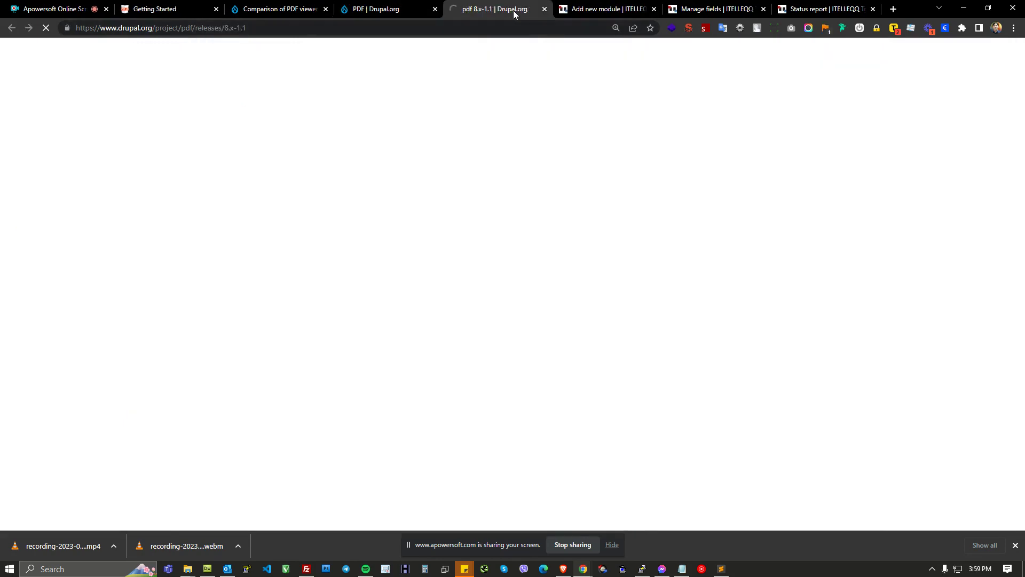
scroll(506, 361, down, 5)
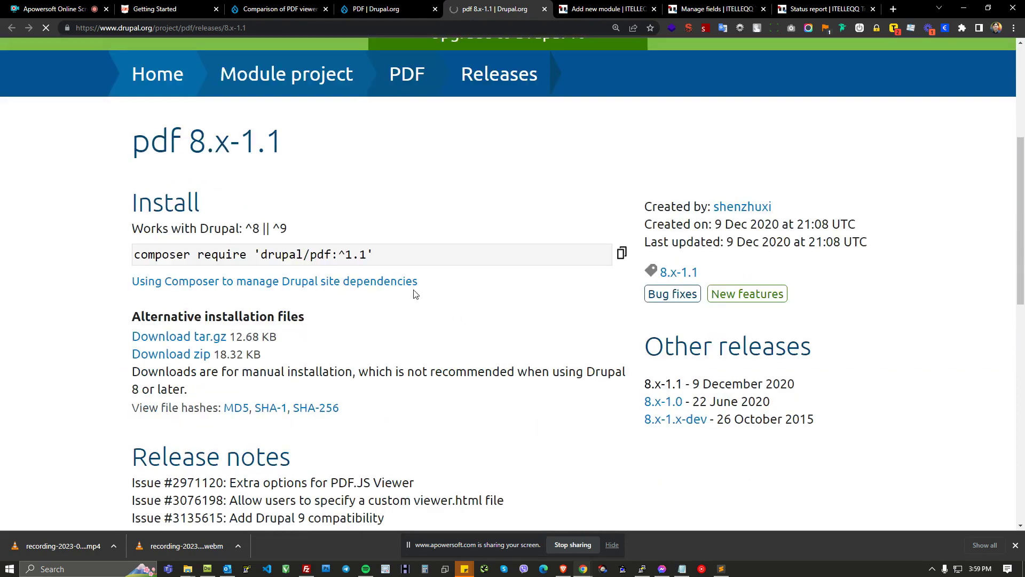
scroll(405, 297, down, 2)
drag(128, 231, 195, 231)
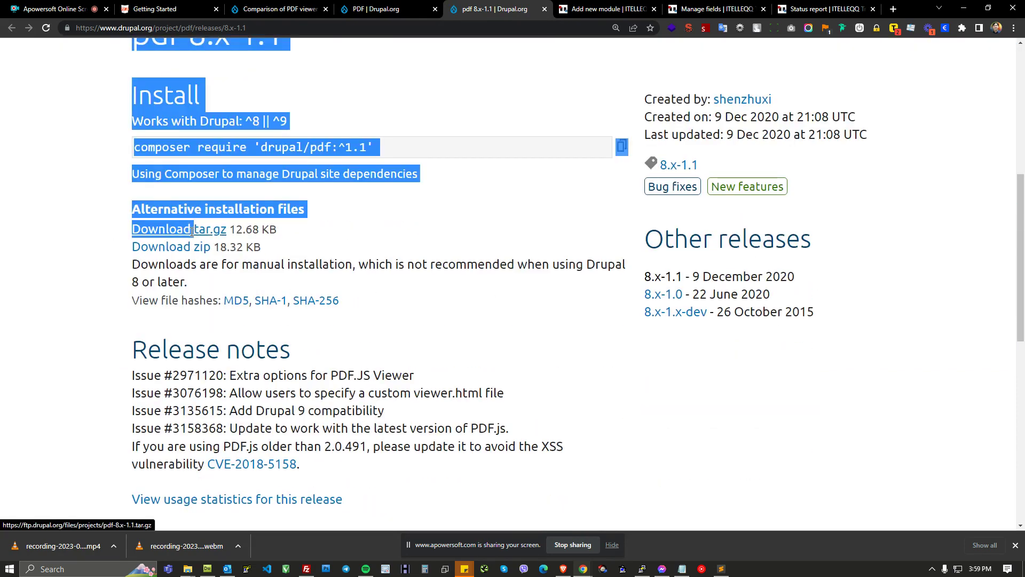
click(133, 222)
drag(134, 147, 396, 139)
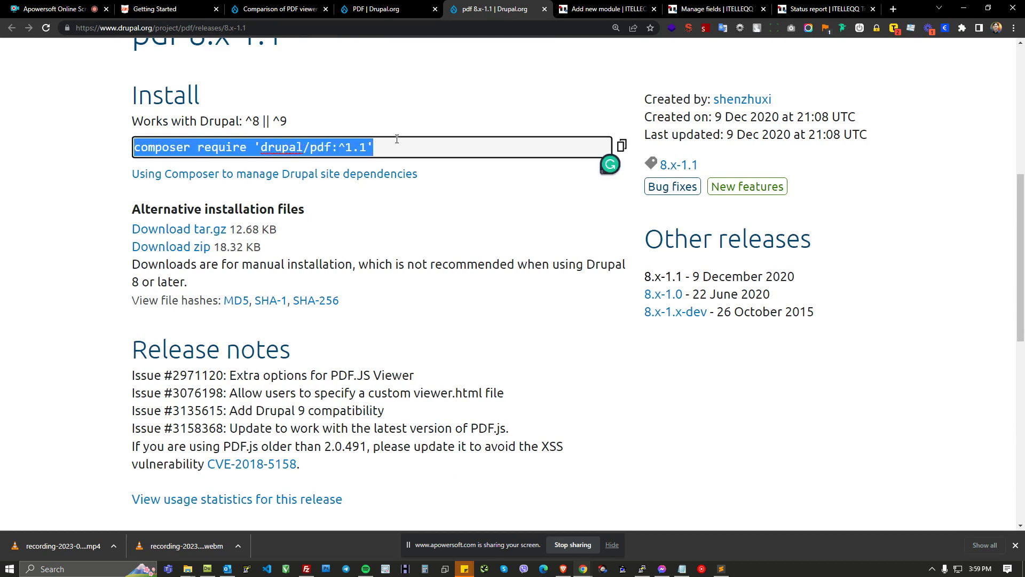
Step: Return to the site's admin and open the Extend module list
click(408, 8)
click(473, 9)
click(608, 10)
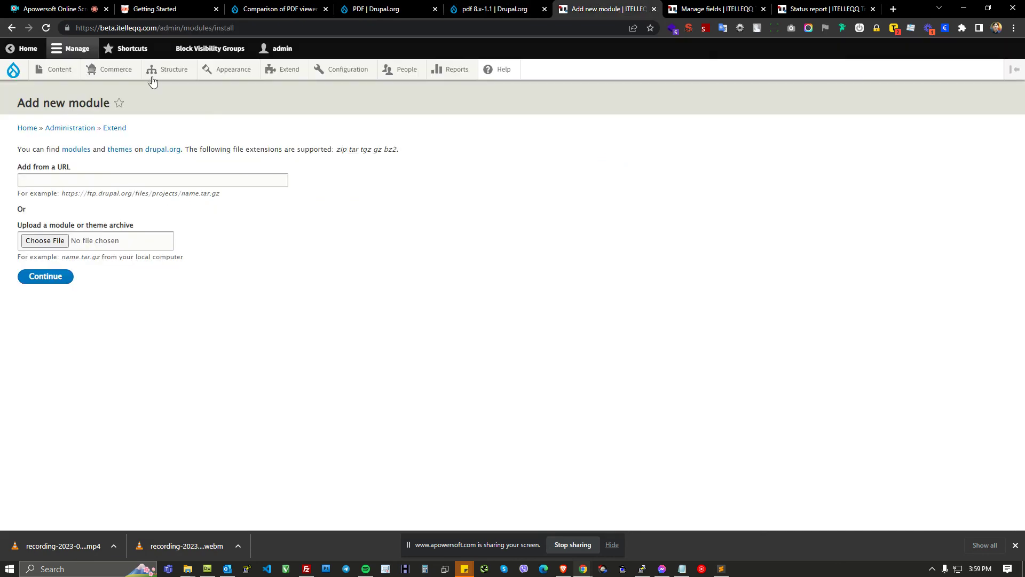
click(298, 75)
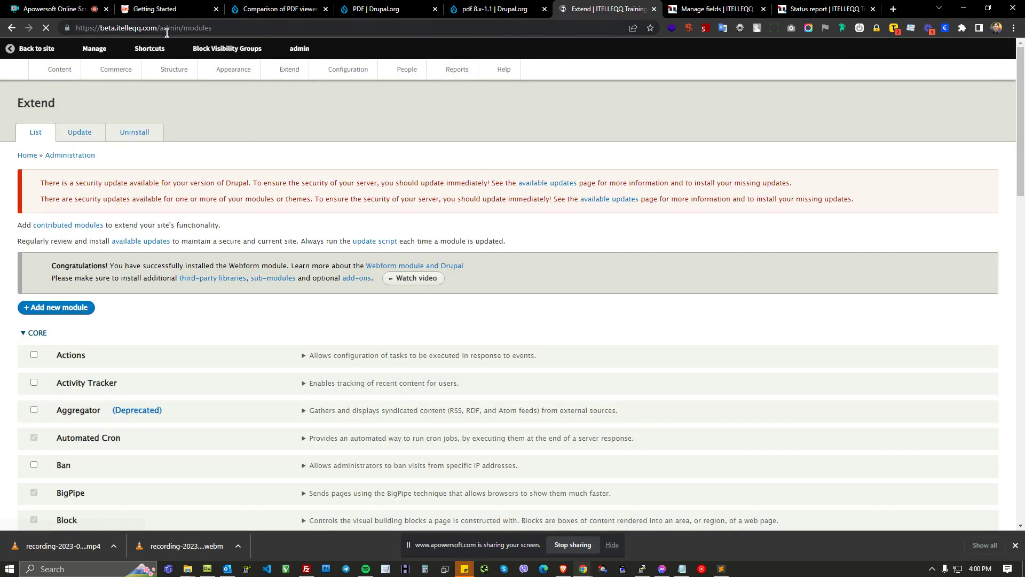
Step: Switch to the other browser window and scroll through the Training Courses page
click(563, 569)
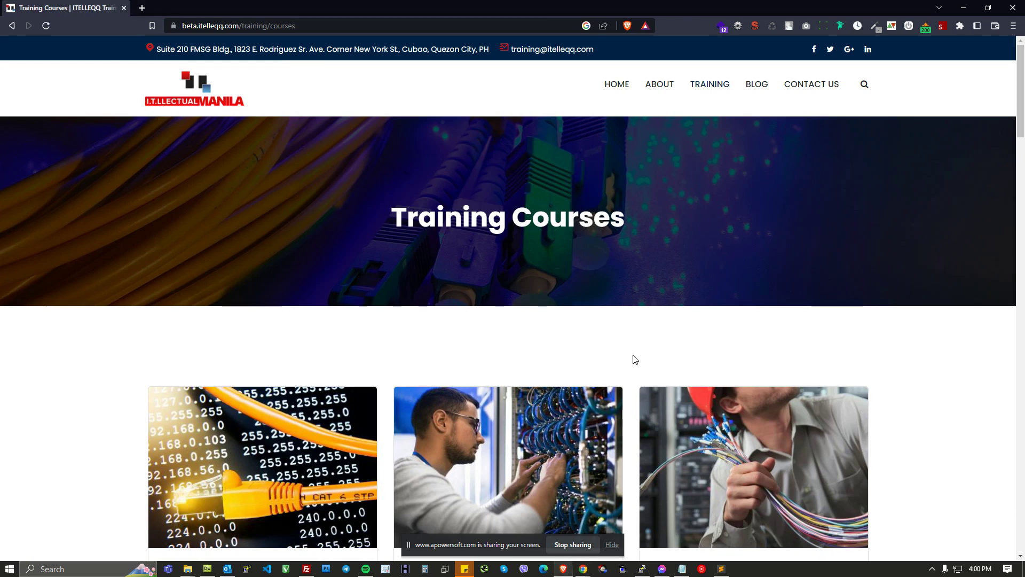
scroll(716, 245, down, 4)
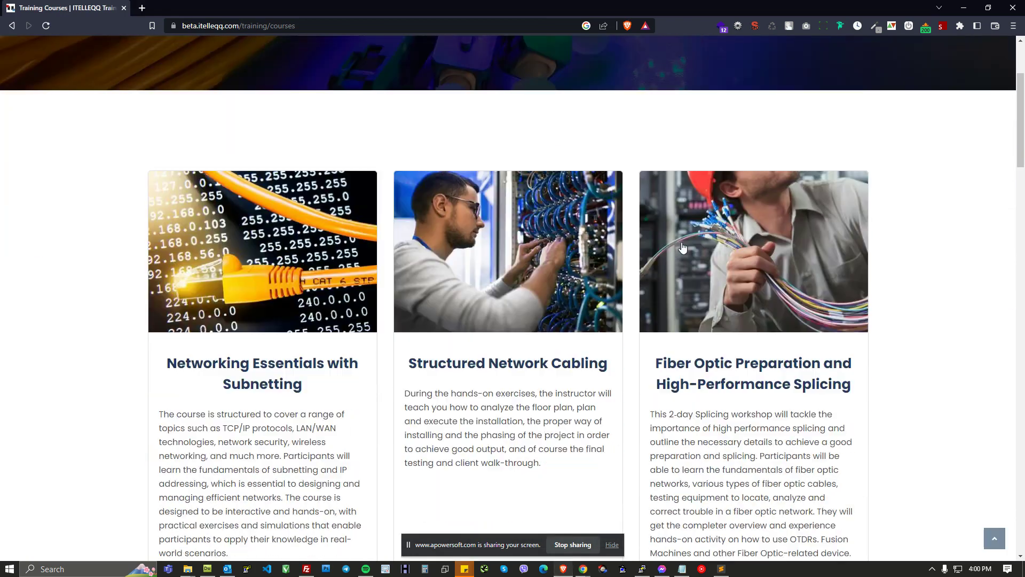
Step: Open the Fiber Optic Preparation and High-Performance Splicing course page in a new tab and switch to it
scroll(718, 252, up, 4)
scroll(725, 263, down, 4)
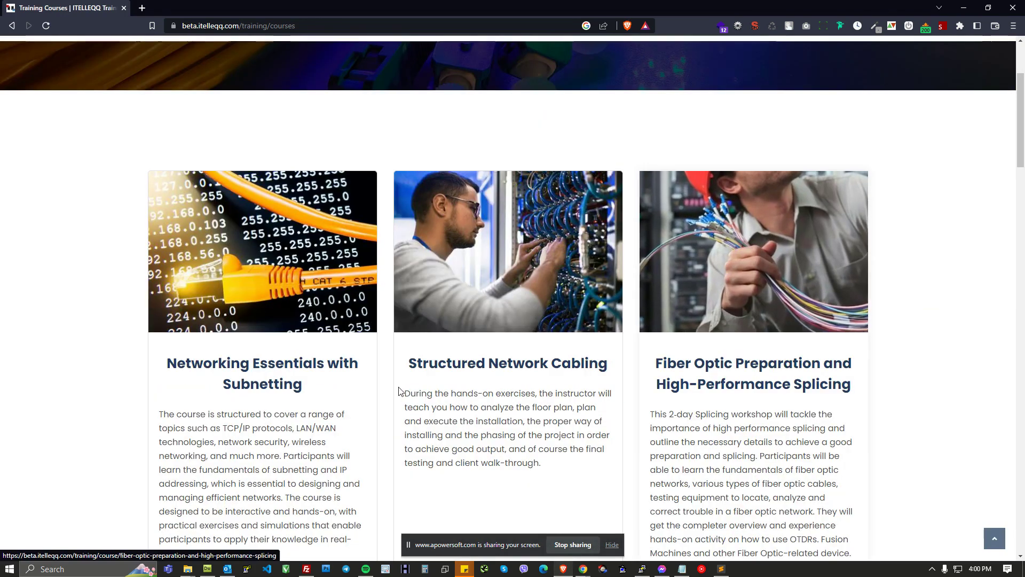
scroll(534, 283, down, 1)
right_click(310, 313)
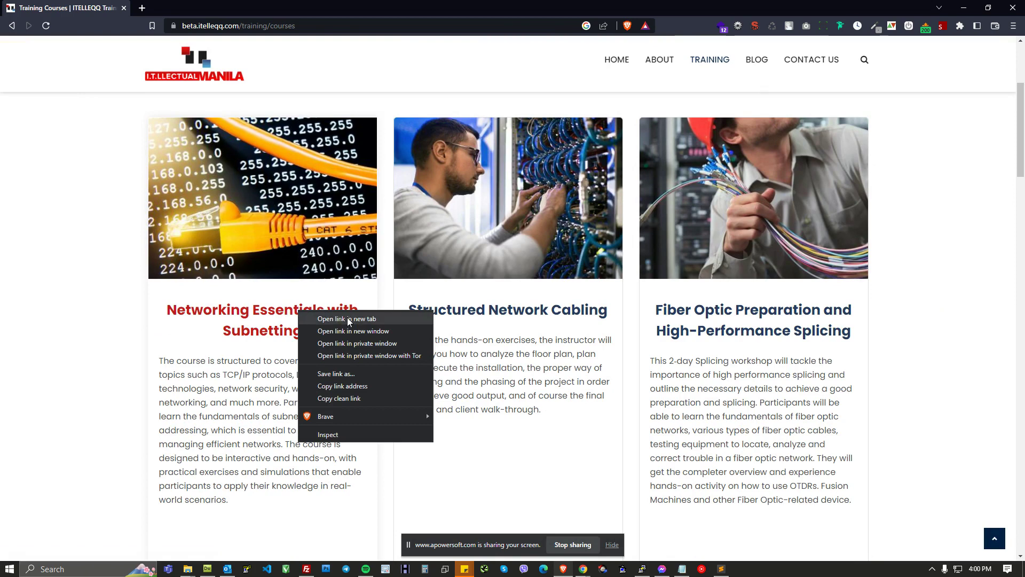
right_click(706, 307)
click(734, 315)
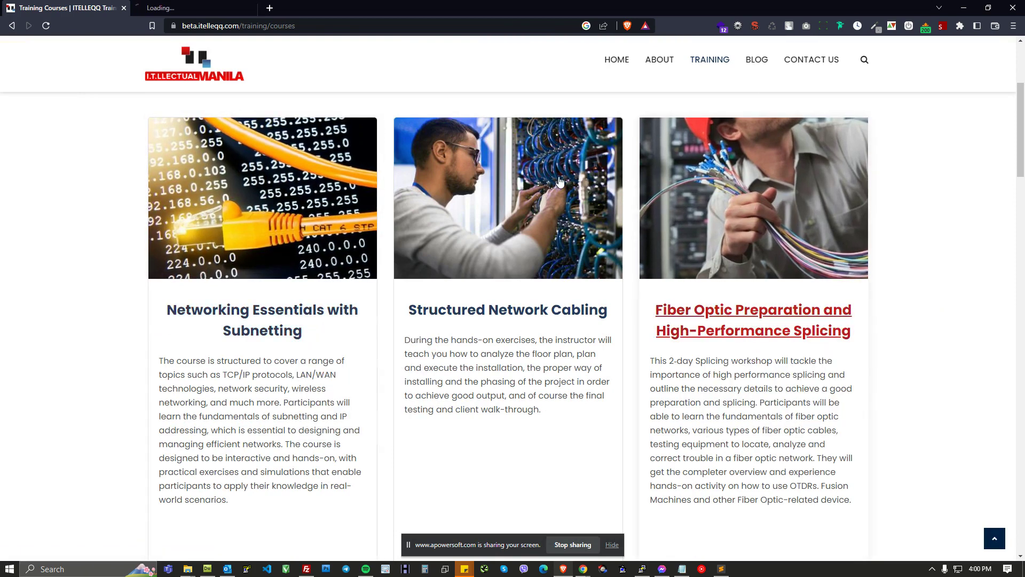
click(226, 6)
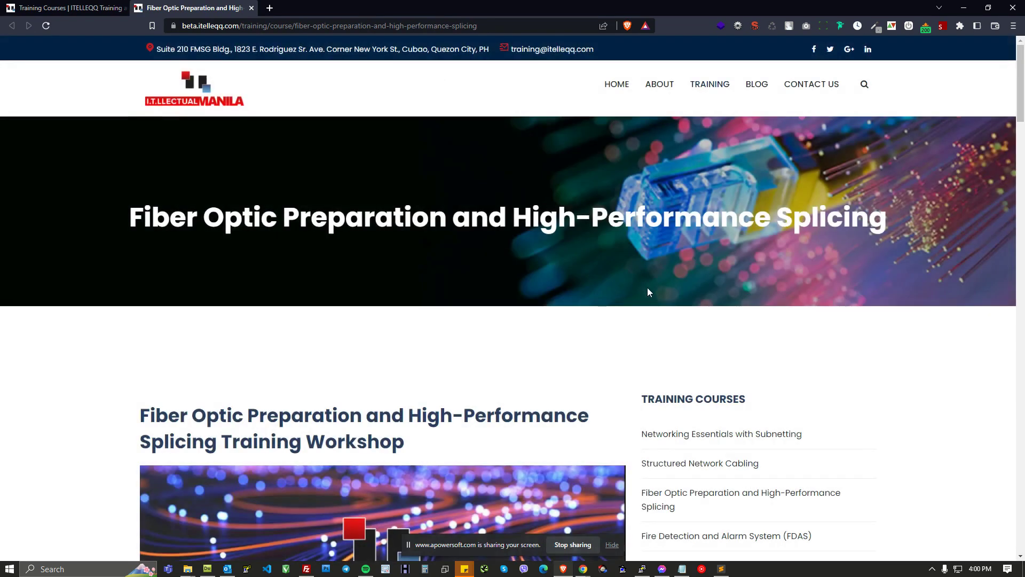
Step: Scroll through the Fiber Optic course page and toggle between its Training Outline and Training Investment tabs
scroll(647, 287, down, 4)
scroll(423, 297, down, 5)
scroll(469, 319, down, 15)
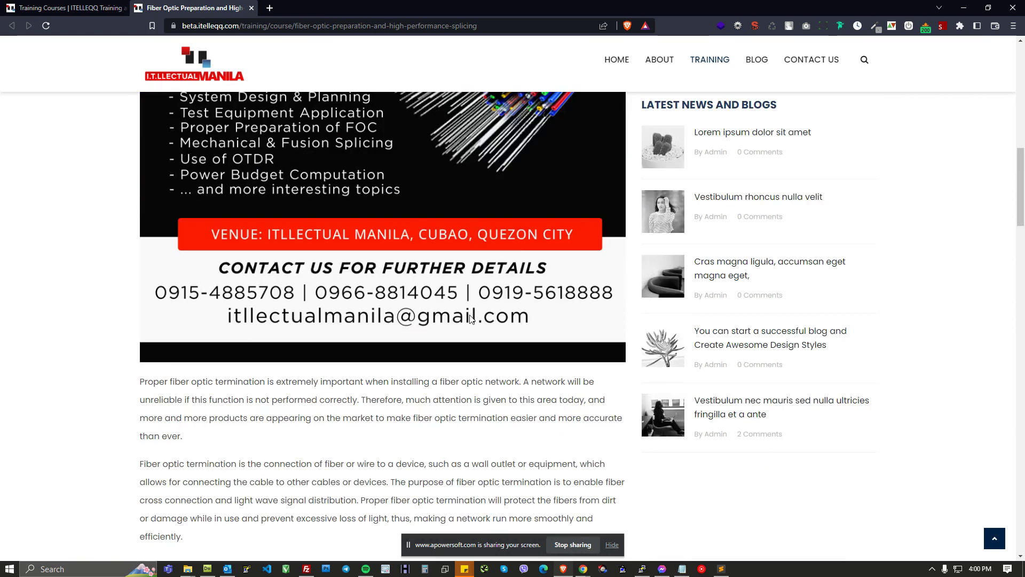
scroll(475, 321, down, 5)
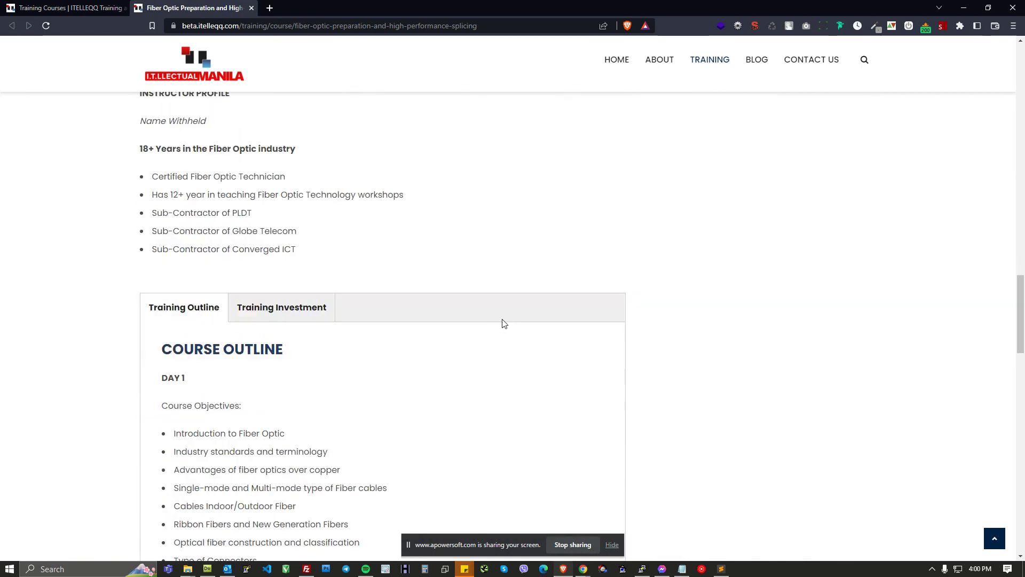
click(233, 205)
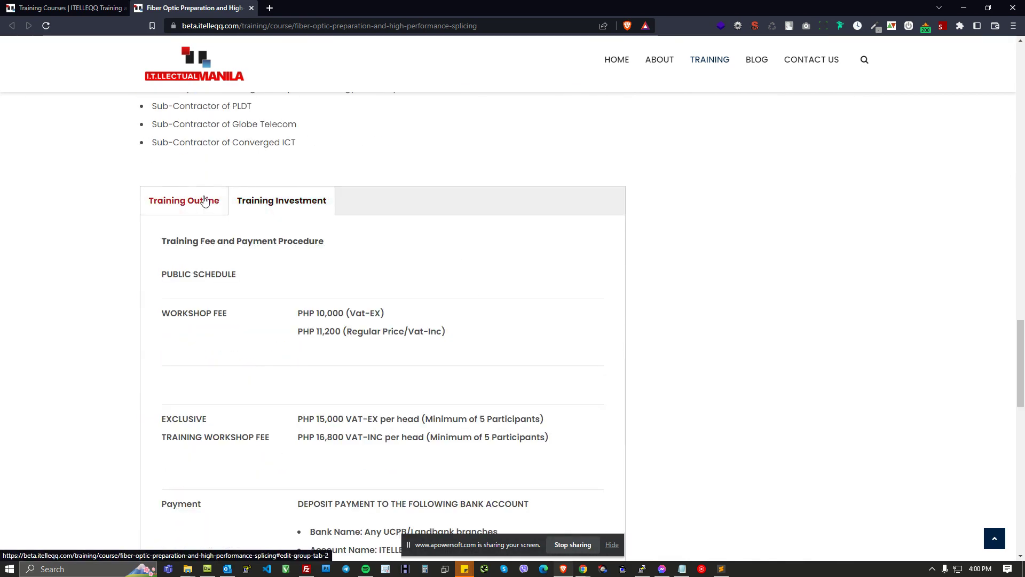
click(207, 202)
click(267, 206)
click(169, 203)
click(270, 203)
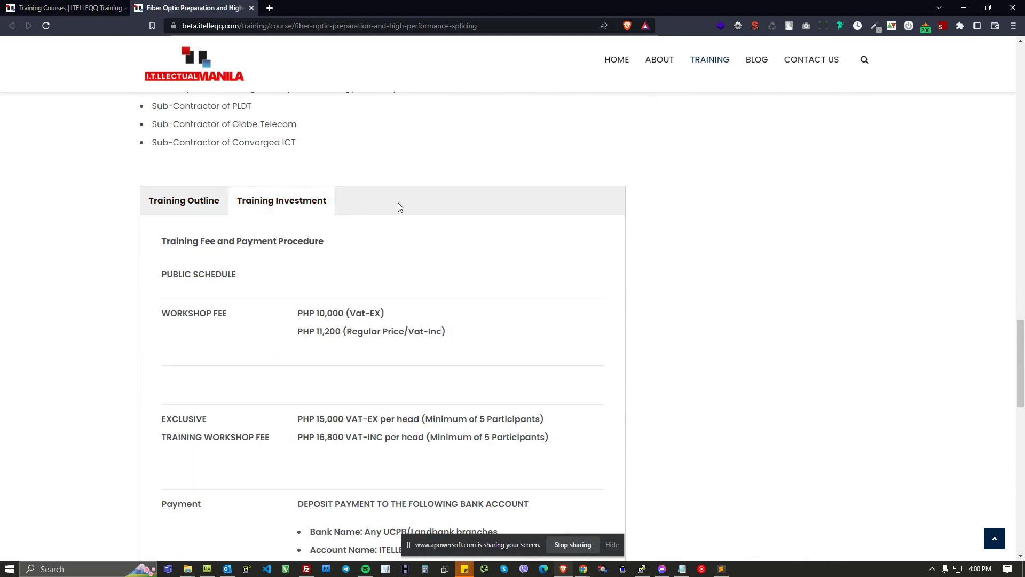
click(201, 202)
drag(127, 184, 367, 208)
click(272, 206)
click(195, 206)
click(283, 204)
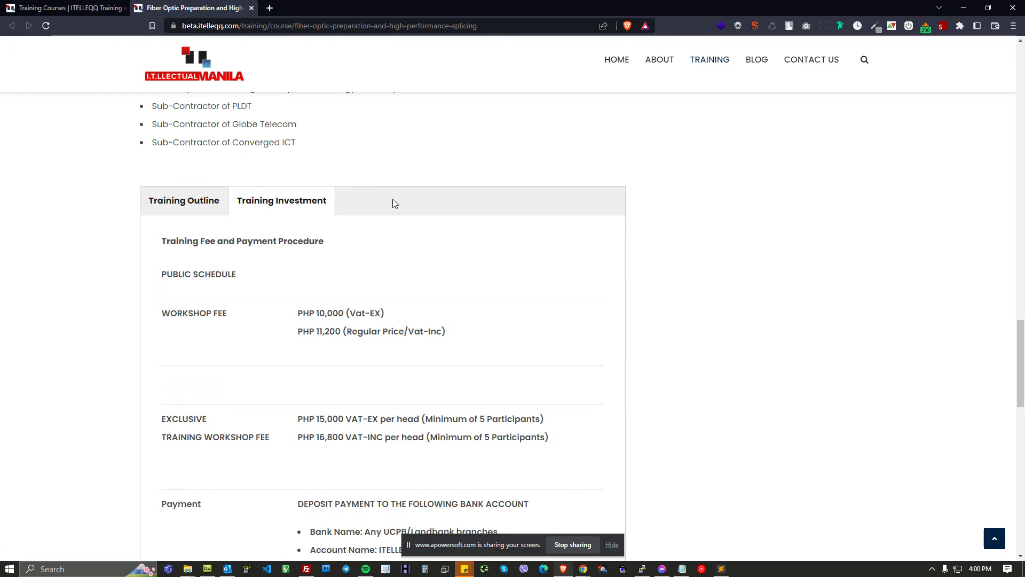
Step: Examine the course's training fees and payment procedure under Training Investment
scroll(392, 238, down, 1)
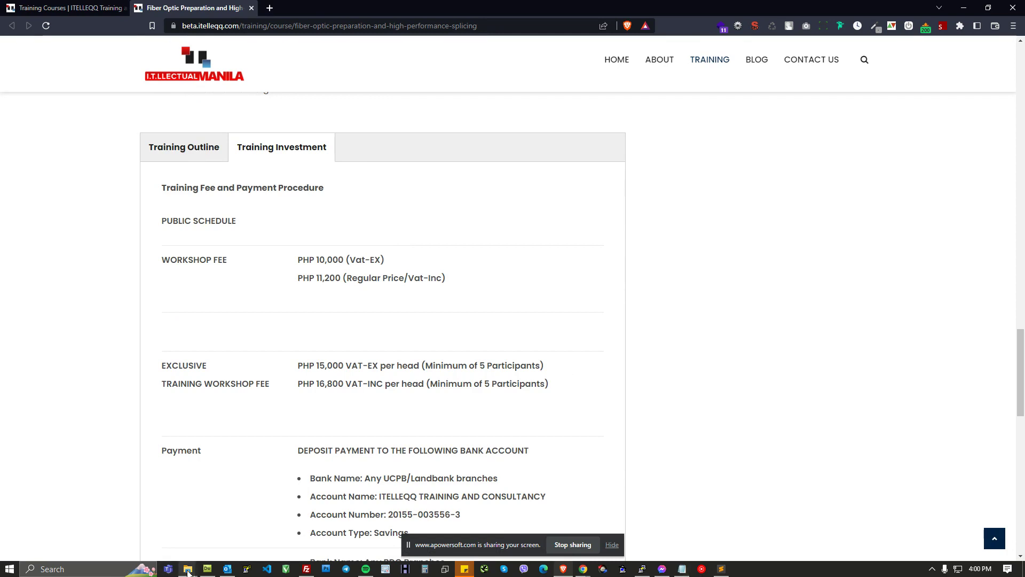
mouse_move(188, 572)
click(285, 505)
drag(488, 146, 1024, 147)
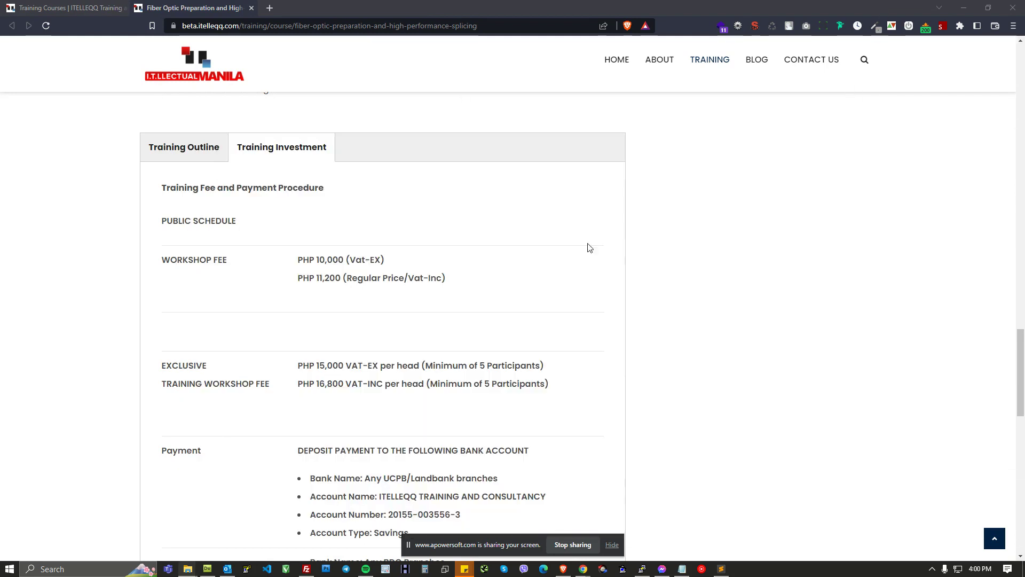
scroll(727, 227, up, 4)
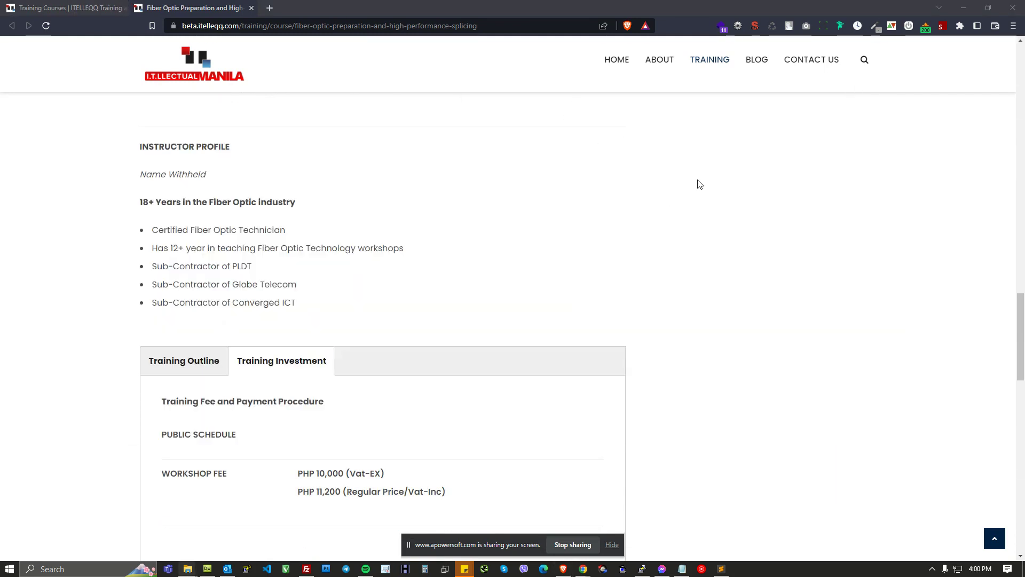
Step: Return to the site's Extend page and filter the module list by [df
key(alt+Tab)
click(427, 135)
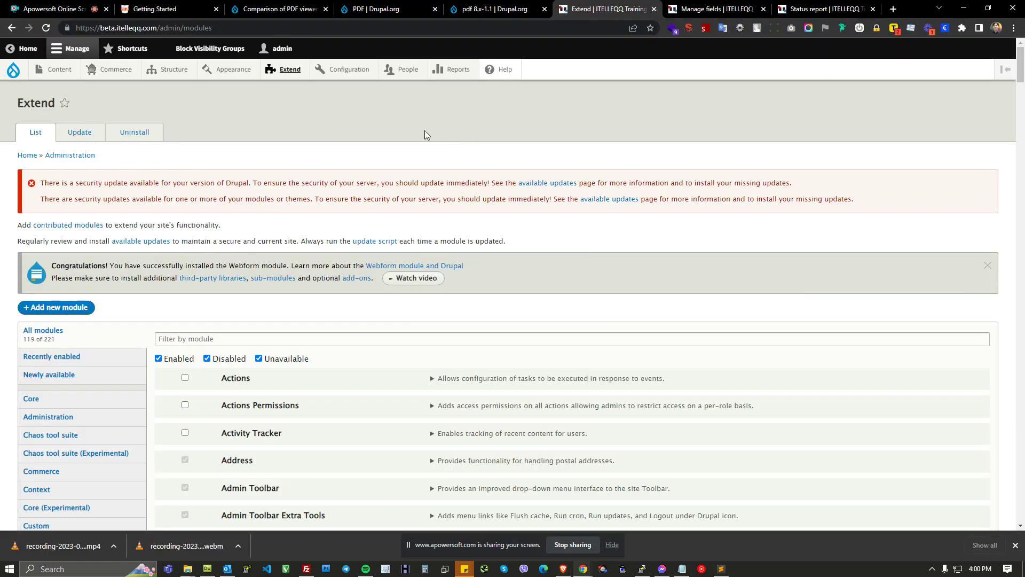
click(269, 341)
text([df)
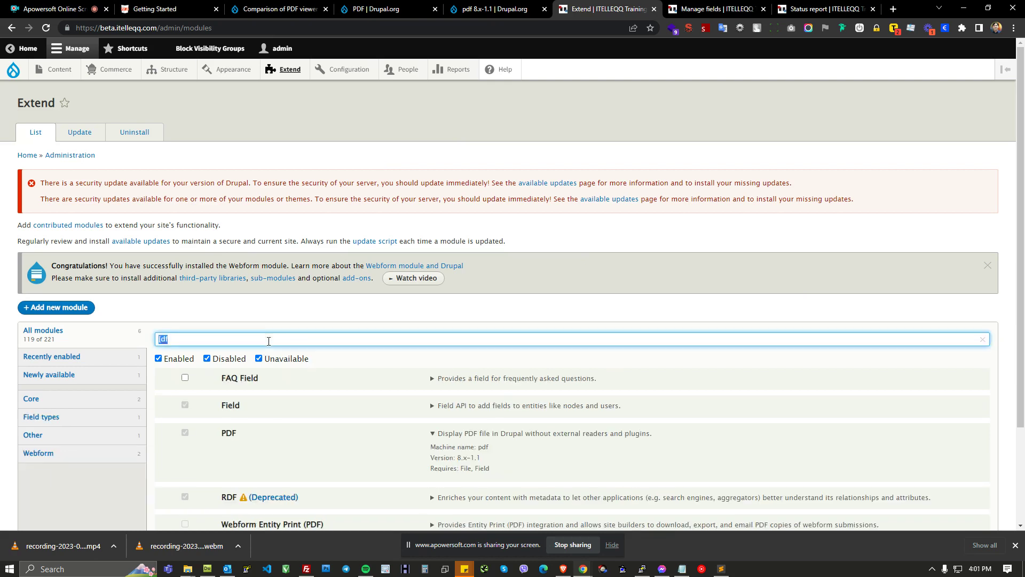
Step: Examine the PDF module's entry and details in the filtered module list
scroll(343, 360, down, 2)
drag(224, 272, 274, 326)
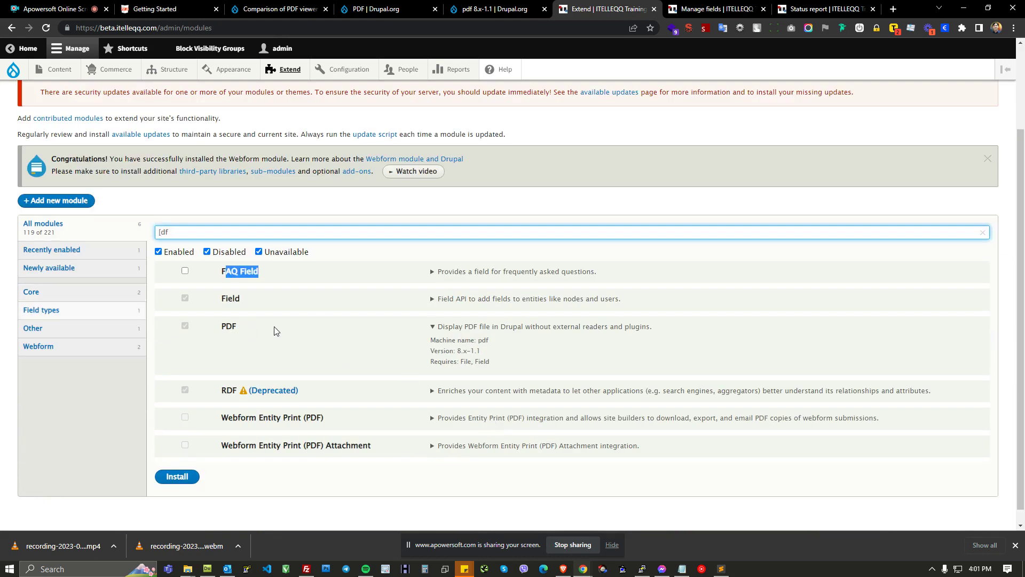
click(274, 326)
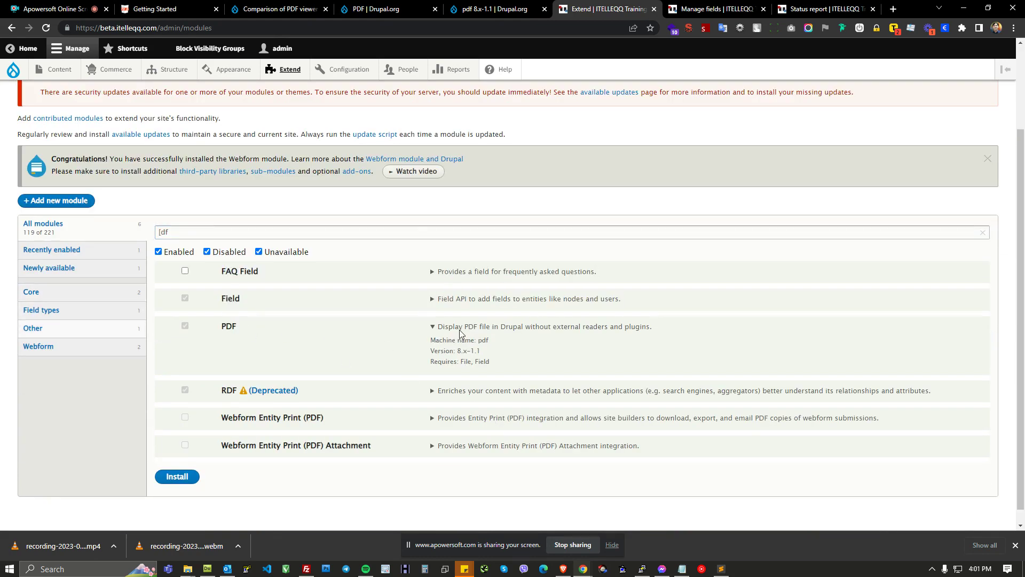
scroll(226, 332, up, 1)
scroll(226, 331, down, 1)
click(185, 271)
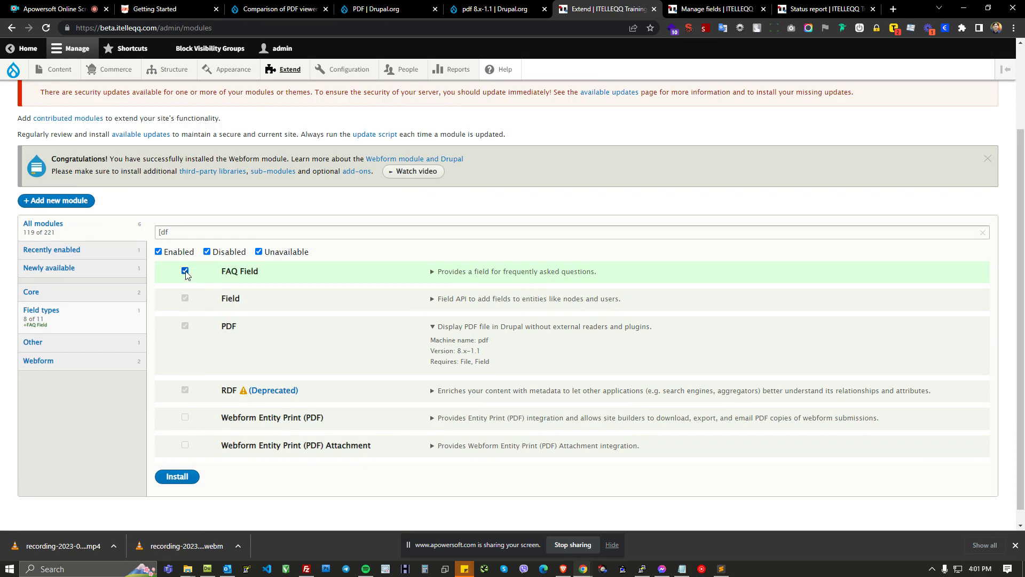
click(185, 271)
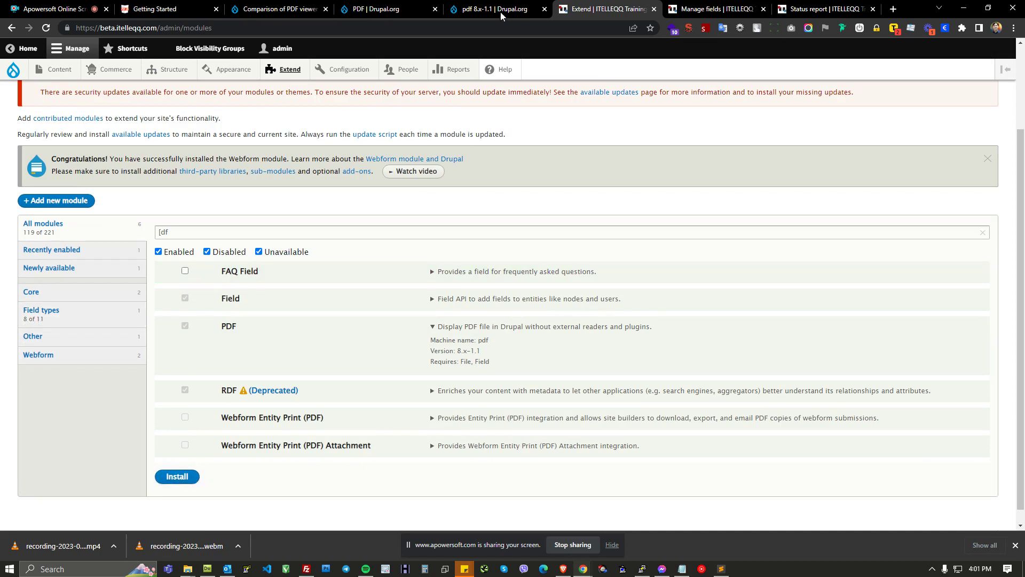
double_click(232, 330)
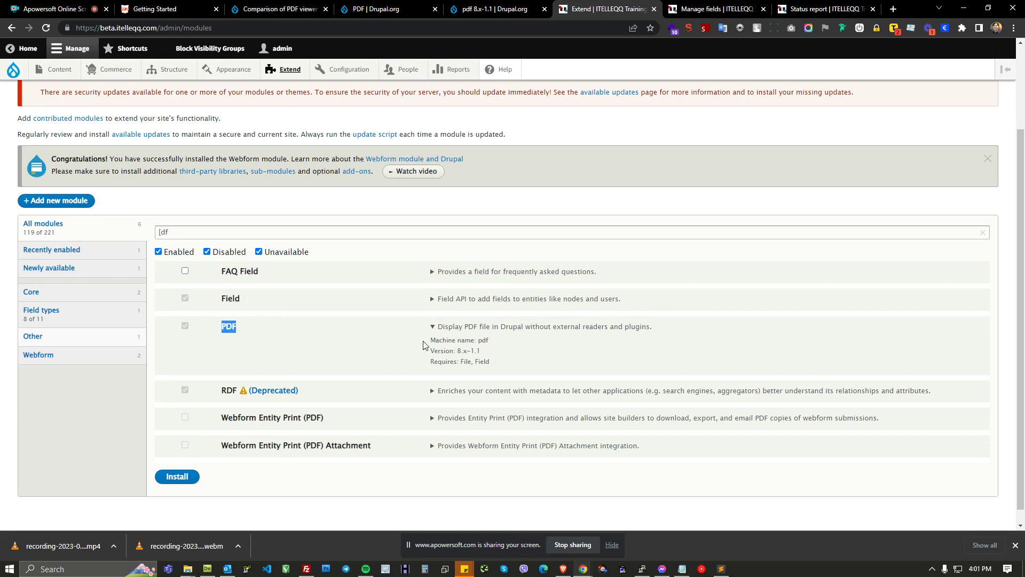
Step: Switch to the PDF project page on drupal.org and read the How to install pdf.js instructions
click(384, 9)
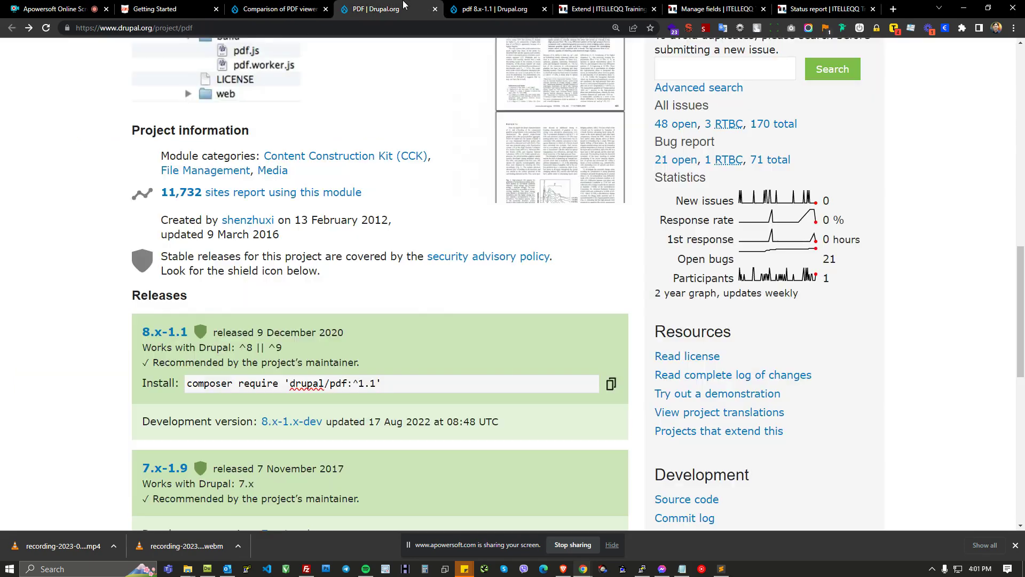
scroll(447, 269, up, 1)
scroll(442, 265, up, 2)
scroll(322, 220, up, 3)
scroll(309, 247, down, 3)
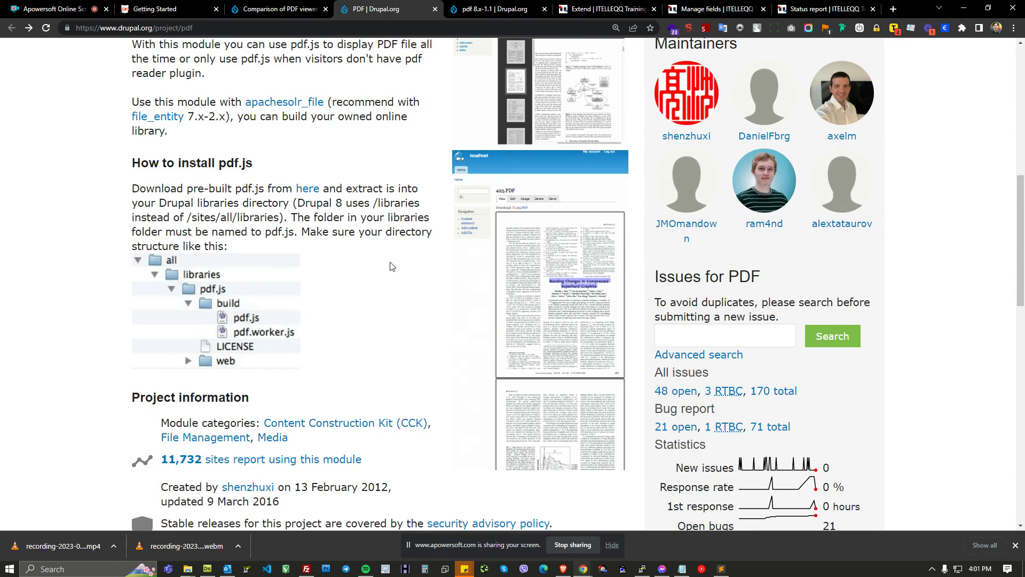
scroll(393, 268, down, 1)
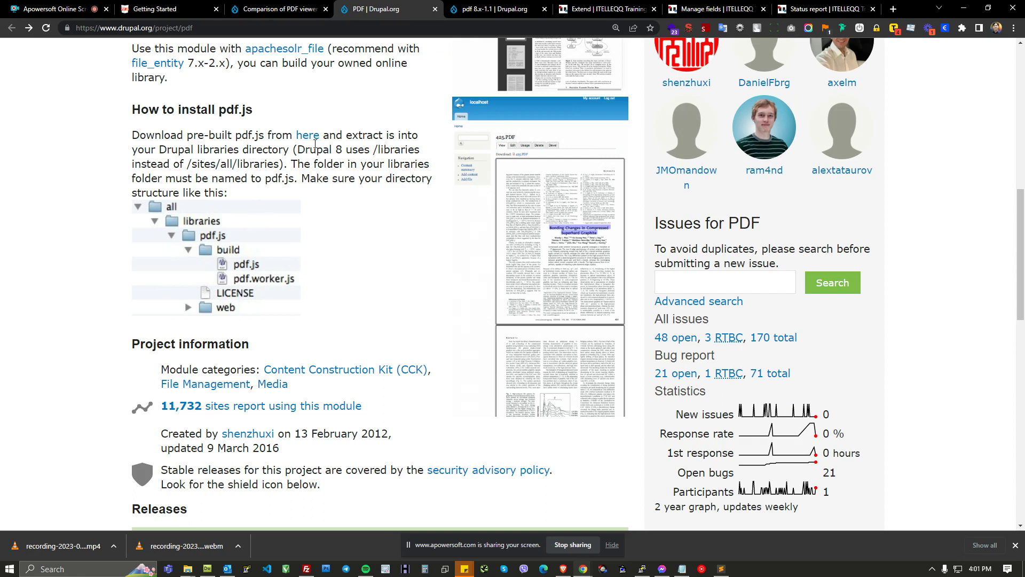
drag(219, 110, 248, 108)
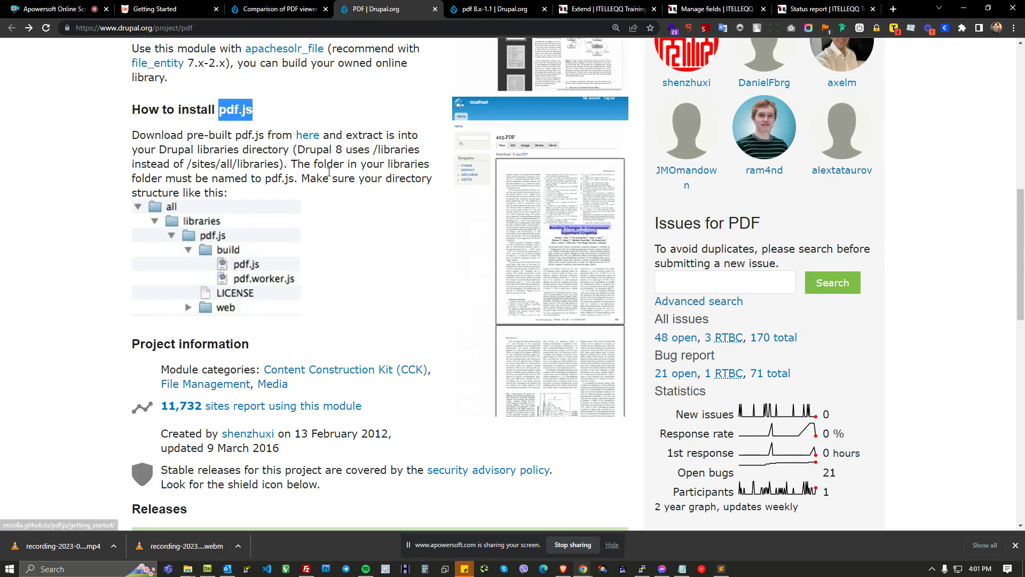
scroll(340, 181, up, 8)
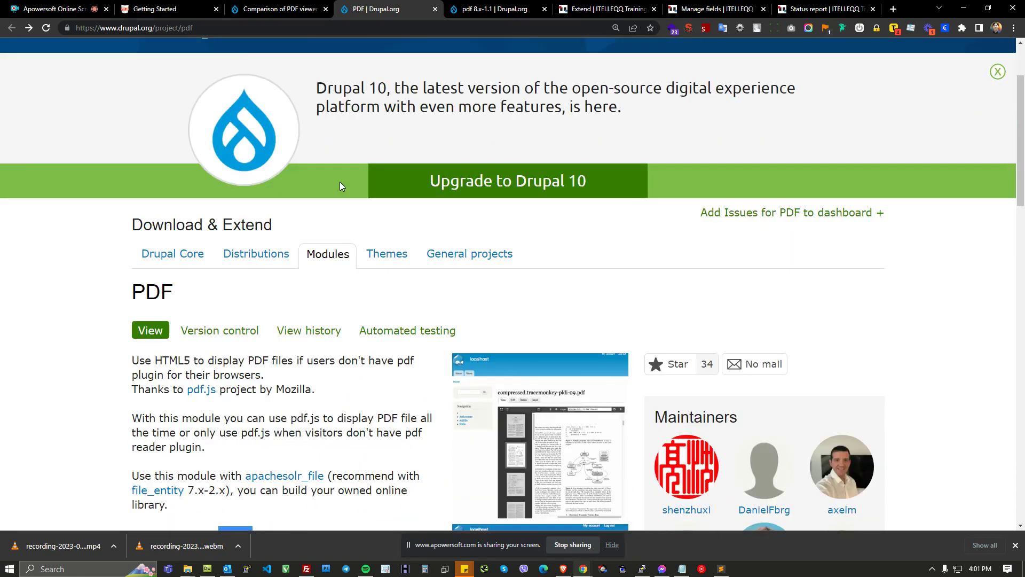
scroll(340, 182, down, 2)
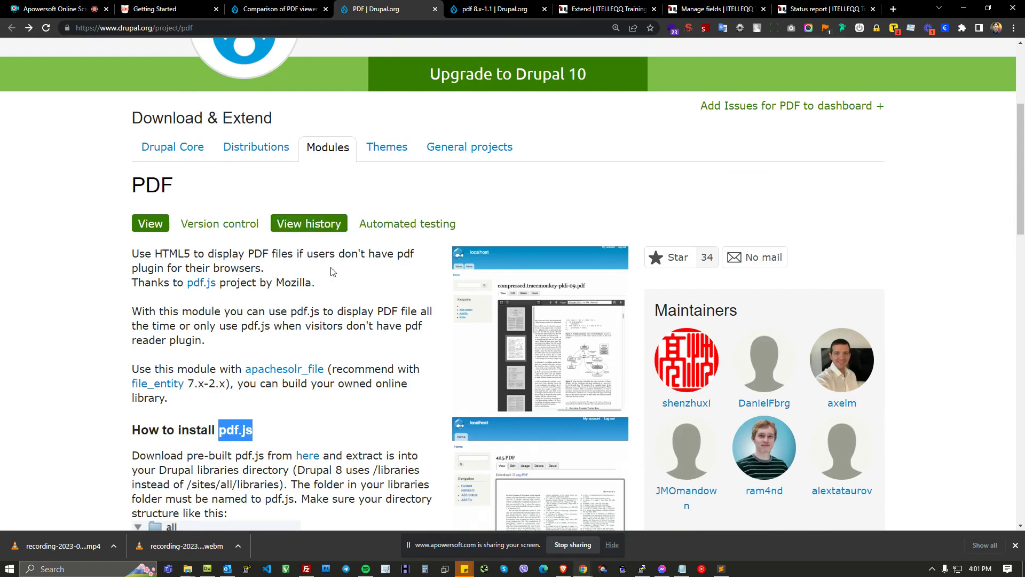
scroll(319, 413, down, 1)
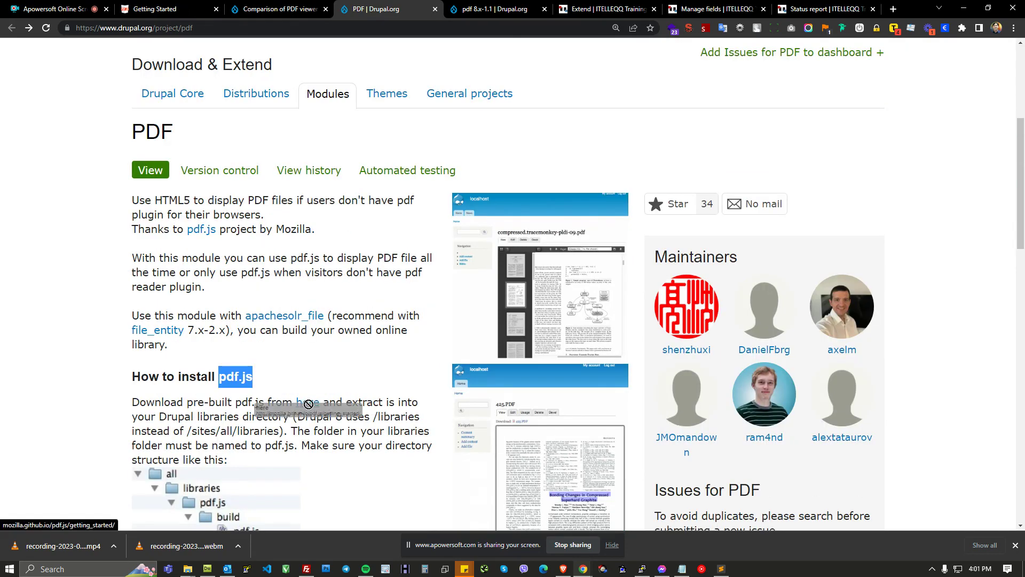
Step: Switch to the pdf.js Getting Started page and examine the Stable (v3.3.122) prebuilt download options
click(176, 11)
scroll(450, 270, down, 2)
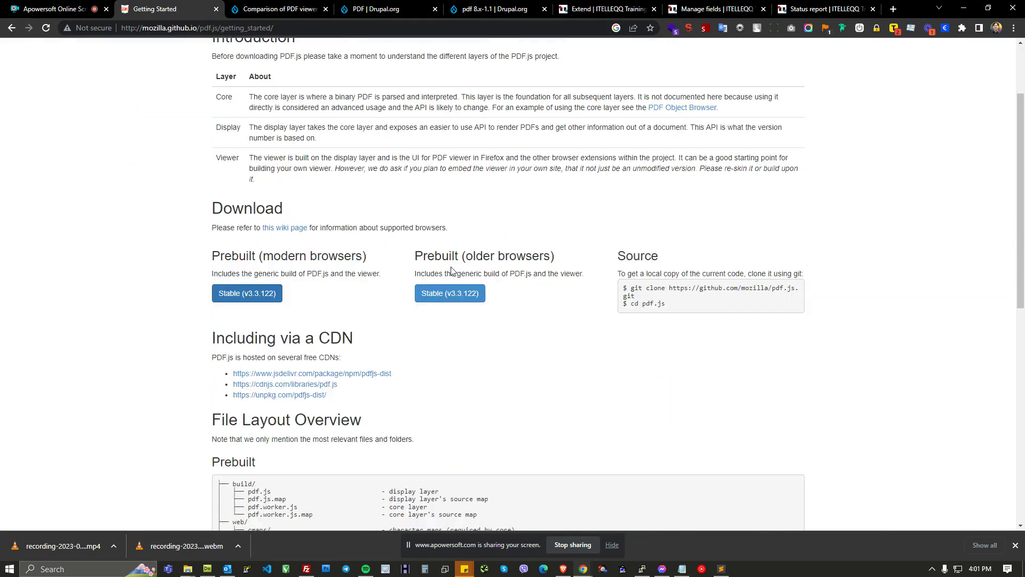
scroll(290, 246, up, 2)
scroll(290, 246, down, 2)
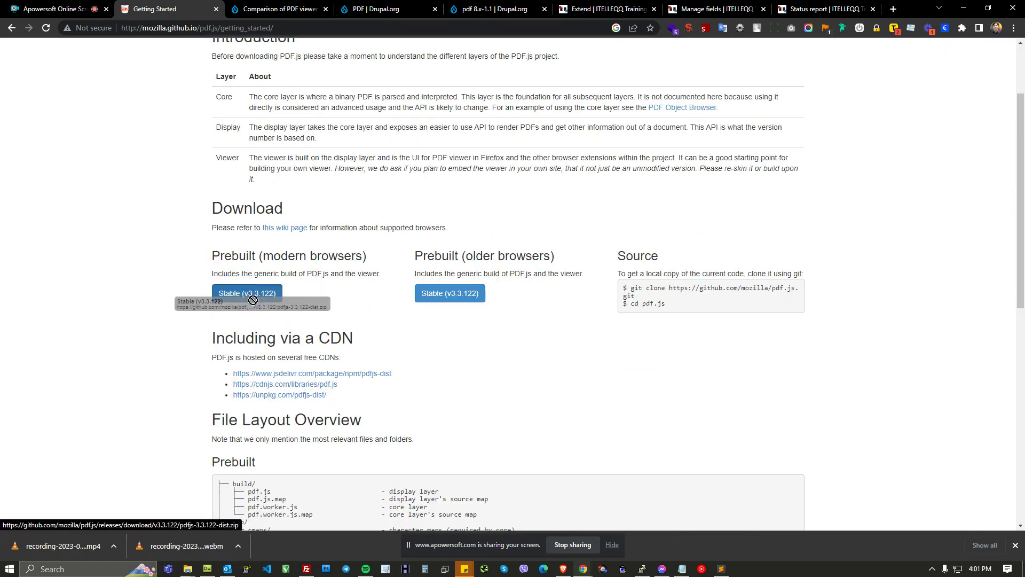
mouse_move(250, 298)
mouse_down()
mouse_move(276, 278)
mouse_move(255, 300)
mouse_up()
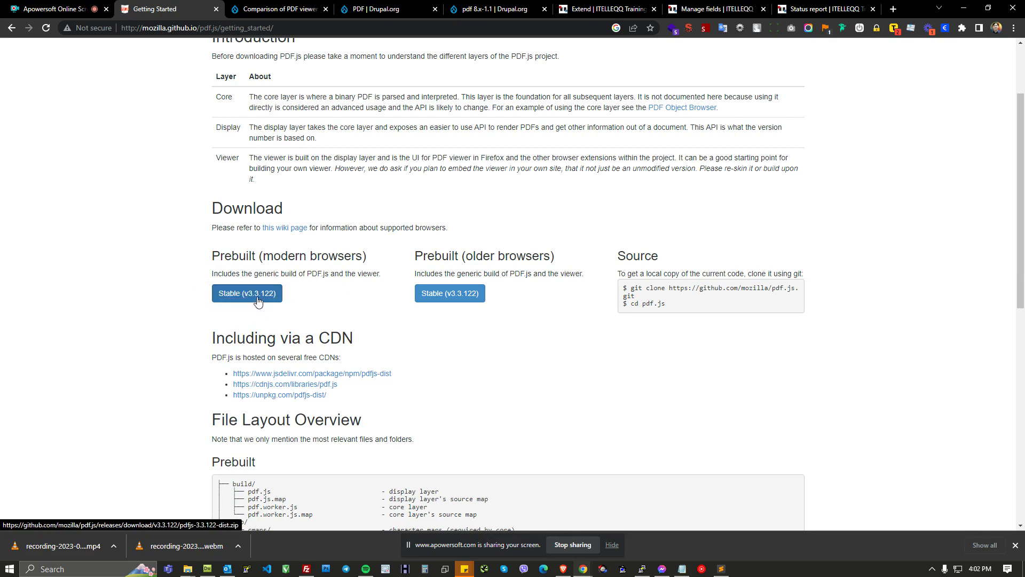
Step: Bring up the downloaded pdfjs-3.3.122-dist folder in File Explorer and move its window aside
click(1015, 545)
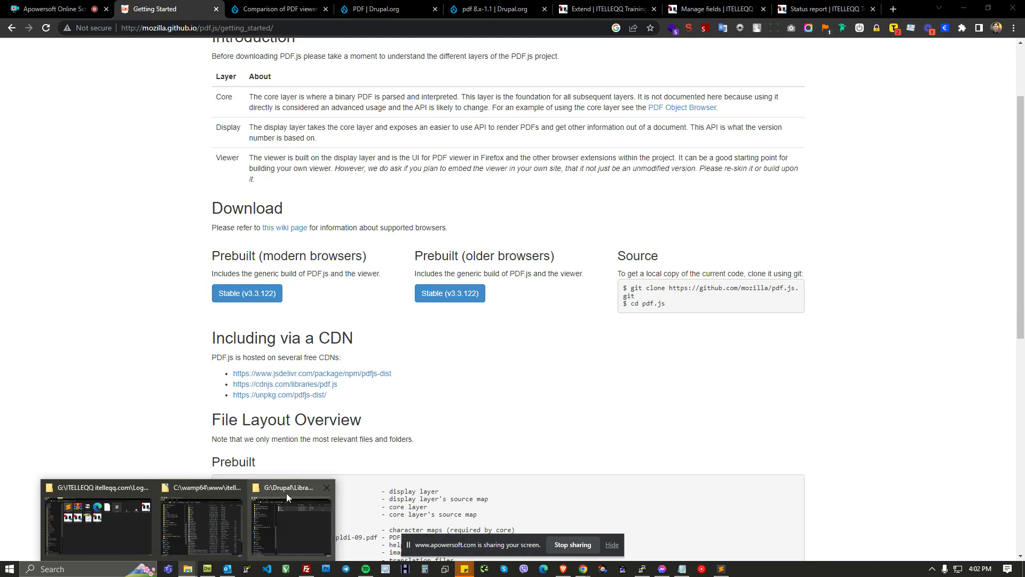
drag(1024, 56, 771, 101)
click(678, 282)
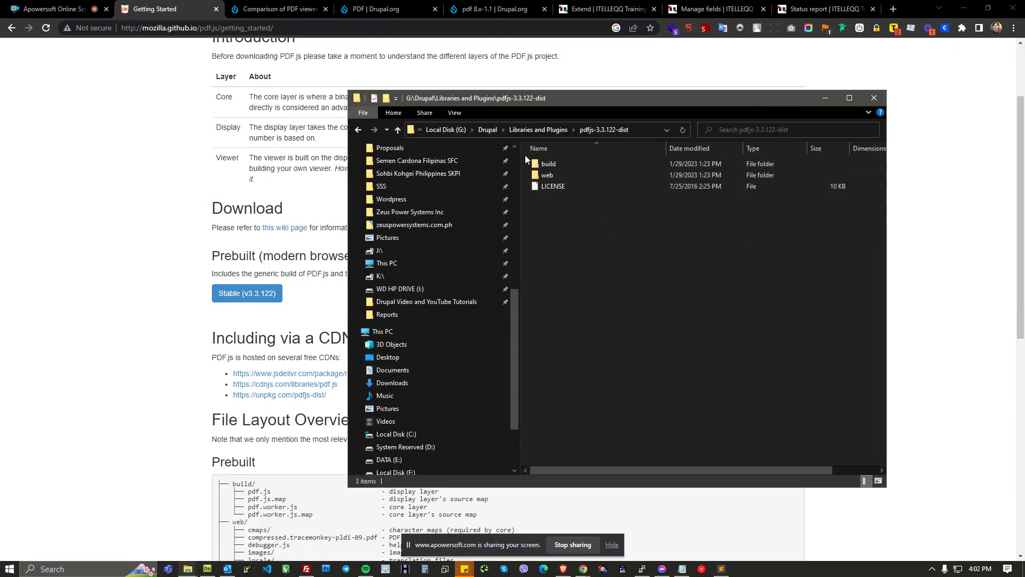
drag(548, 107, 55, 133)
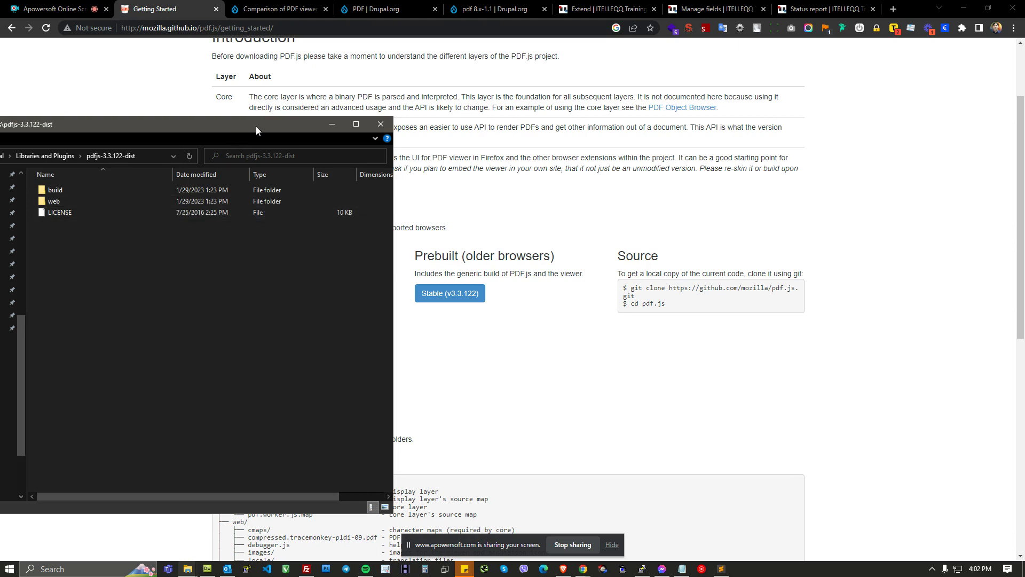
Step: Return to the PDF project page and highlight the /libraries directory mentioned in the install instructions
click(430, 9)
scroll(326, 428, down, 1)
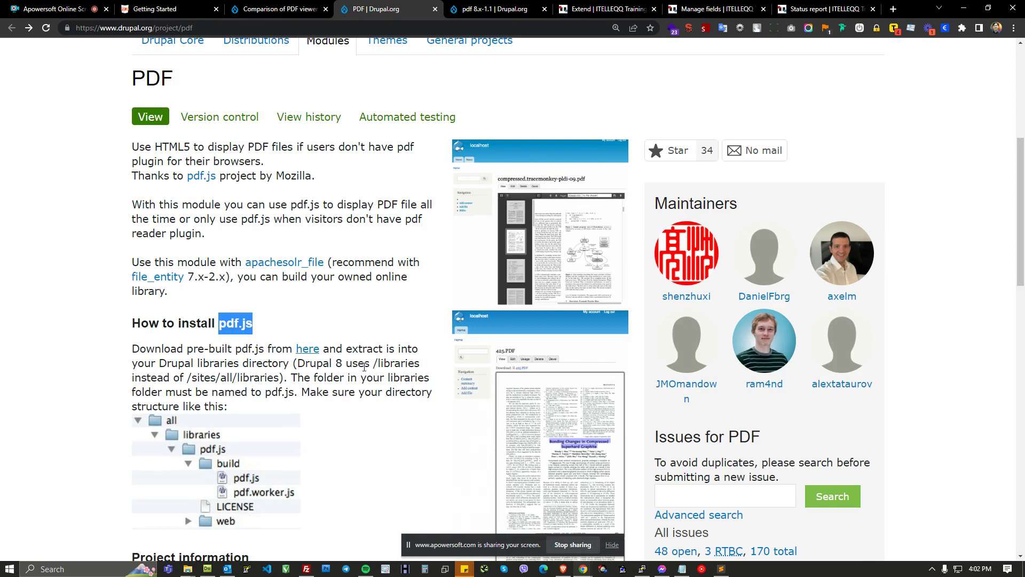
double_click(389, 363)
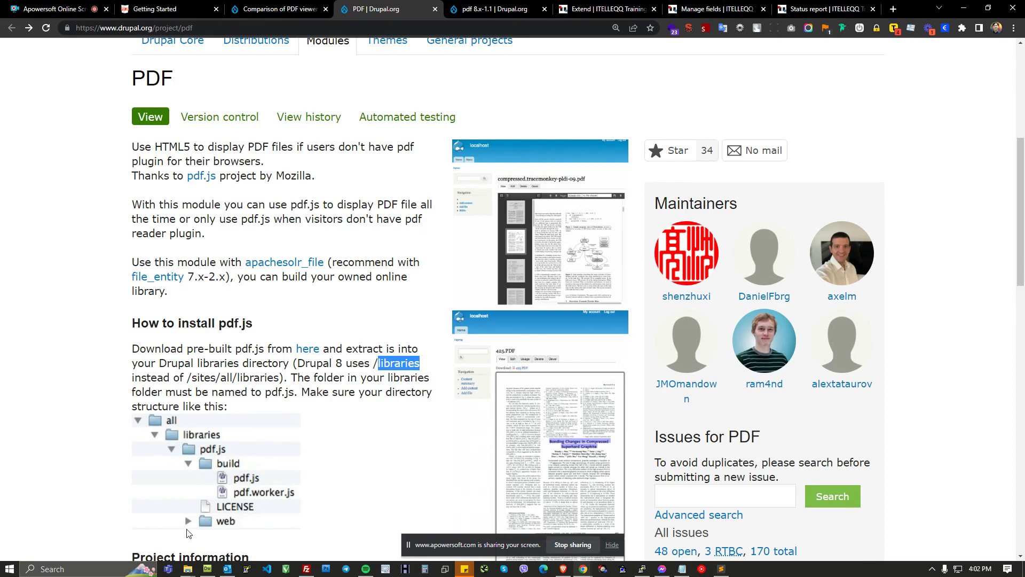
click(187, 569)
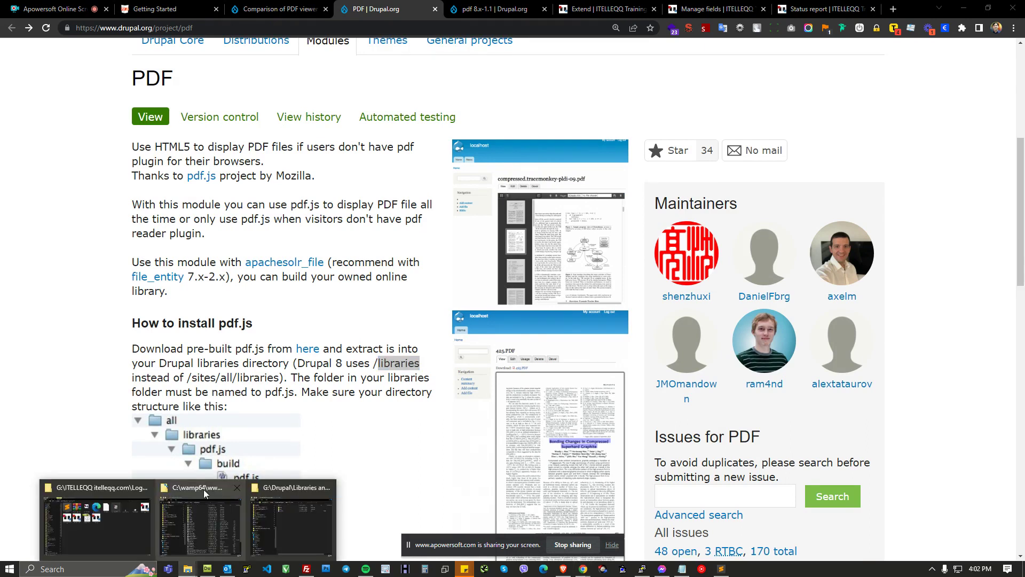
Step: Open the site's libraries folder inside the wamp64 itelleqq.com directory and select the pdf.js folder
click(204, 494)
drag(228, 50, 182, 47)
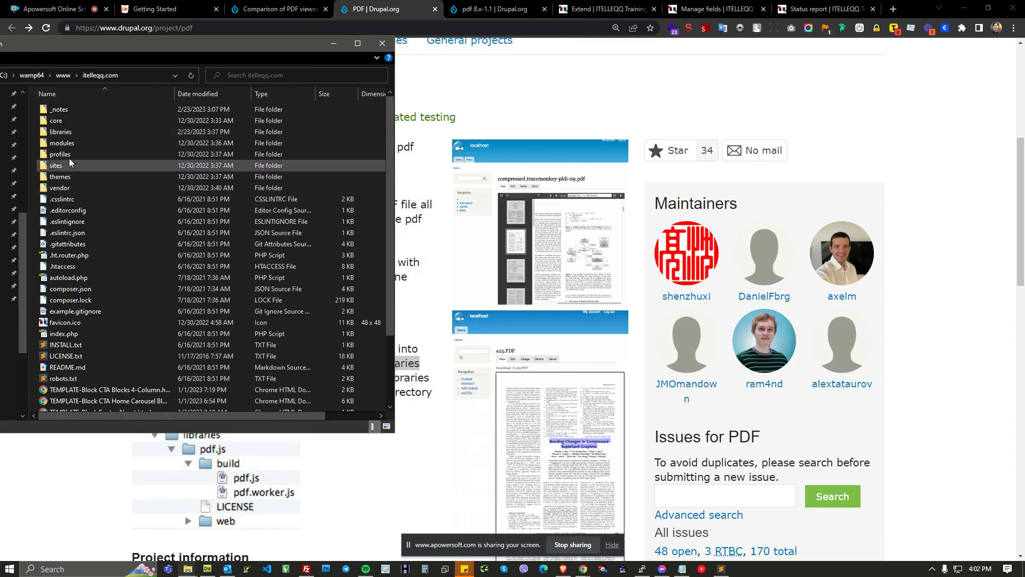
click(69, 132)
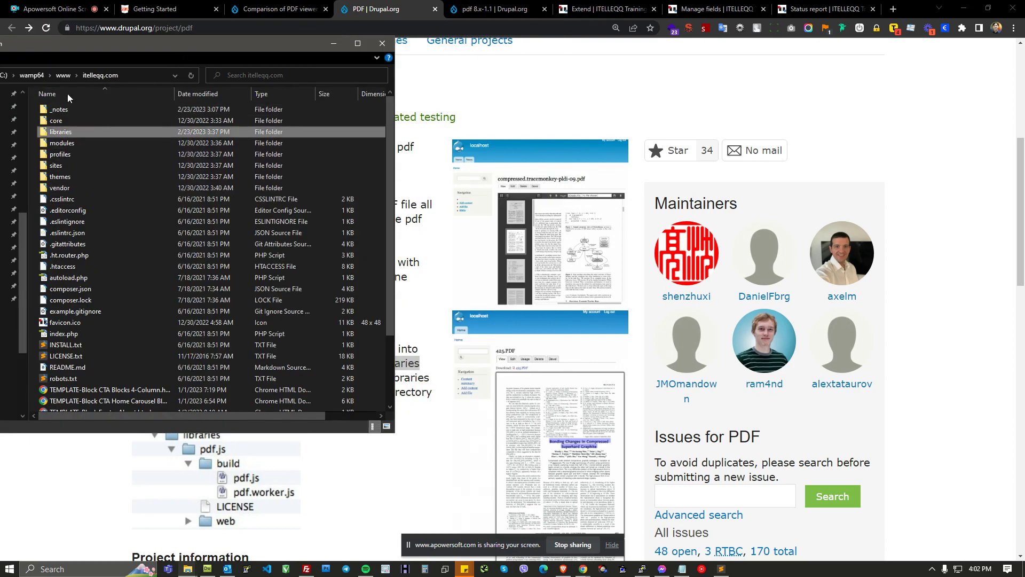
double_click(62, 133)
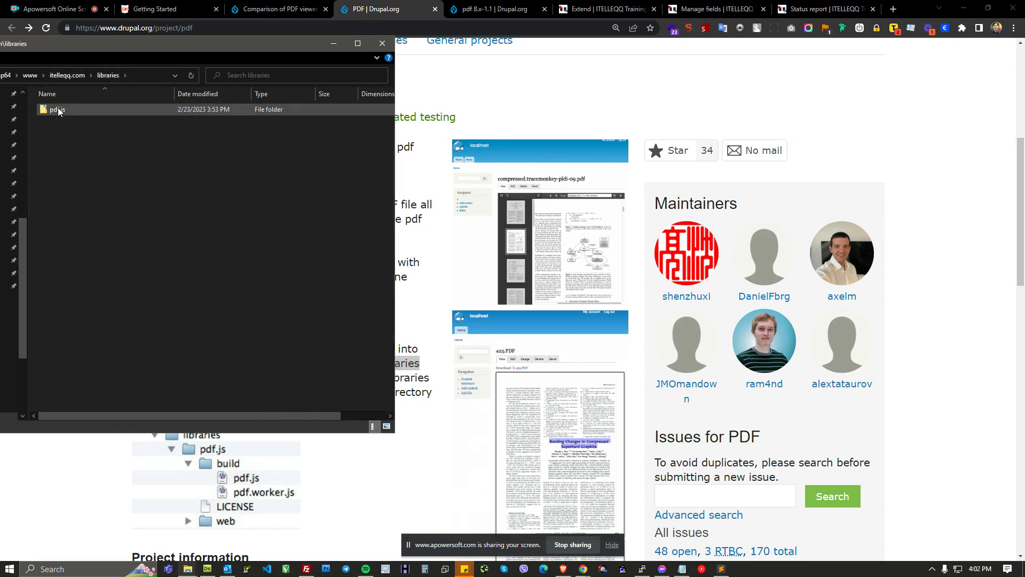
click(66, 109)
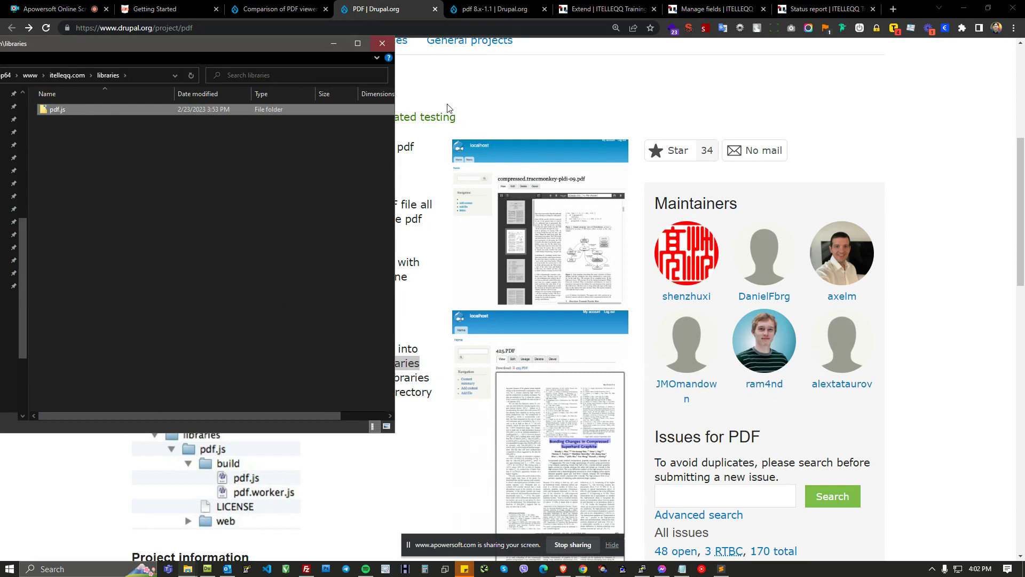
Step: Open the pdf.js library folder and permanently delete its _notes subfolder
key(alt+Tab)
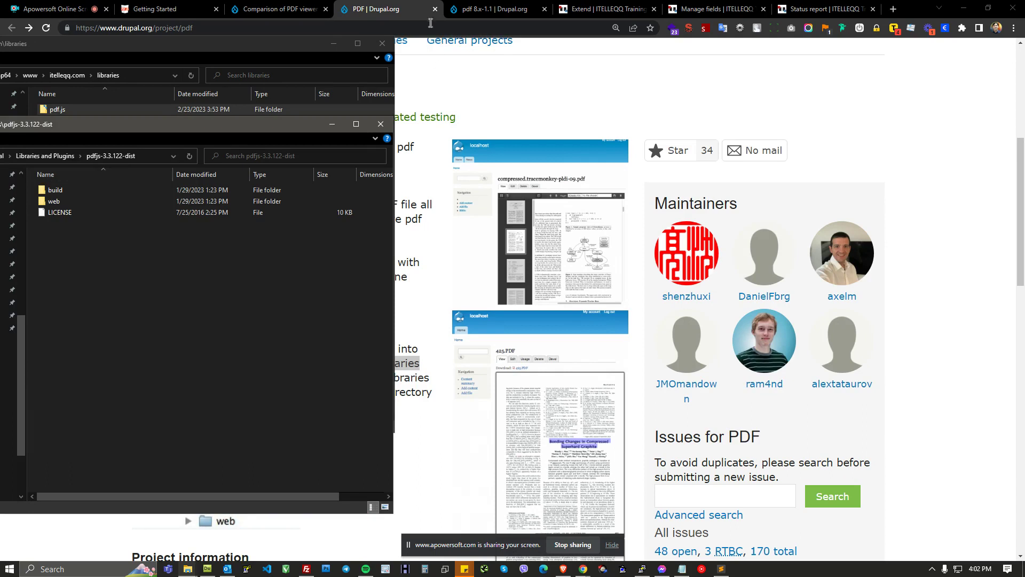
click(395, 7)
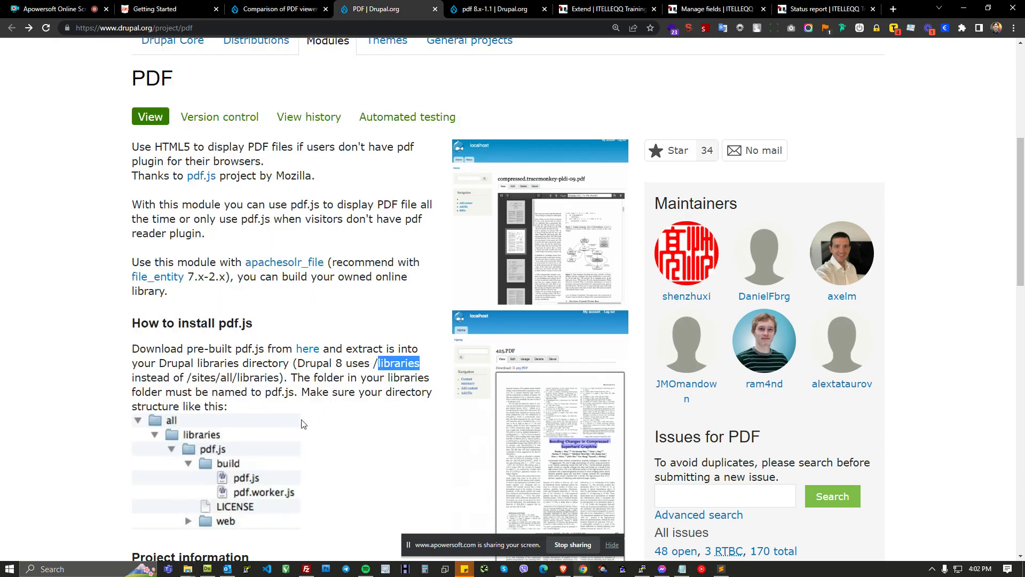
scroll(314, 395, down, 1)
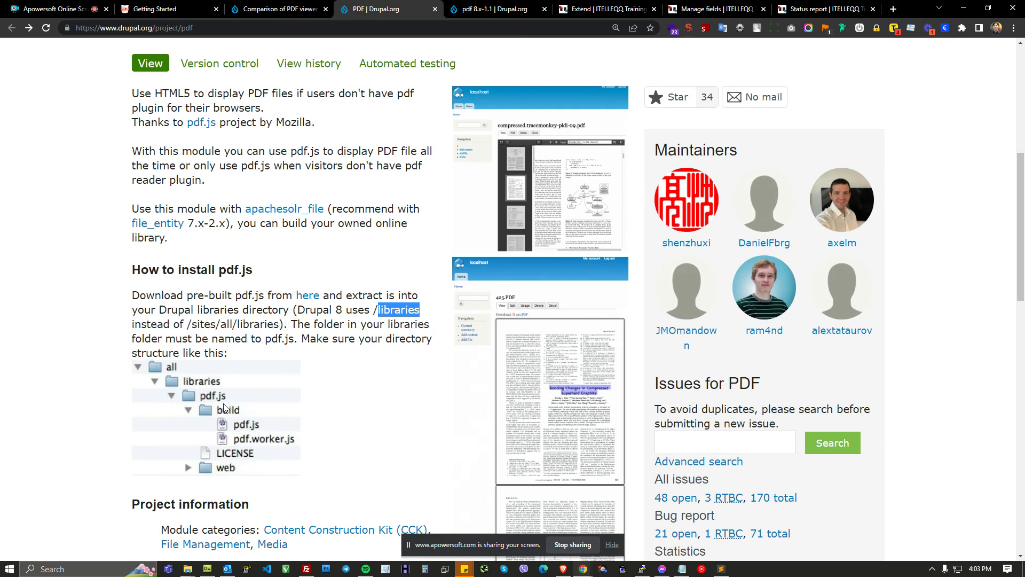
key(alt+Tab)
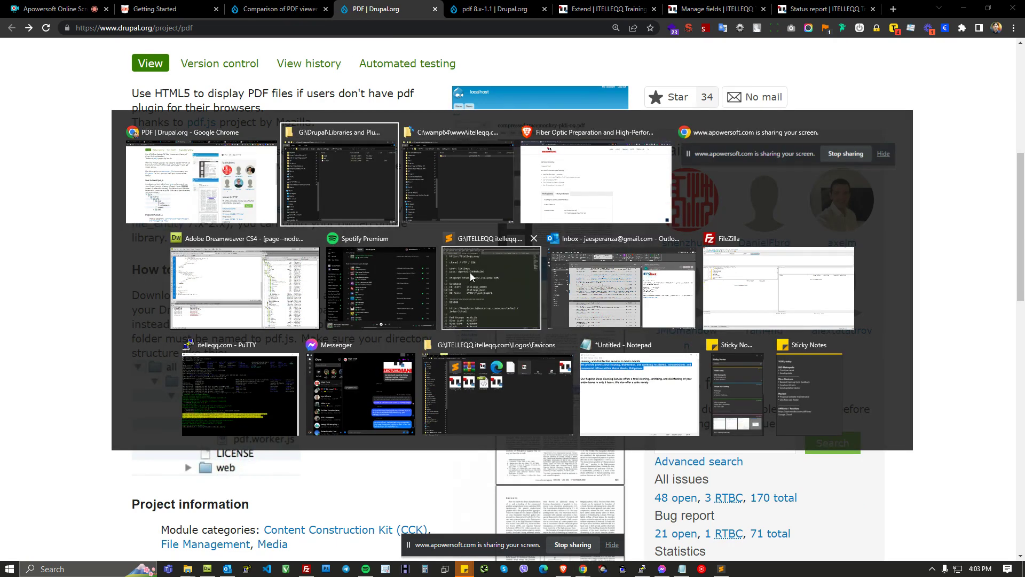
double_click(58, 109)
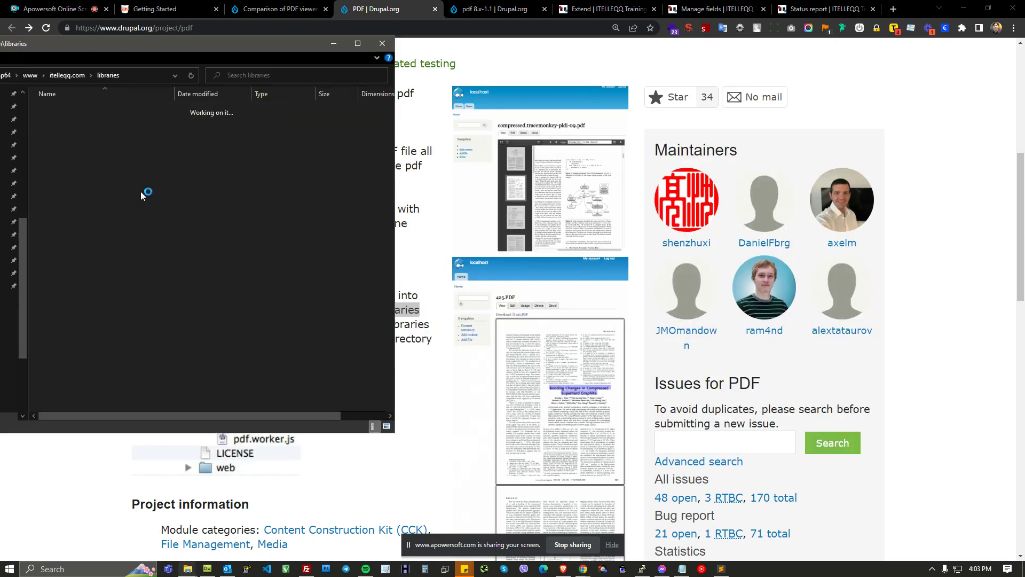
click(70, 108)
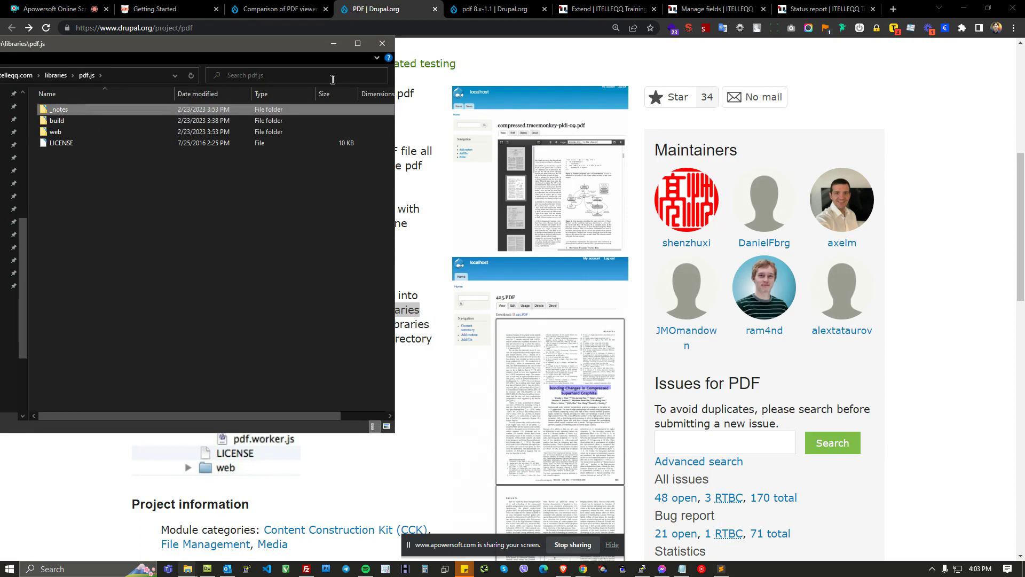
key(shift+Delete)
key(Return)
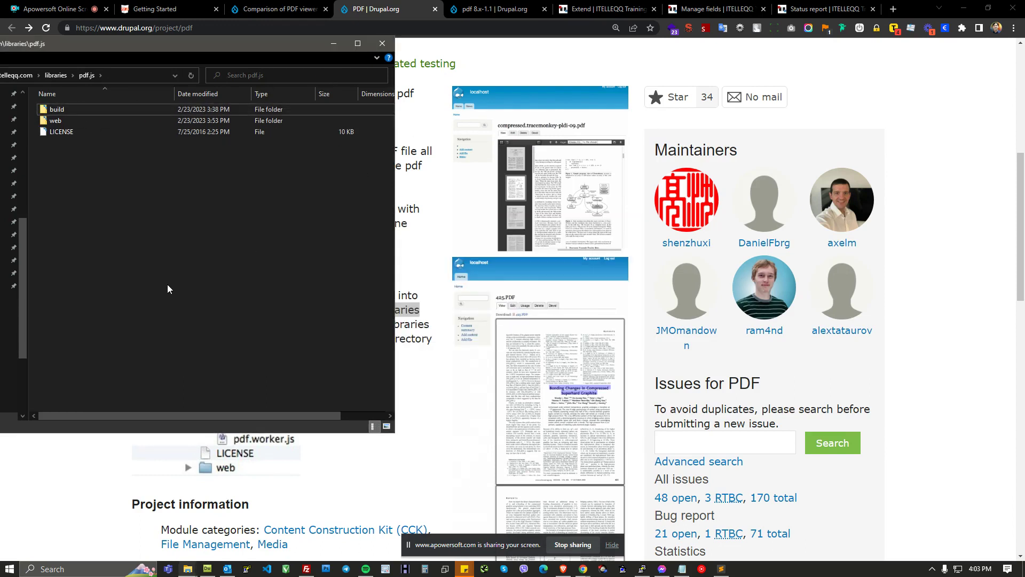
Step: Highlight the pdf.js folder name in the folder path and the install instructions about the libraries directory
click(116, 76)
drag(39, 76, 62, 76)
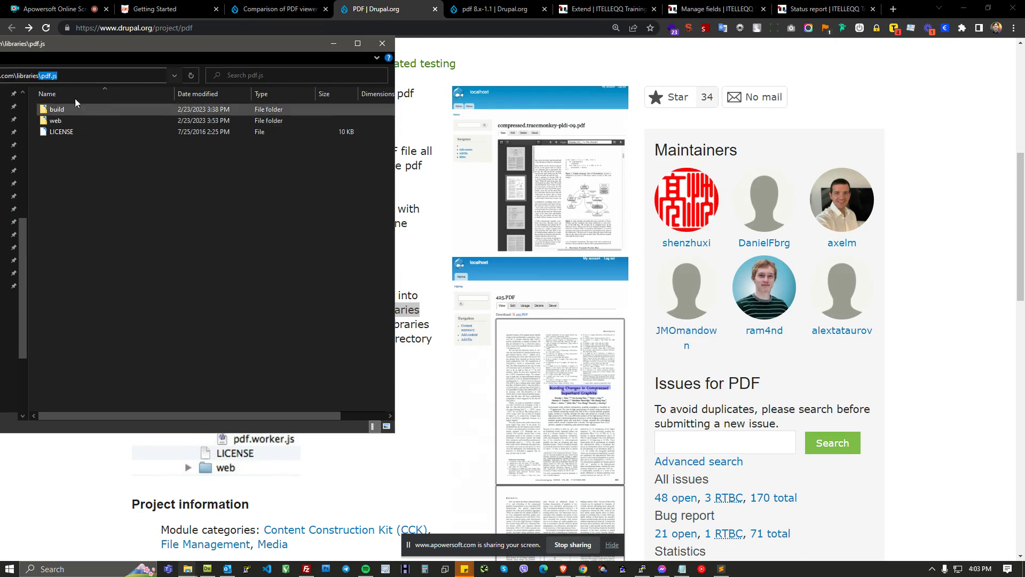
drag(41, 75, 64, 75)
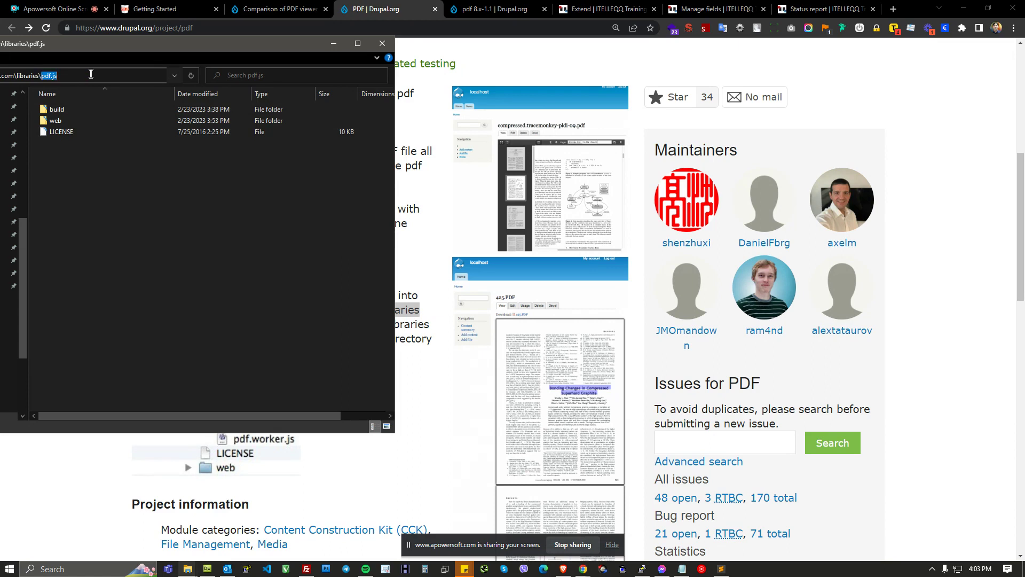
click(46, 76)
drag(42, 76, 61, 76)
click(214, 435)
drag(323, 296, 327, 325)
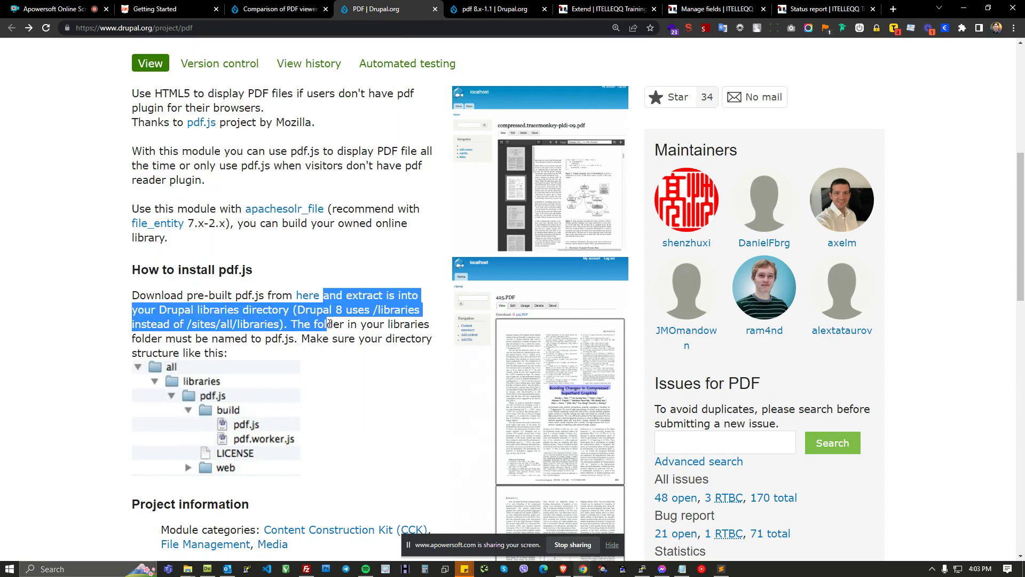
click(368, 405)
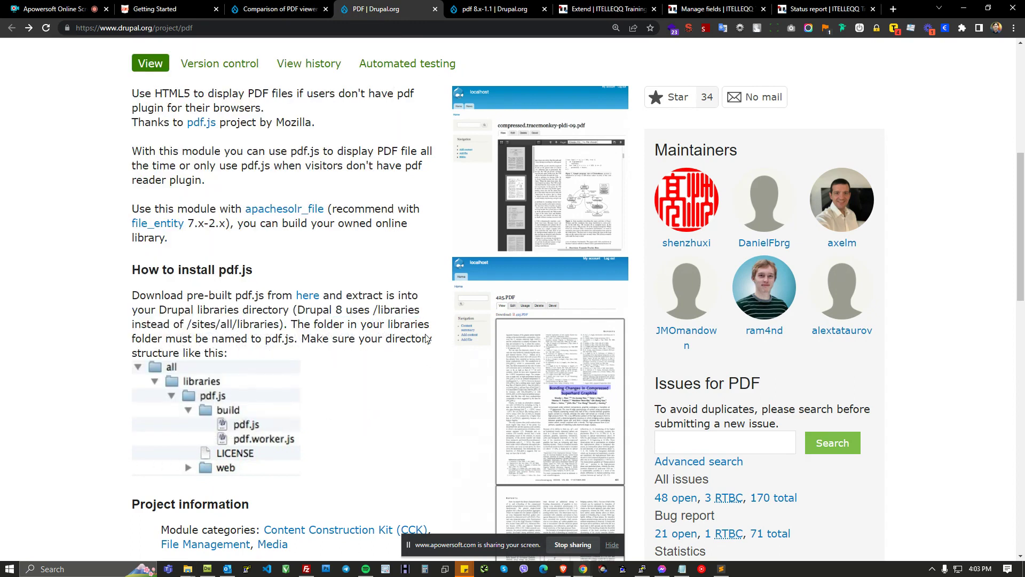
Step: Minimize the folder window and review the PDF module entry on the site's Extend page
key(alt+Tab)
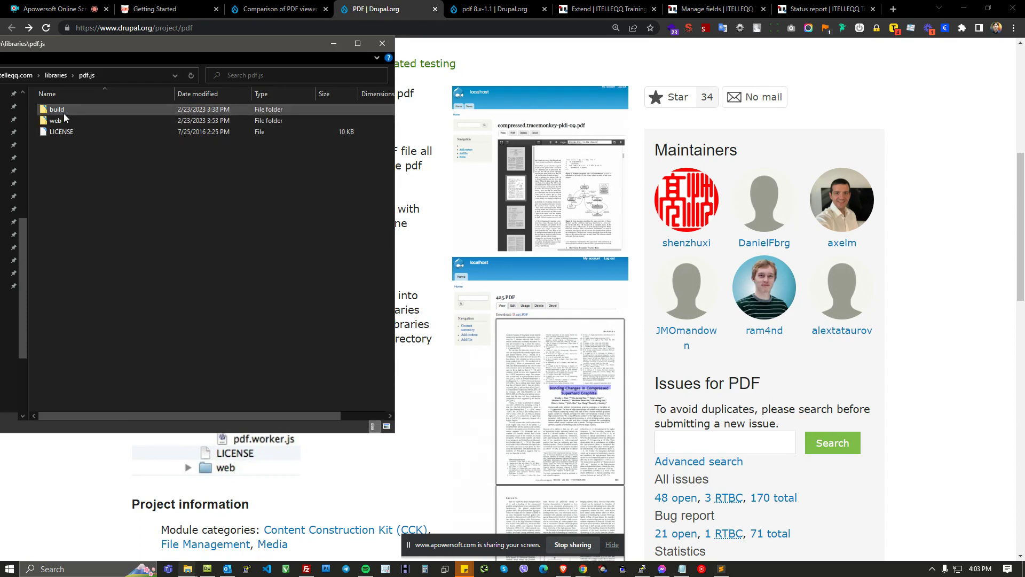
click(331, 45)
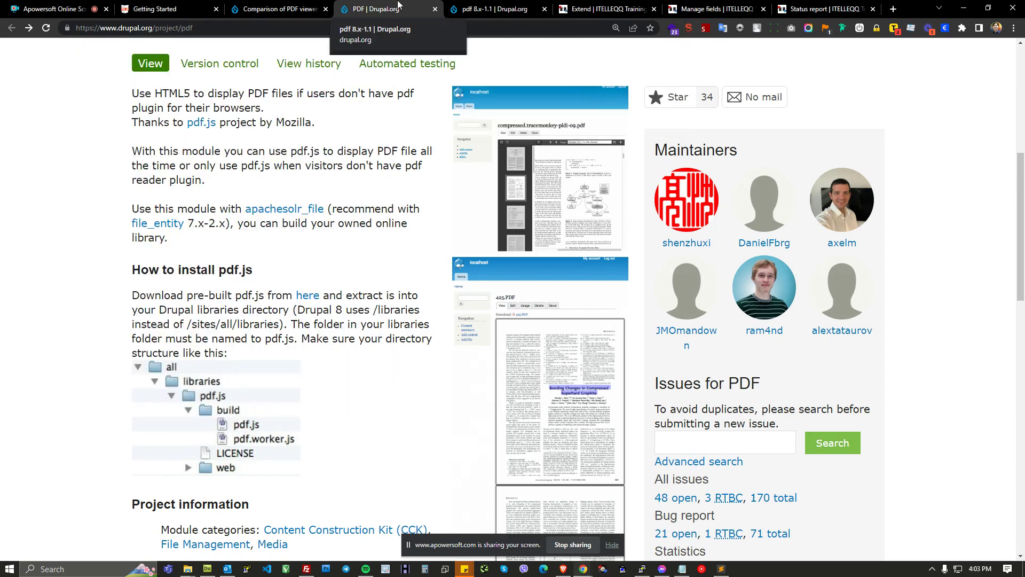
click(587, 10)
click(600, 144)
scroll(602, 144, up, 1)
scroll(603, 145, down, 1)
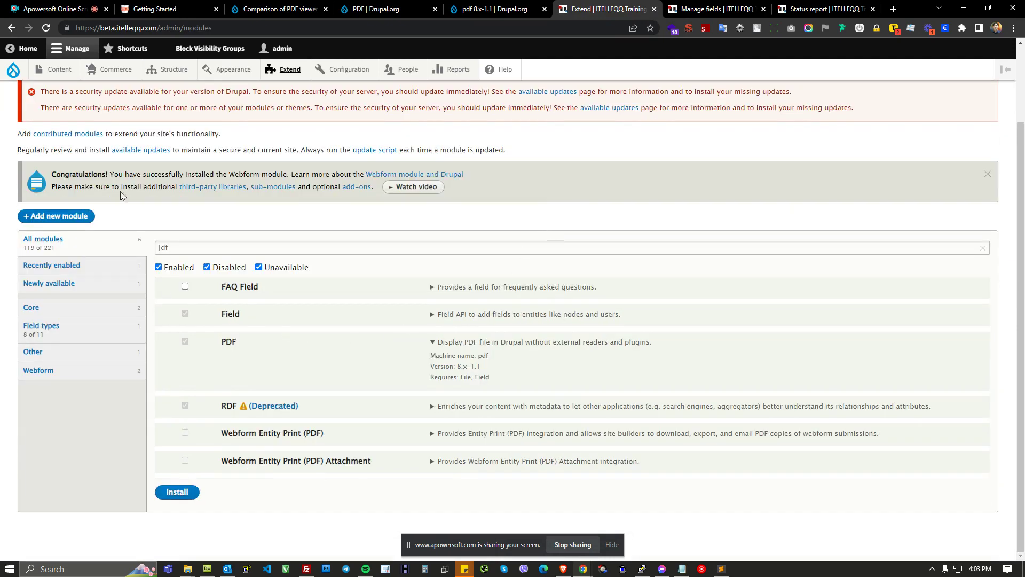
mouse_move(14, 70)
click(27, 115)
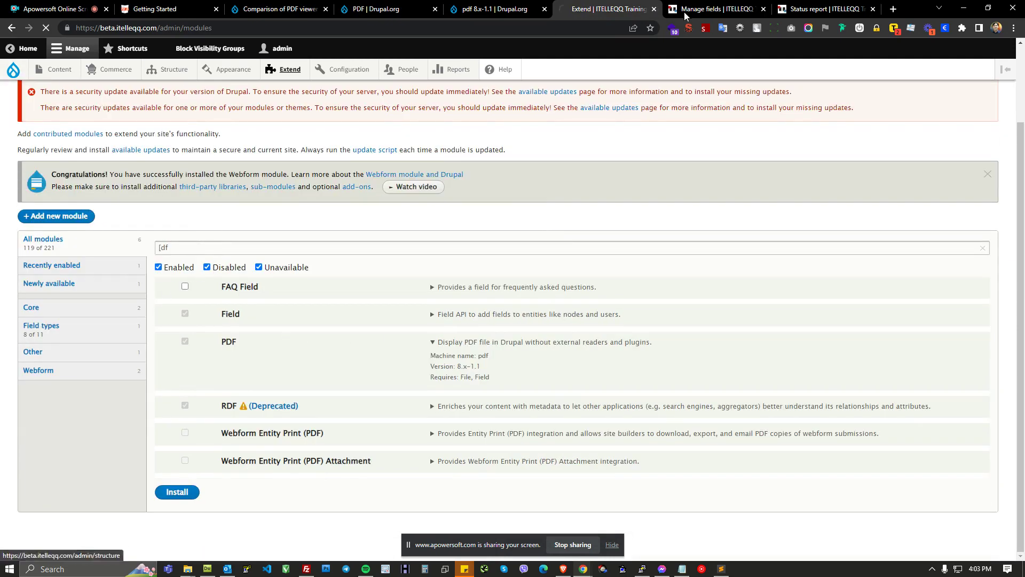
Step: View the Fiber Optic Preparation and High-Performance Splicing course page on the live site
click(678, 7)
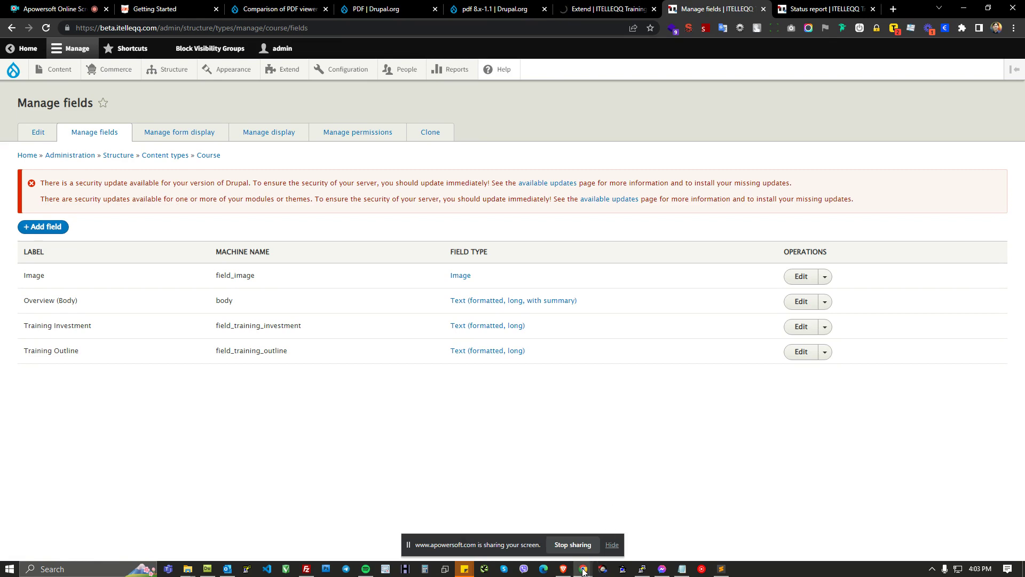
click(563, 569)
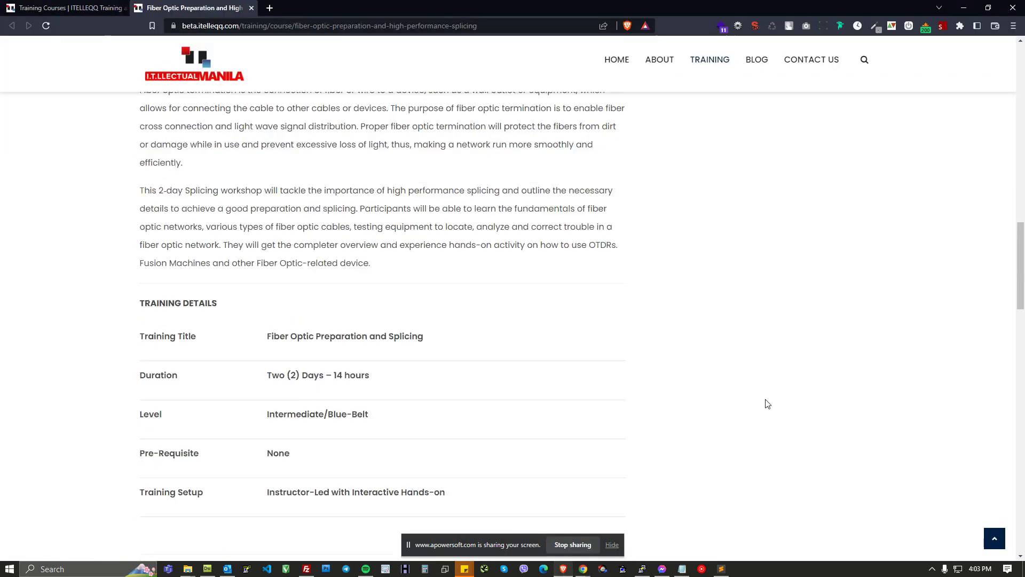
scroll(768, 403, up, 15)
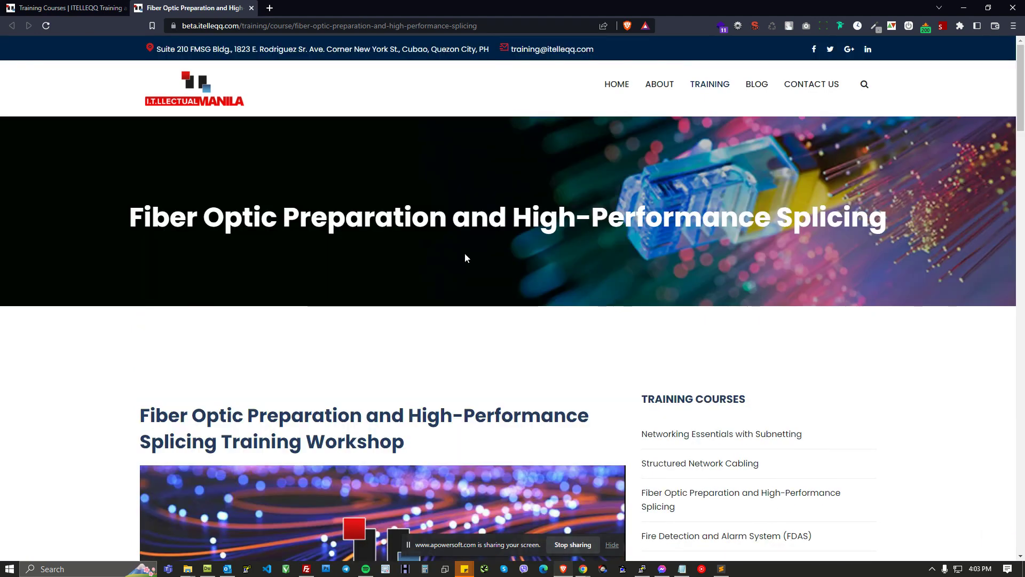
drag(119, 207, 540, 414)
click(574, 404)
scroll(362, 354, down, 3)
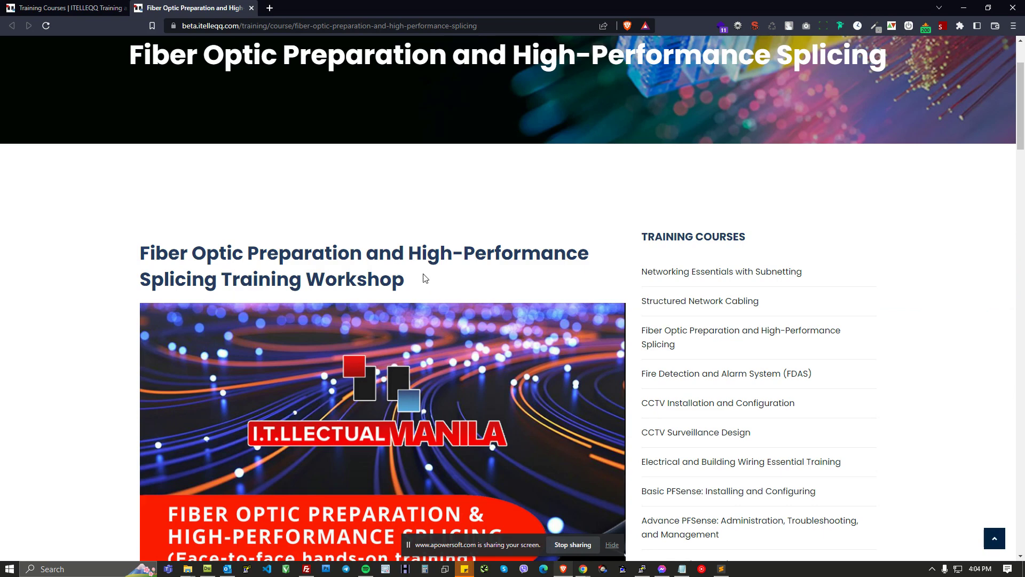
scroll(464, 251, down, 1)
key(alt+Tab)
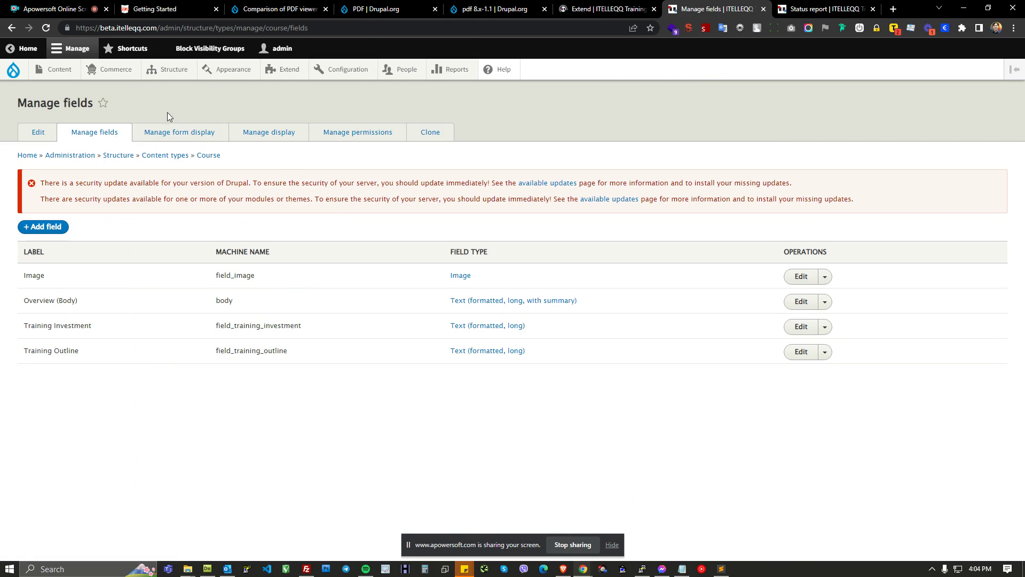
Step: Open the Course content type through the Structure content types menu
mouse_move(171, 69)
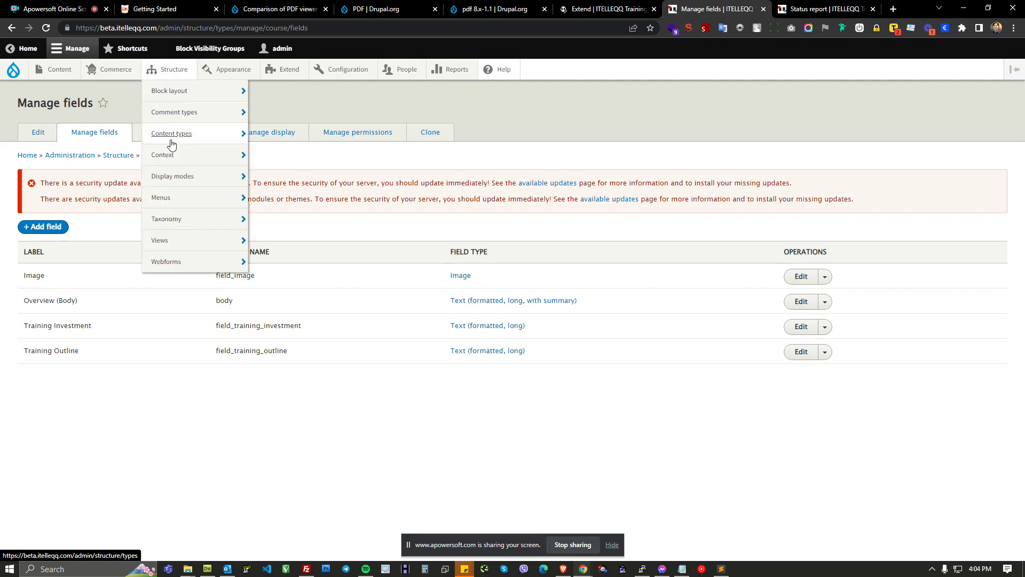
mouse_move(222, 138)
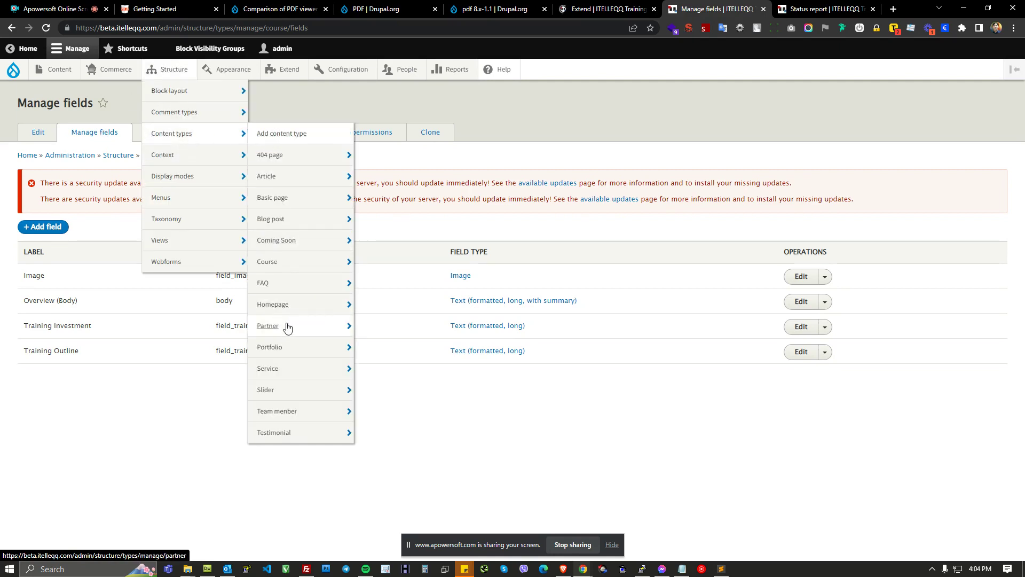
mouse_move(294, 429)
mouse_move(307, 264)
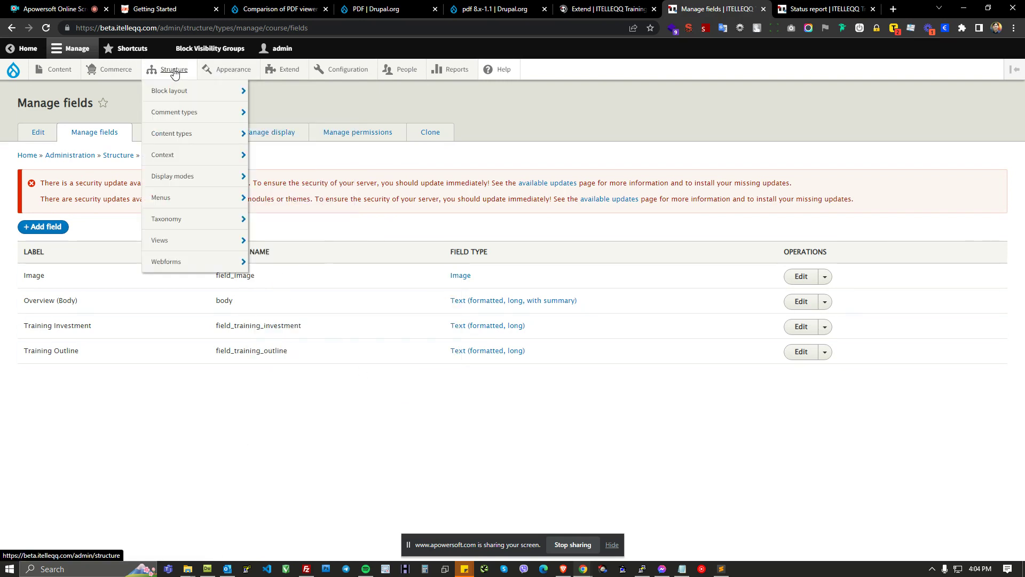
mouse_move(174, 134)
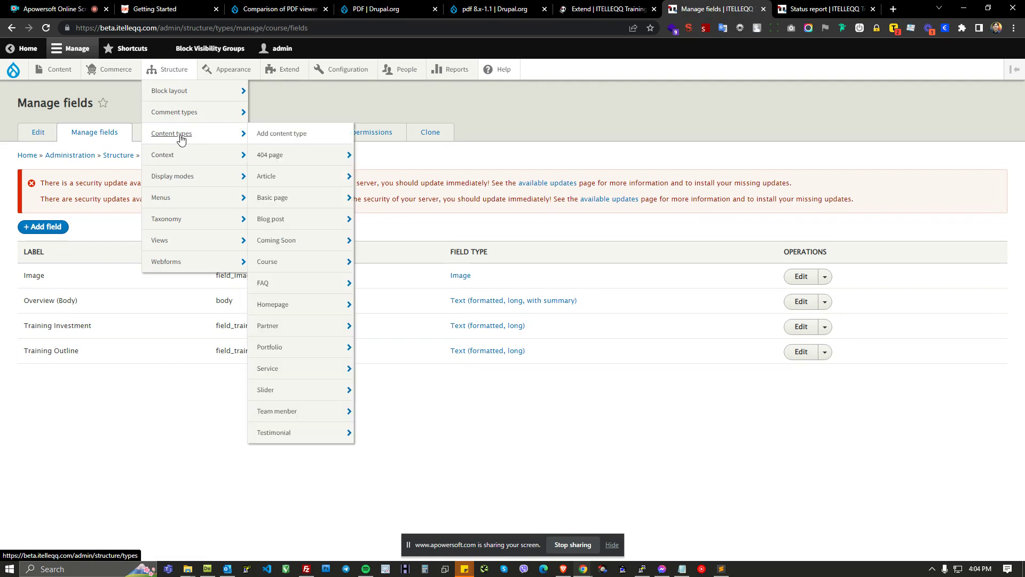
click(283, 265)
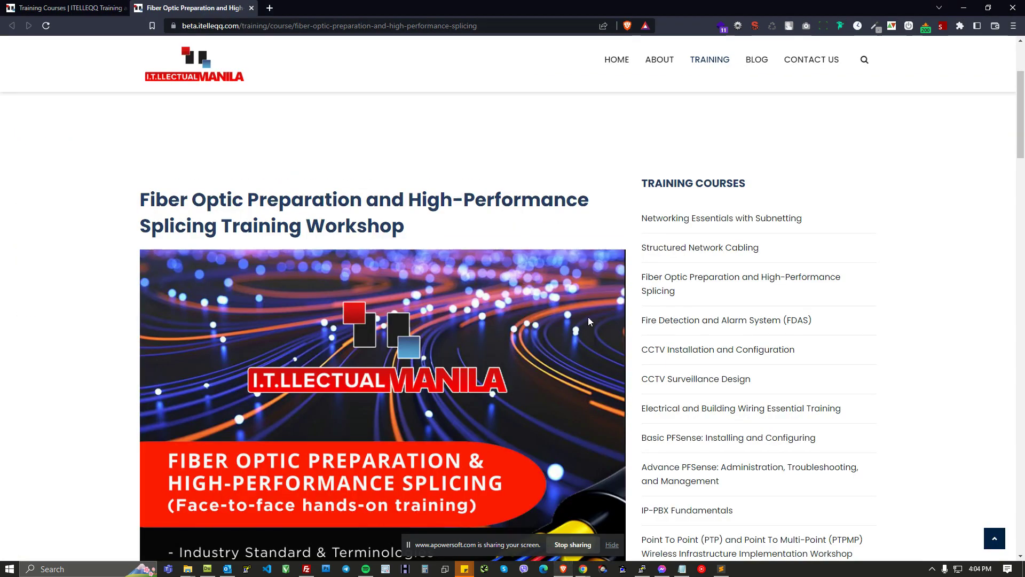
Step: Scroll through the Fiber Optic course page on the live site again
scroll(508, 243, down, 4)
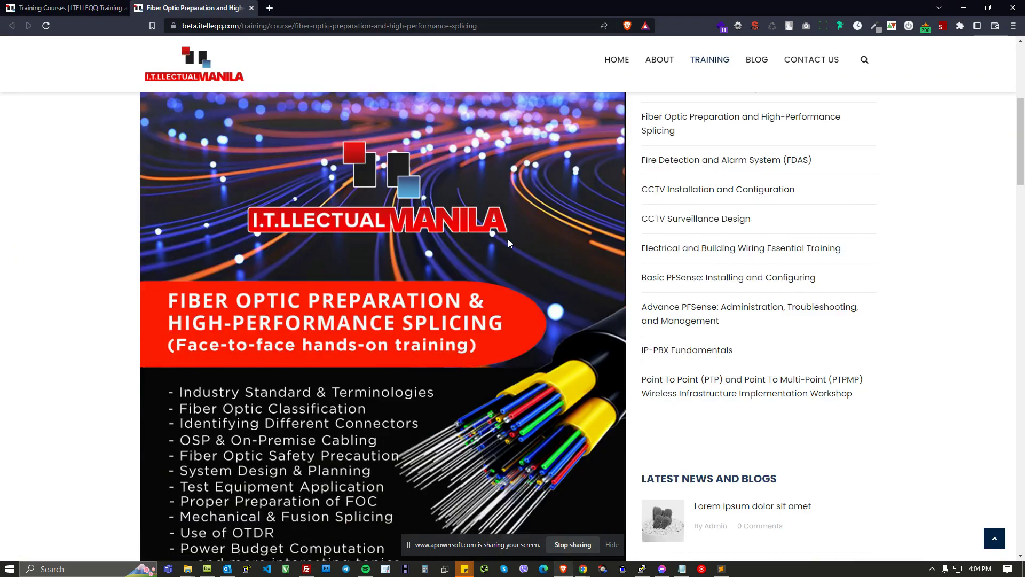
scroll(507, 244, up, 4)
drag(640, 237, 707, 431)
click(941, 410)
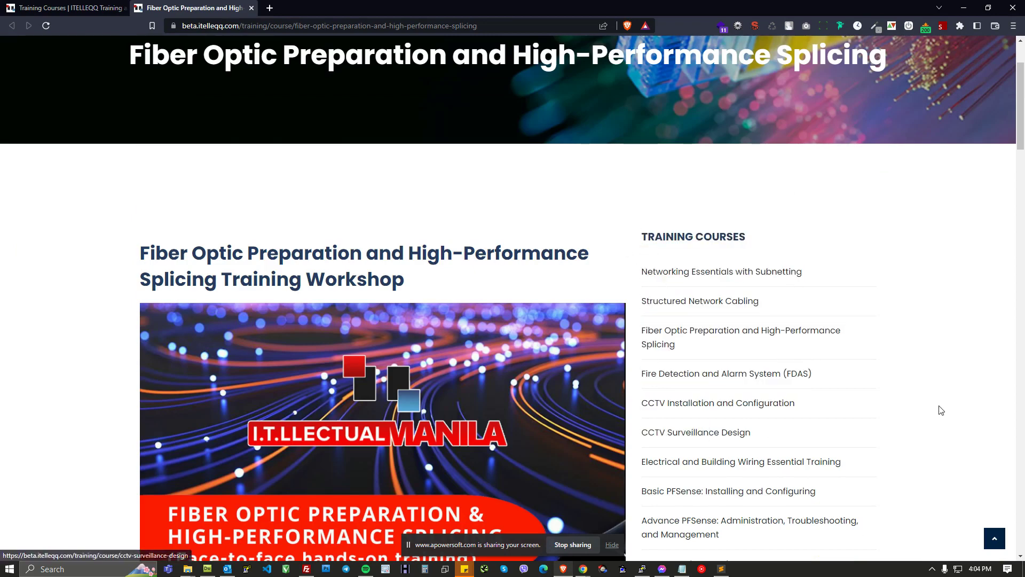
scroll(941, 410, down, 1)
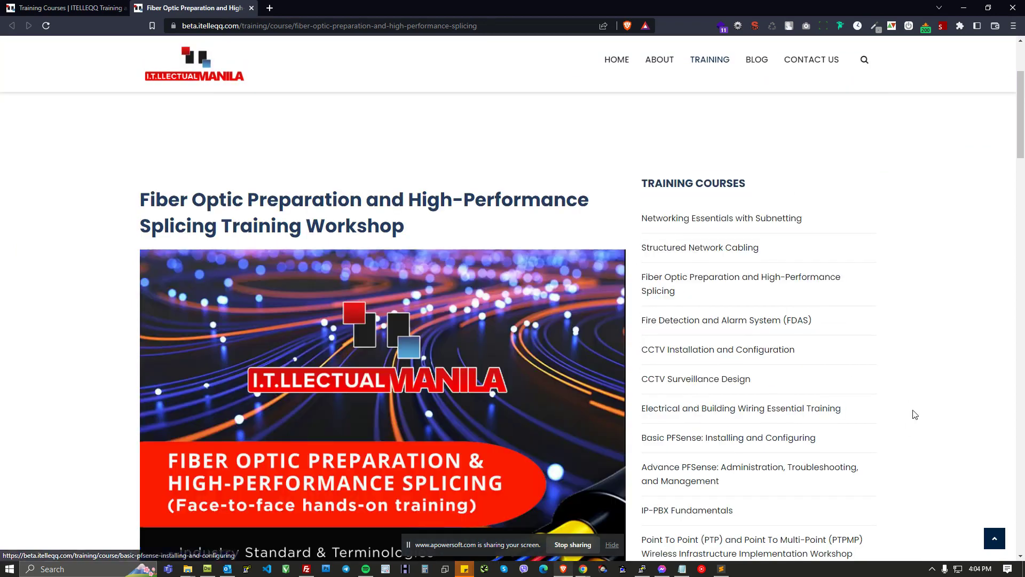
key(alt+Tab)
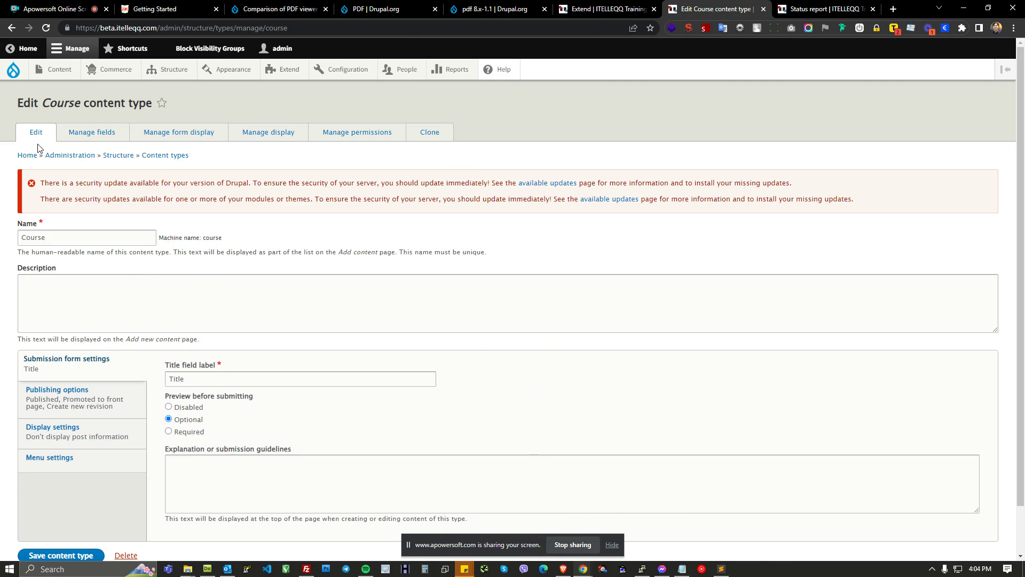
Step: Highlight the Course content type heading and open its Manage fields page
double_click(94, 107)
drag(95, 108, 131, 102)
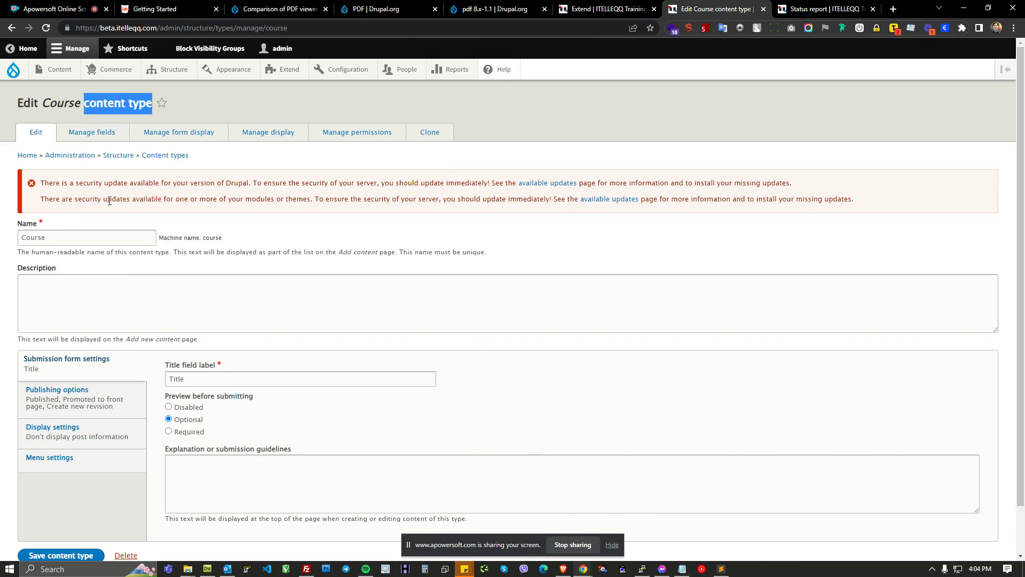
click(103, 137)
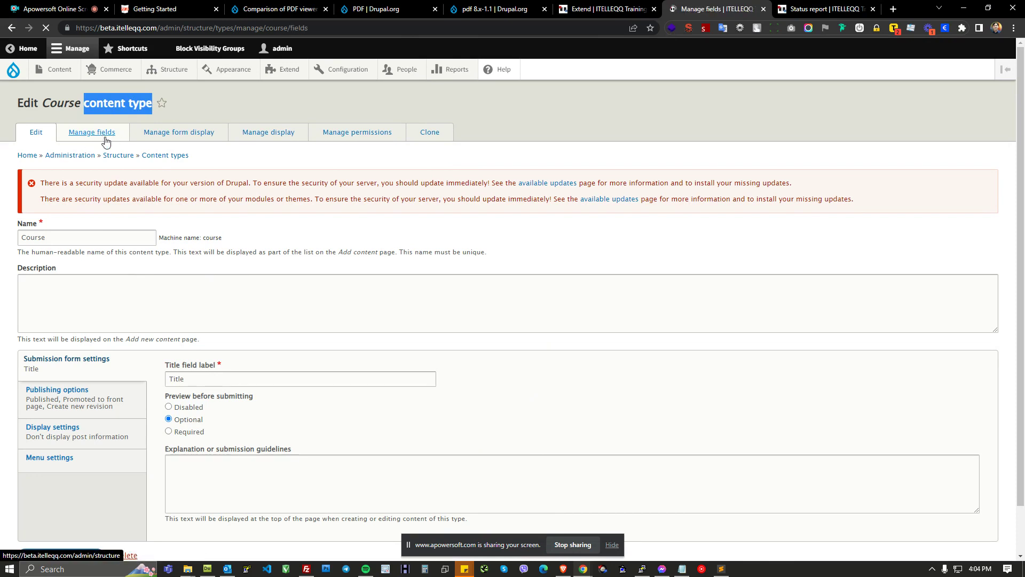
Step: Review the existing field labels listed on the Course content type's Manage fields page
drag(33, 274, 59, 277)
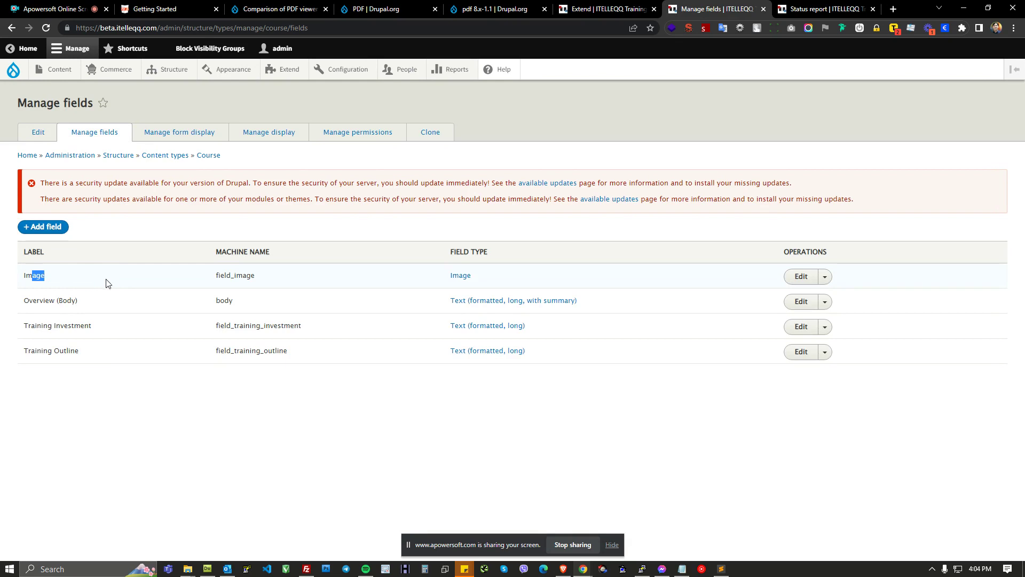
drag(78, 300, 78, 350)
key(alt+Tab)
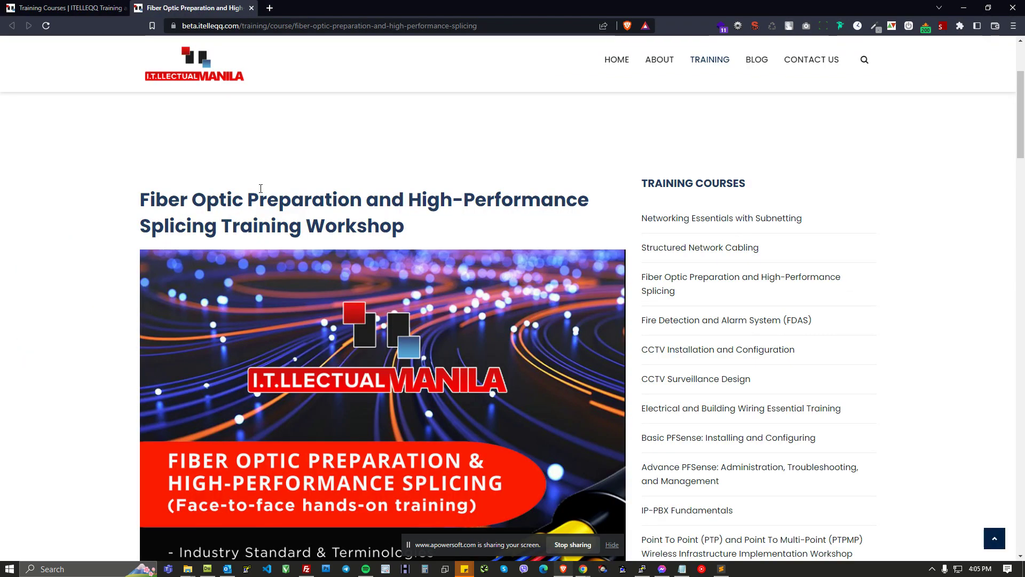
Step: Scroll and highlight the title, description and training details on the live Fiber Optic course page
scroll(263, 189, up, 5)
drag(170, 219, 760, 254)
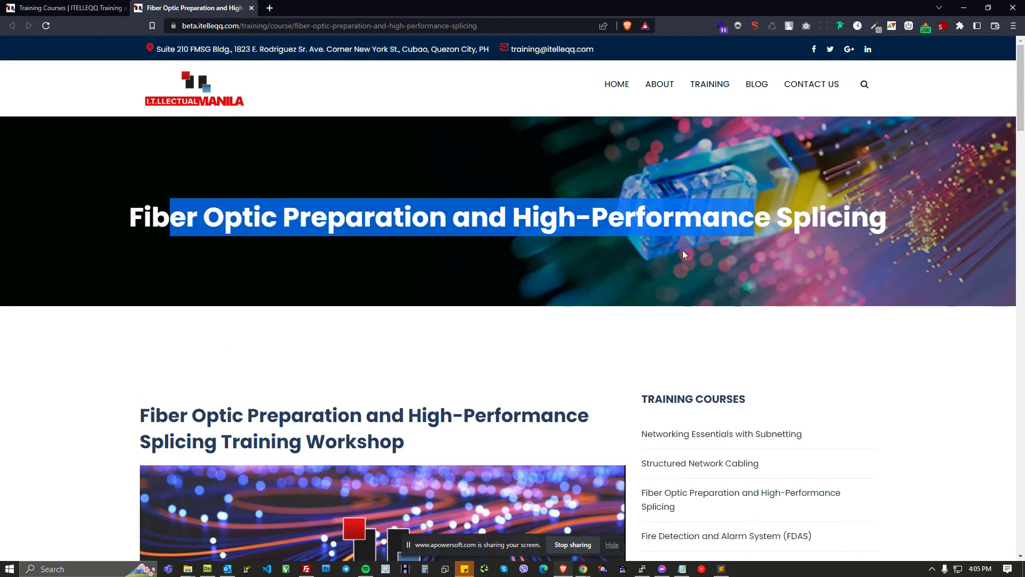
drag(194, 415, 339, 415)
scroll(418, 401, down, 5)
drag(137, 153, 463, 485)
scroll(496, 431, down, 12)
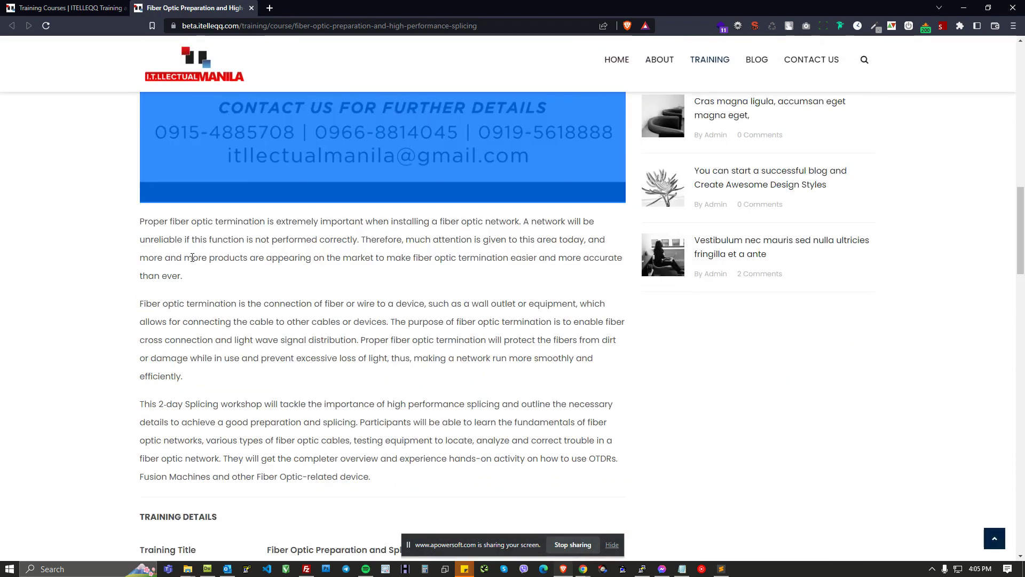
drag(197, 221, 216, 260)
drag(254, 423, 262, 460)
scroll(231, 284, down, 12)
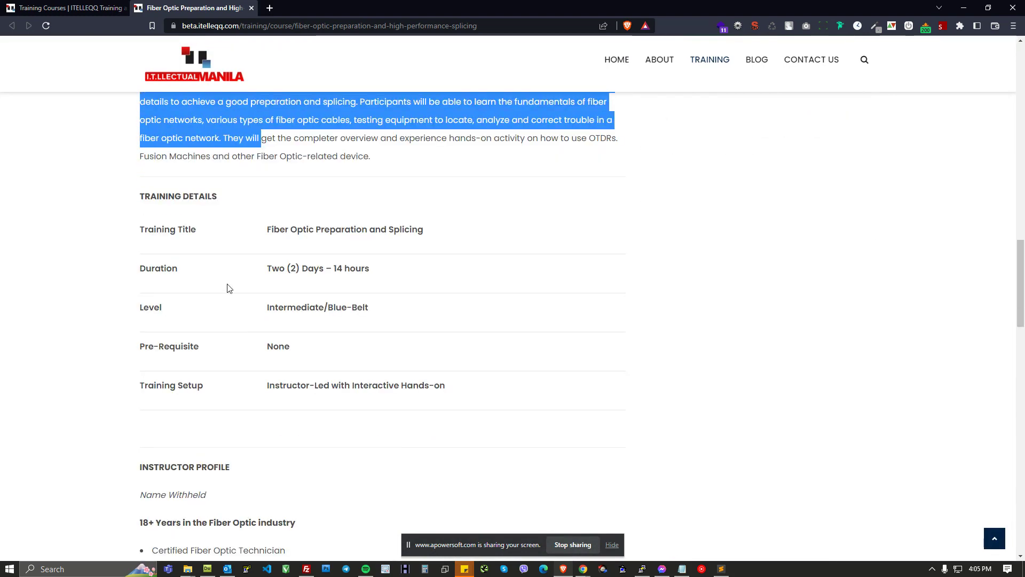
scroll(295, 315, down, 1)
click(200, 313)
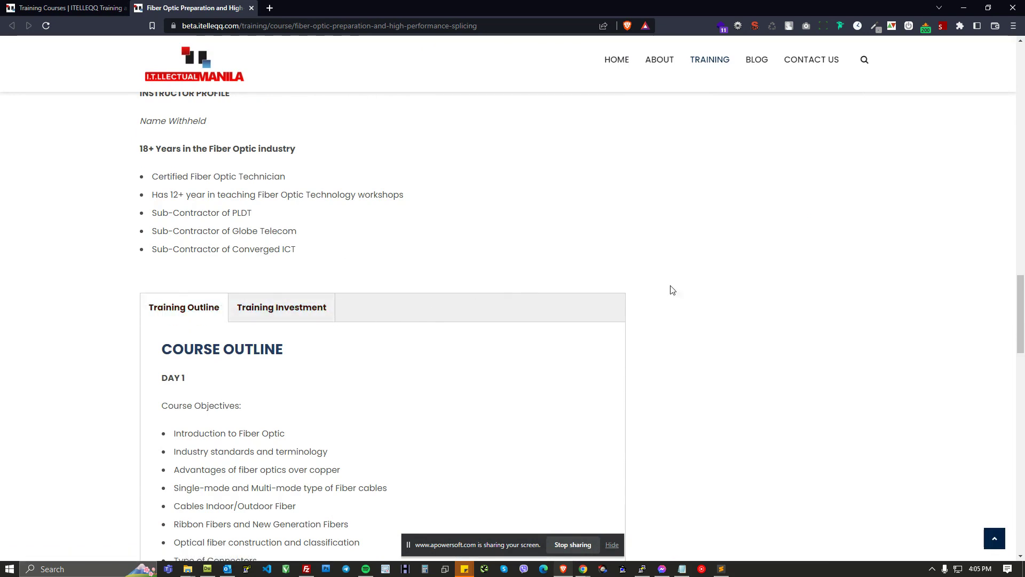
Step: Open a new Create Course form in a separate tab and focus its Title field
key(alt+Tab)
mouse_move(133, 77)
mouse_move(54, 69)
mouse_move(69, 91)
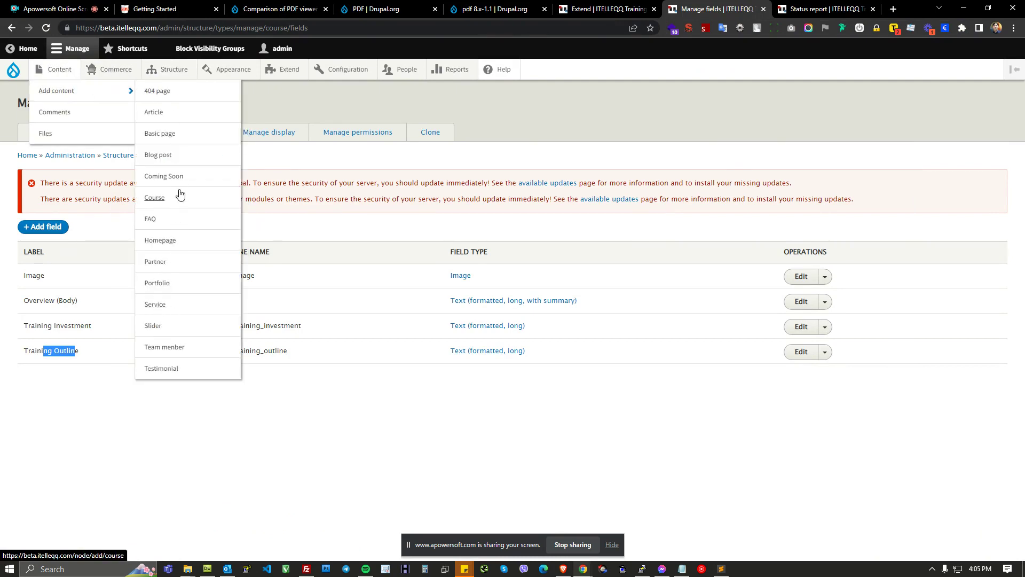
middle_click(169, 204)
click(728, 10)
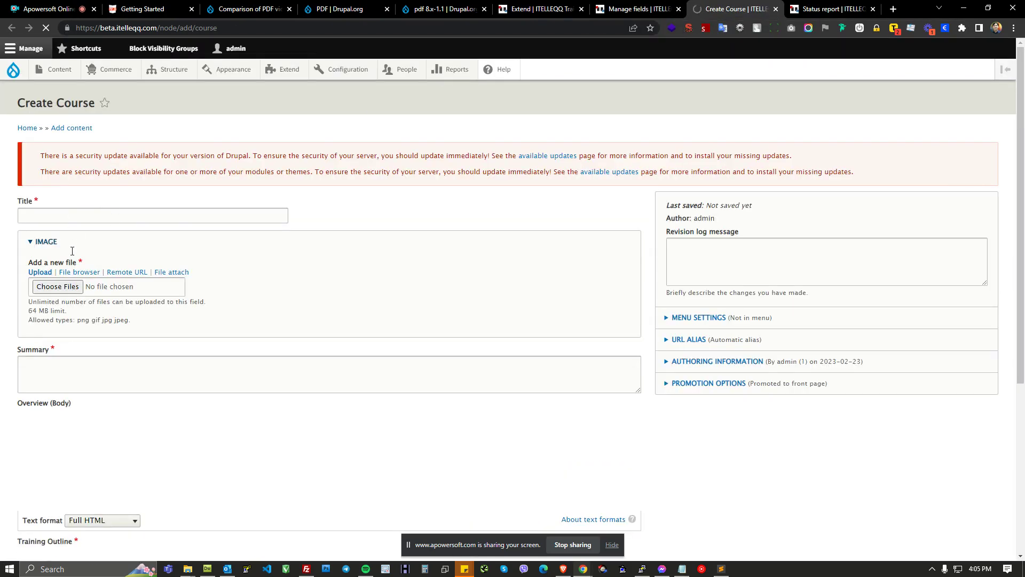
click(73, 215)
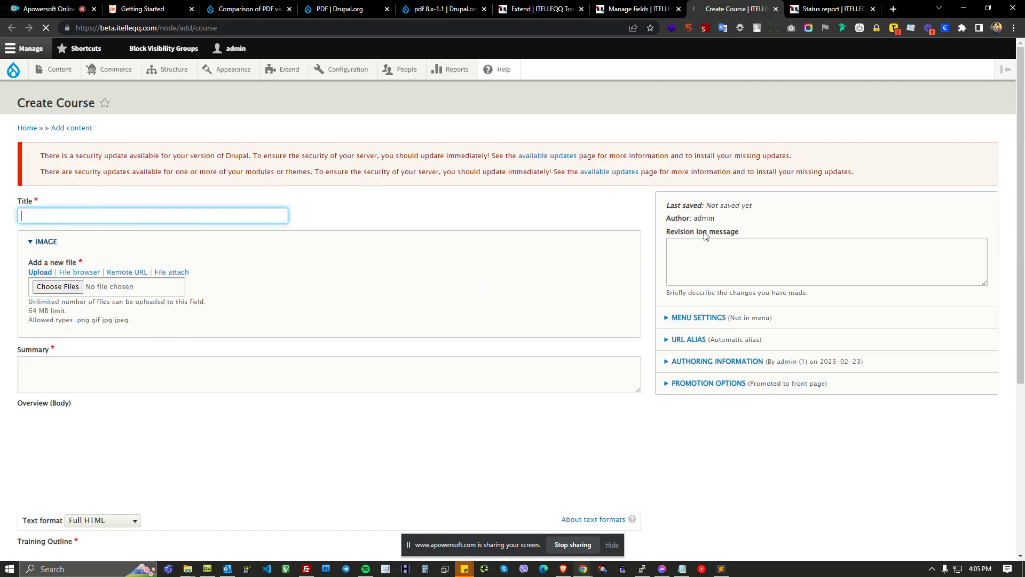
Step: Compare the live course page's description and outline with the form's Overview, Training Outline and Training Investment fields
key(alt+Tab)
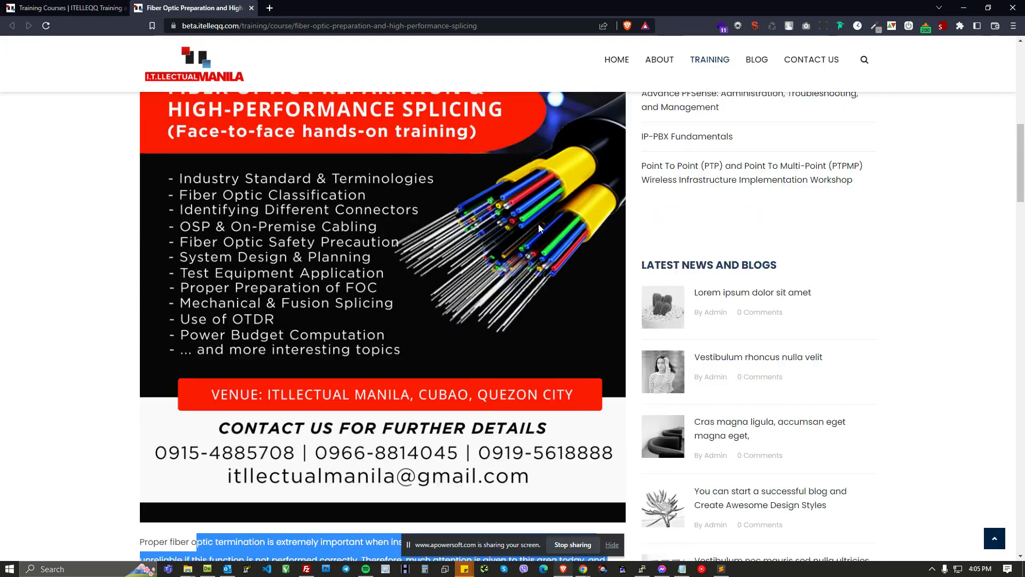
scroll(538, 223, up, 1)
key(alt+Tab)
scroll(258, 220, down, 3)
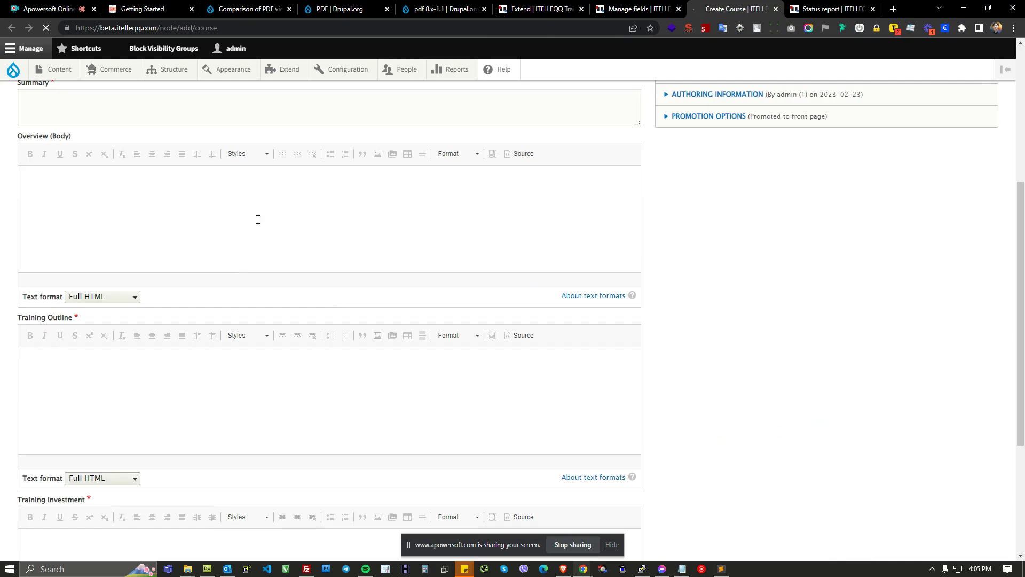
click(75, 188)
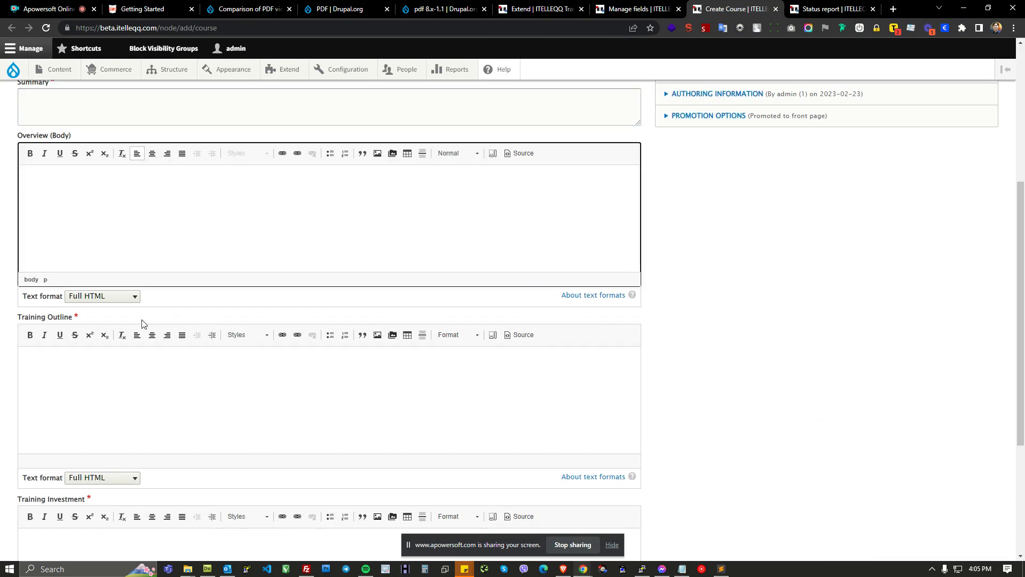
click(137, 380)
scroll(76, 262, down, 3)
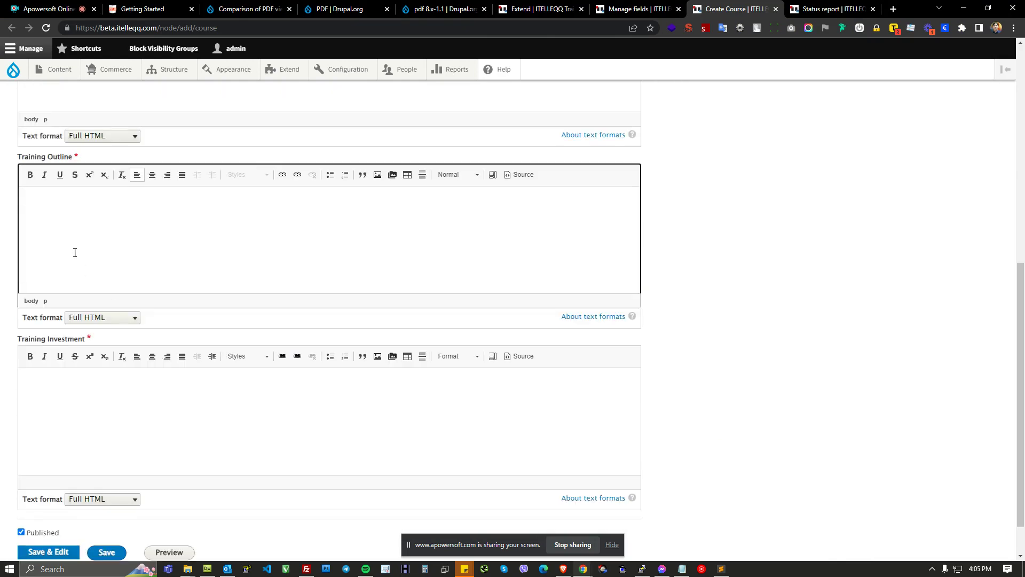
key(alt+Tab)
scroll(479, 293, down, 19)
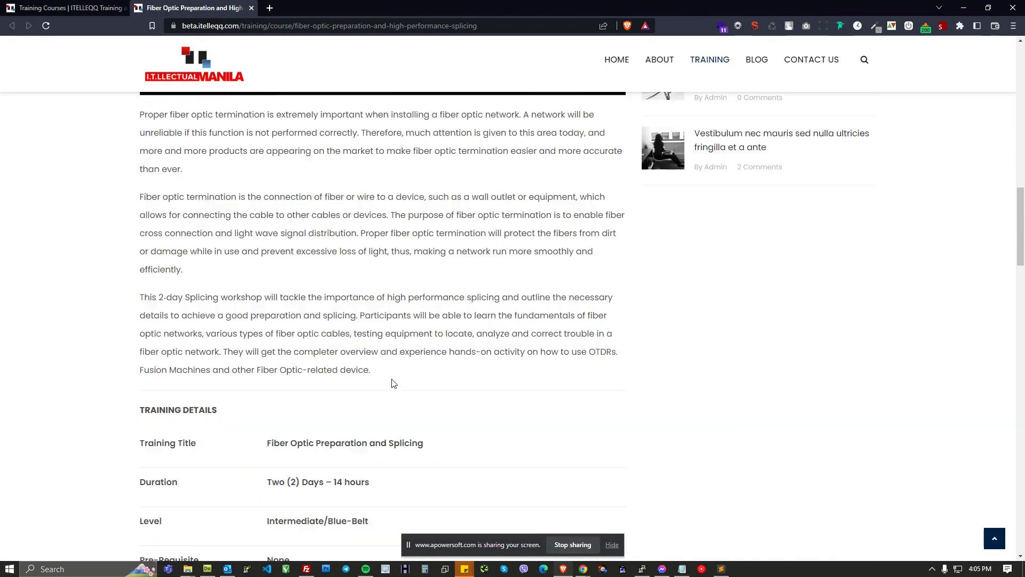
scroll(281, 340, down, 4)
drag(178, 192, 233, 489)
key(ctrl+c)
key(alt+Tab)
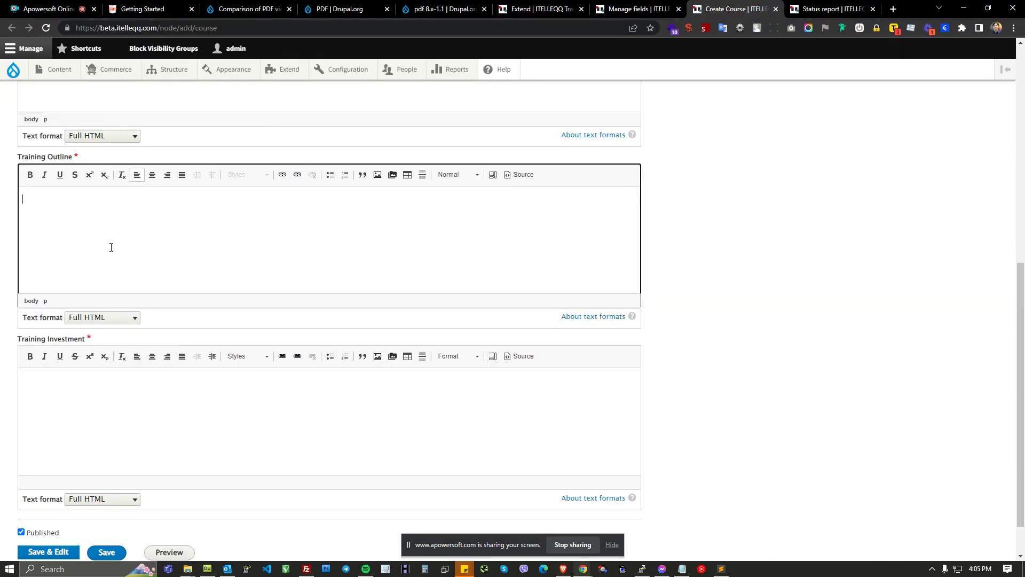
click(85, 374)
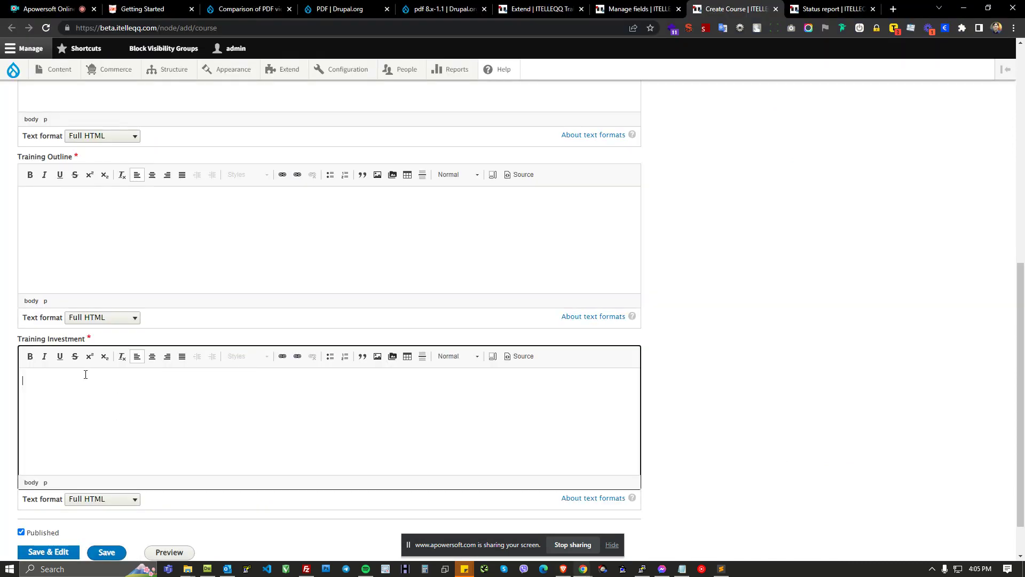
Step: Examine the Training Investment tab on the live course page against the matching form field
key(alt+Tab)
click(297, 150)
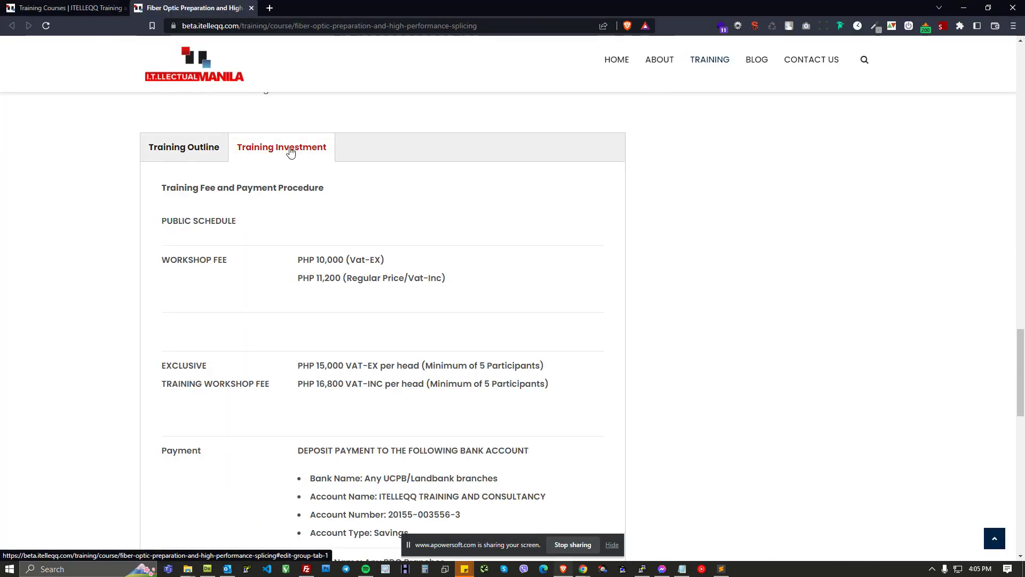
drag(214, 201, 609, 369)
scroll(565, 393, down, 4)
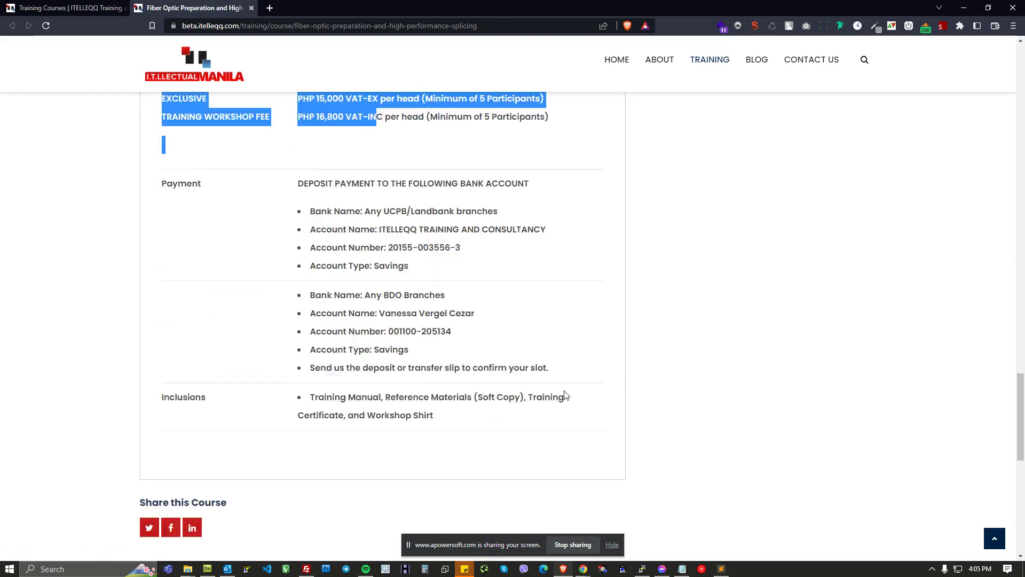
scroll(562, 395, up, 3)
key(alt+Tab)
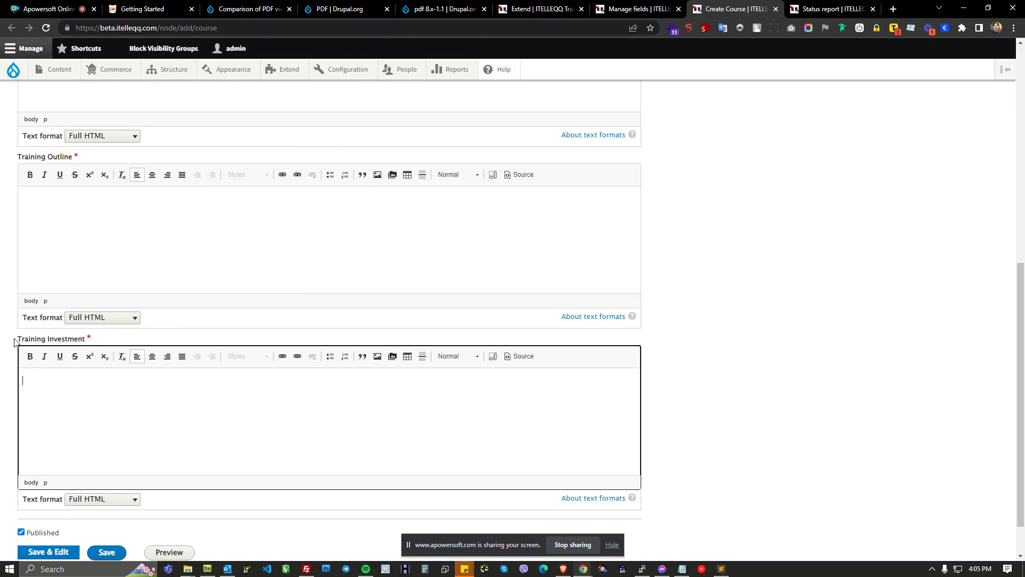
scroll(260, 404, down, 1)
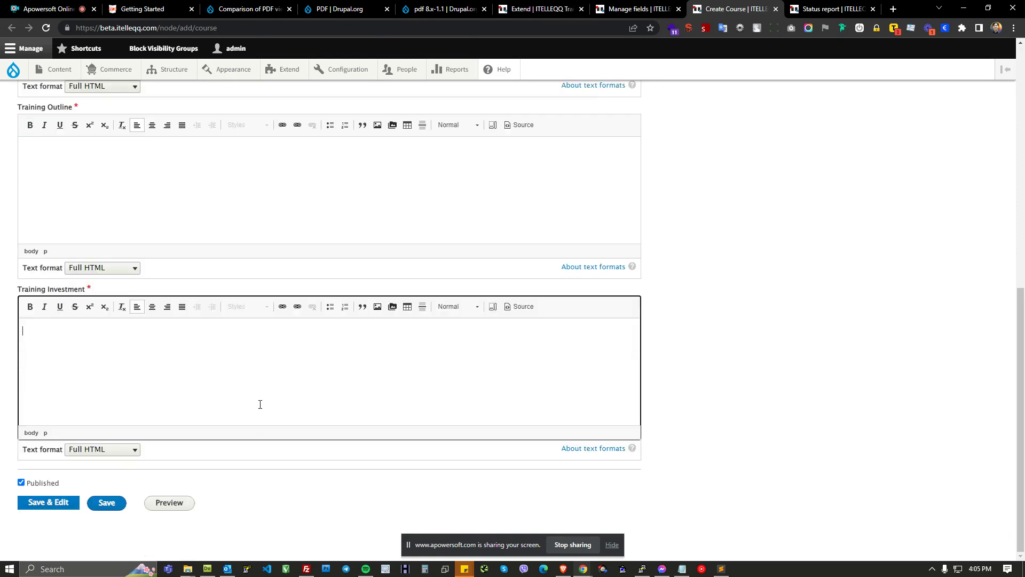
scroll(437, 367, up, 2)
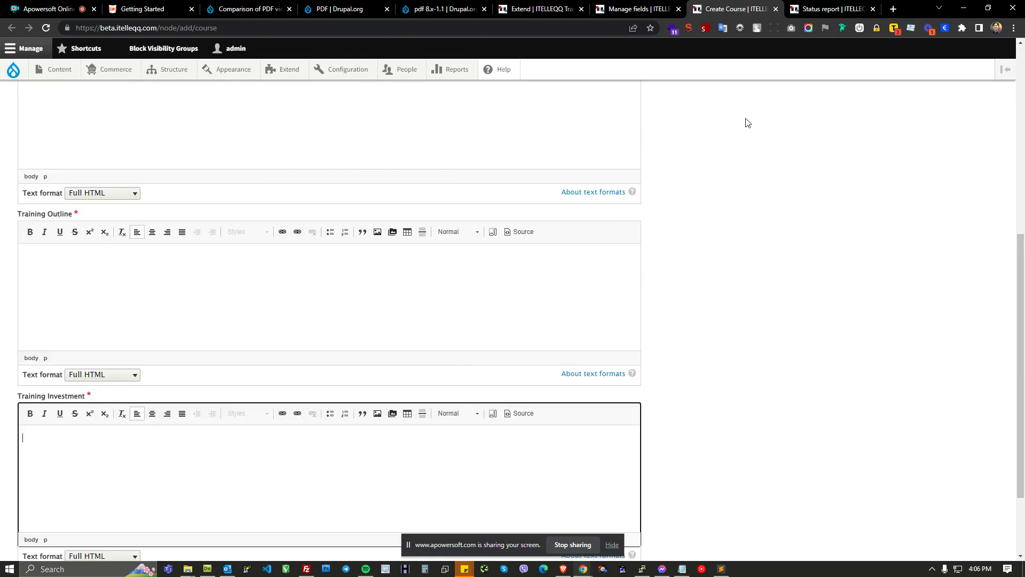
scroll(729, 164, up, 6)
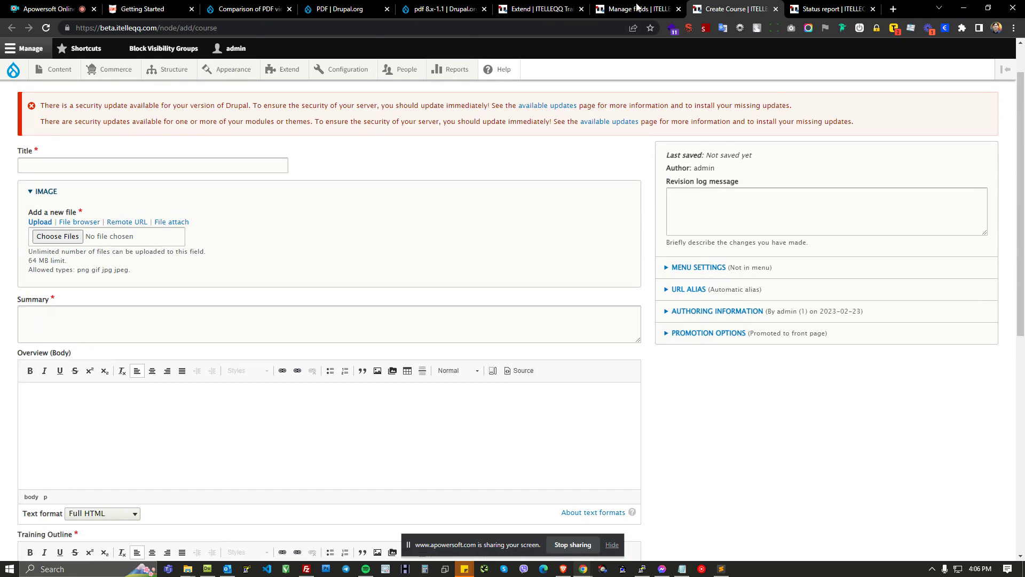
Step: Return to the Course content type's Manage fields page and open the Add field page
click(635, 9)
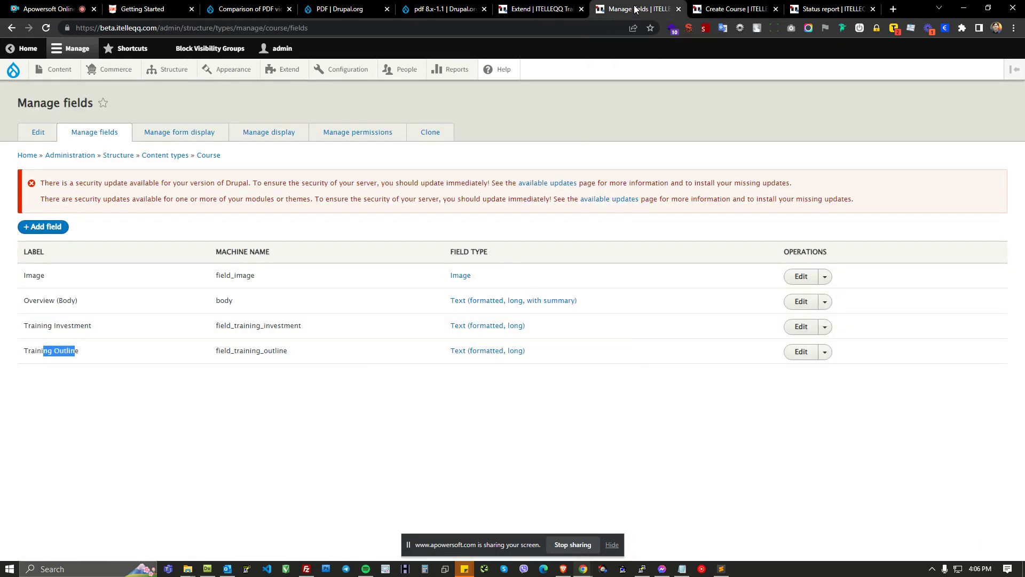
click(223, 233)
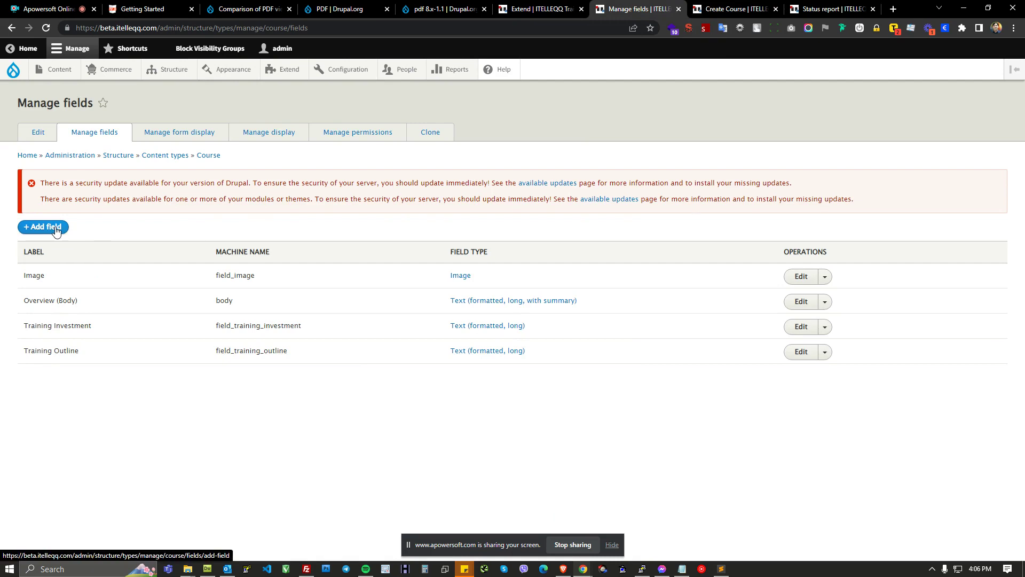
click(729, 9)
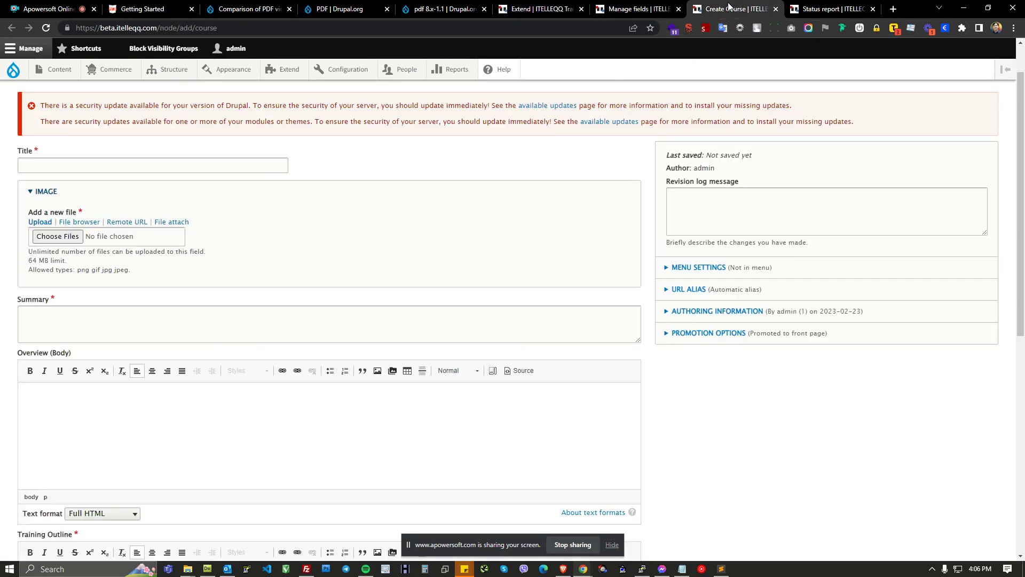
scroll(551, 221, down, 2)
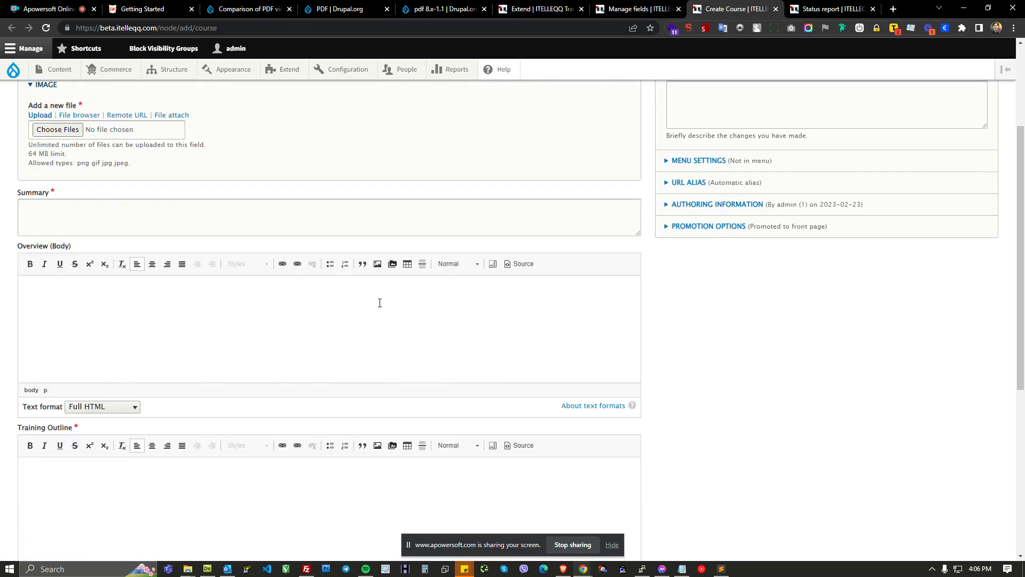
scroll(731, 366, down, 4)
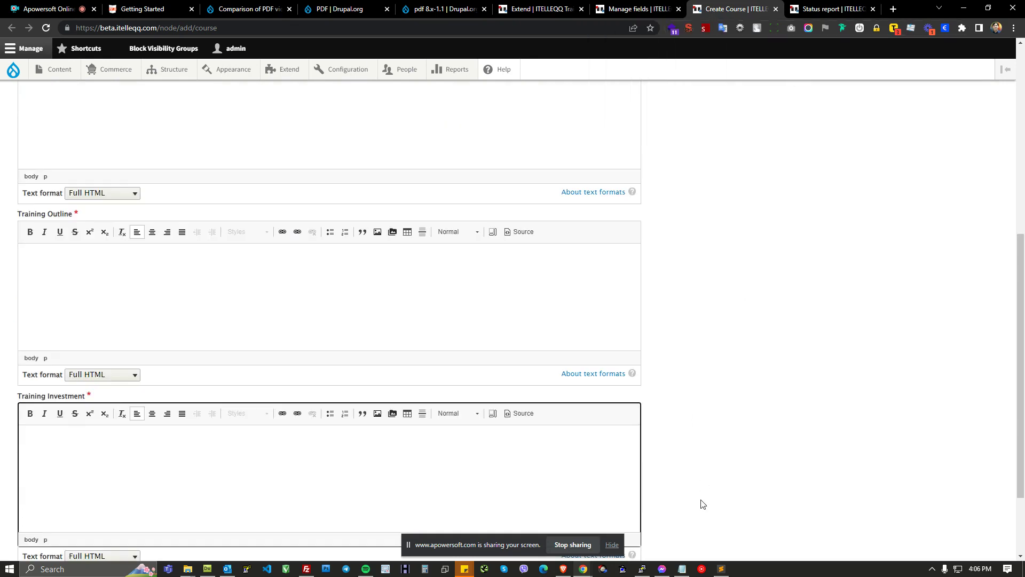
click(652, 7)
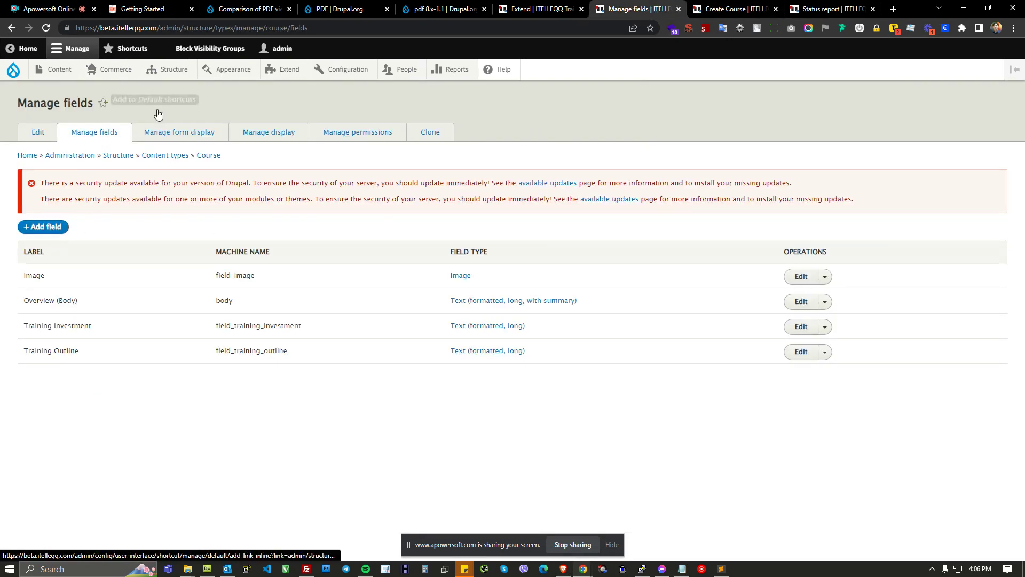
drag(228, 155, 198, 167)
click(46, 229)
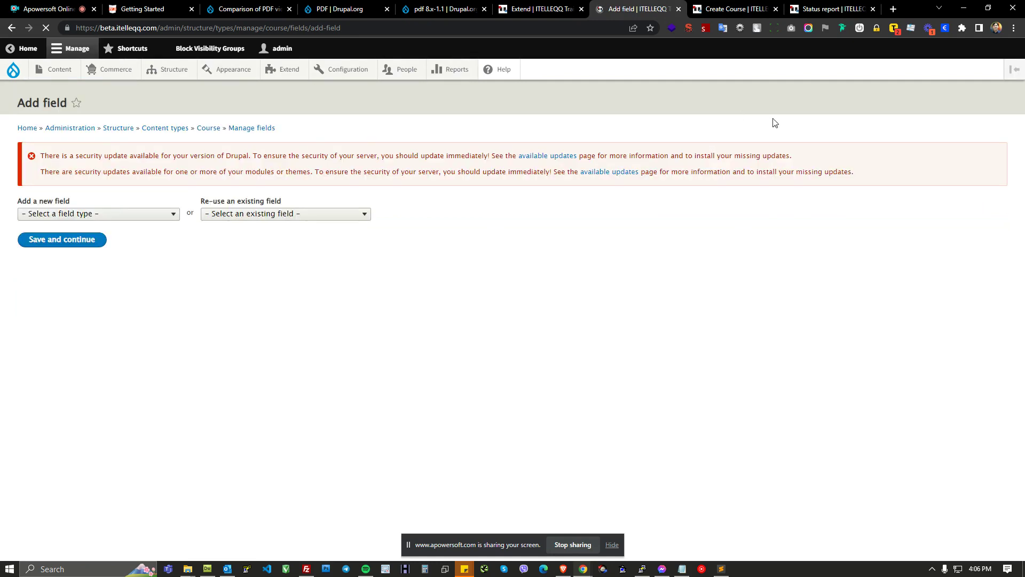
Step: Choose File as the type of the new field
click(174, 216)
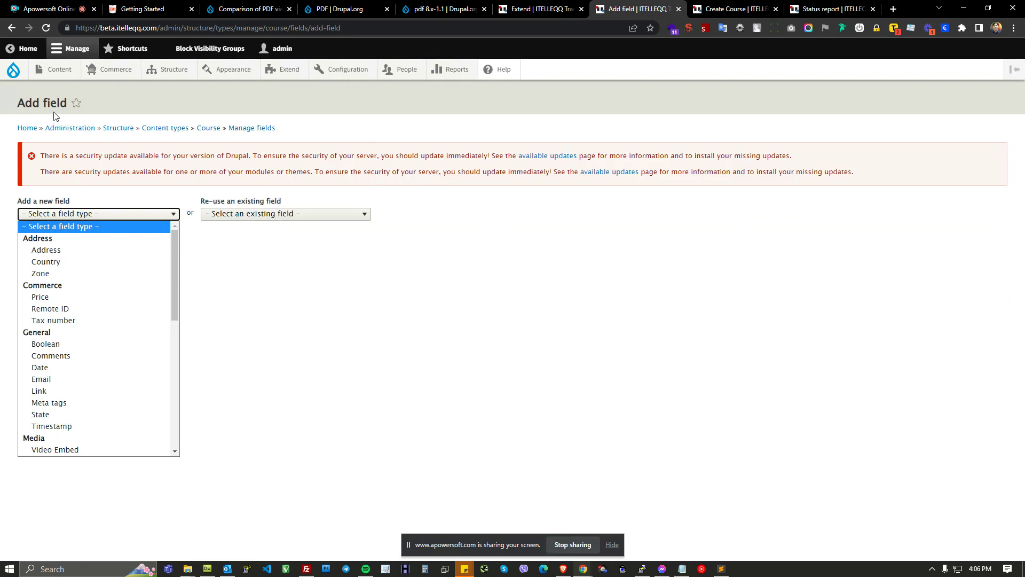
mouse_move(177, 248)
mouse_down()
mouse_move(182, 390)
mouse_move(187, 247)
mouse_up()
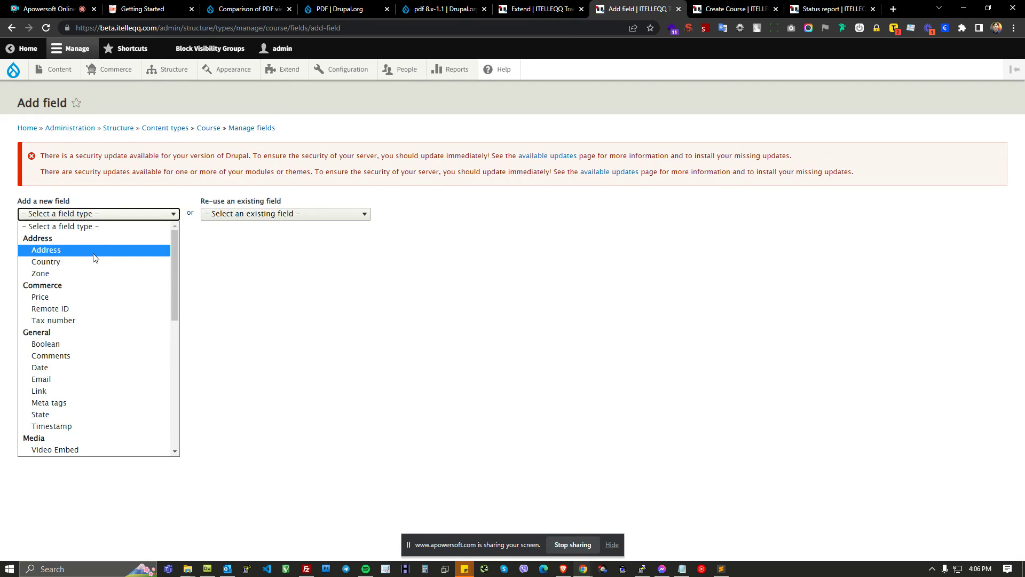
scroll(66, 331, down, 2)
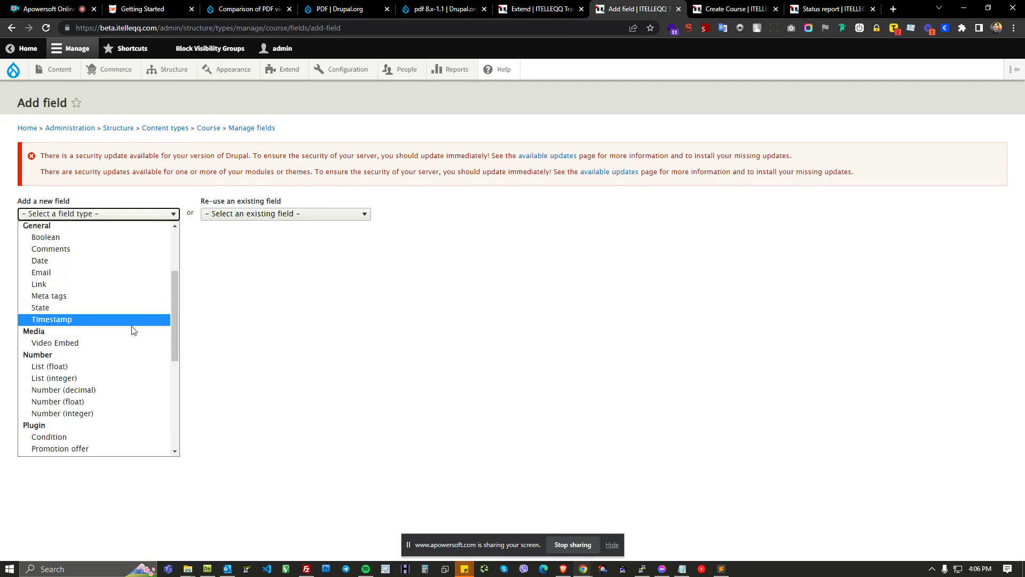
drag(176, 330, 173, 420)
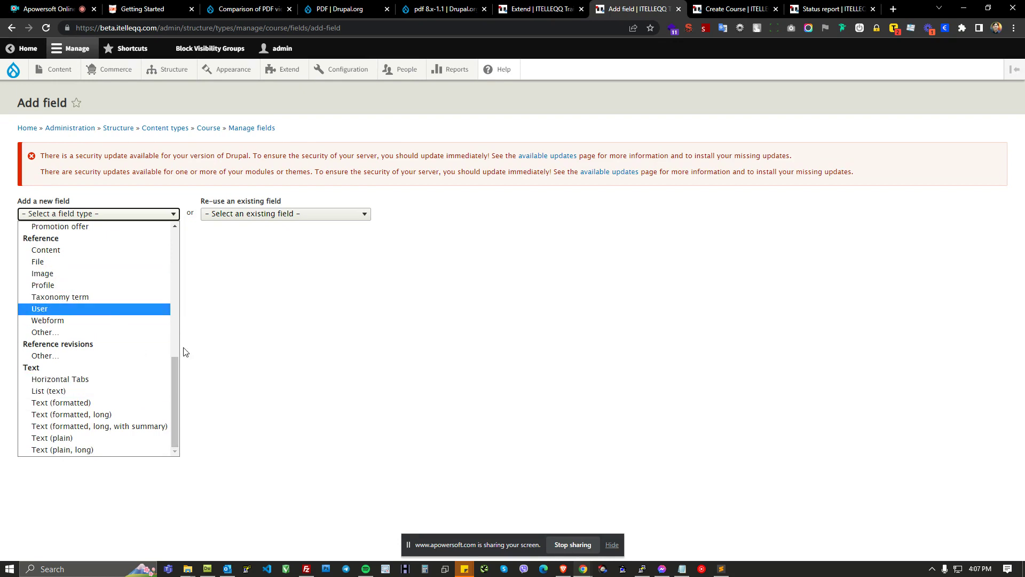
drag(177, 377, 190, 355)
click(63, 322)
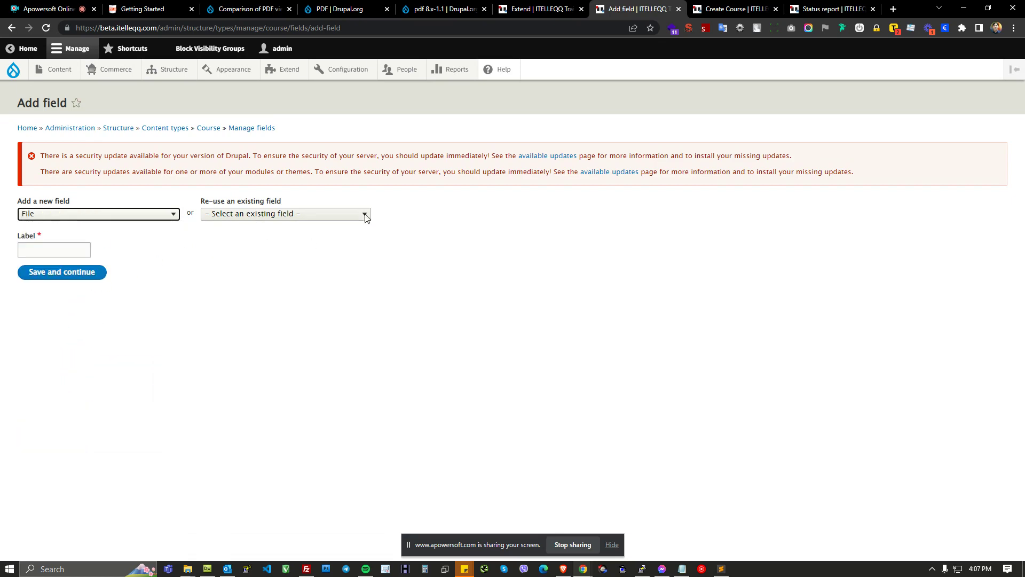
Step: Review the pdf.js installation instructions and directory structure on the PDF module's project page
click(347, 8)
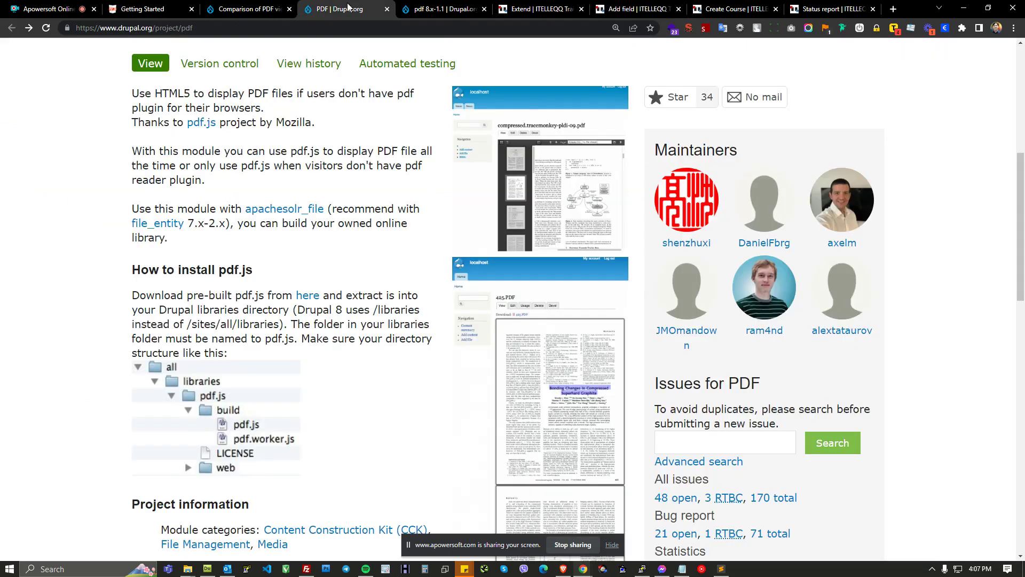
scroll(393, 300, down, 5)
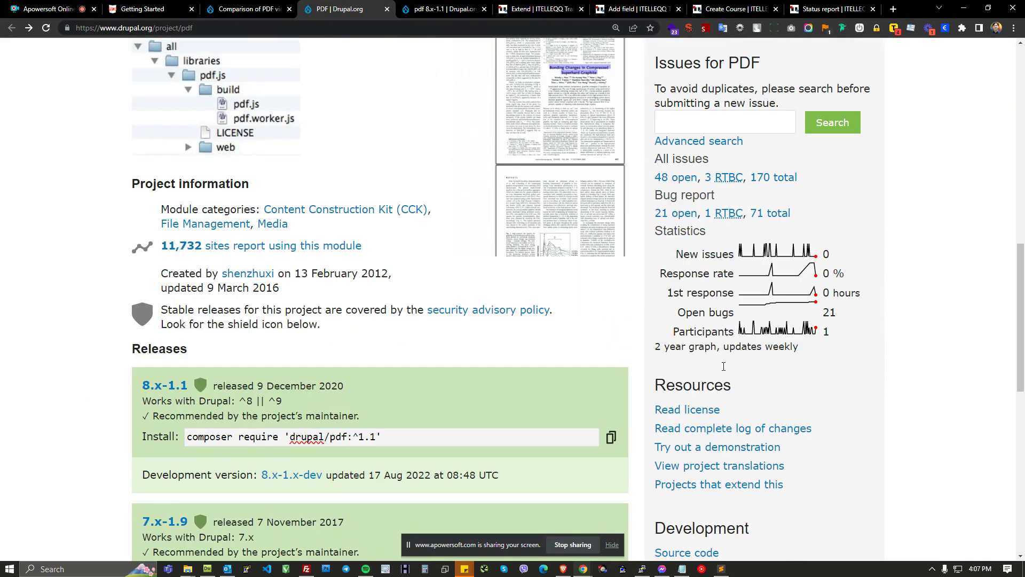
drag(818, 467, 652, 413)
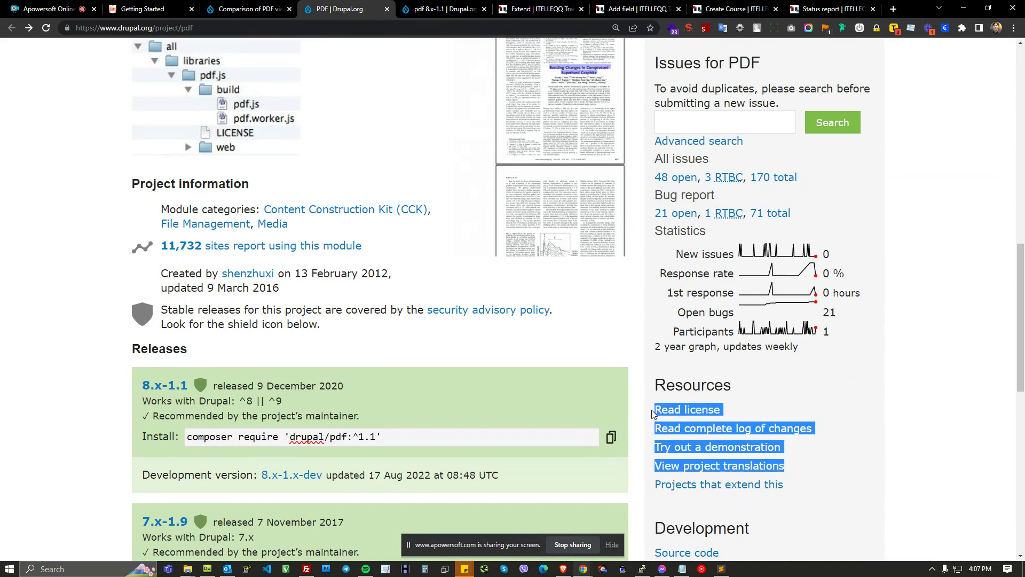
scroll(591, 336, up, 3)
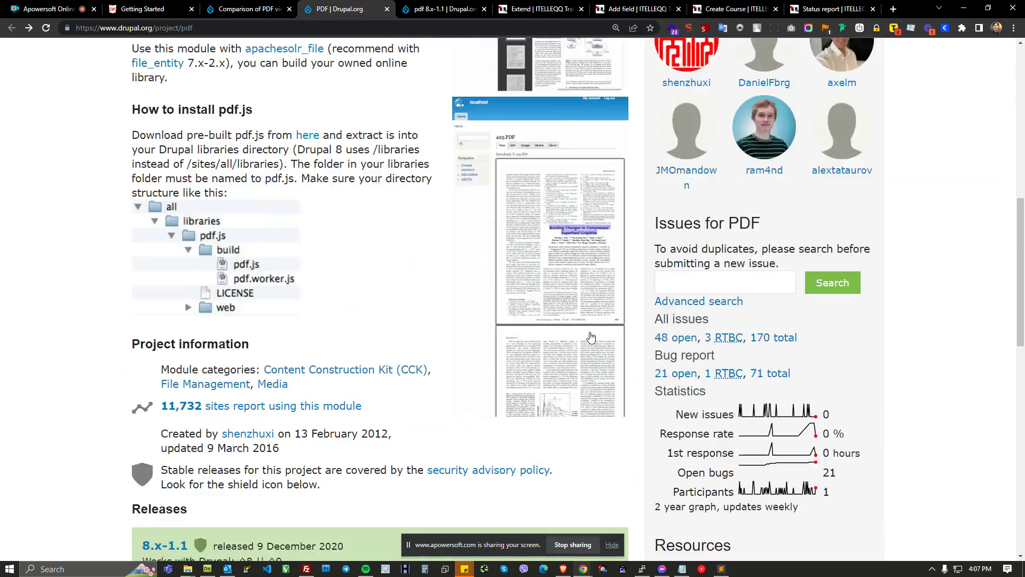
scroll(593, 339, down, 2)
scroll(484, 295, down, 1)
scroll(480, 291, up, 7)
drag(204, 148, 357, 390)
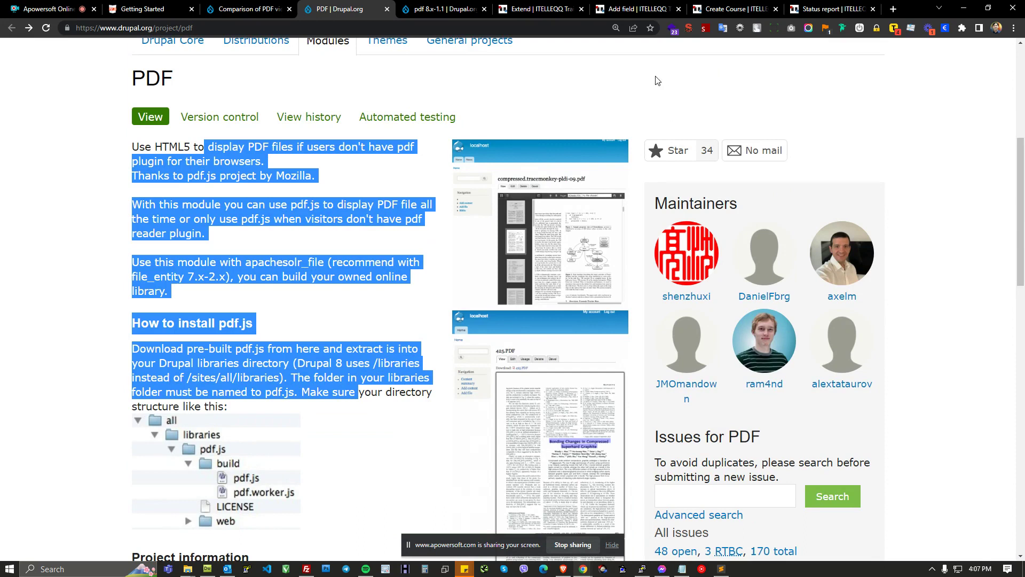
Step: Back on the Add field page, re-select File as the field type and label it Training Course
click(645, 5)
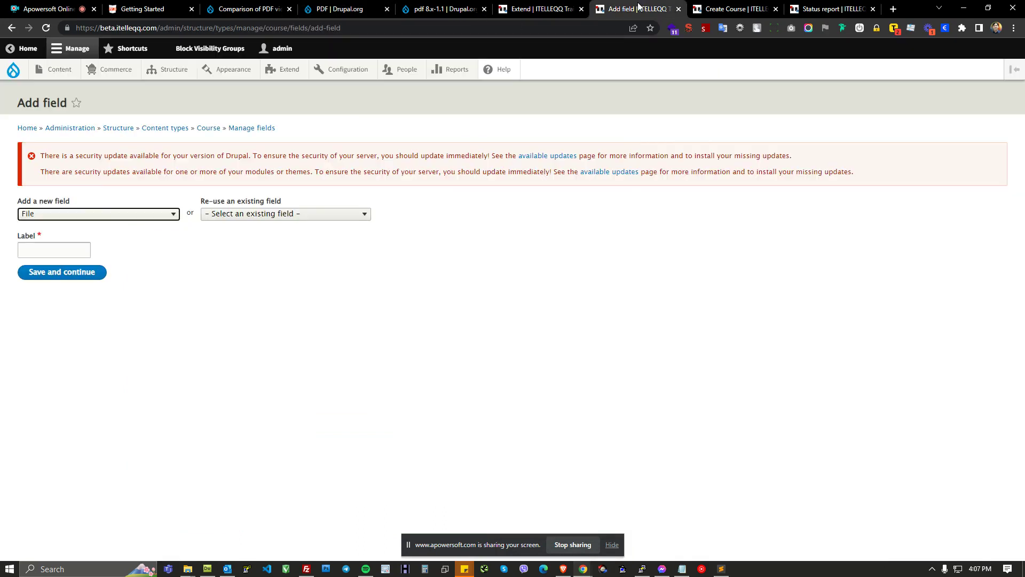
click(176, 214)
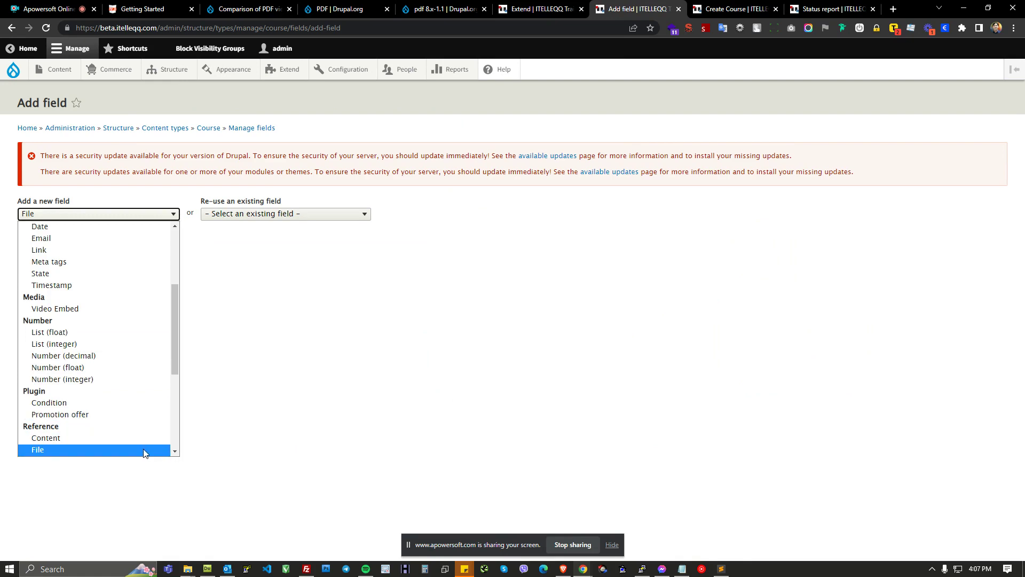
click(143, 452)
click(79, 251)
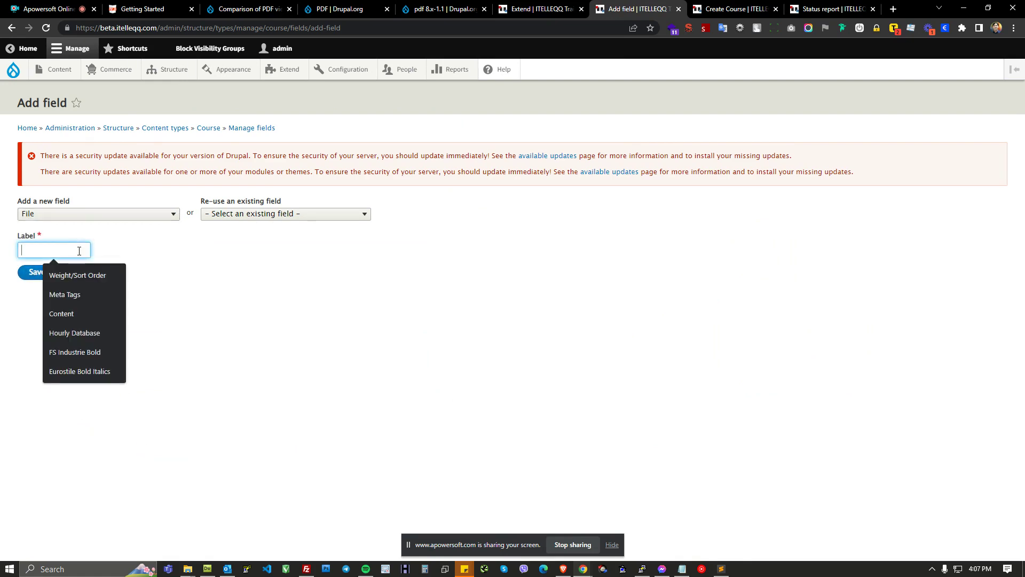
text(Training )
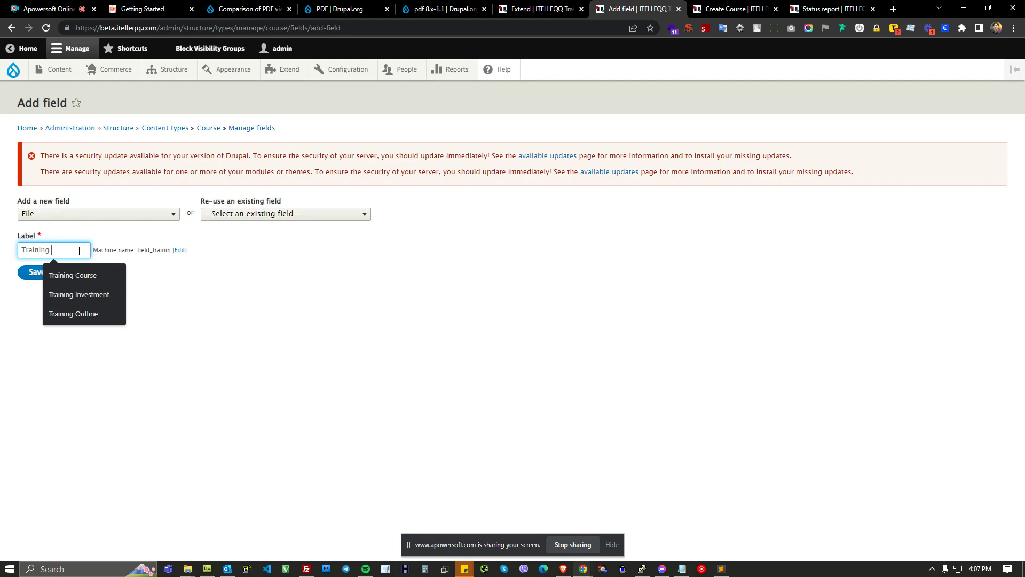
text(Course)
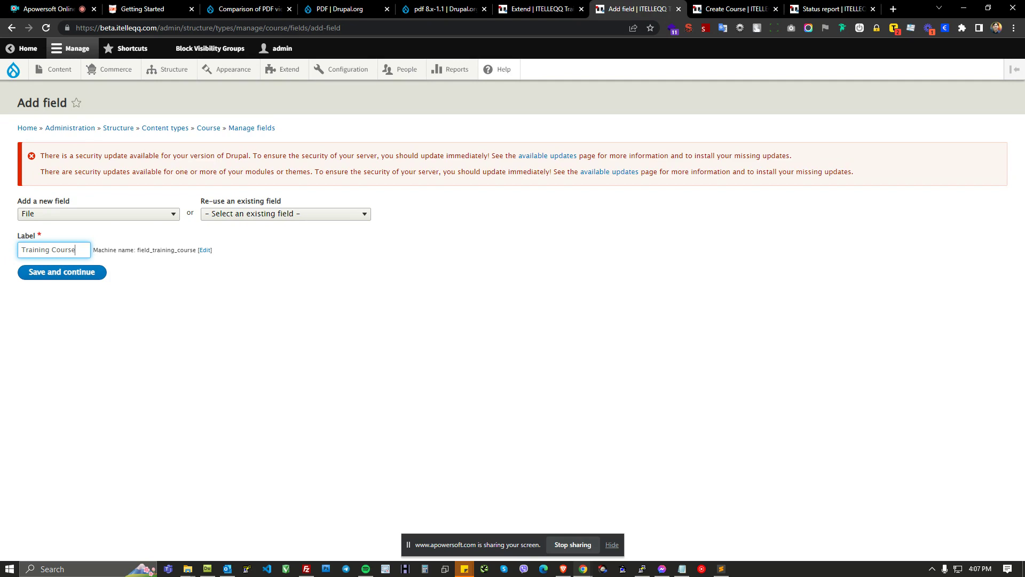
Step: Open the Fiber Optic Preparation and High Performance Splicing brochure PDF from the Training Courses PDFs folder
click(188, 568)
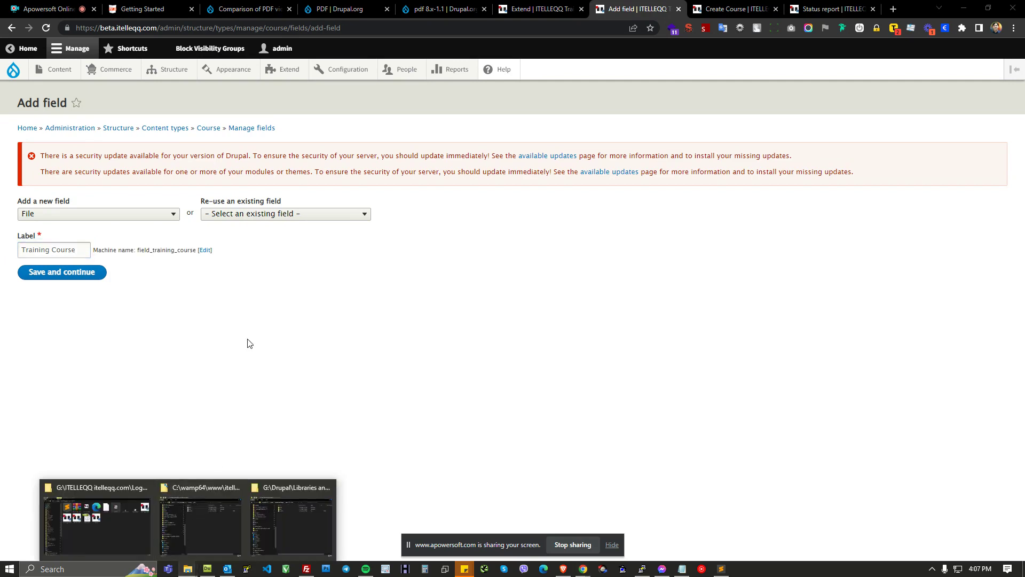
click(122, 492)
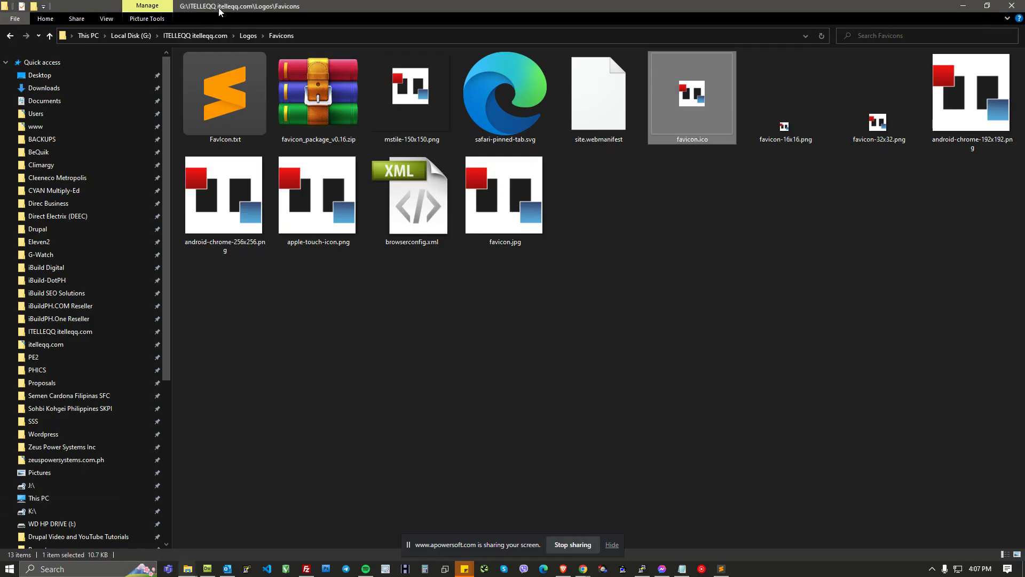
drag(315, 11, 1024, 106)
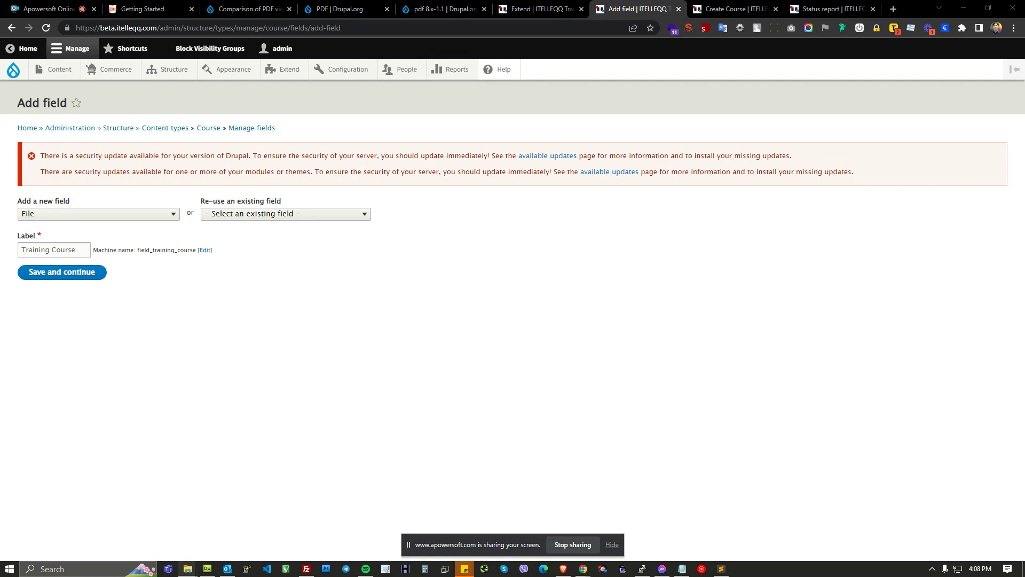
drag(1024, 235, 635, 130)
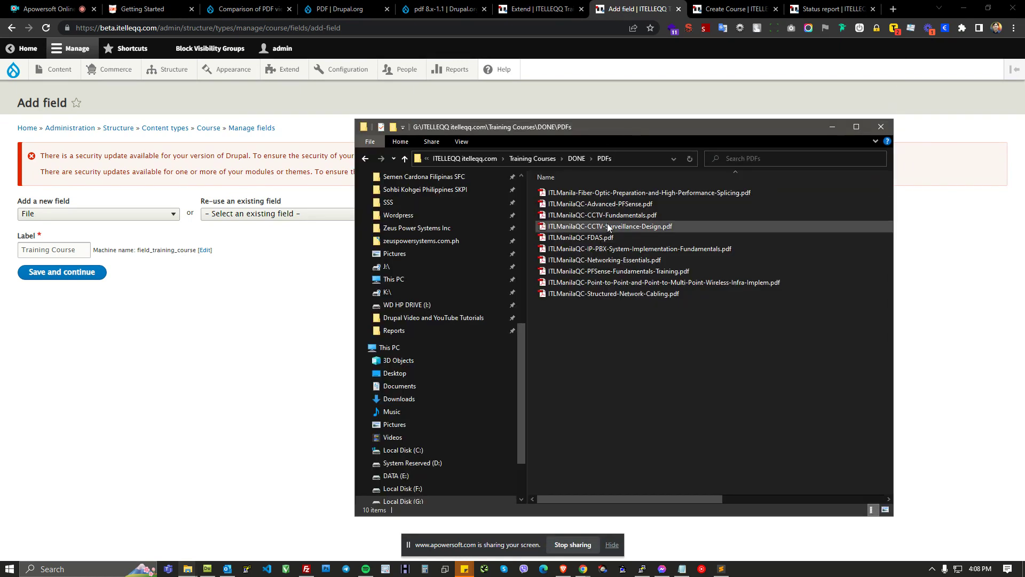
drag(527, 181, 384, 180)
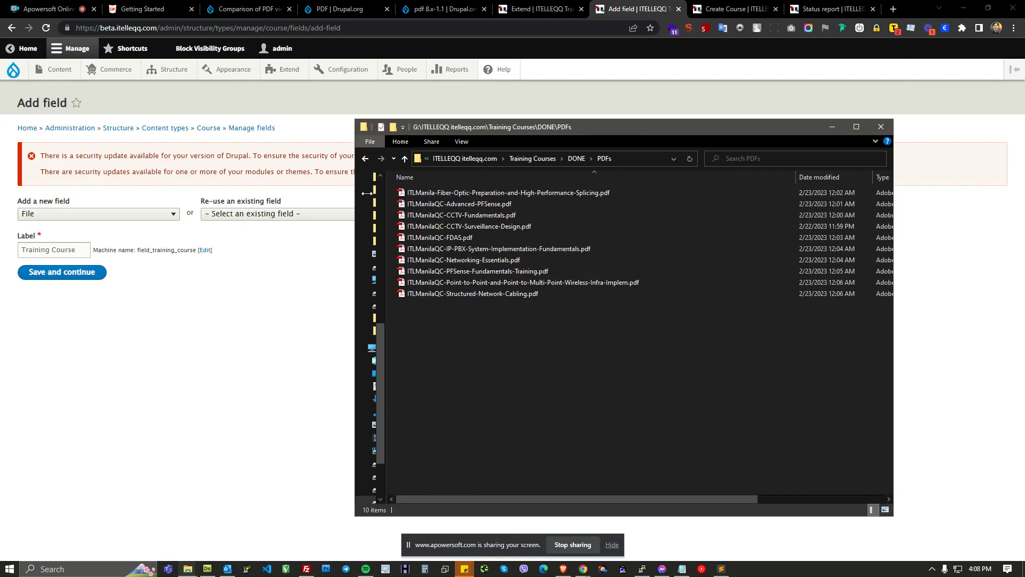
click(510, 192)
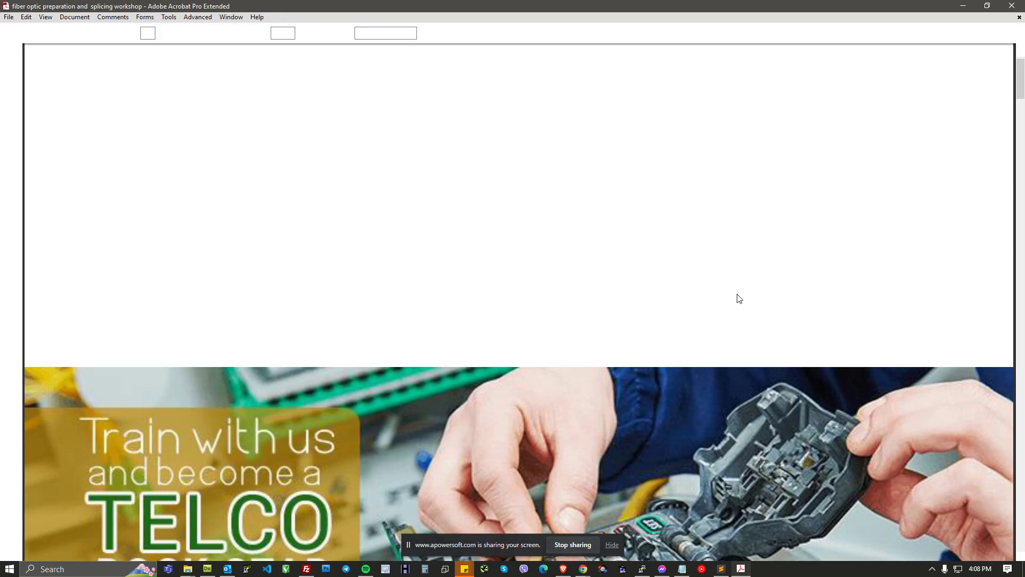
Step: Scroll through the brochure PDF's description and course objectives pages
scroll(962, 323, down, 3)
click(987, 5)
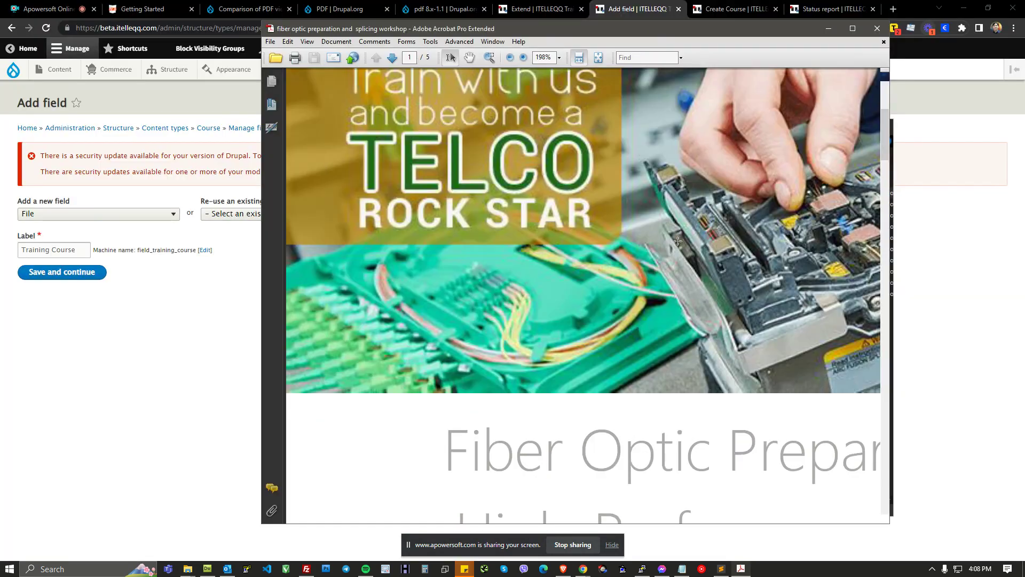
scroll(597, 317, down, 3)
scroll(746, 299, down, 5)
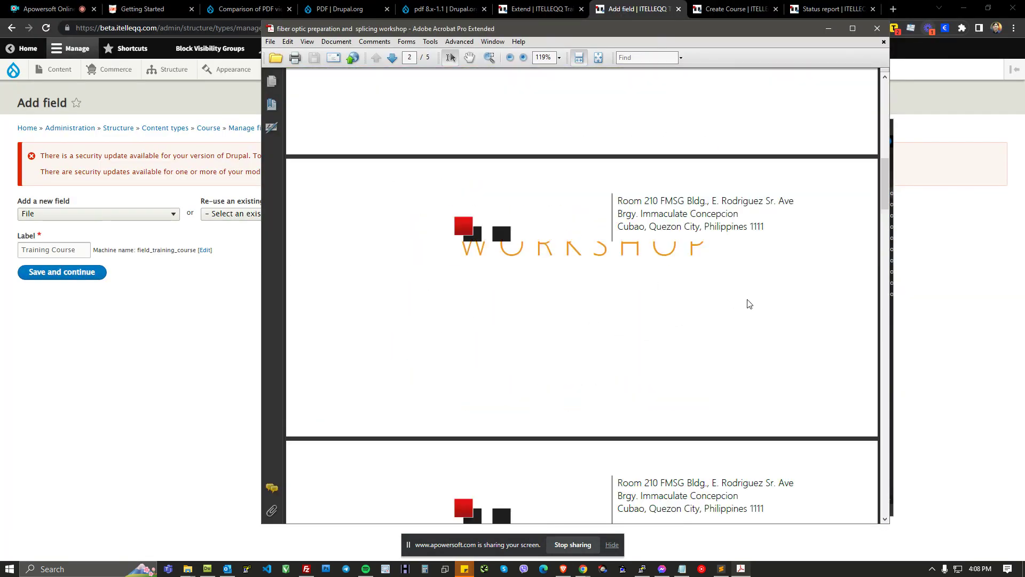
scroll(763, 313, down, 6)
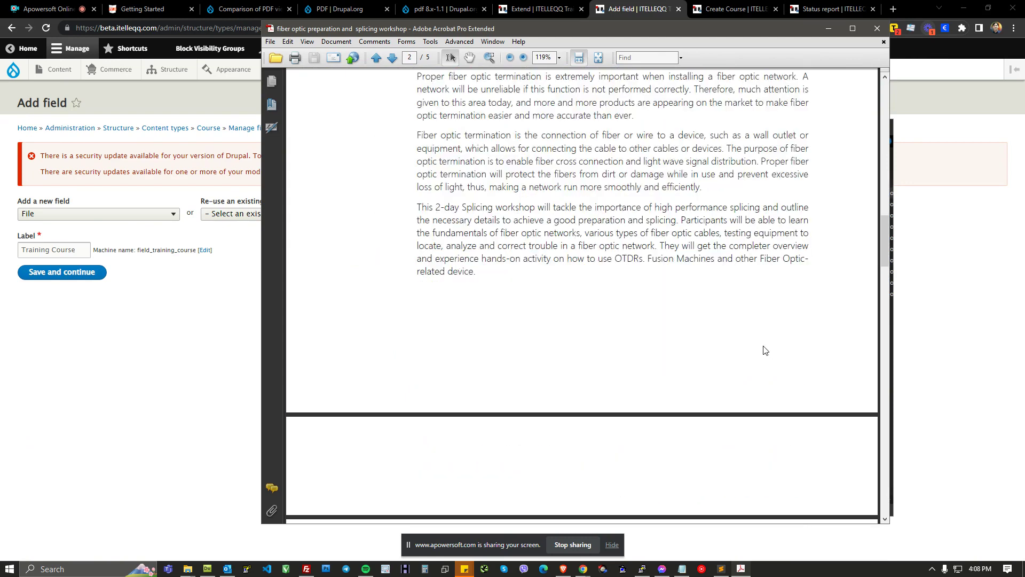
scroll(753, 345, down, 8)
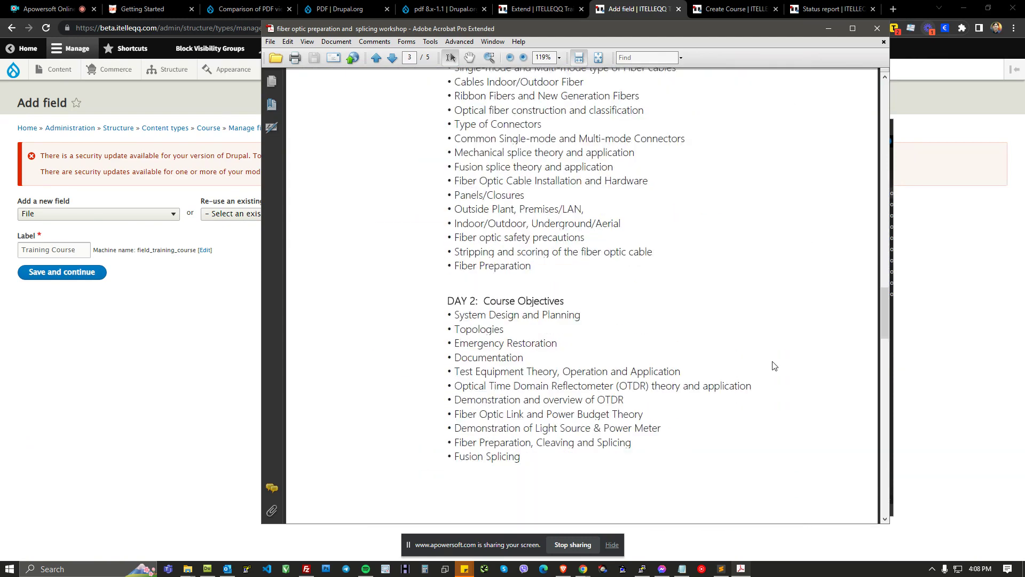
Step: Compare the brochure's content with the live course page's training details and Training Investment tab
click(564, 569)
click(724, 350)
scroll(643, 315, up, 15)
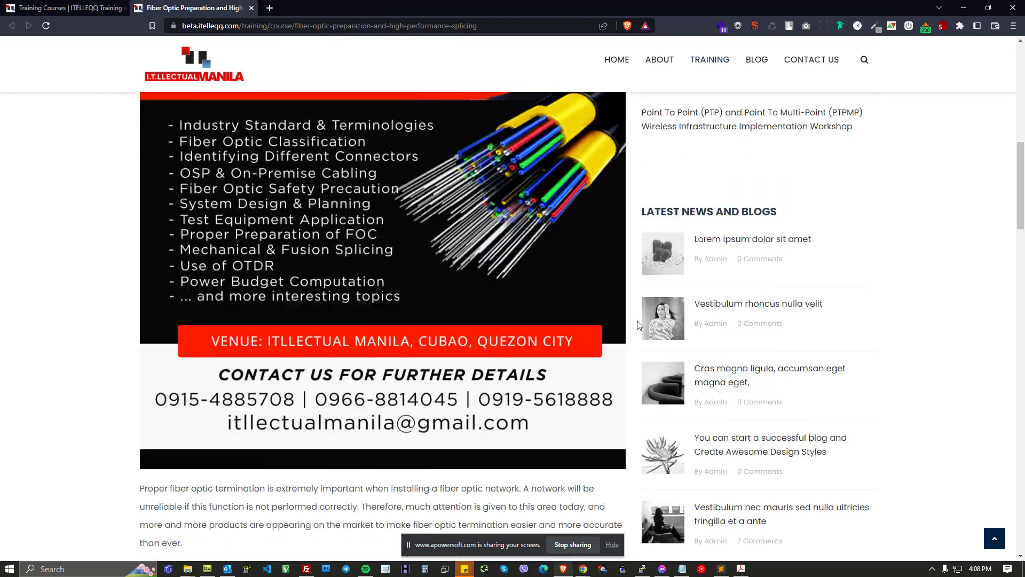
scroll(648, 327, down, 15)
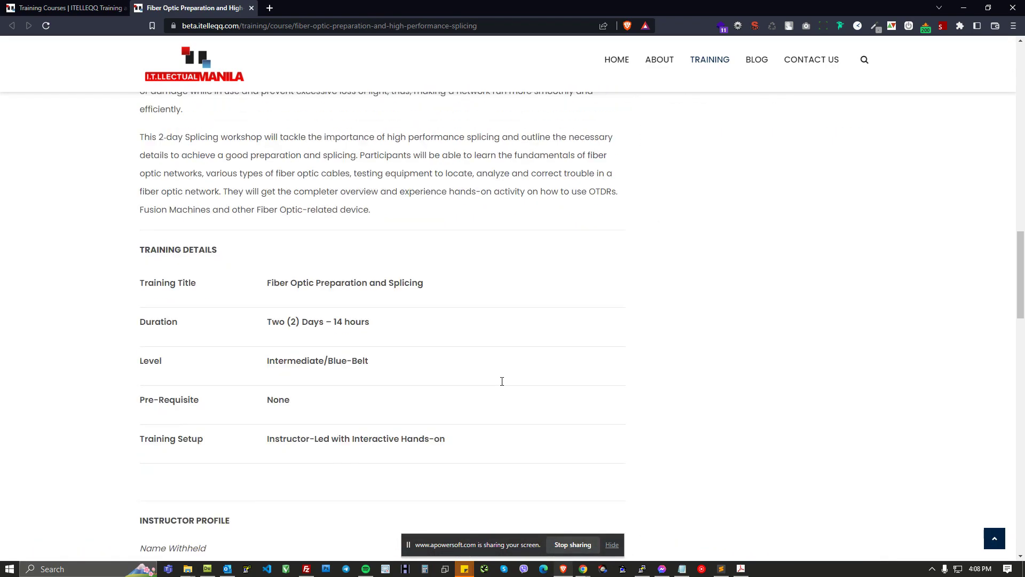
scroll(520, 378, down, 8)
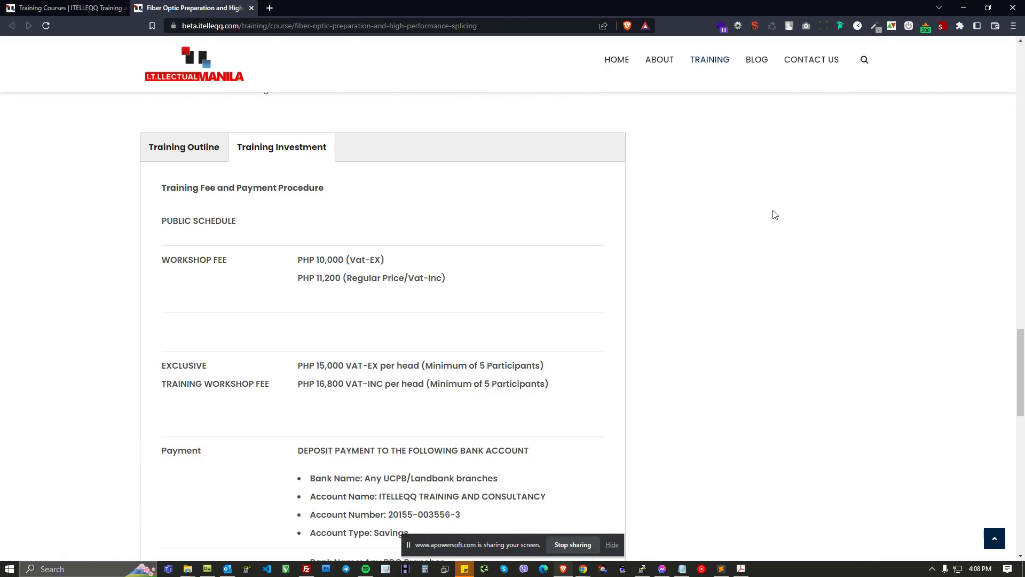
key(alt+Tab)
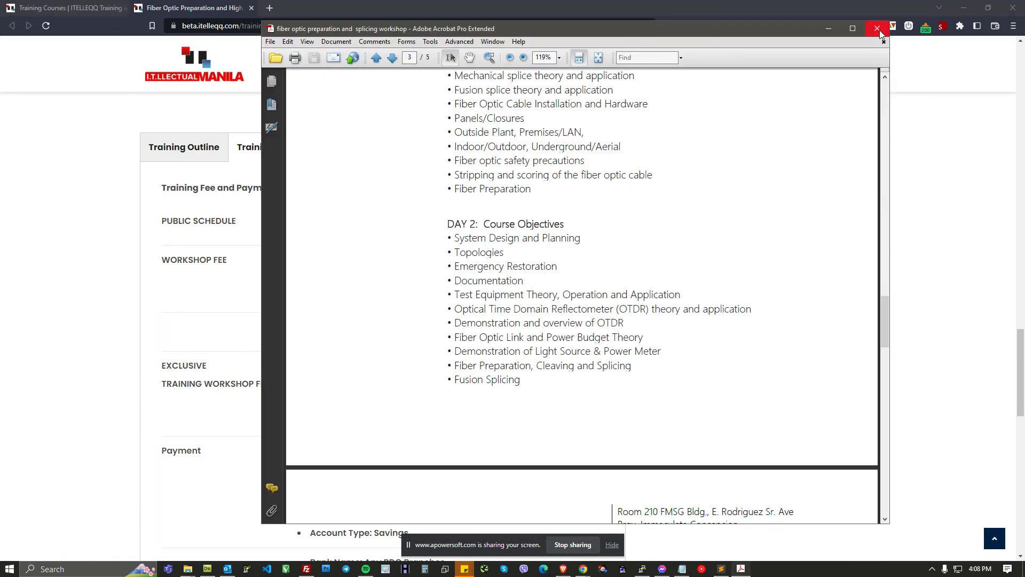
key(alt+Tab)
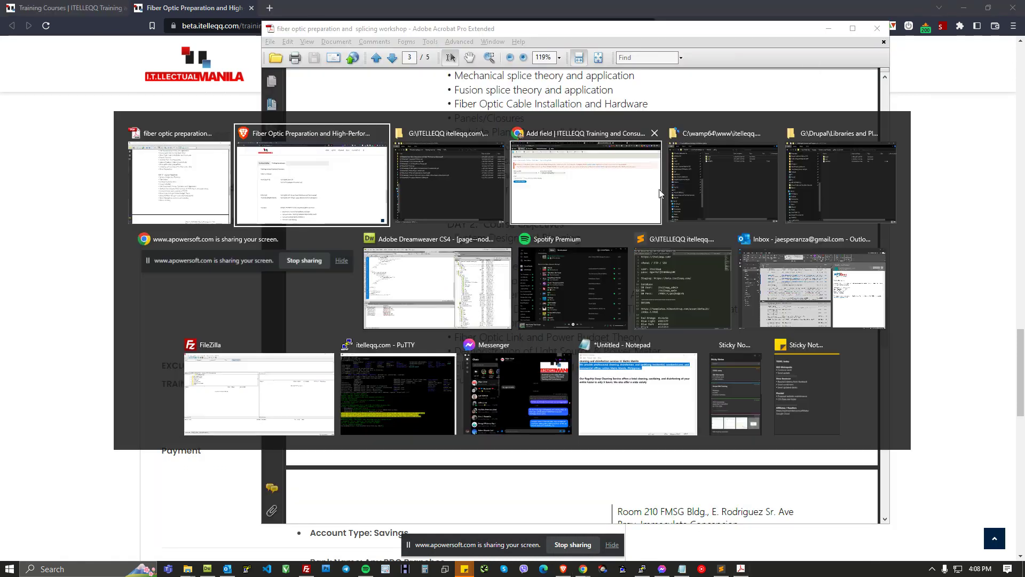
Step: Change the new field's label to Training Course Brochure
click(254, 248)
double_click(63, 250)
text(Bro)
key(BackSpace)
key(BackSpace)
key(BackSpace)
text(Co)
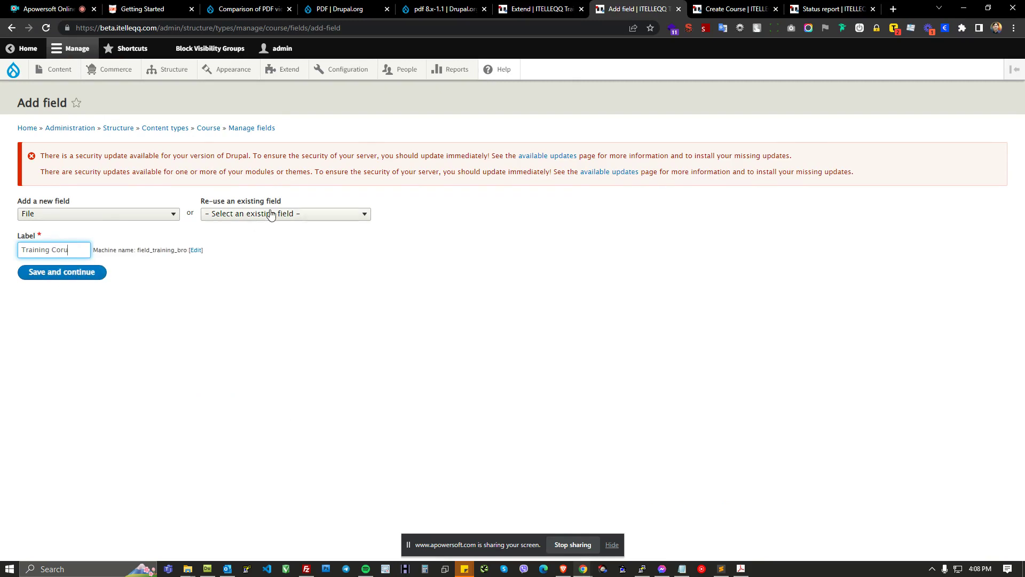
text(use Br)
key(BackSpace)
text(VB)
key(BackSpace)
key(BackSpace)
text(Brochure)
Step: Correct the spelling of Course in both the label and the machine-readable name
click(231, 250)
drag(86, 282, 4, 294)
click(83, 284)
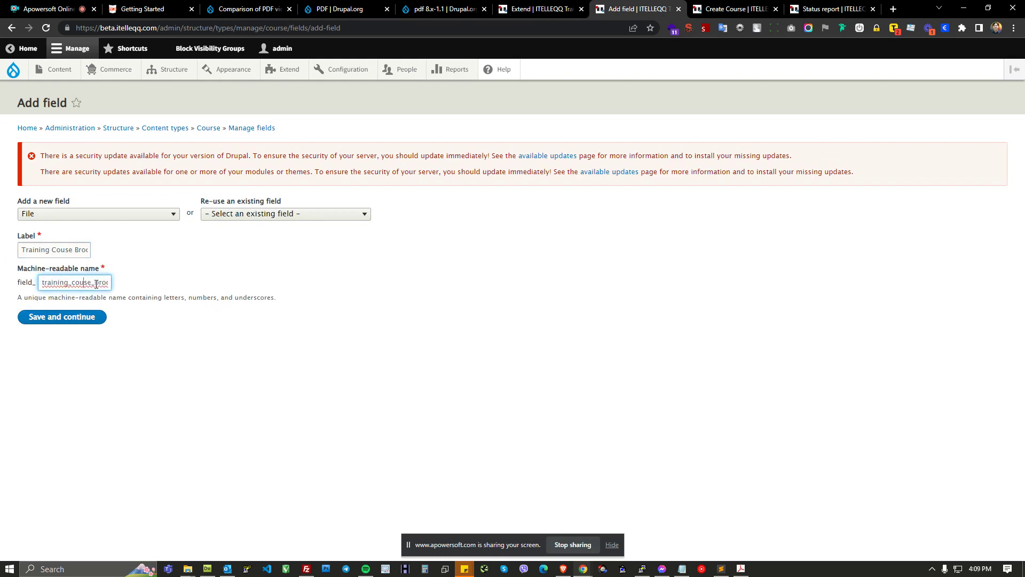
double_click(85, 283)
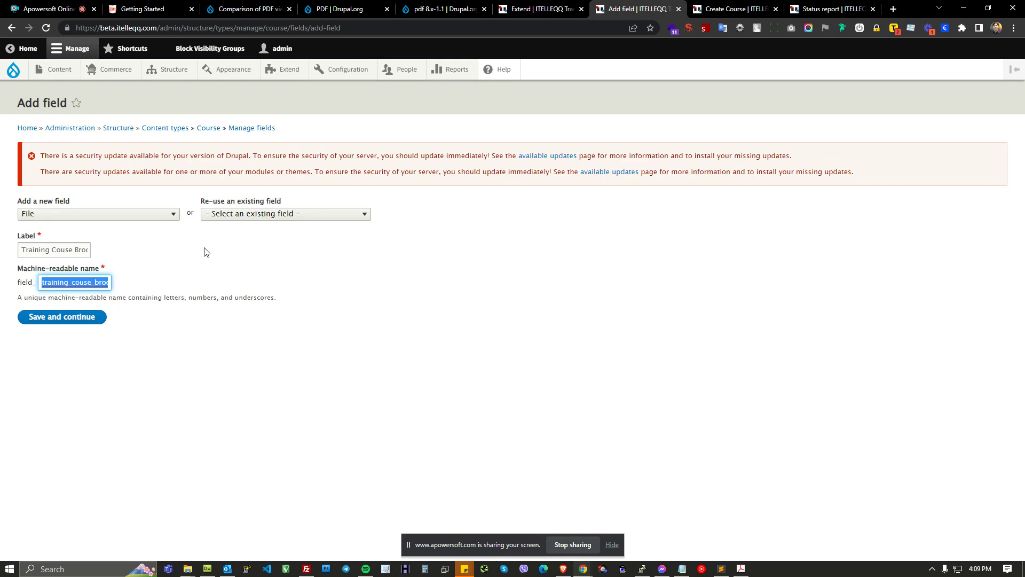
click(65, 250)
text(r)
click(101, 286)
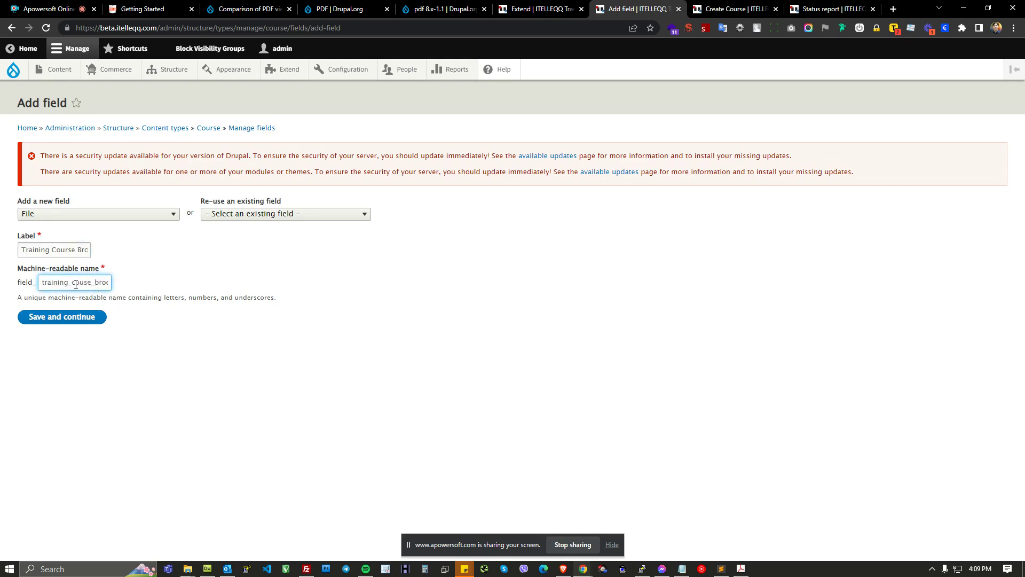
drag(72, 282, 85, 283)
click(85, 283)
text(r)
drag(96, 283, 2, 288)
click(92, 283)
click(139, 290)
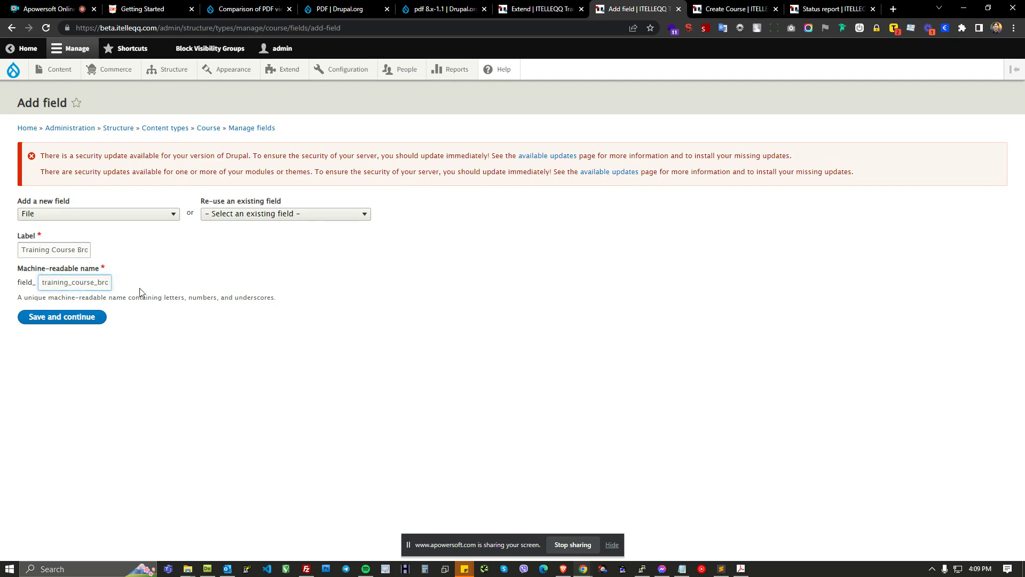
Step: Save the new field and save its field storage settings
click(80, 320)
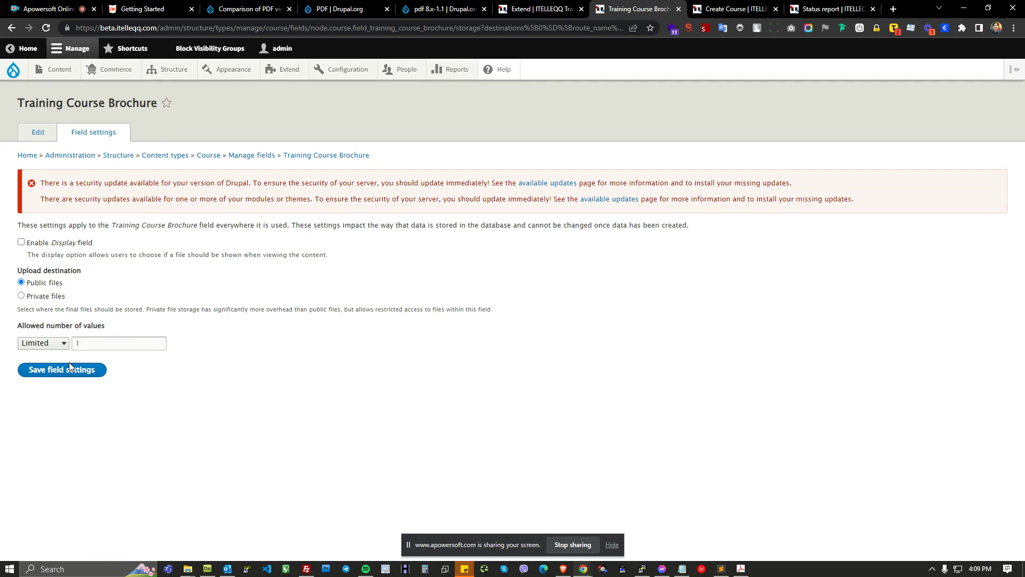
click(60, 379)
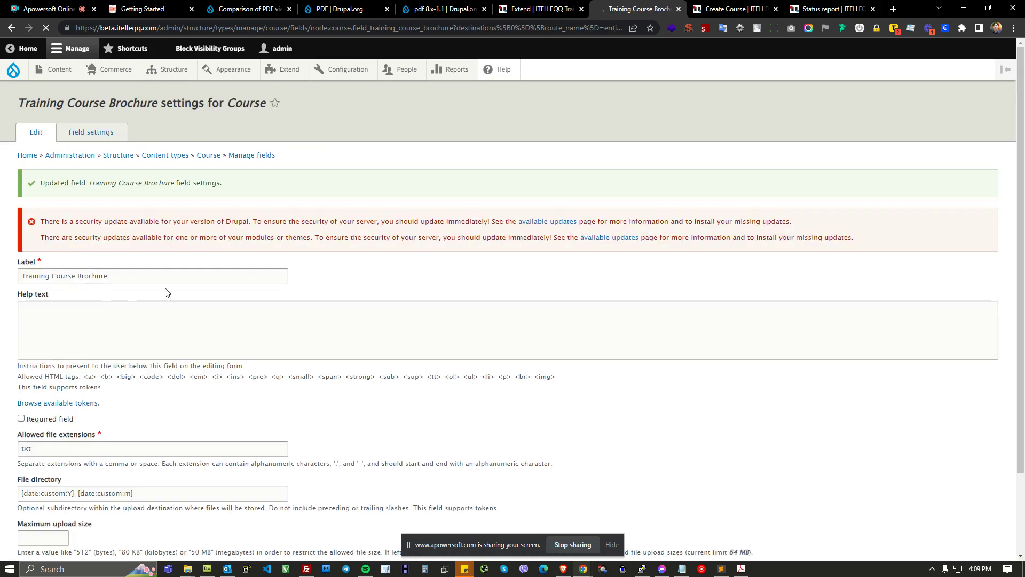
Step: Make the Training Course Brochure field required and set its allowed file extensions to pdf
scroll(326, 272, down, 2)
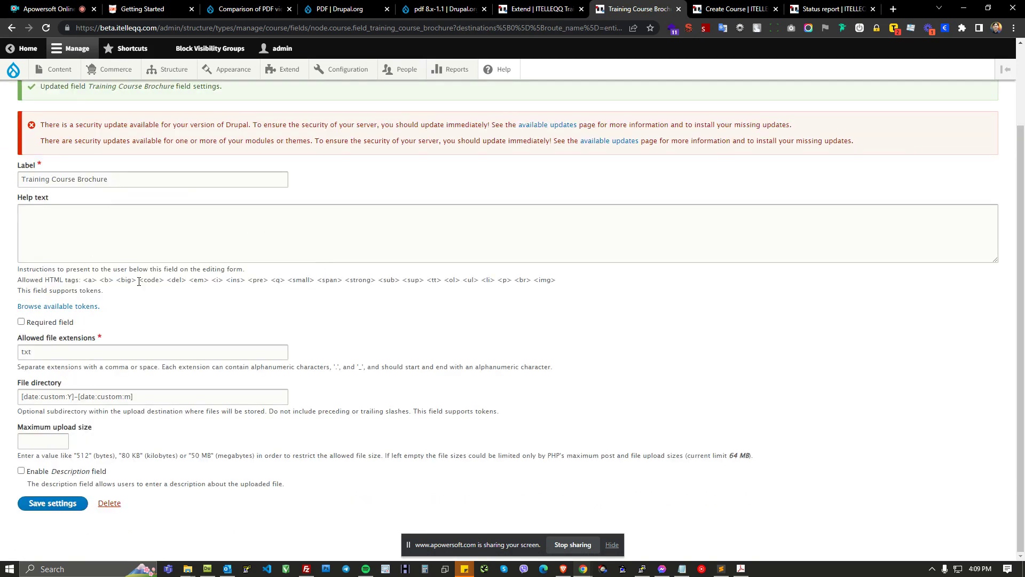
click(57, 327)
double_click(78, 348)
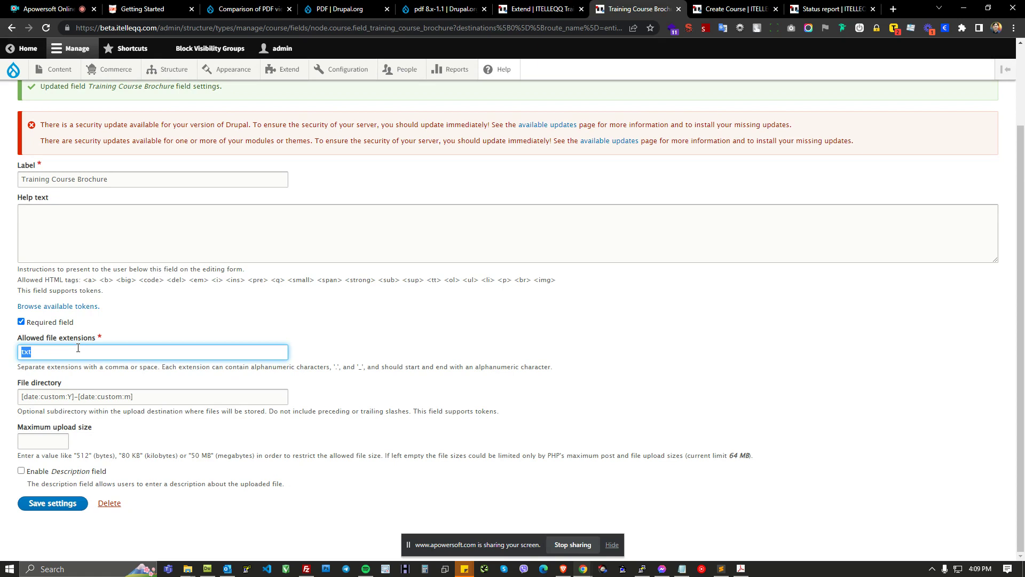
text(pdf)
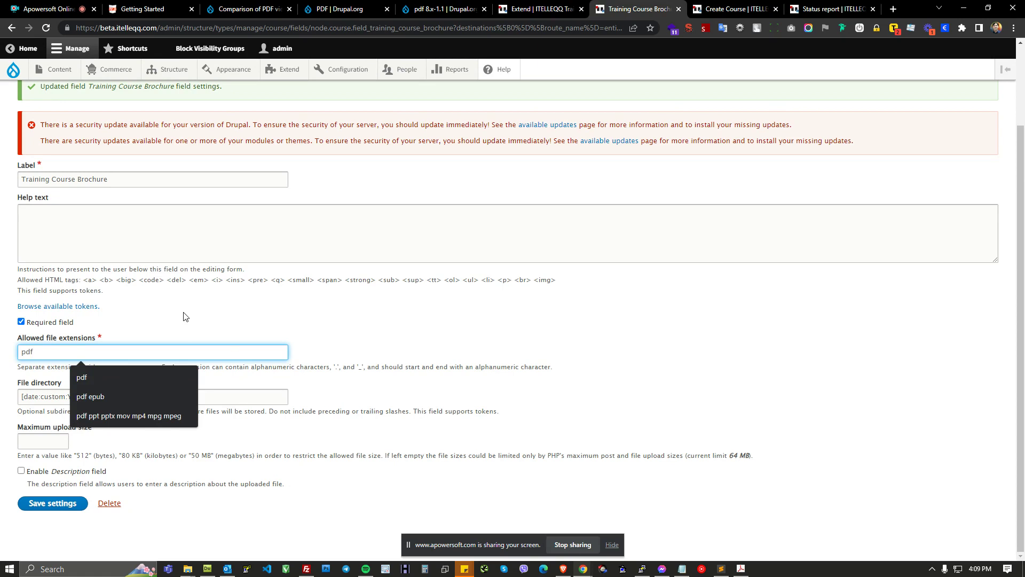
key(ctrl+plus)
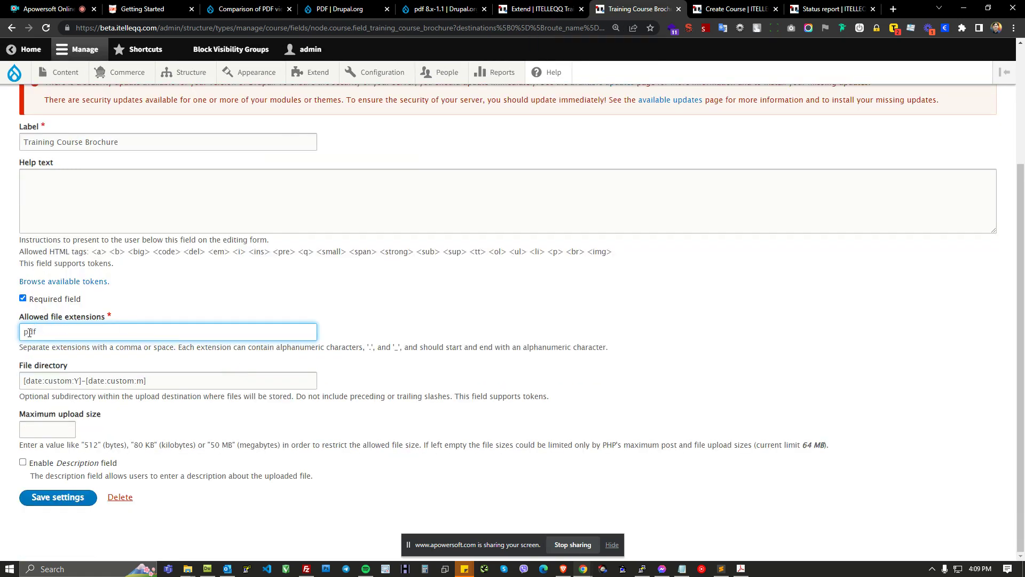
key(ctrl+plus)
double_click(35, 400)
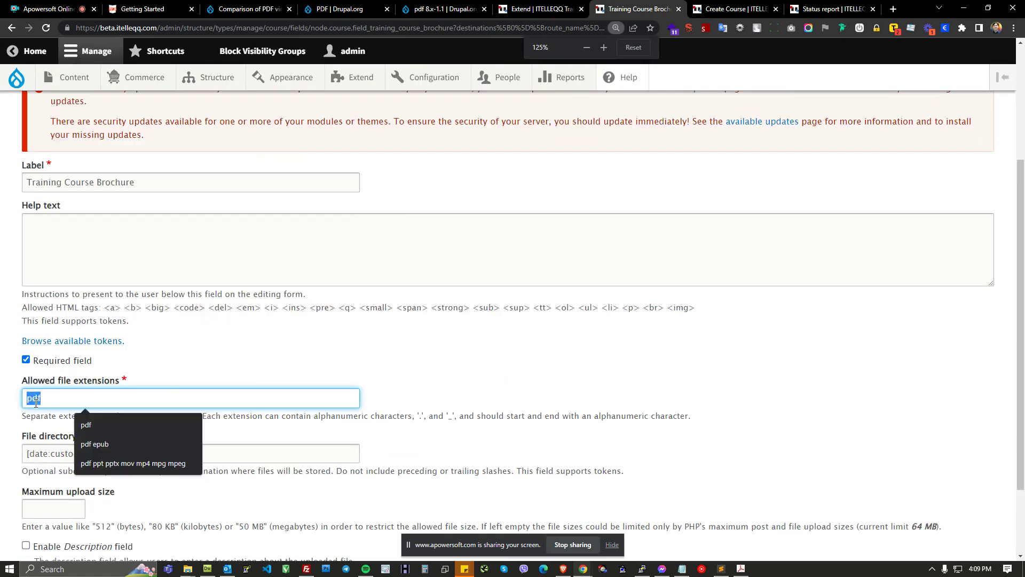
scroll(228, 383, down, 1)
click(63, 306)
double_click(41, 303)
click(284, 320)
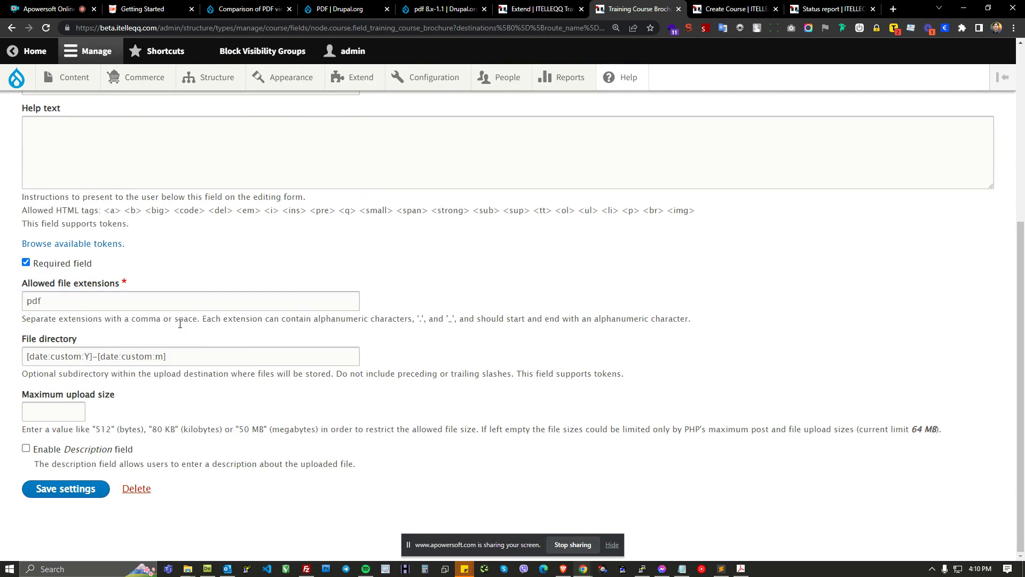
drag(61, 305, 8, 305)
click(299, 309)
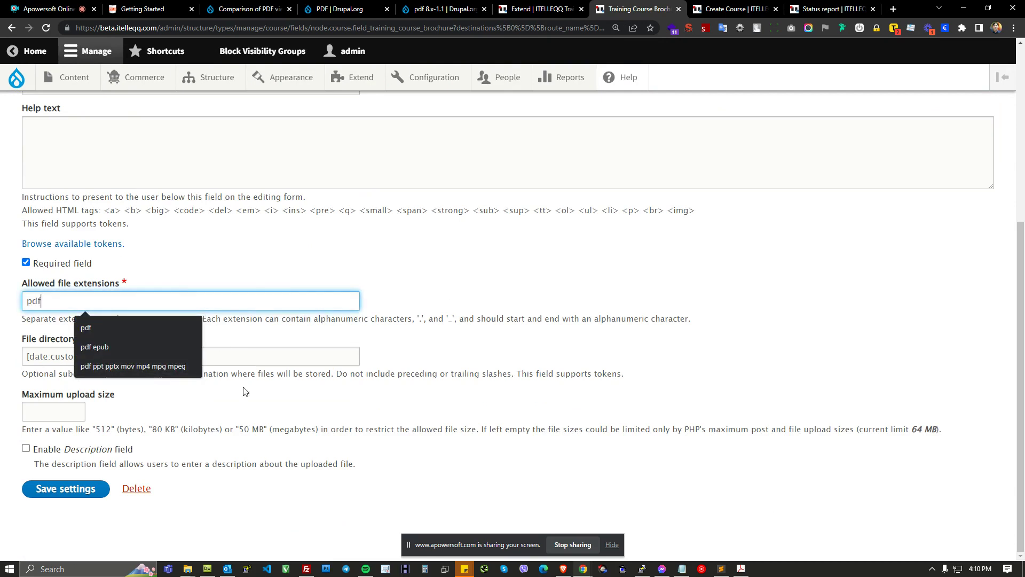
Step: Switch to File Explorer to check the libraries pdf.js folder, then return to the field settings
click(315, 362)
drag(315, 361, 3, 360)
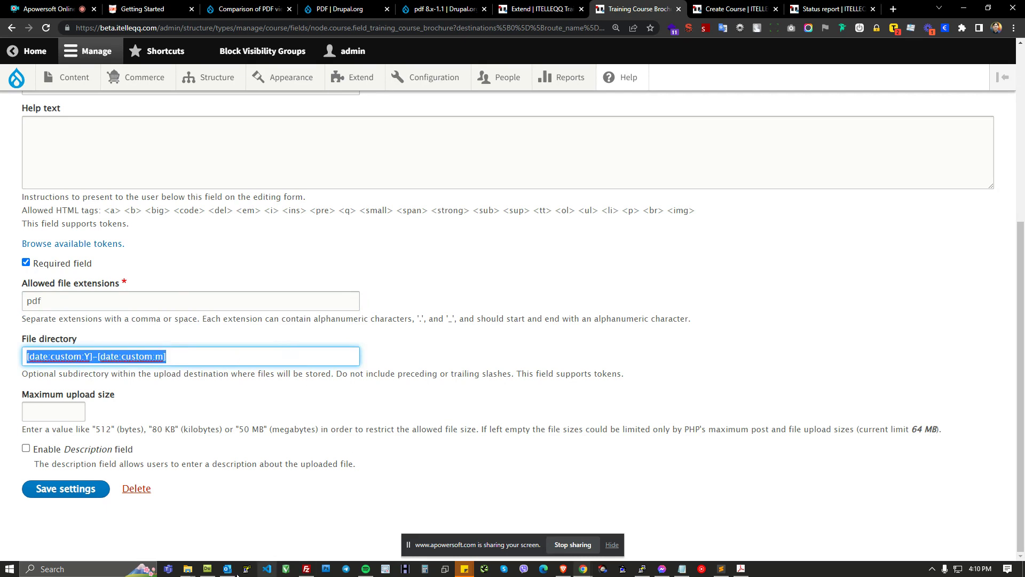
click(188, 569)
click(219, 523)
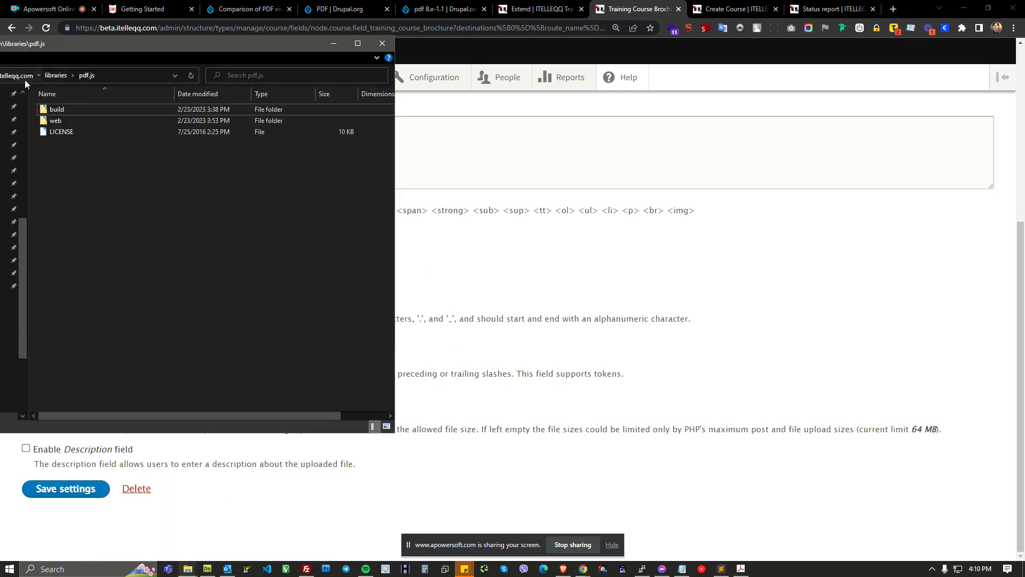
click(24, 79)
drag(266, 47, 1024, 8)
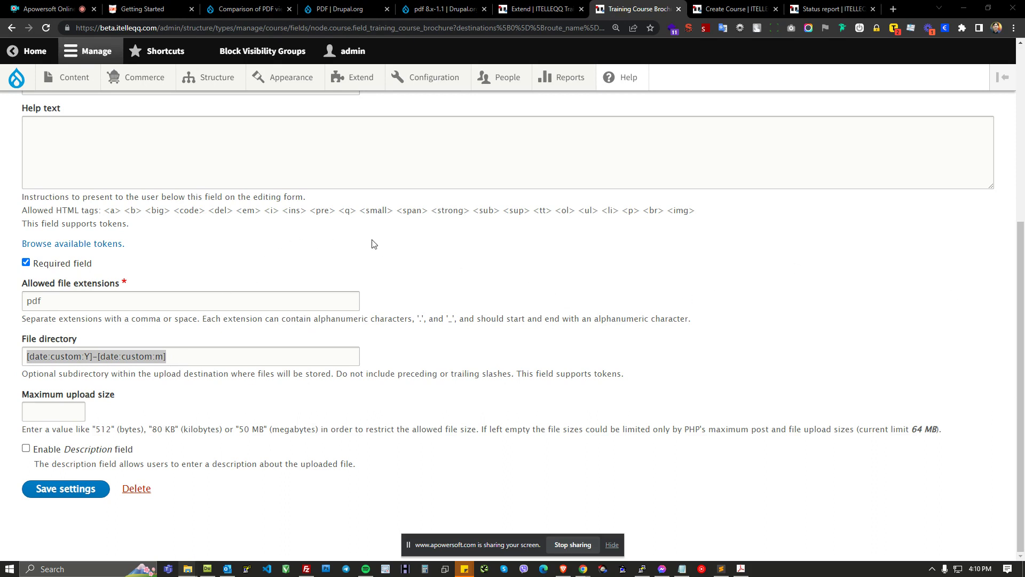
Step: Set the field's file directory to training/pdf
click(217, 359)
drag(217, 359, 0, 361)
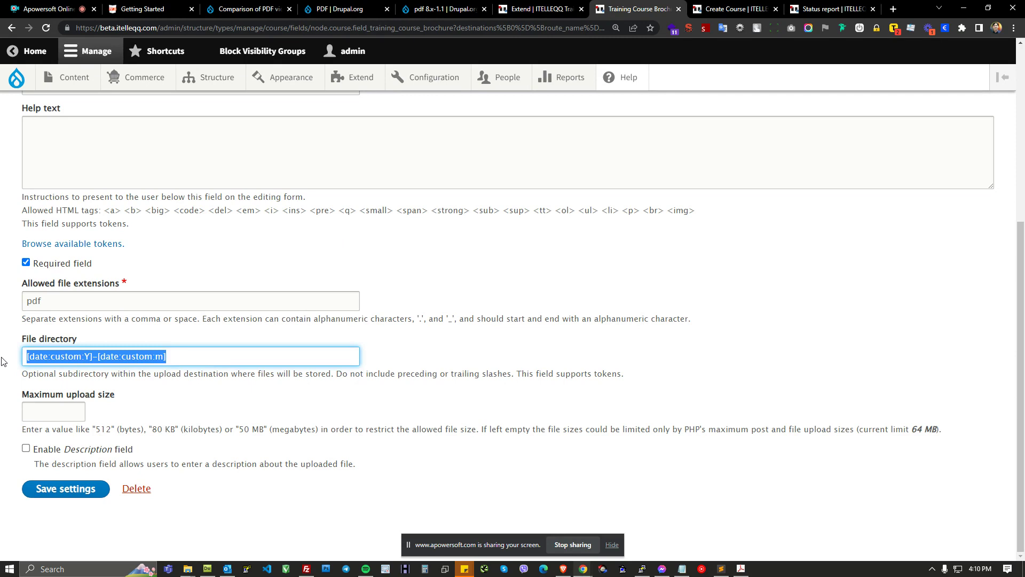
text(trani)
key(BackSpace)
key(BackSpace)
text(ing)
key(BackSpace)
key(BackSpace)
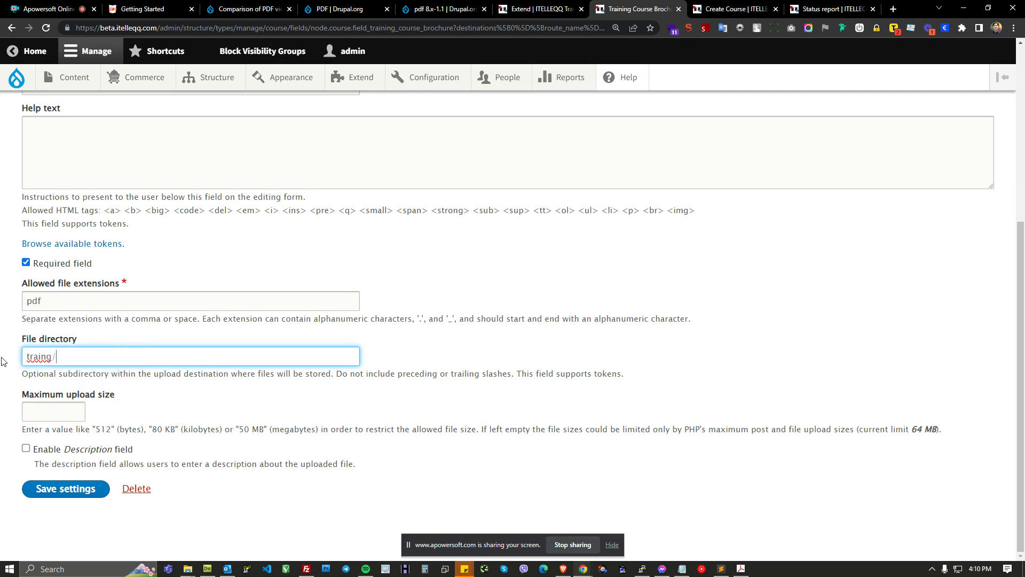
text(nin)
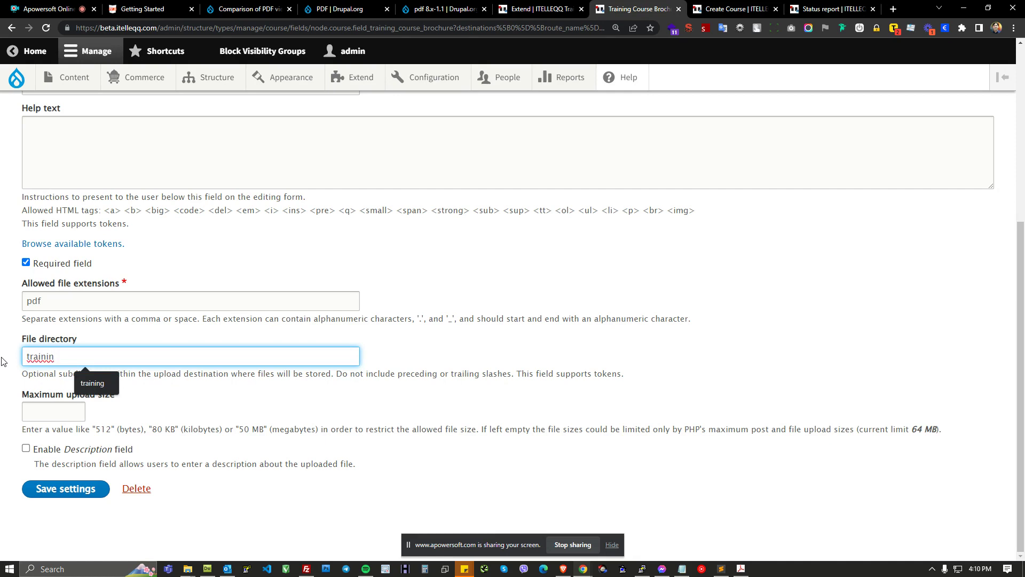
text(g/pdf)
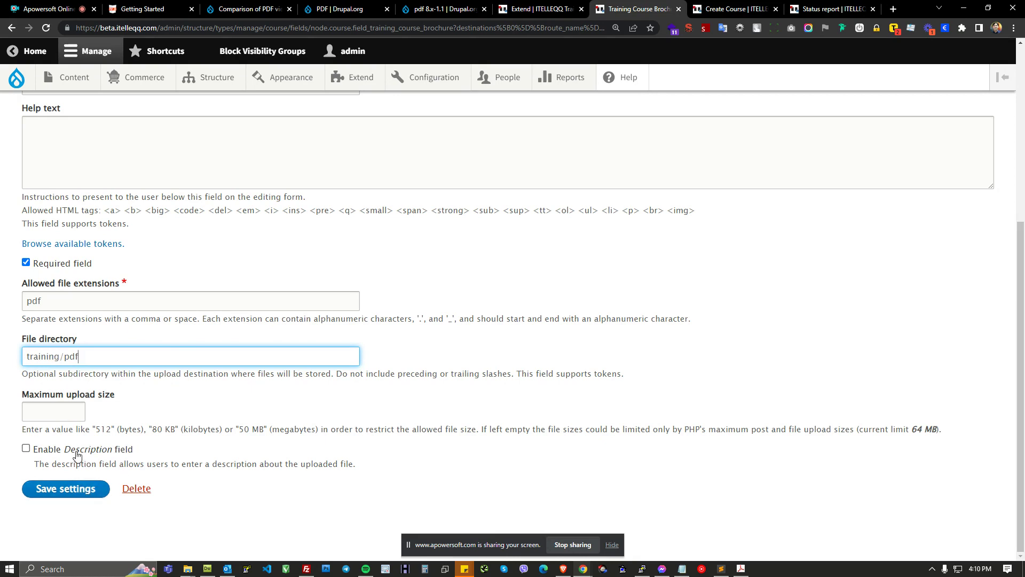
Step: Enable the Description field option and save the Training Course Brochure field settings
click(33, 453)
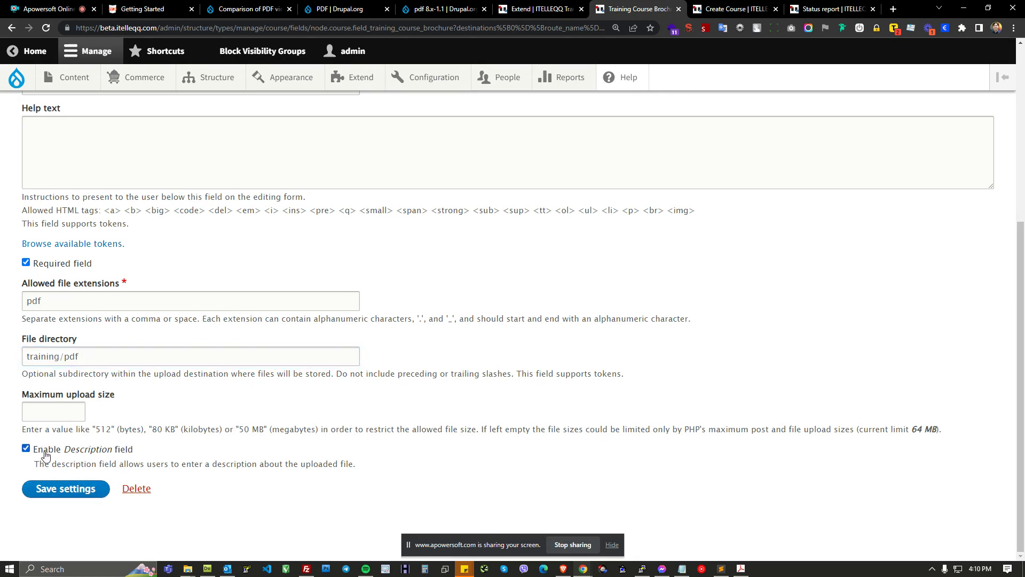
drag(70, 450, 140, 450)
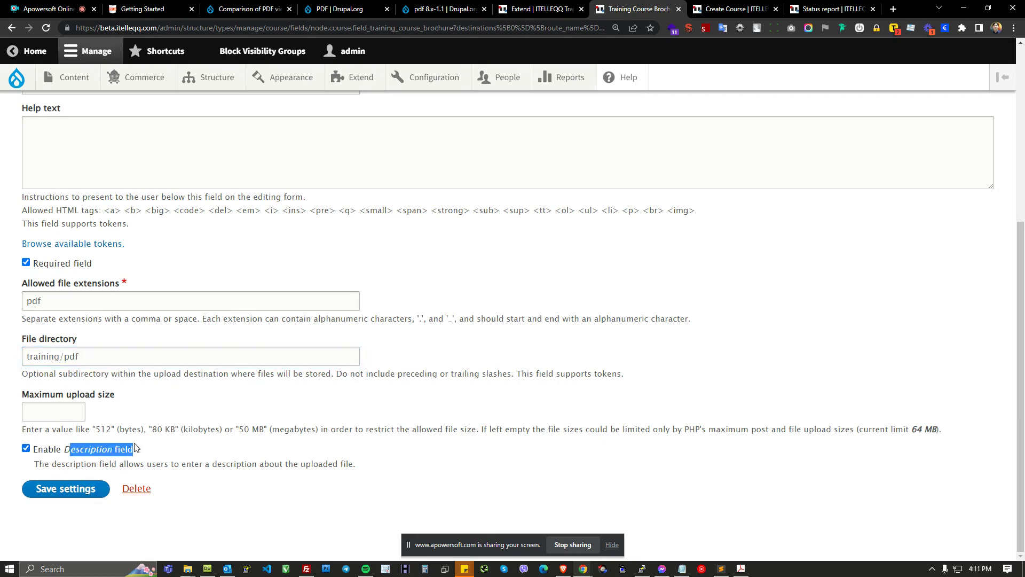
scroll(365, 412, up, 6)
scroll(376, 412, down, 6)
click(77, 489)
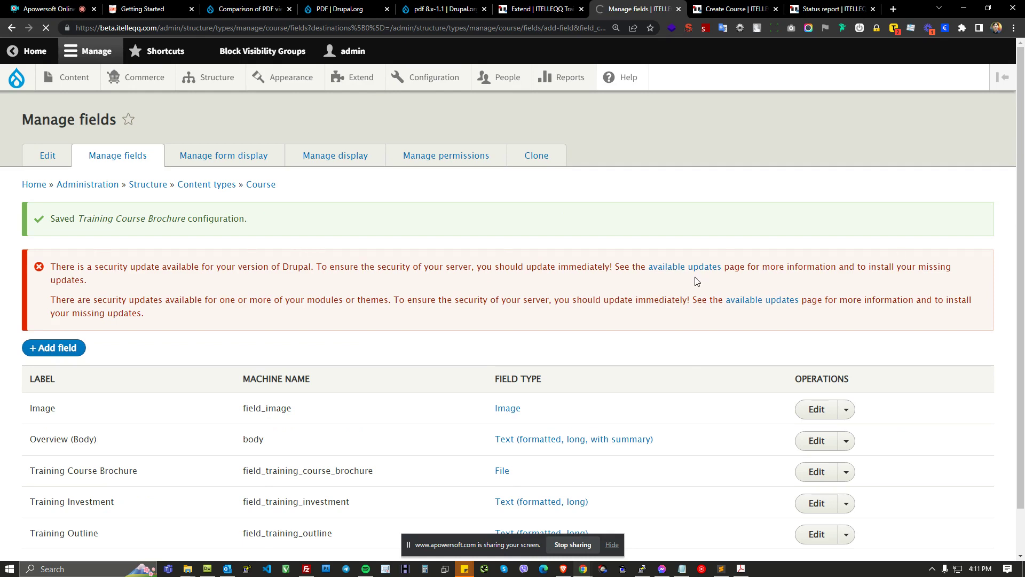
Step: Review the Training Course Brochure row in the Course fields list and open Manage form display
scroll(698, 280, down, 1)
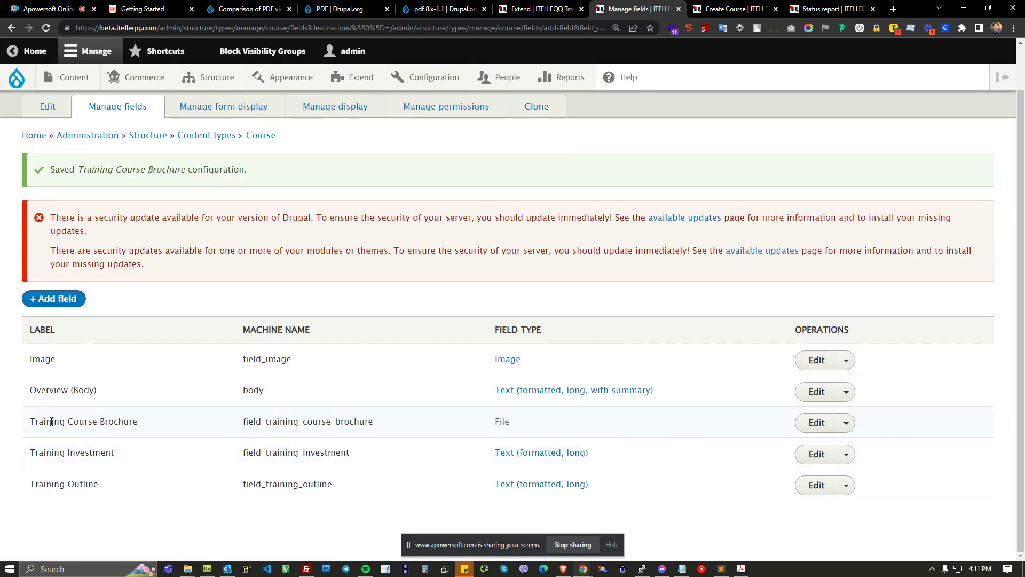
drag(36, 421, 373, 422)
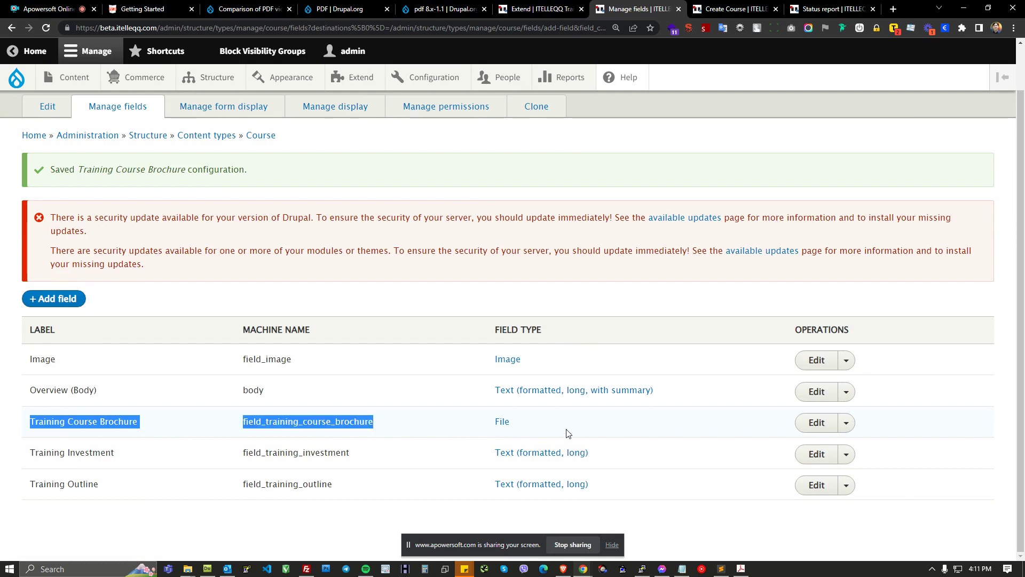
click(249, 155)
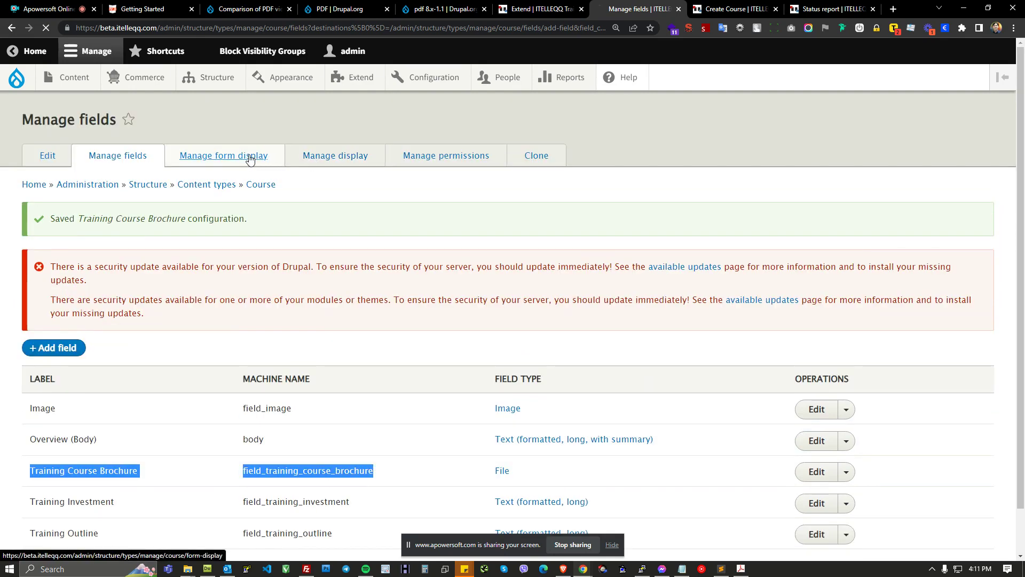
Step: Reload the Create Course form and review its Training Course Brochure upload field
click(716, 7)
click(46, 27)
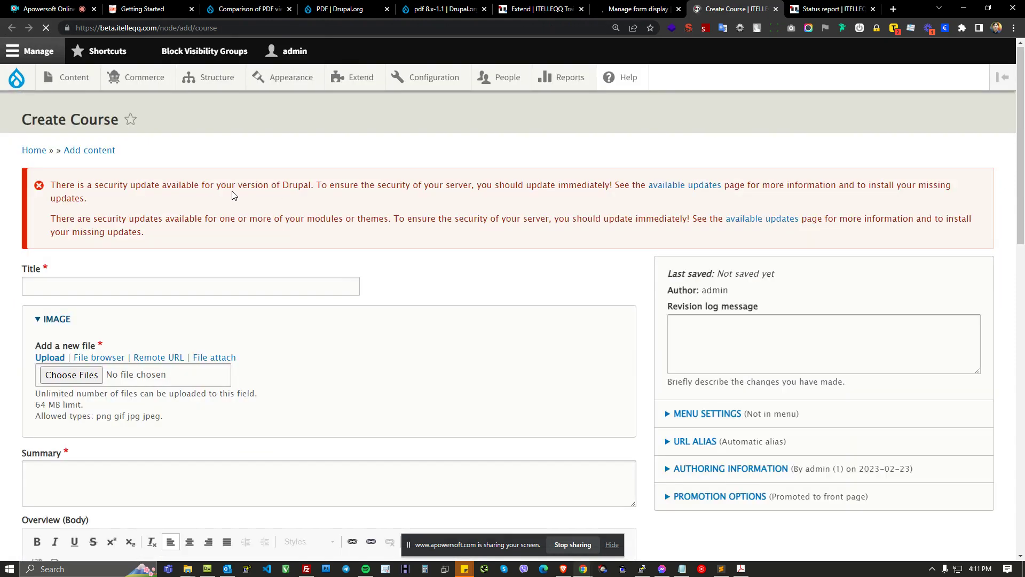
scroll(277, 196, down, 10)
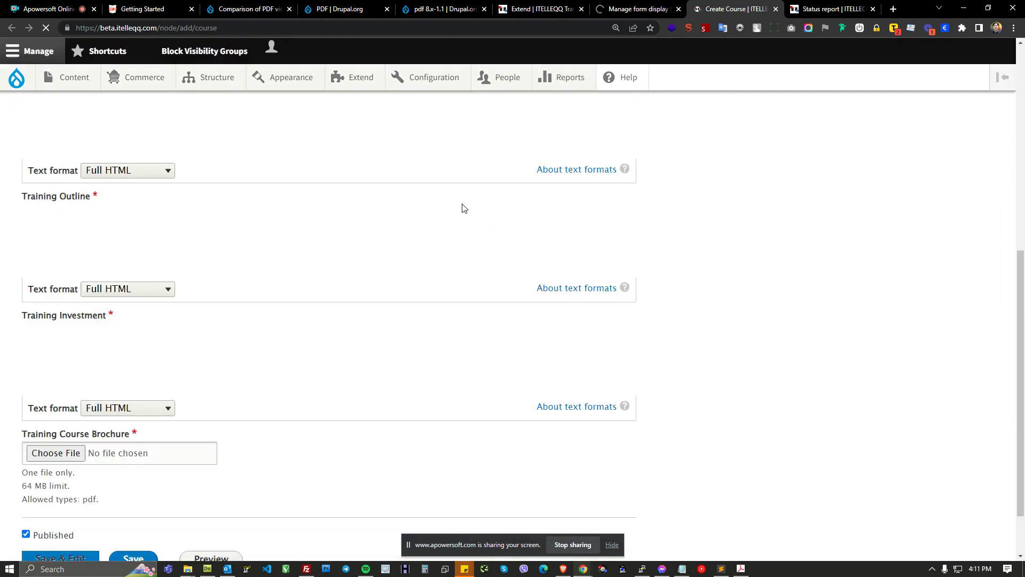
scroll(263, 327, up, 10)
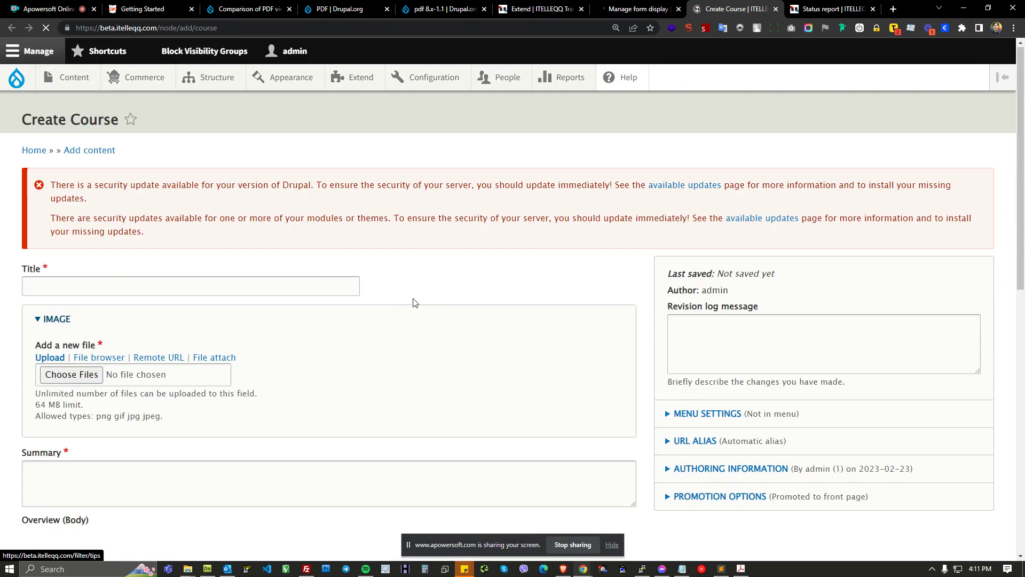
scroll(463, 281, down, 1)
scroll(467, 232, down, 3)
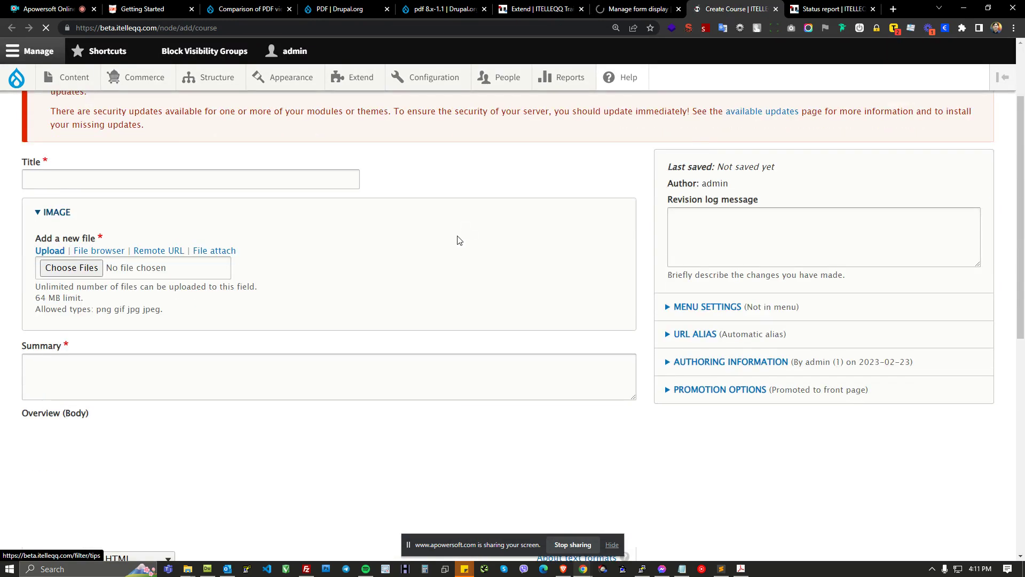
scroll(390, 256, down, 7)
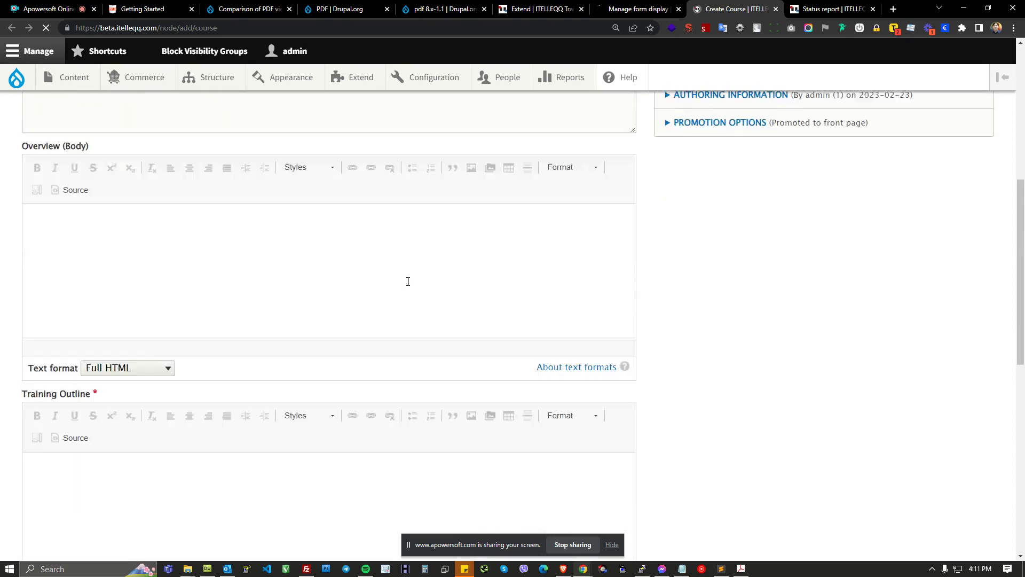
drag(23, 194, 130, 284)
scroll(130, 284, down, 1)
scroll(29, 381, down, 5)
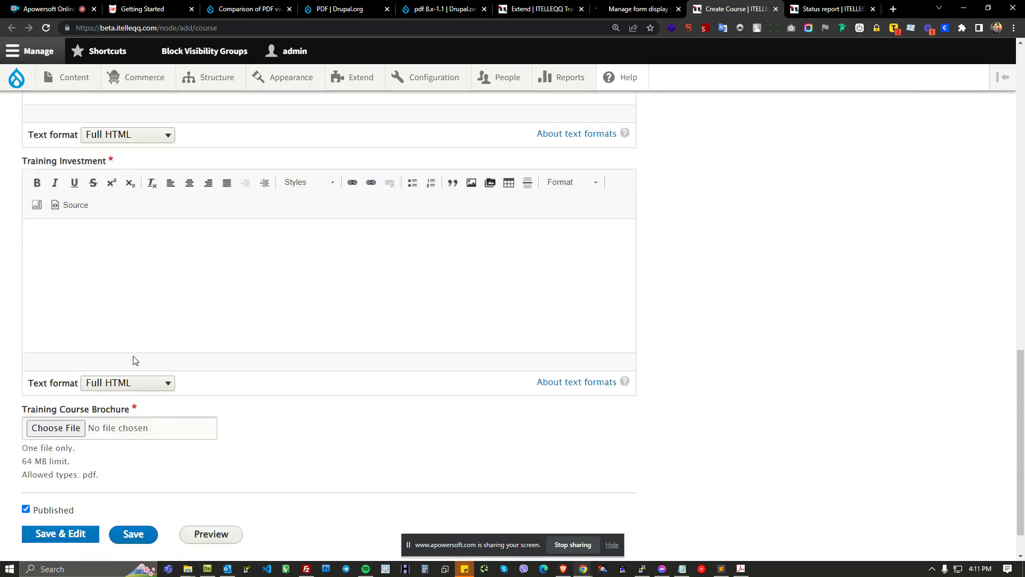
drag(13, 368, 133, 364)
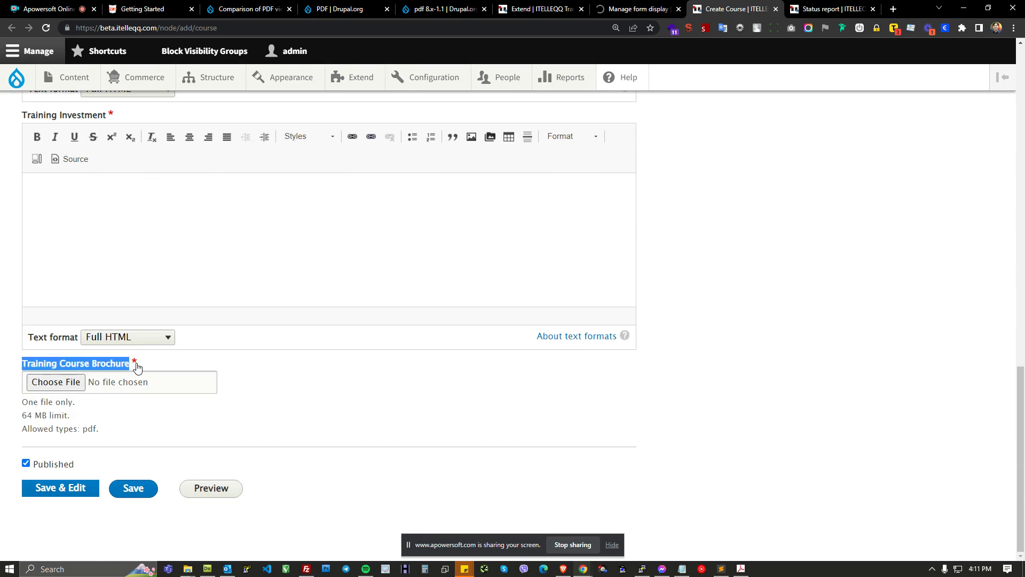
Step: Open the Training Course Brochure file chooser and browse the sites/default/files/training/pdf folder
click(283, 377)
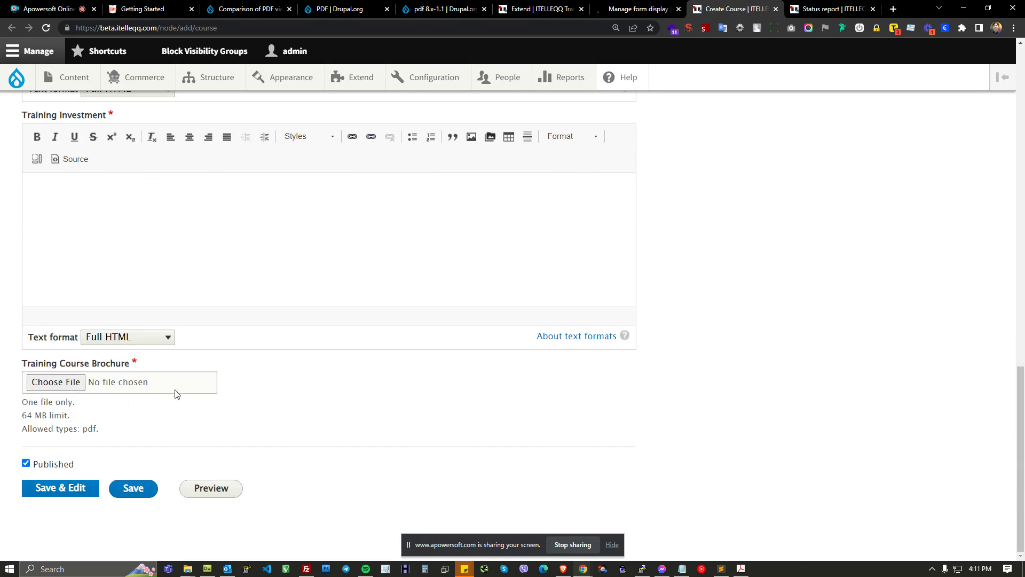
click(65, 388)
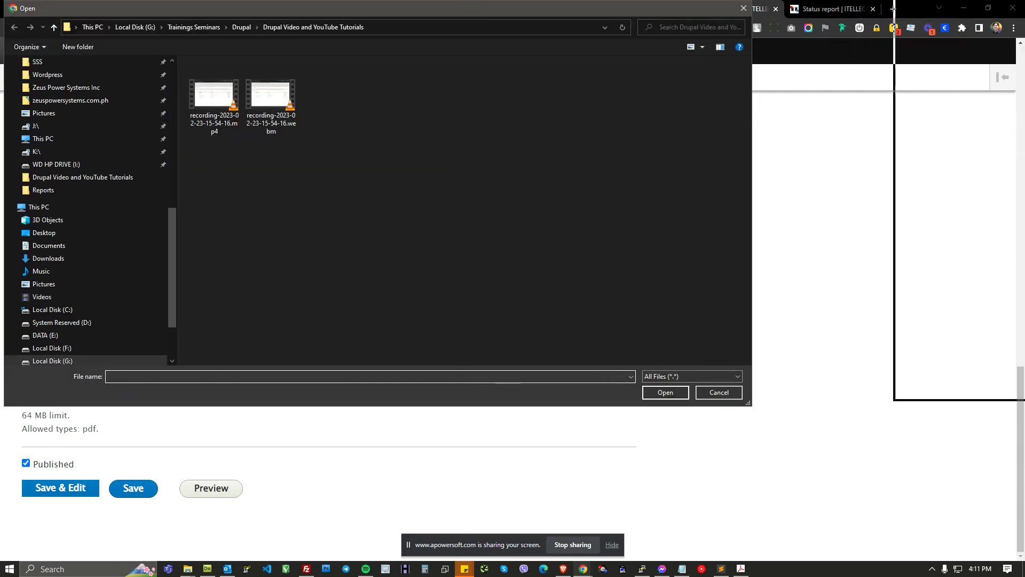
drag(893, 9, 792, 53)
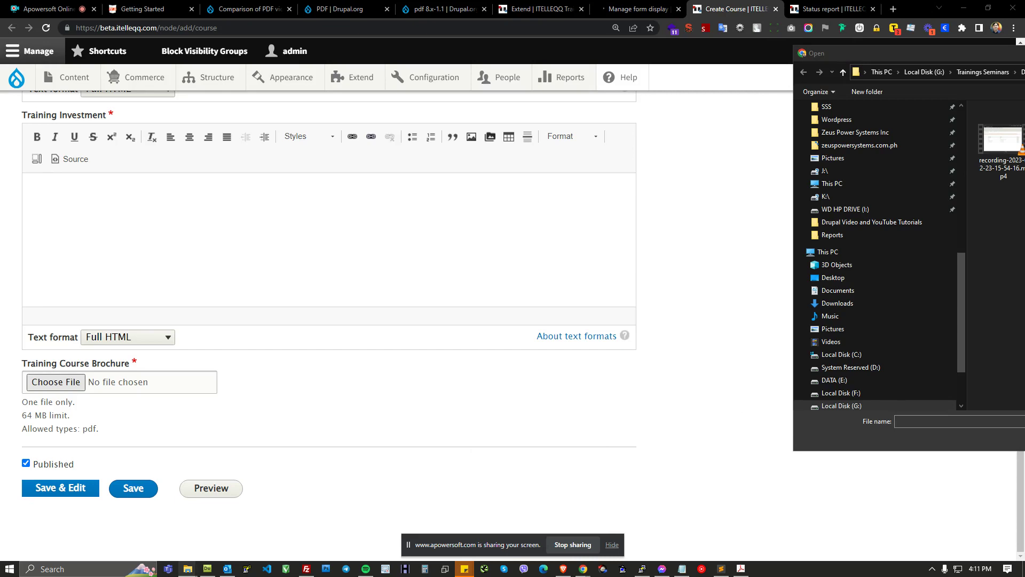
key(Escape)
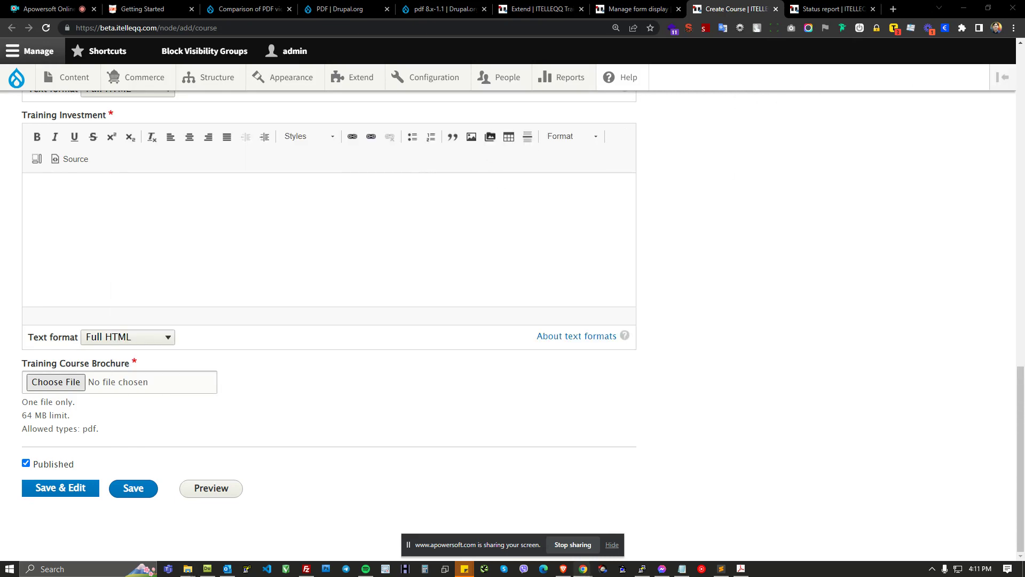
drag(1024, 80, 629, 112)
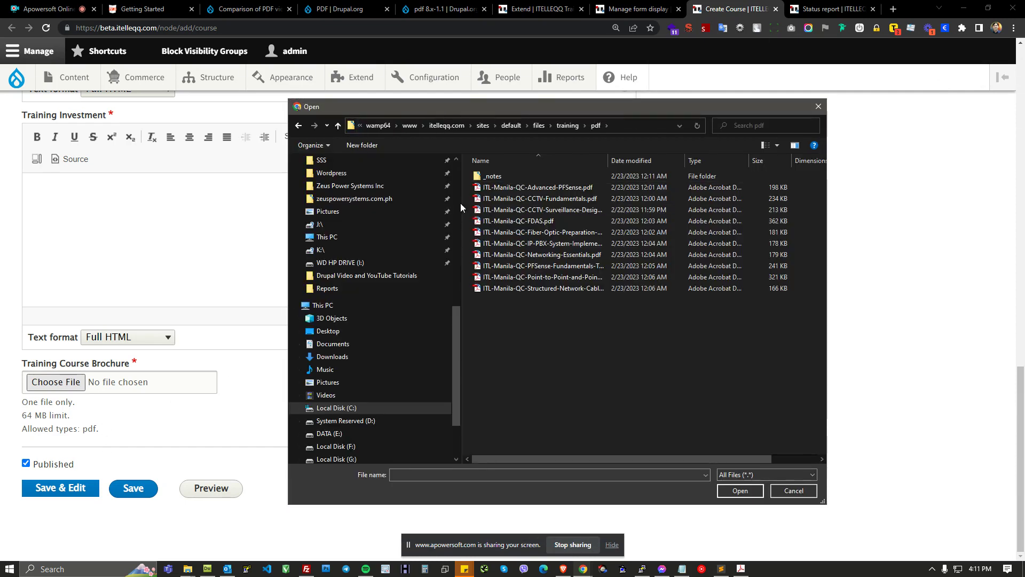
drag(460, 202, 240, 198)
click(612, 126)
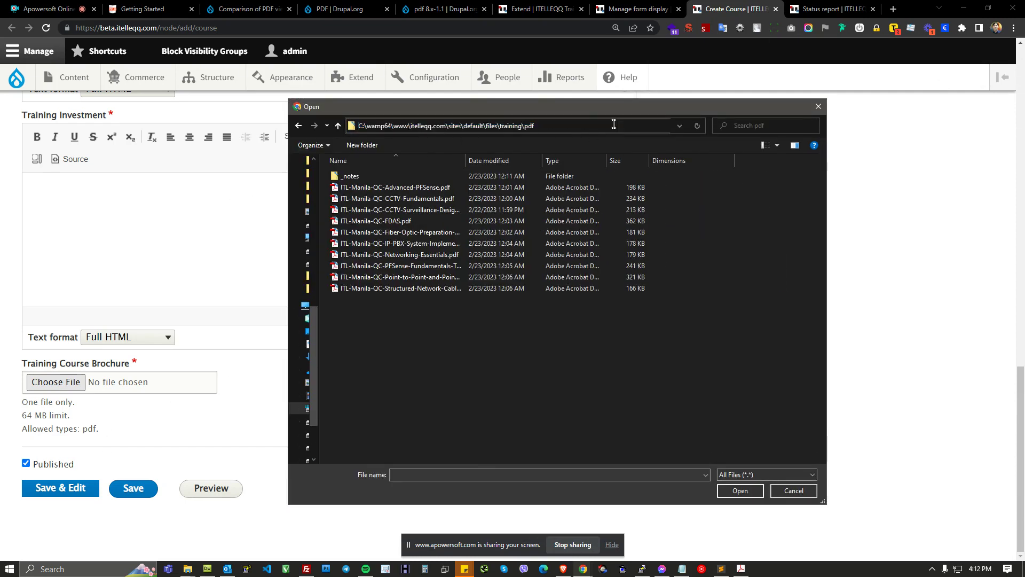
click(601, 384)
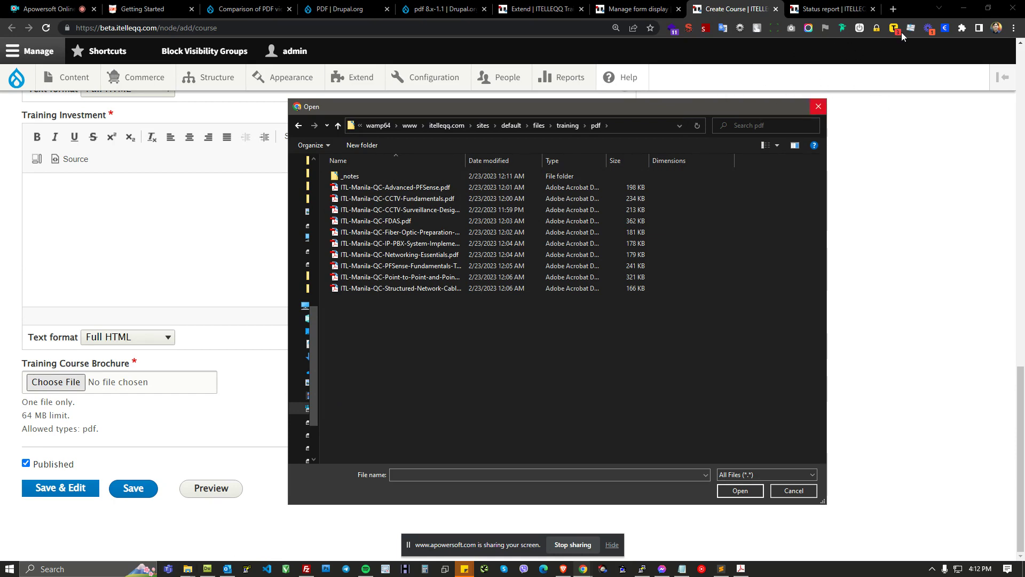
Step: Switch to Dreamweaver and delete the selected pdf.js folder from the site's libraries directory
click(207, 569)
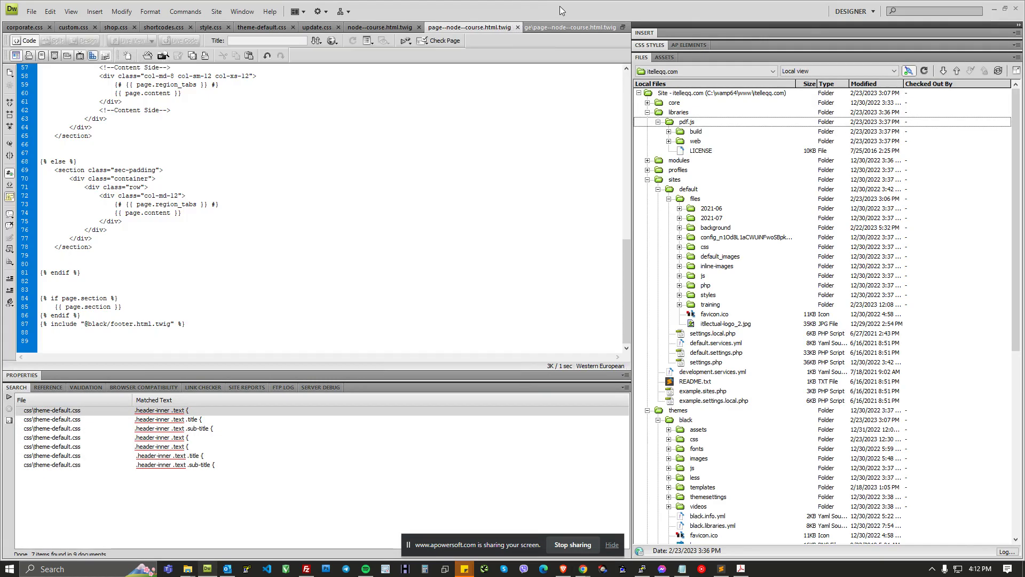
click(1005, 10)
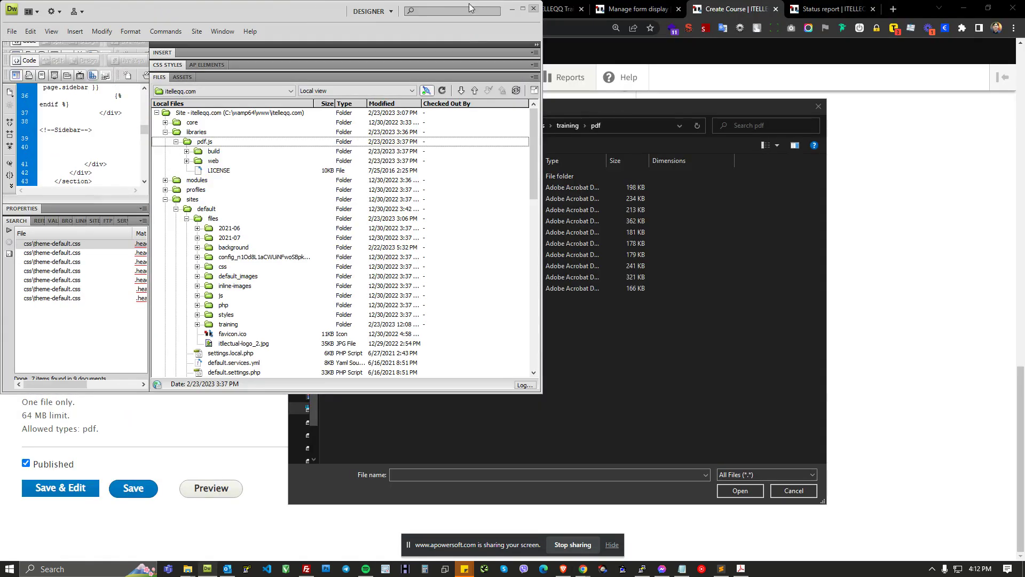
drag(301, 21, 1024, 32)
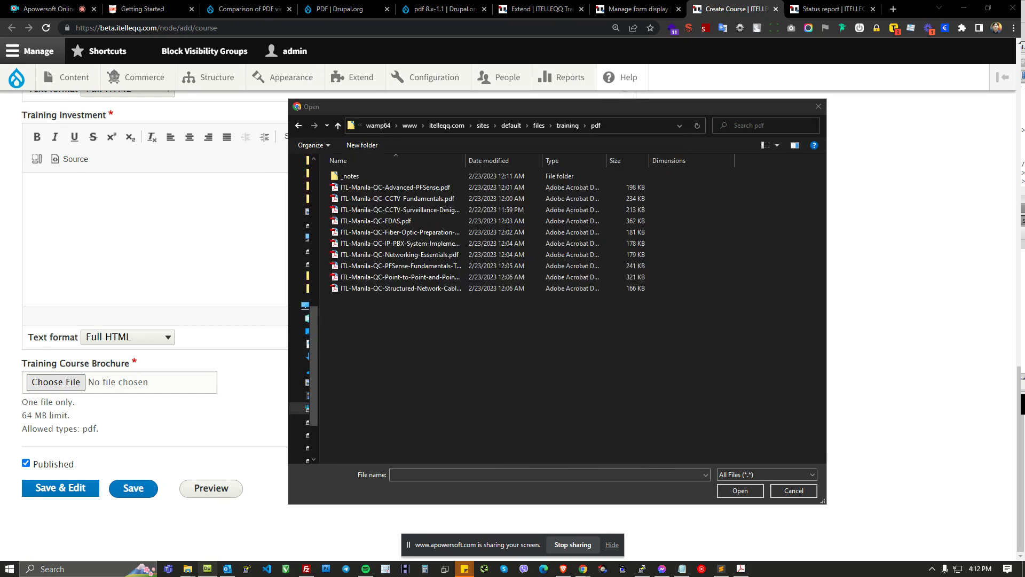
key(Delete)
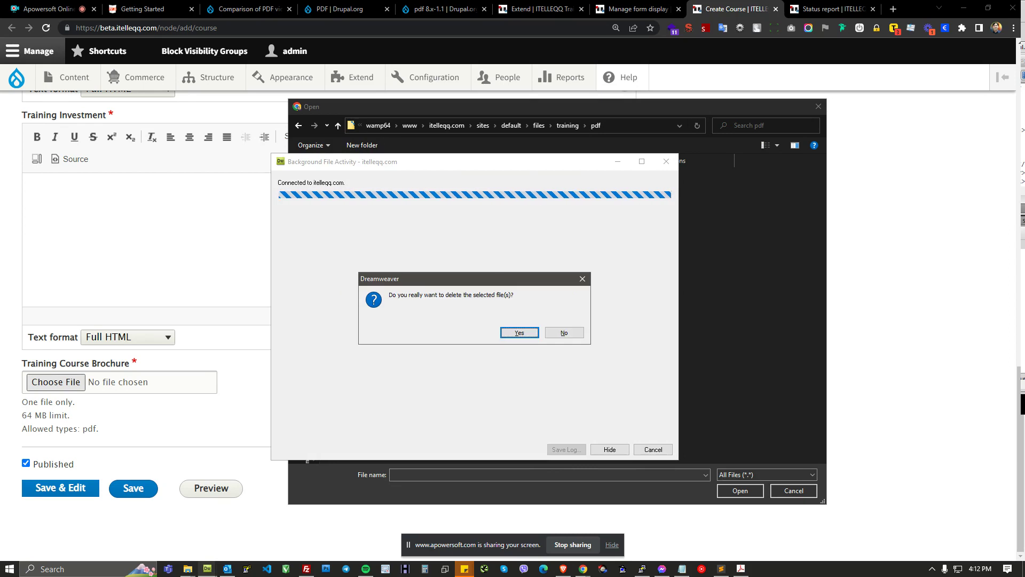
key(Return)
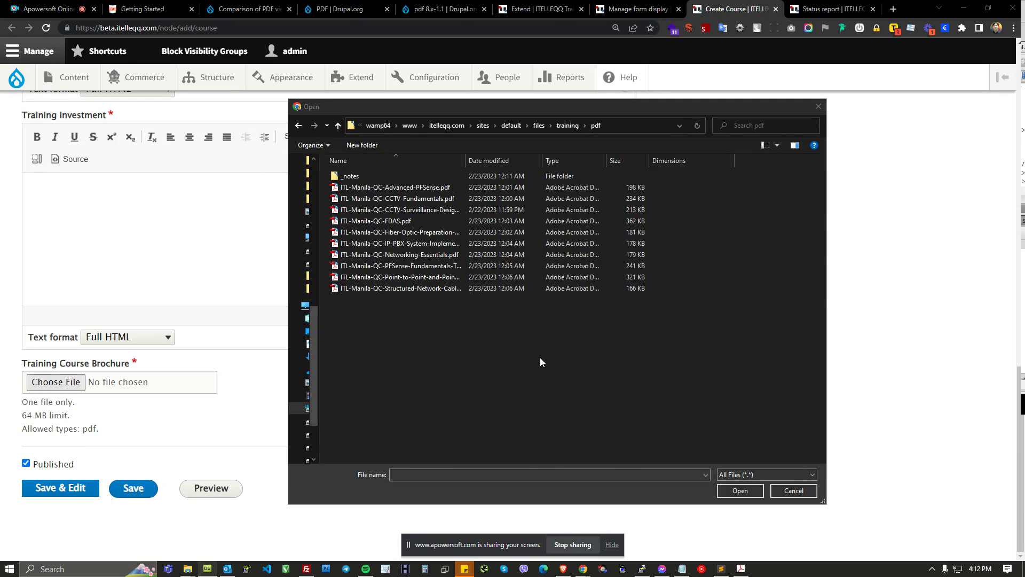
Step: Close the file chooser and copy the address of the live Fiber Optic Preparation and High-Performance Splicing course page
click(779, 490)
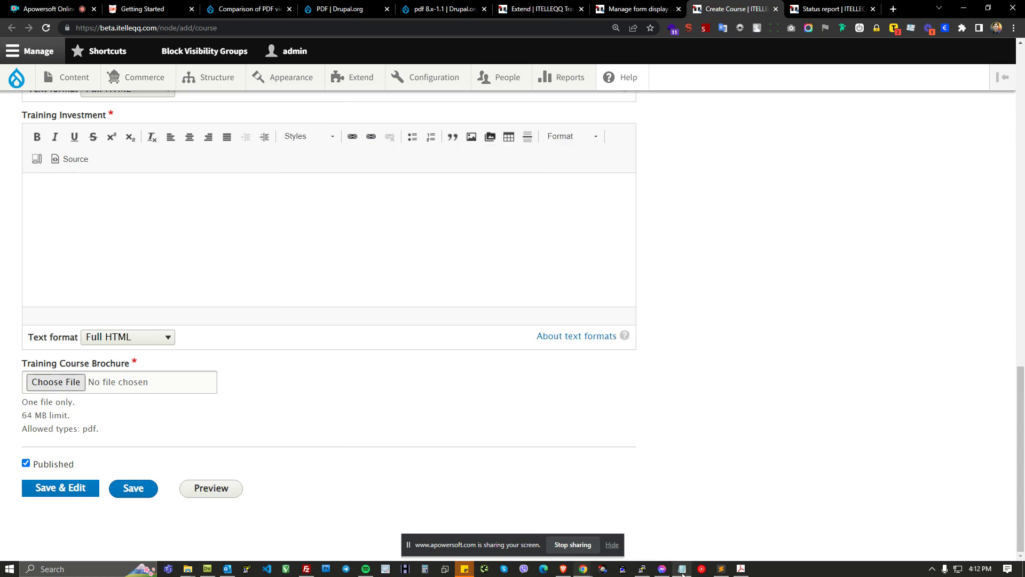
click(564, 569)
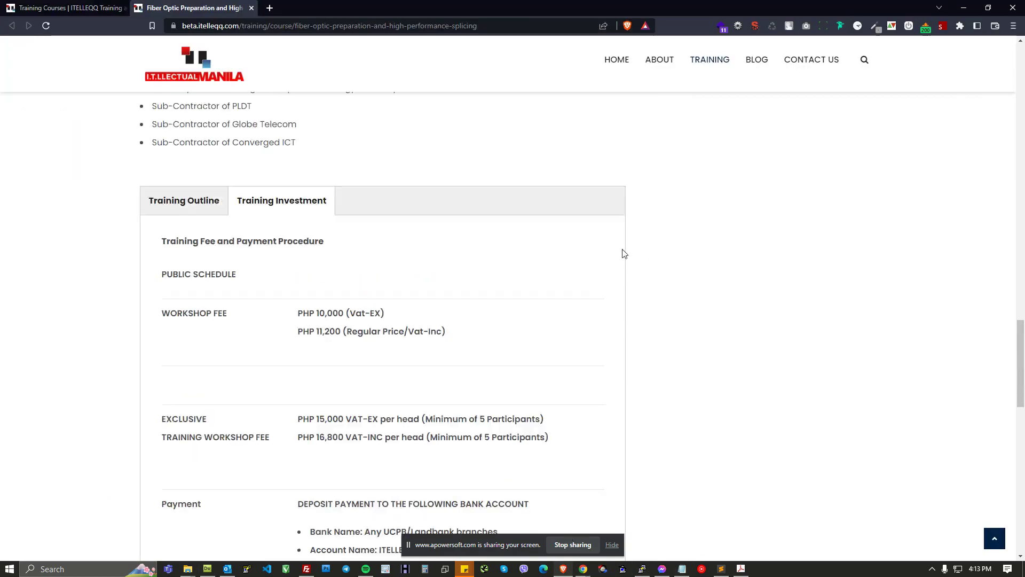
scroll(477, 165, up, 5)
scroll(481, 163, up, 10)
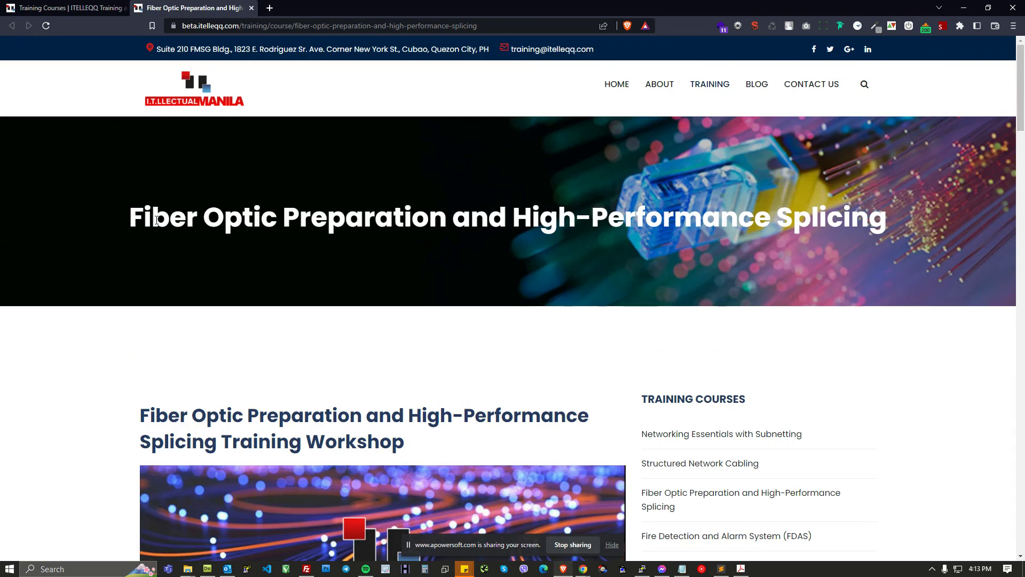
drag(152, 216, 716, 214)
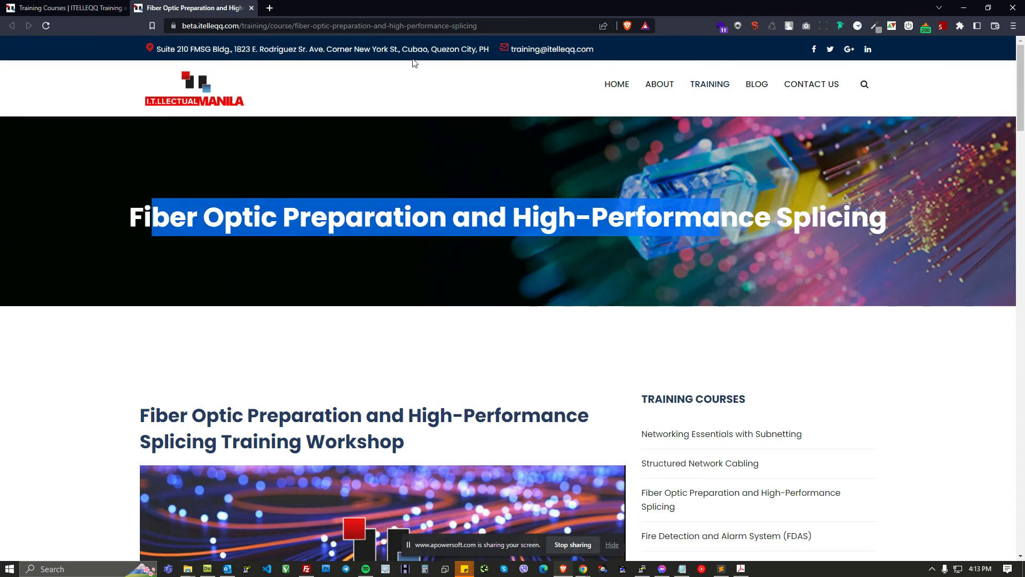
click(500, 22)
key(ctrl+c)
Step: Open the copied Fiber Optic Preparation and High-Performance Splicing course address in the admin browser tab
key(alt+Tab)
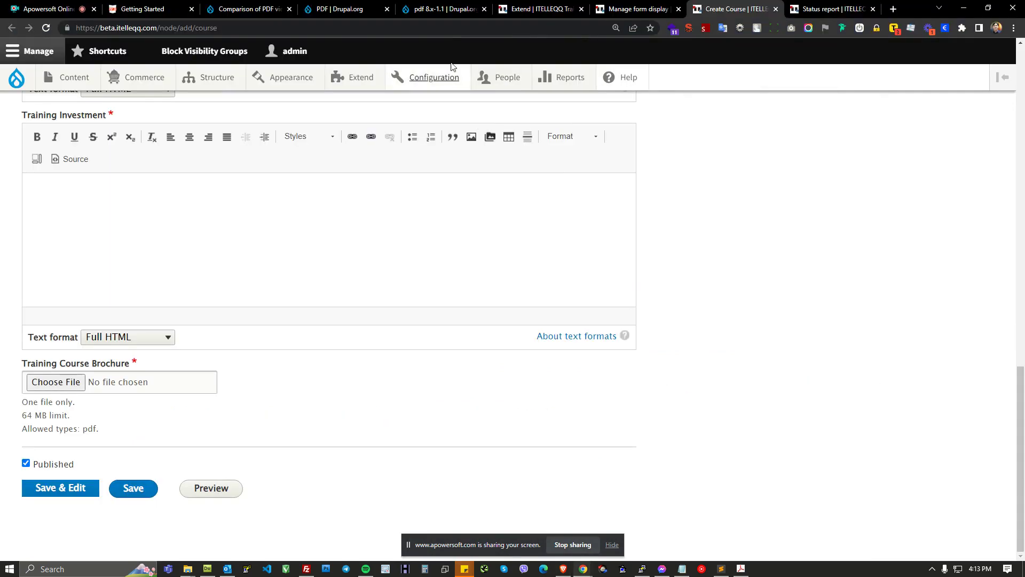
click(446, 28)
key(ctrl+v)
key(Return)
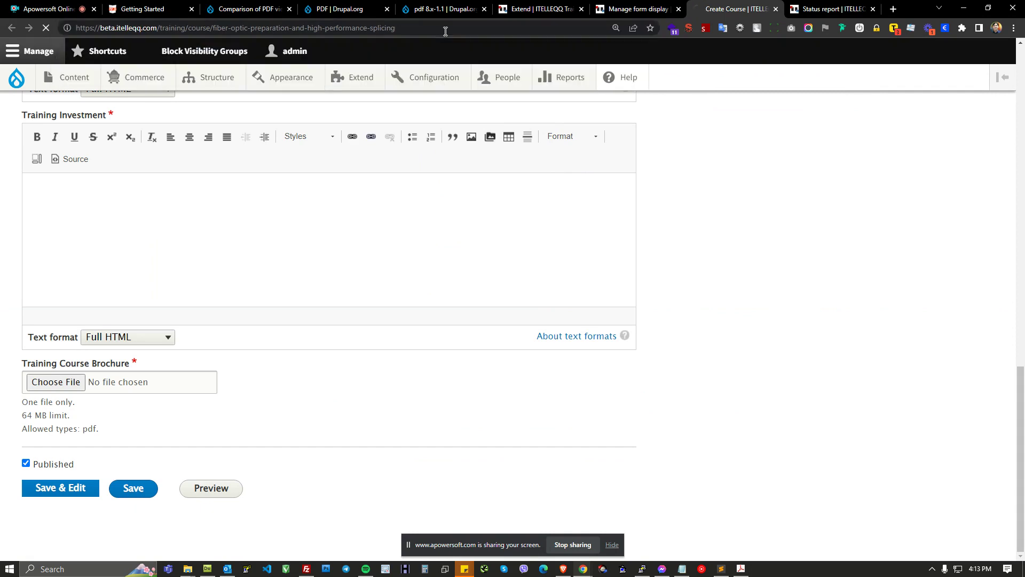
click(873, 9)
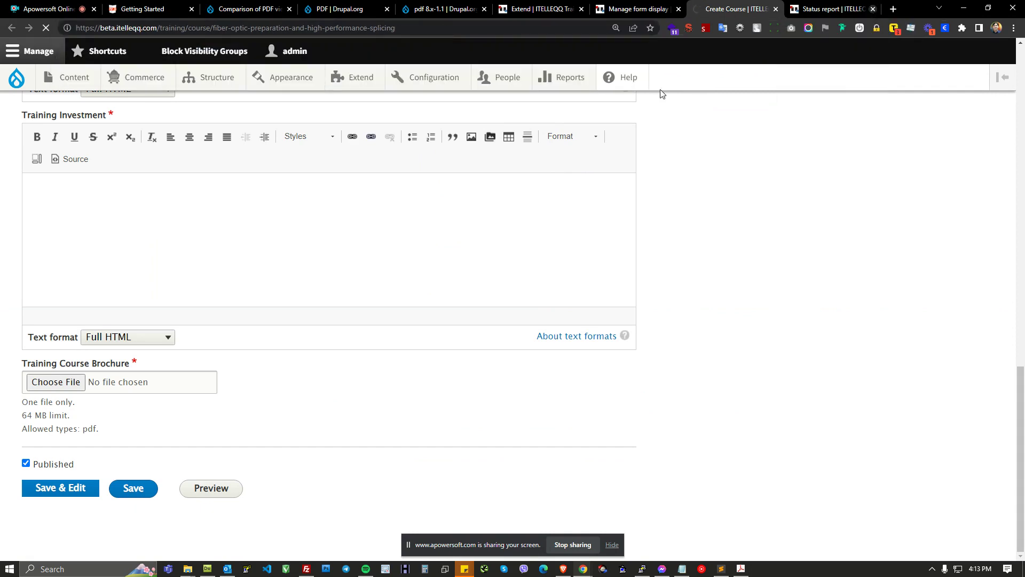
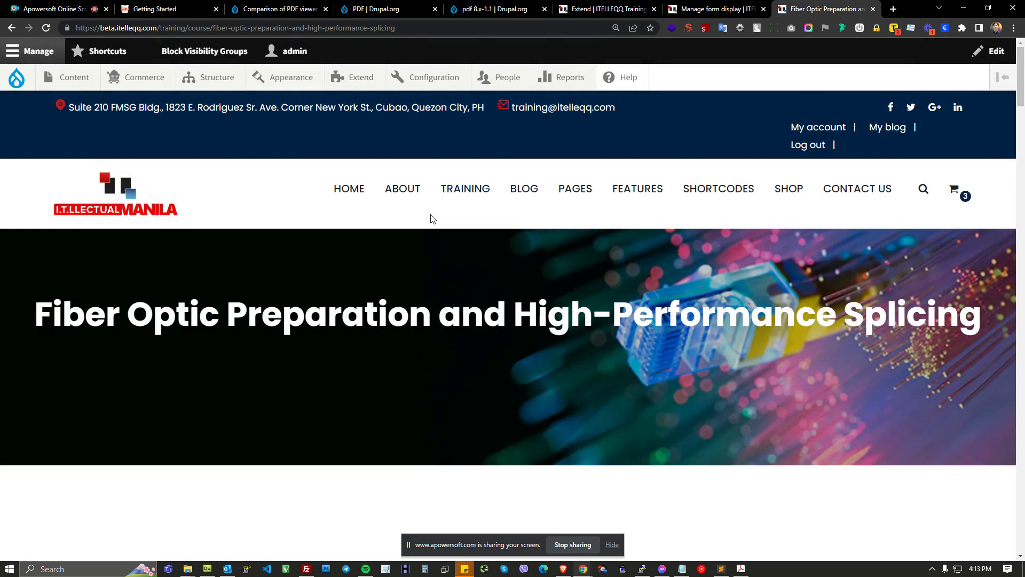
Step: Open the Fiber Optic Preparation and High-Performance Splicing course's edit form and scroll down to the Training Course Brochure field
scroll(423, 292, down, 5)
scroll(172, 347, down, 2)
click(116, 245)
scroll(317, 286, down, 10)
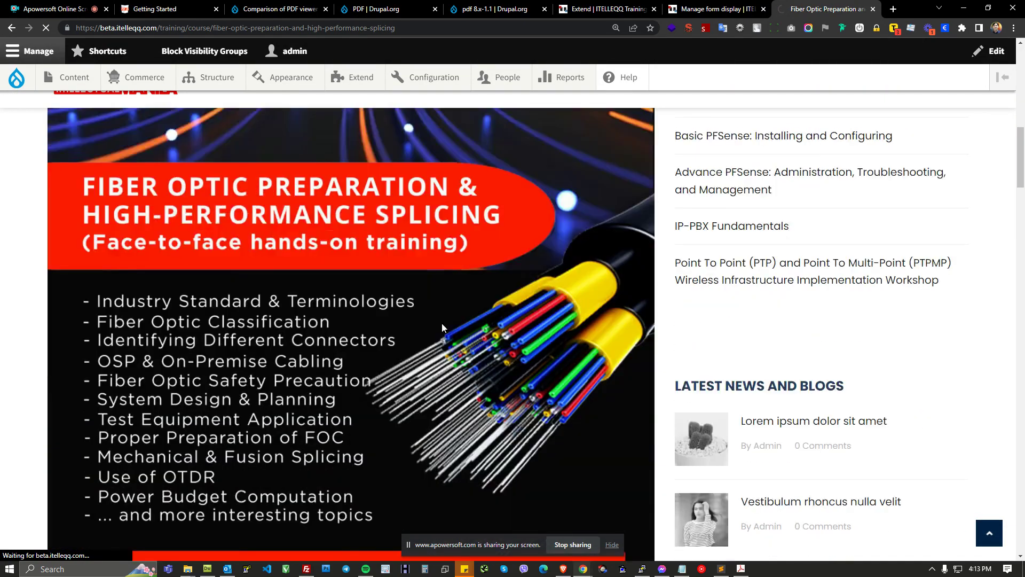
scroll(443, 326, down, 15)
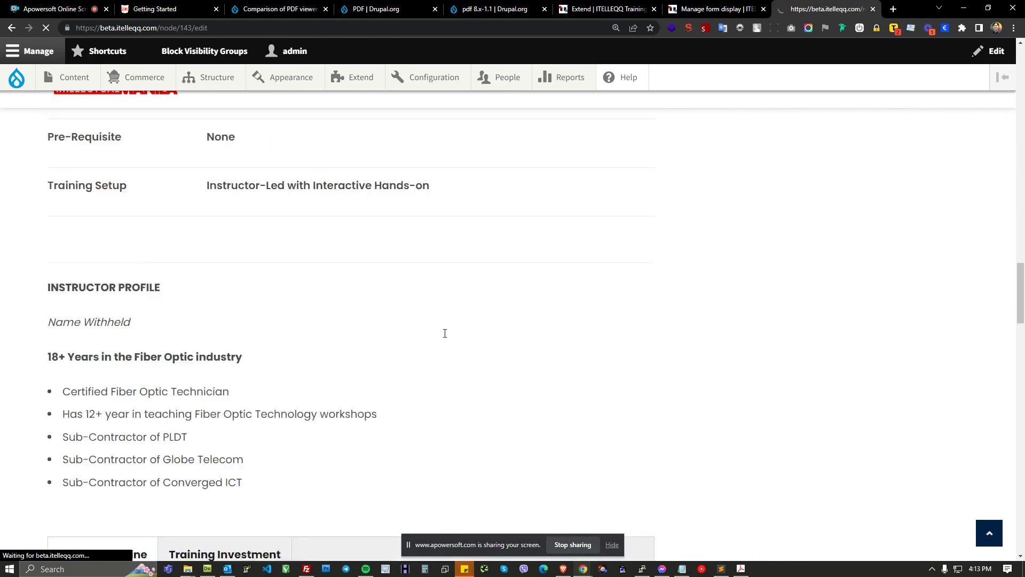
scroll(443, 337, down, 7)
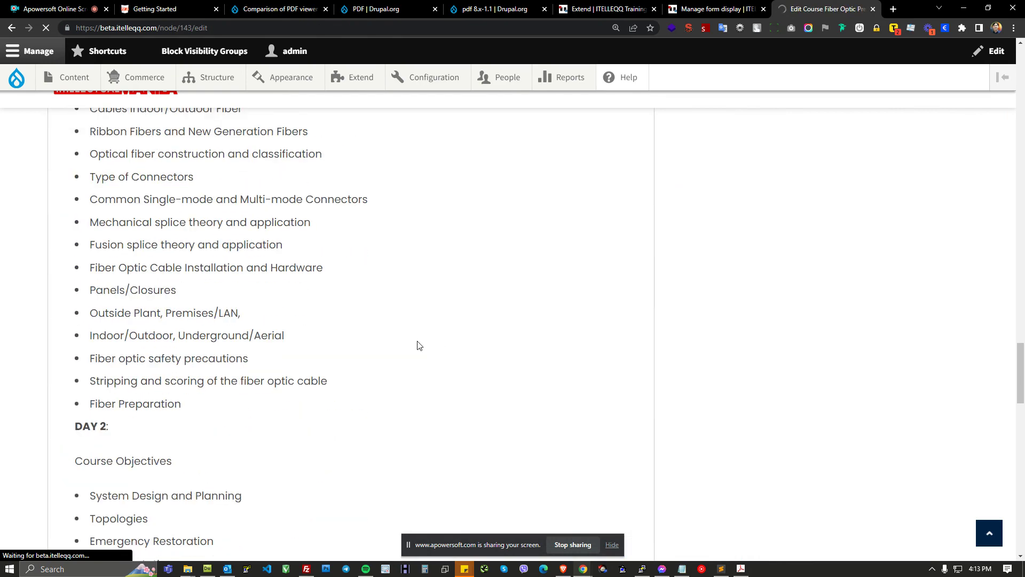
scroll(406, 347, down, 5)
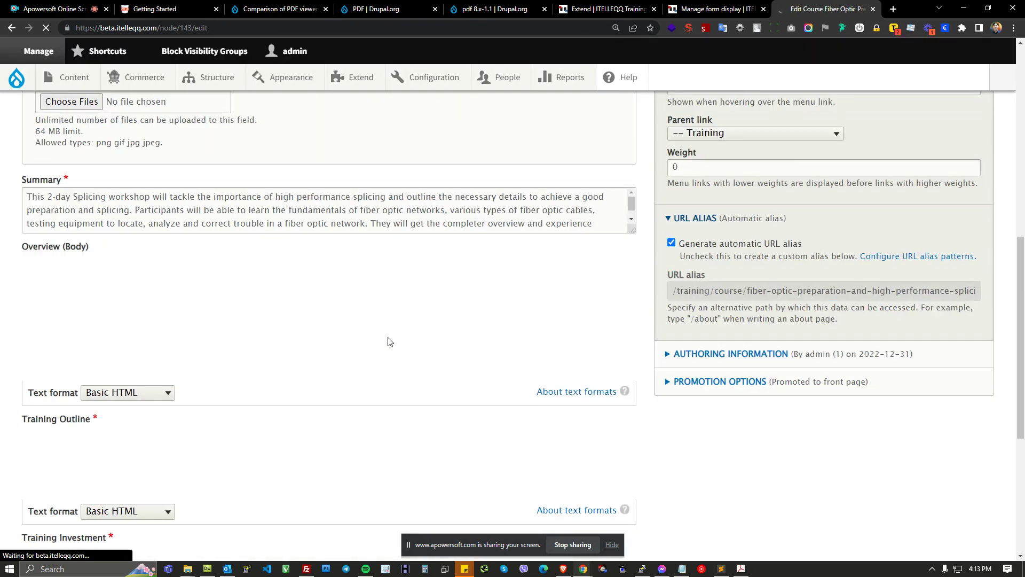
scroll(389, 342, down, 3)
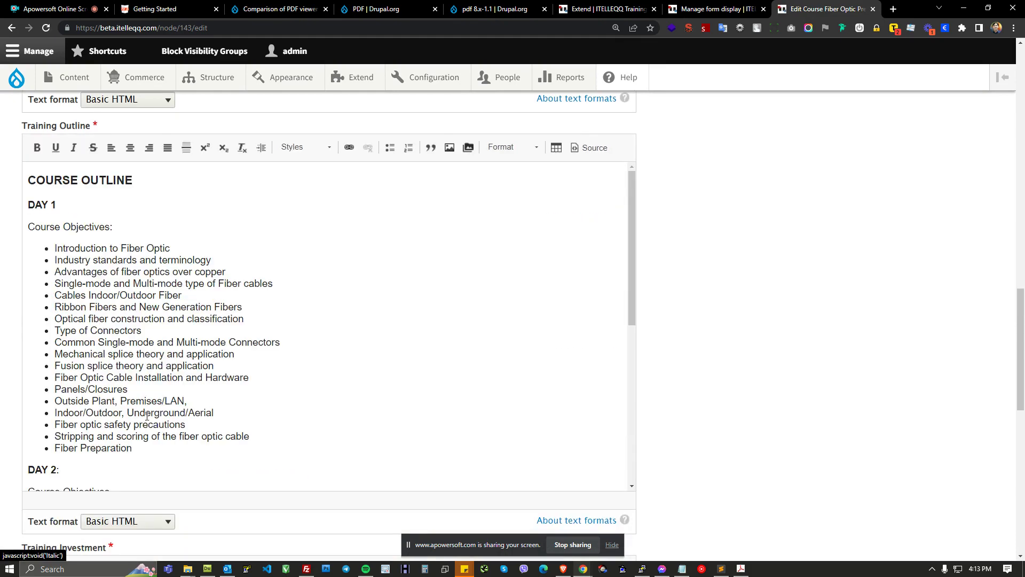
scroll(442, 385, down, 15)
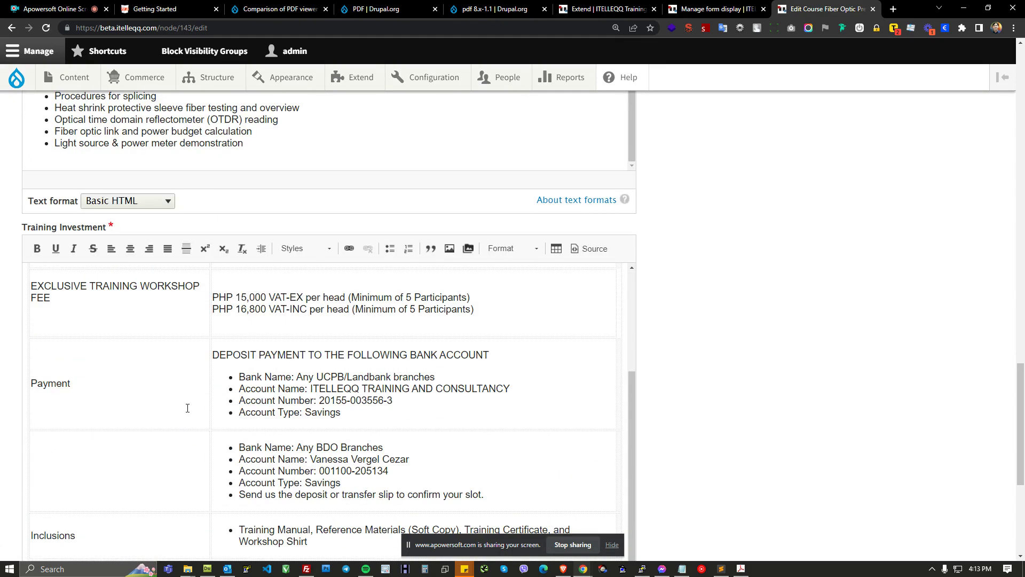
Step: Upload ITLManila-Fiber-Optic-Preparation-and-High-Performance-Splicing.pdf from the Training Courses\DONE\PDFs folder as the Training Course Brochure
click(64, 385)
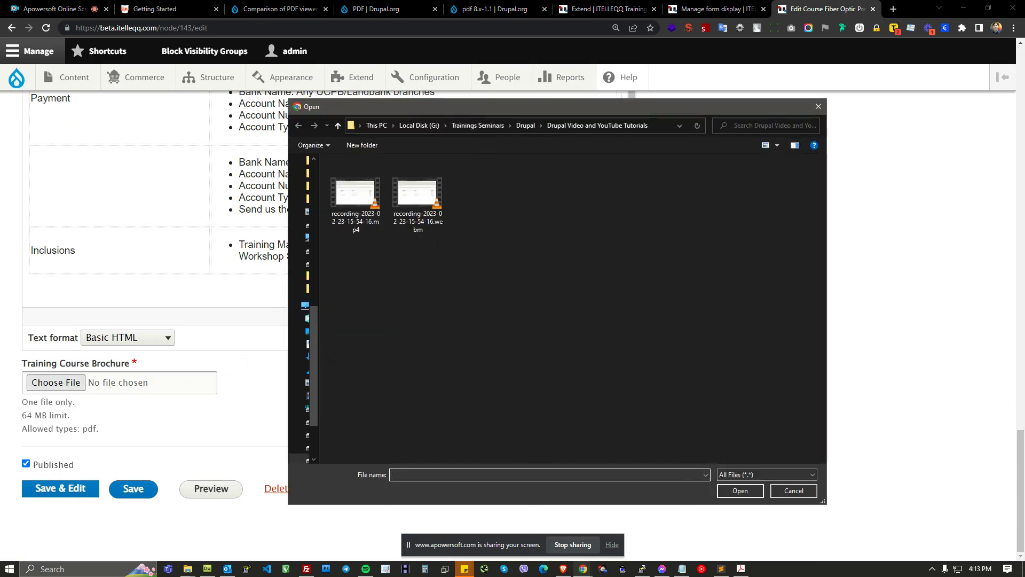
key(Escape)
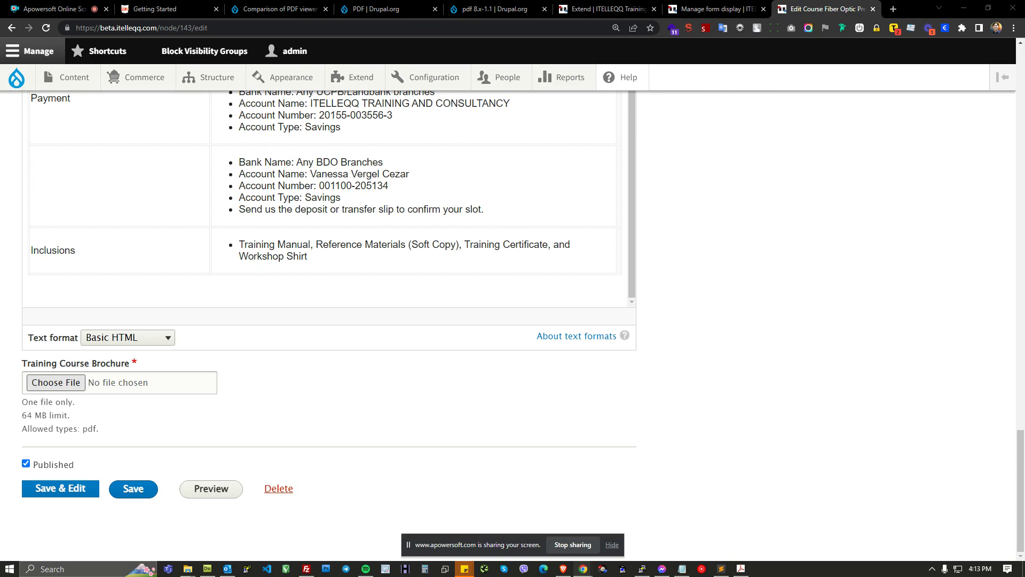
mouse_move(187, 568)
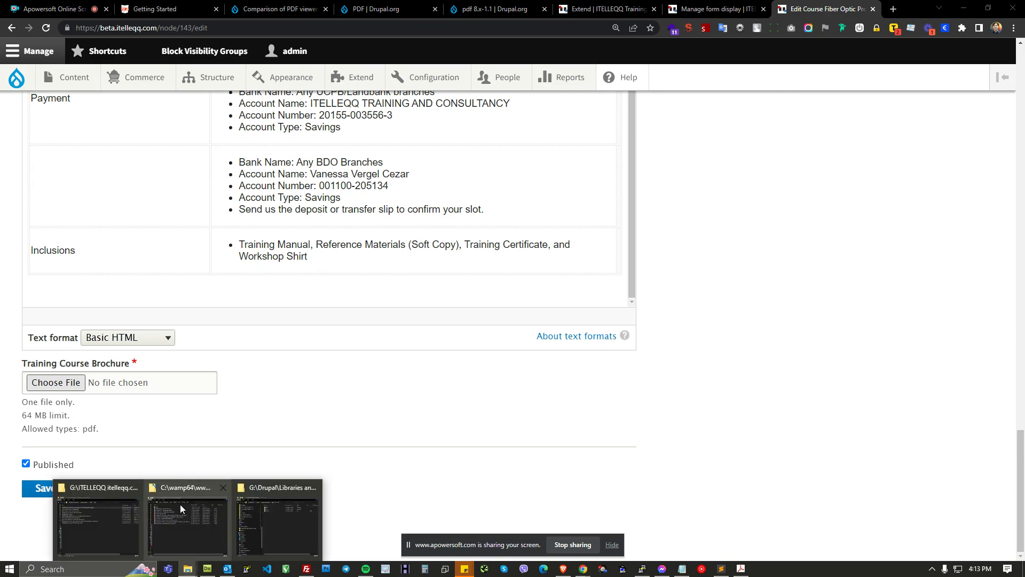
click(111, 492)
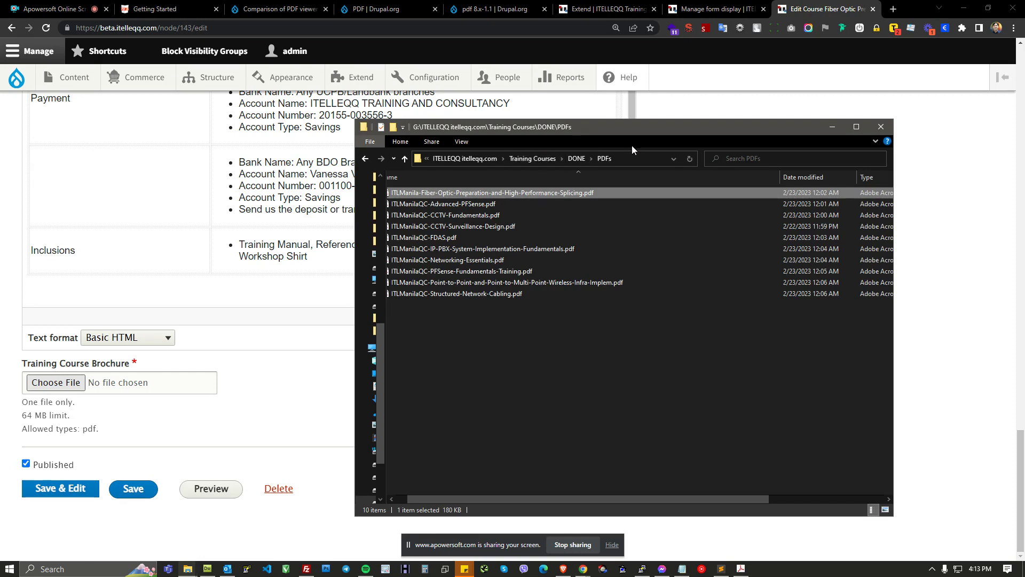
click(620, 158)
key(alt+Tab)
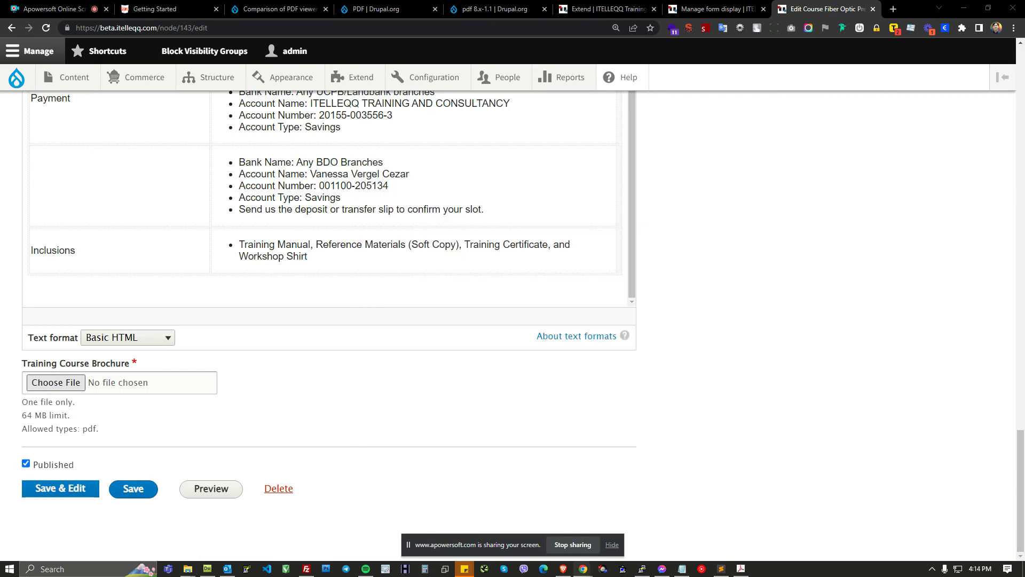
drag(1024, 109, 661, 92)
click(503, 161)
double_click(572, 147)
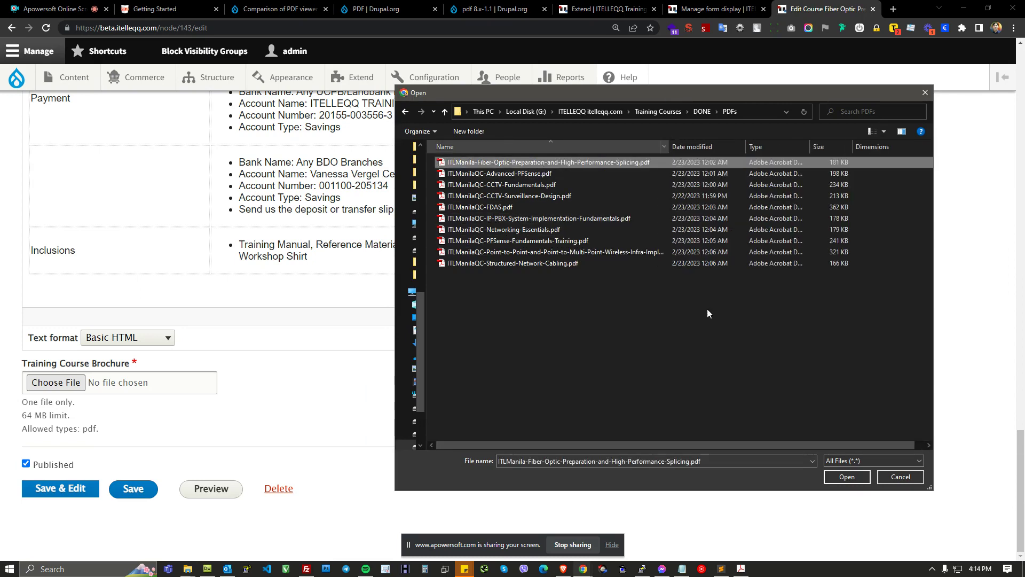
click(832, 477)
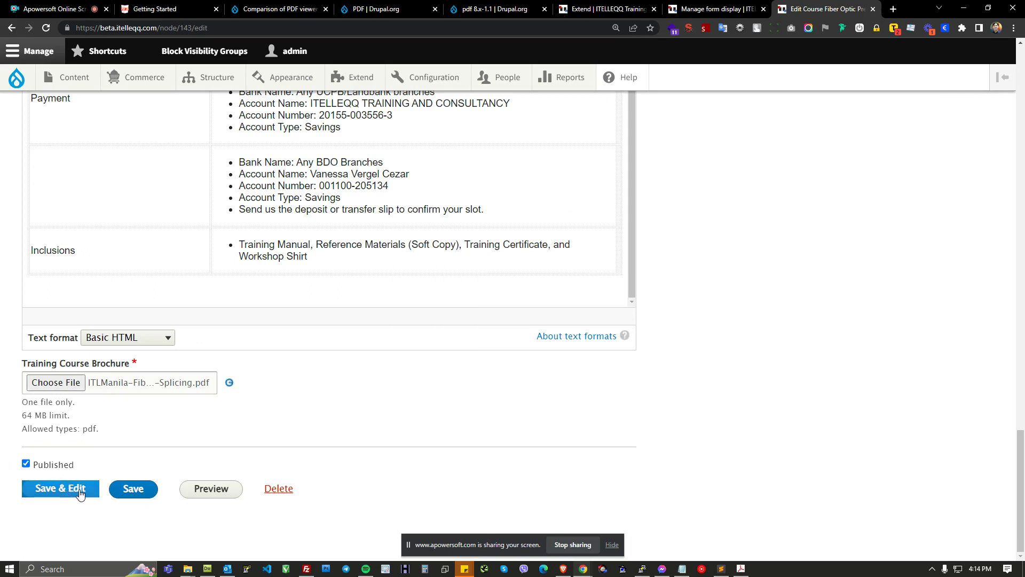
Step: Set the brochure description to Fiber Optic Preparation and High-Performance Splicing and save the course
click(67, 415)
scroll(177, 236, up, 5)
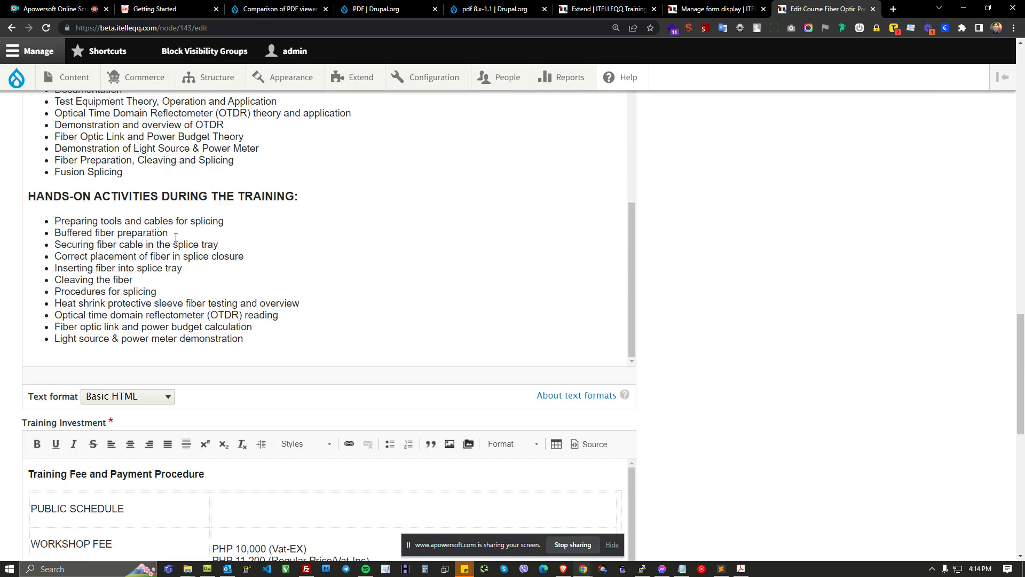
scroll(176, 237, up, 15)
drag(27, 228, 289, 229)
key(ctrl+c)
scroll(315, 250, down, 10)
scroll(340, 394, down, 15)
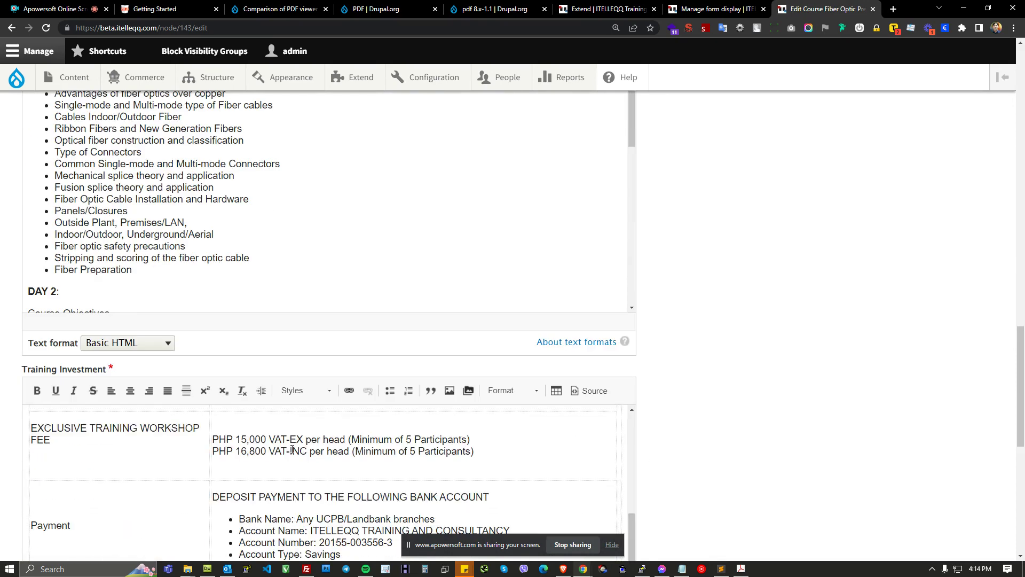
scroll(293, 450, down, 6)
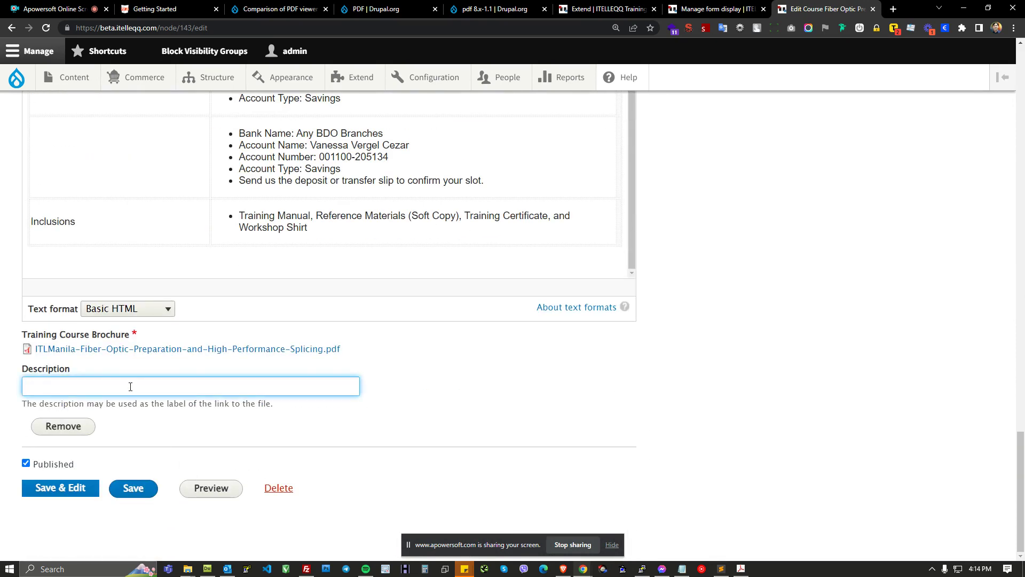
key(ctrl+v)
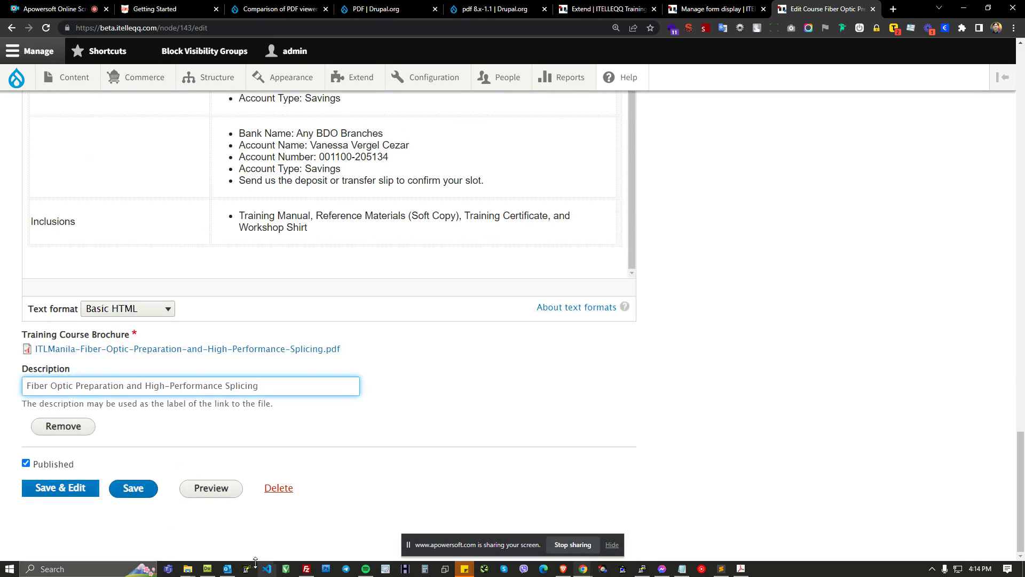
click(137, 494)
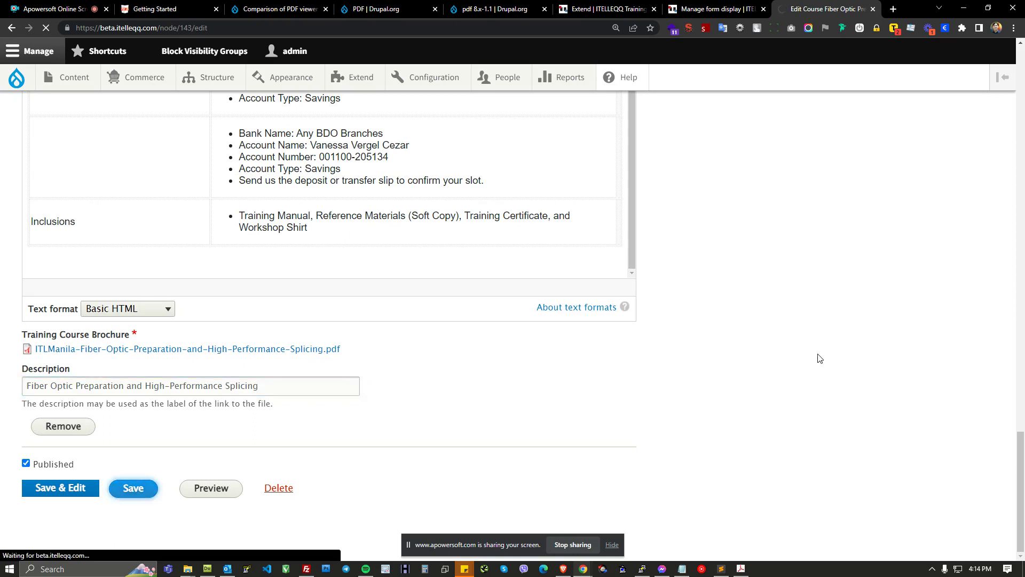
Step: Review the Course content type's Manage display settings for the Training Course Brochure field
click(729, 11)
scroll(387, 291, down, 1)
scroll(350, 311, up, 3)
click(344, 160)
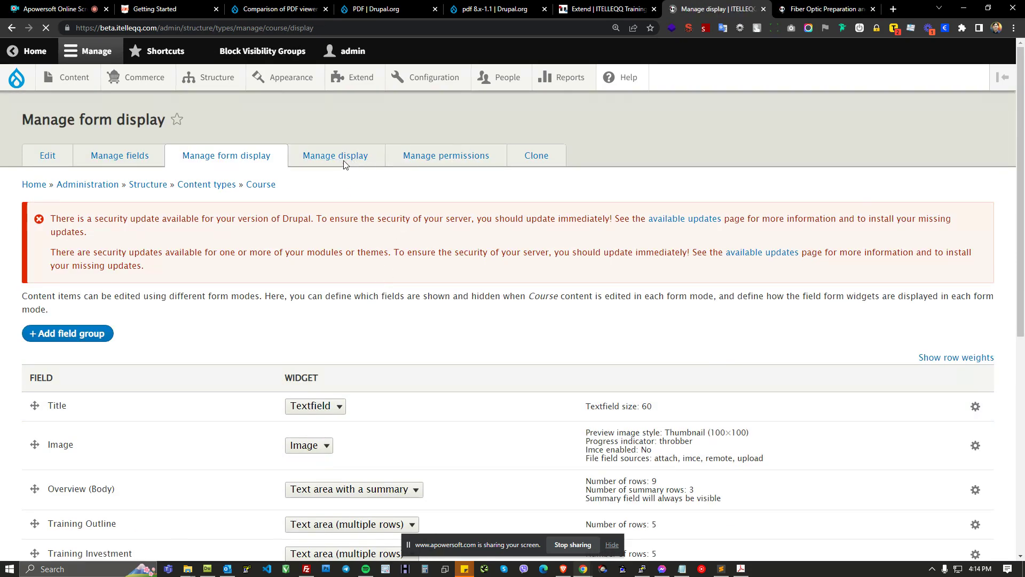
scroll(158, 345, down, 2)
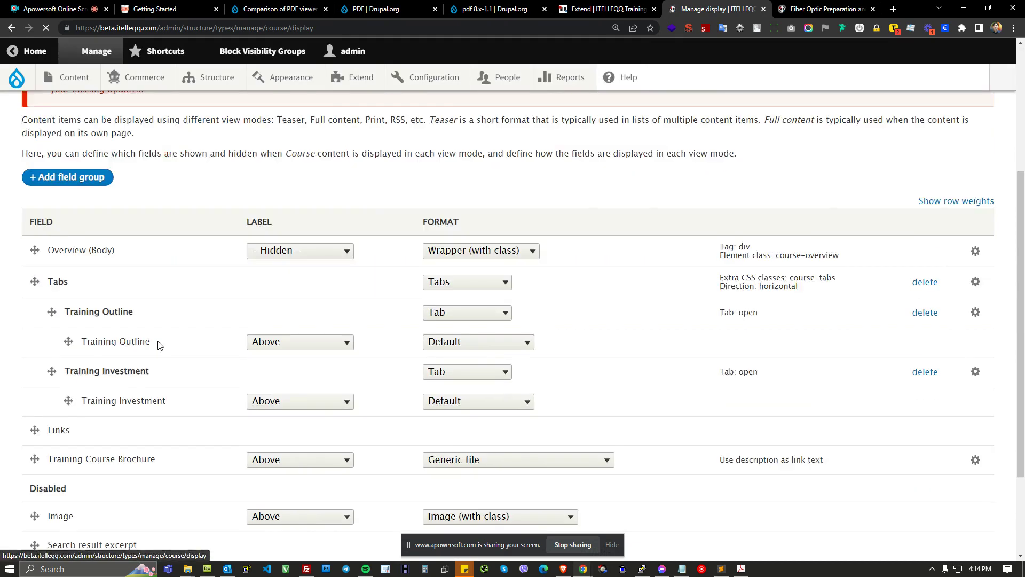
scroll(161, 348, down, 3)
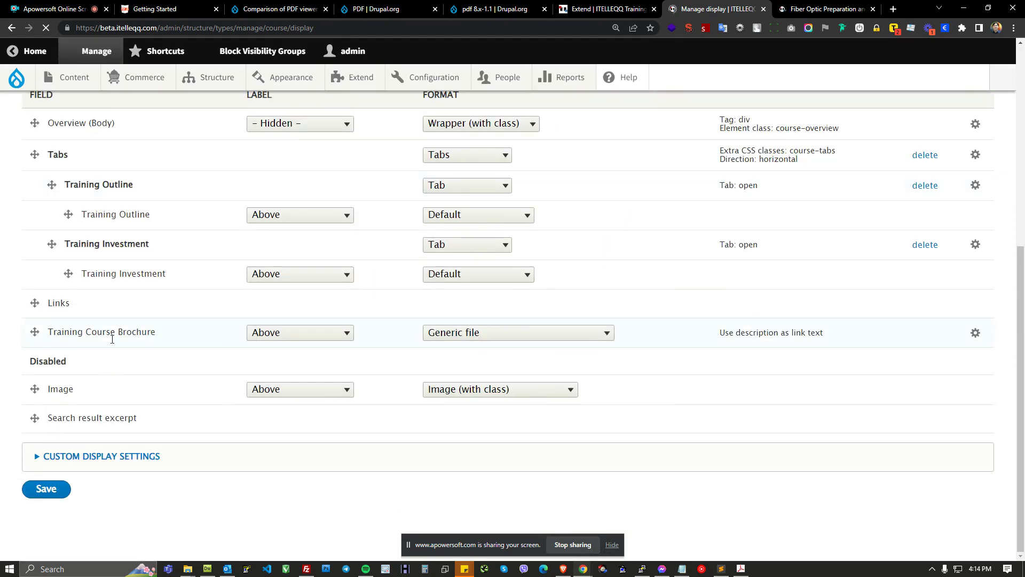
scroll(112, 327, up, 3)
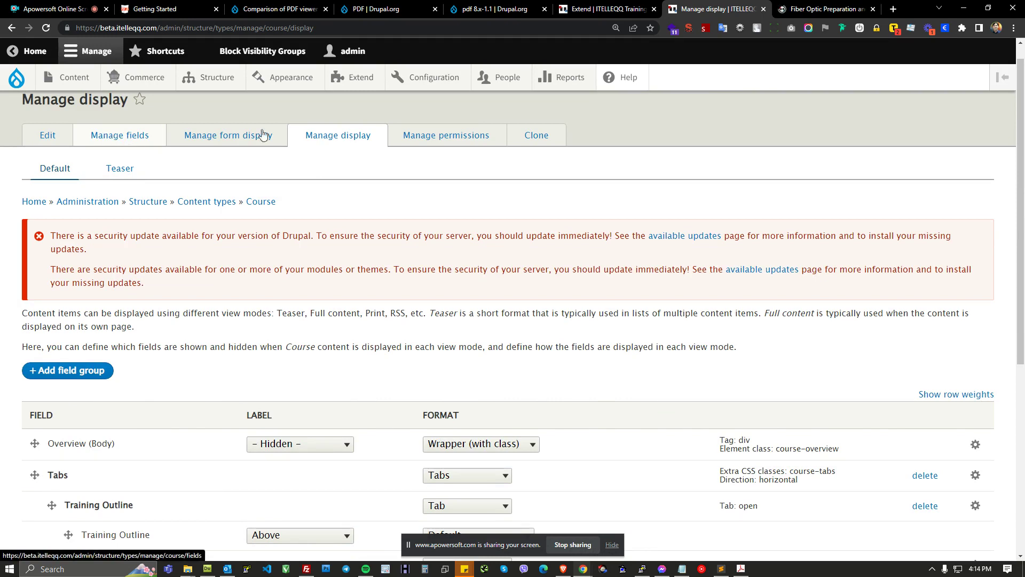
mouse_move(120, 135)
mouse_down()
mouse_move(120, 117)
mouse_move(110, 133)
mouse_up()
drag(322, 137, 318, 139)
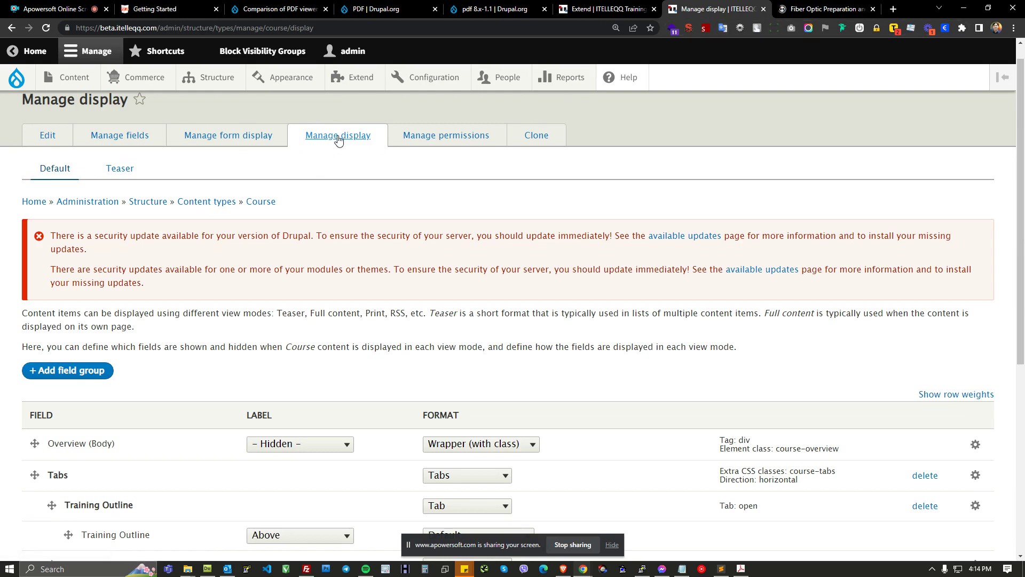
scroll(342, 192, down, 2)
scroll(342, 198, down, 4)
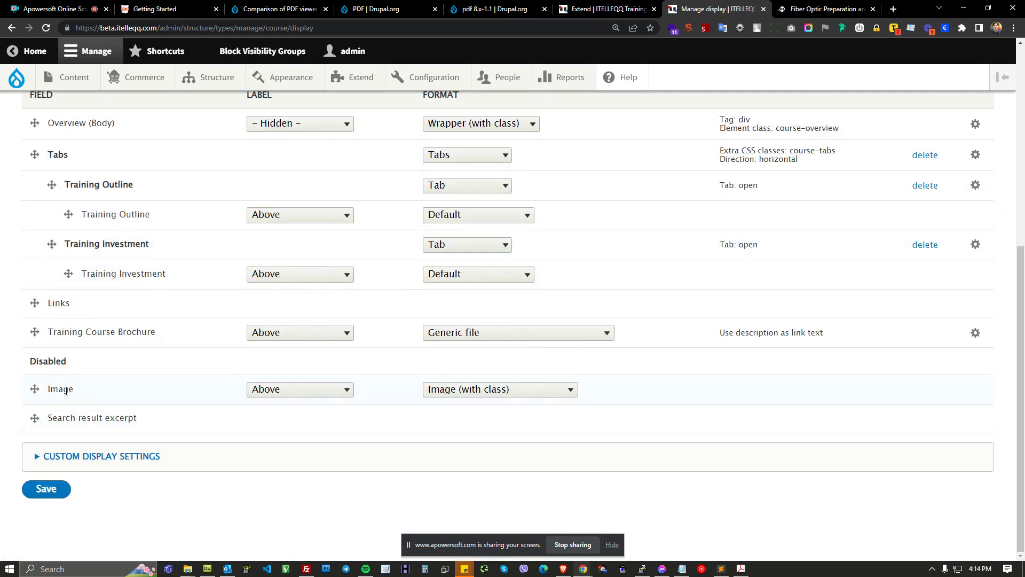
drag(63, 334, 212, 340)
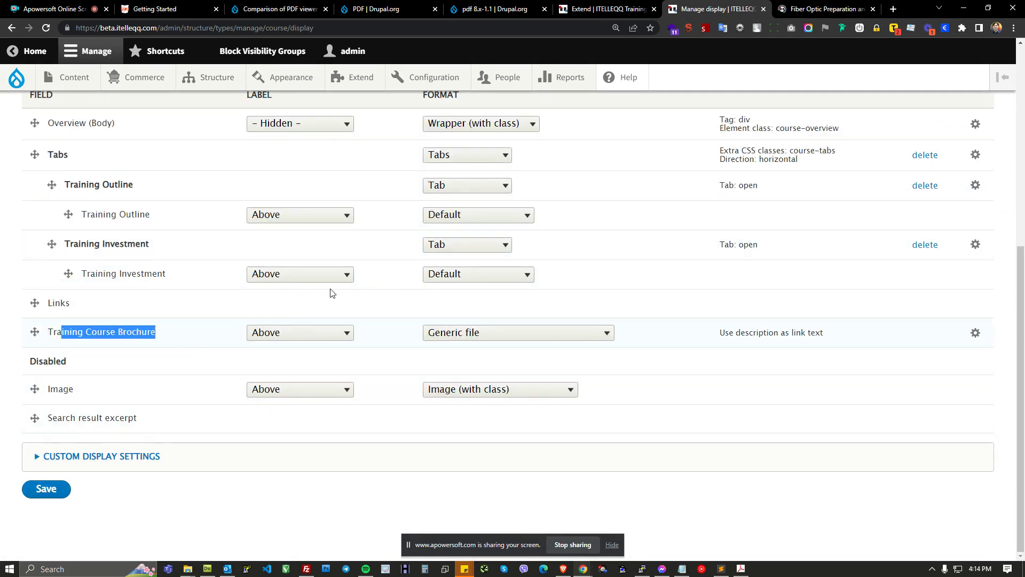
Step: Examine the brochure link at the bottom of the live course page
click(825, 9)
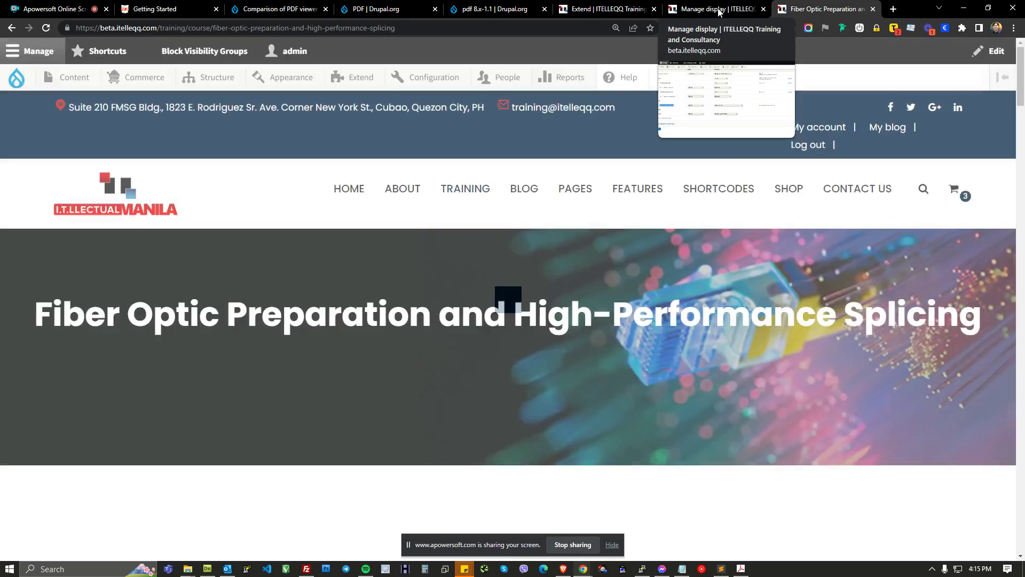
scroll(694, 326, down, 8)
scroll(400, 328, down, 20)
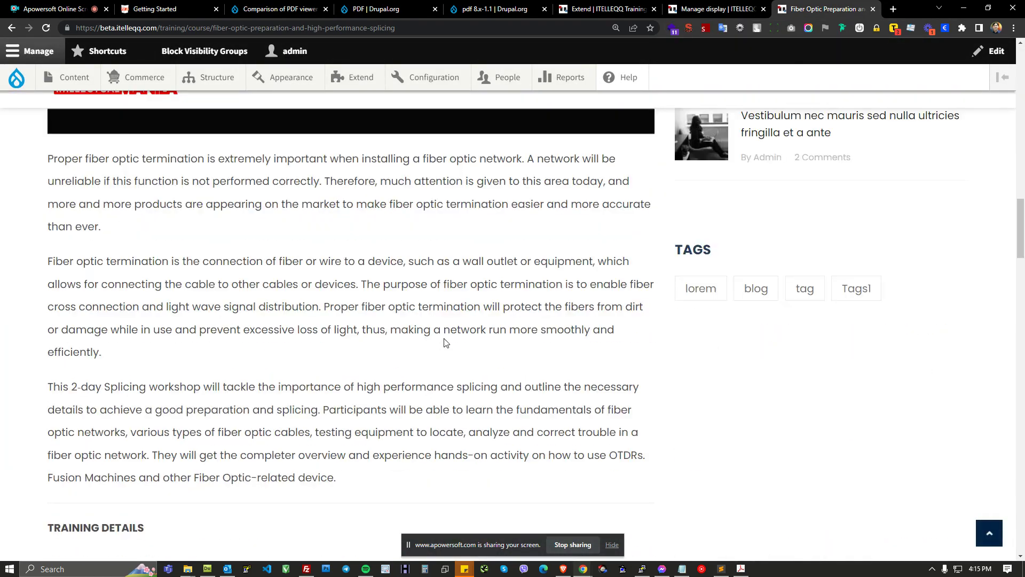
scroll(481, 352, down, 20)
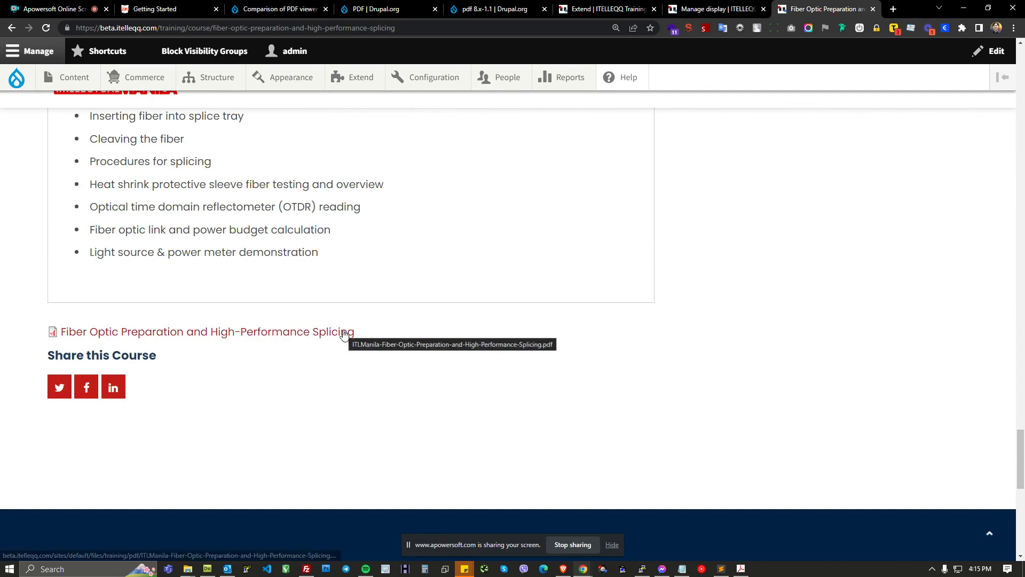
drag(35, 332, 356, 333)
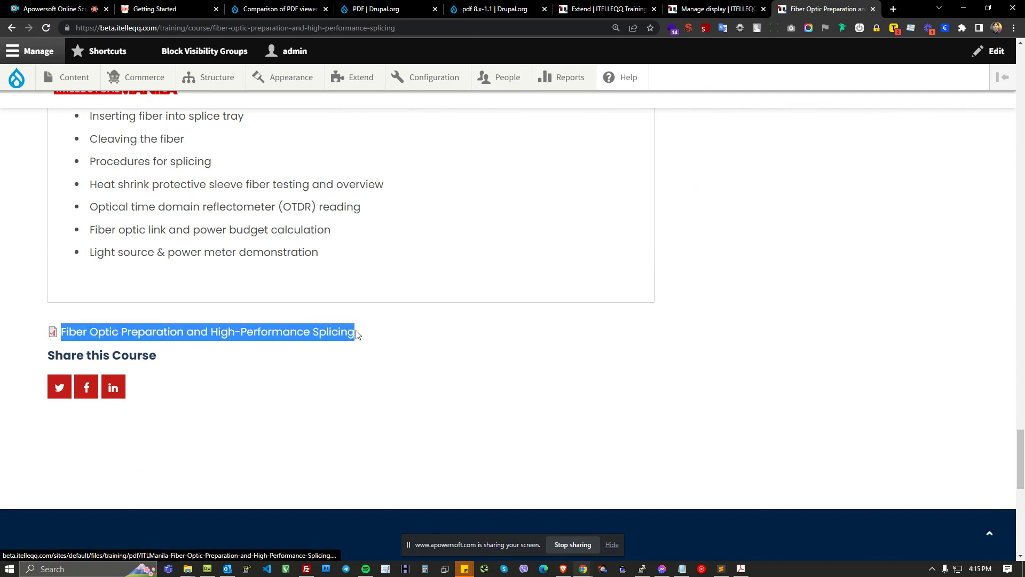
click(382, 339)
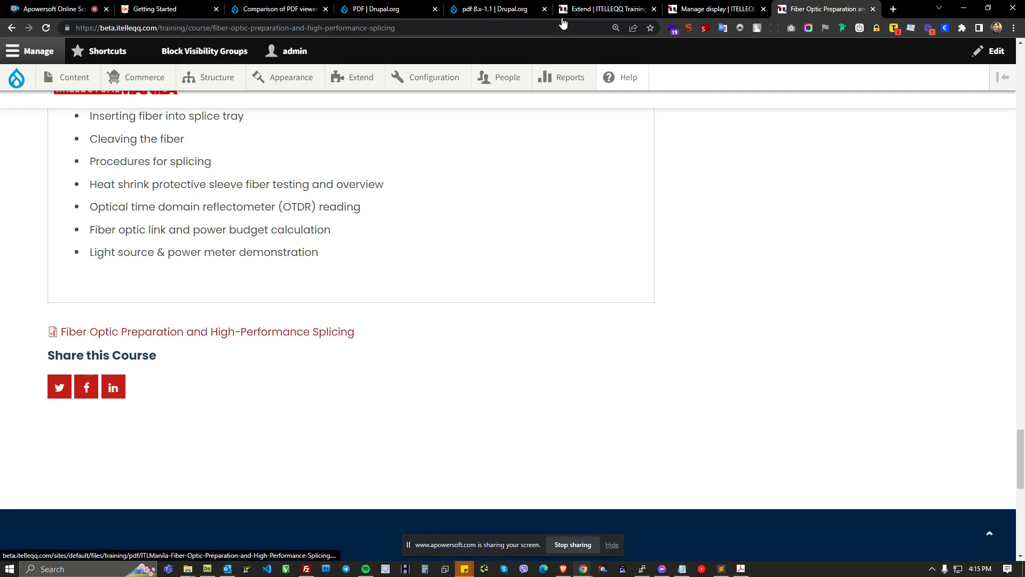
Step: Open the brochure link in a new tab and view the PDF and its address
right_click(301, 332)
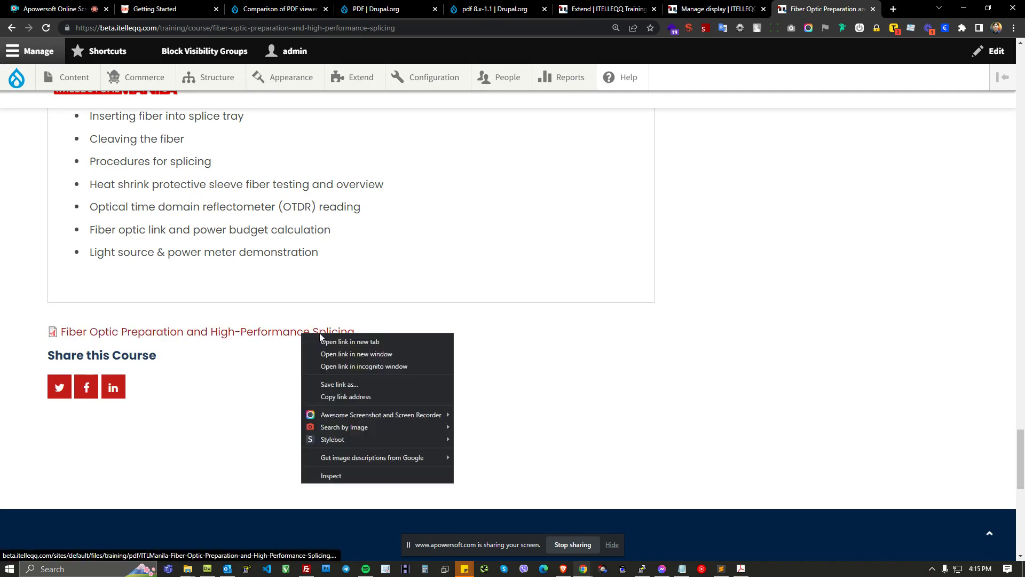
click(326, 340)
click(800, 7)
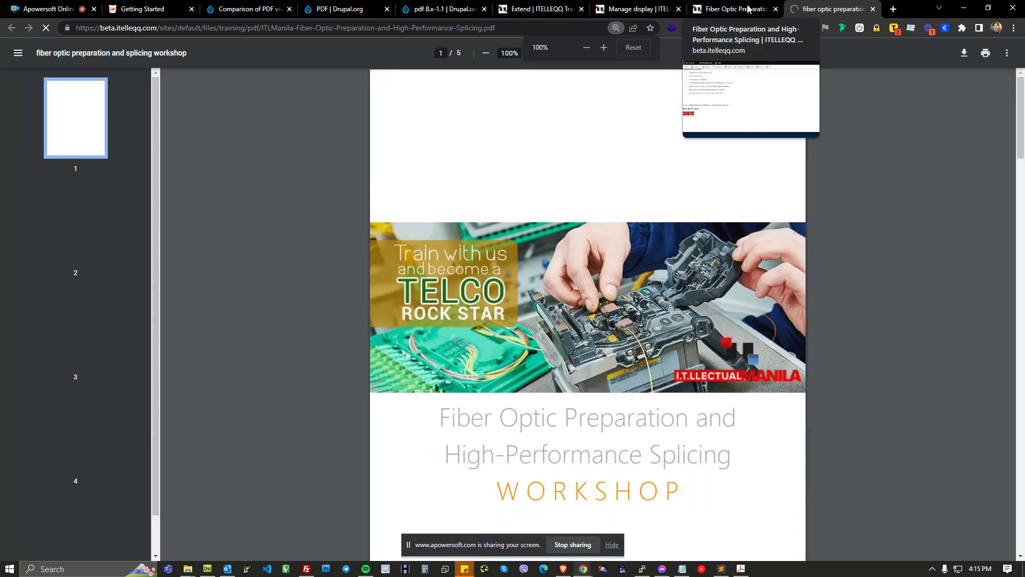
click(746, 8)
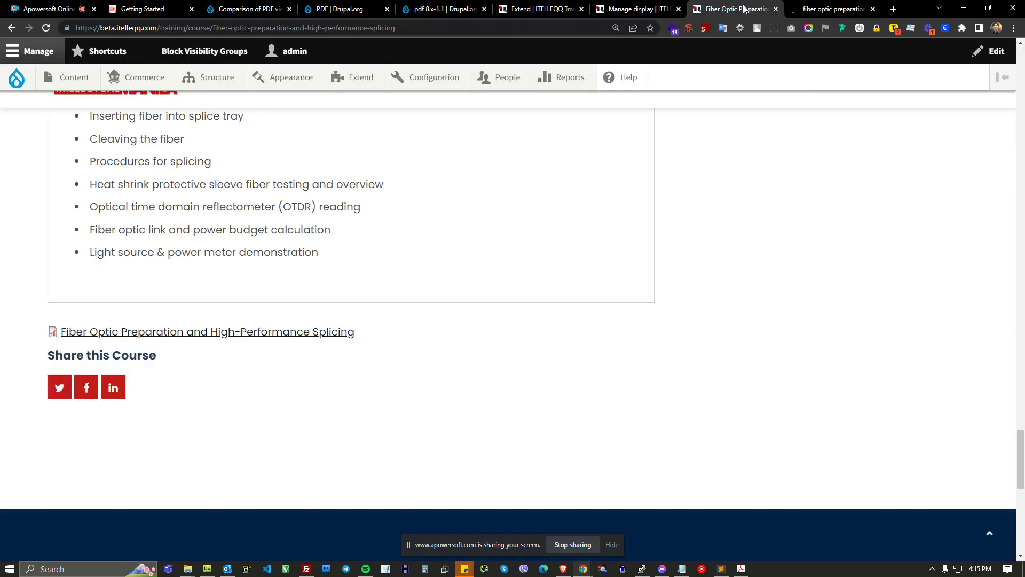
click(810, 9)
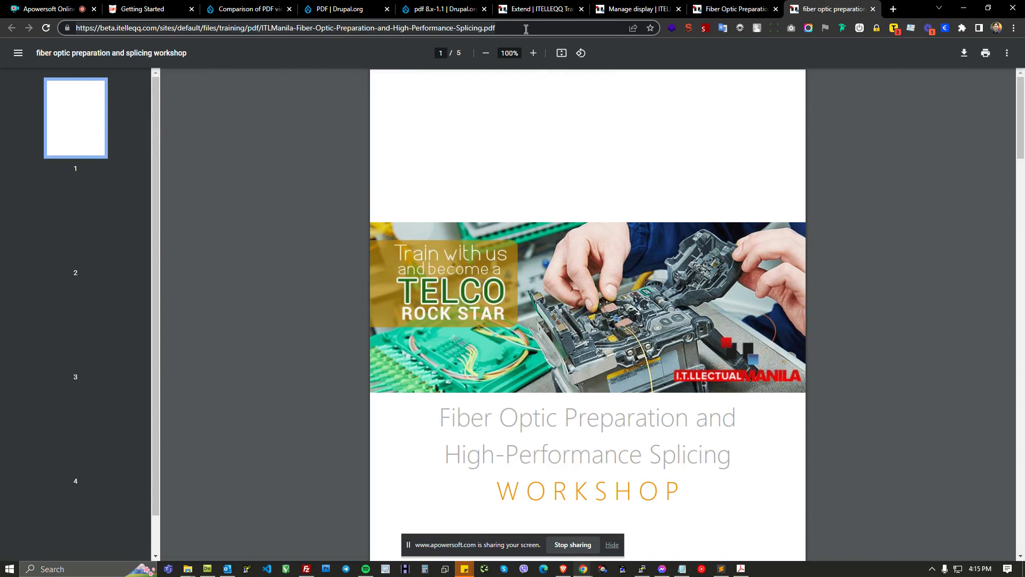
drag(403, 25, 79, 31)
click(719, 9)
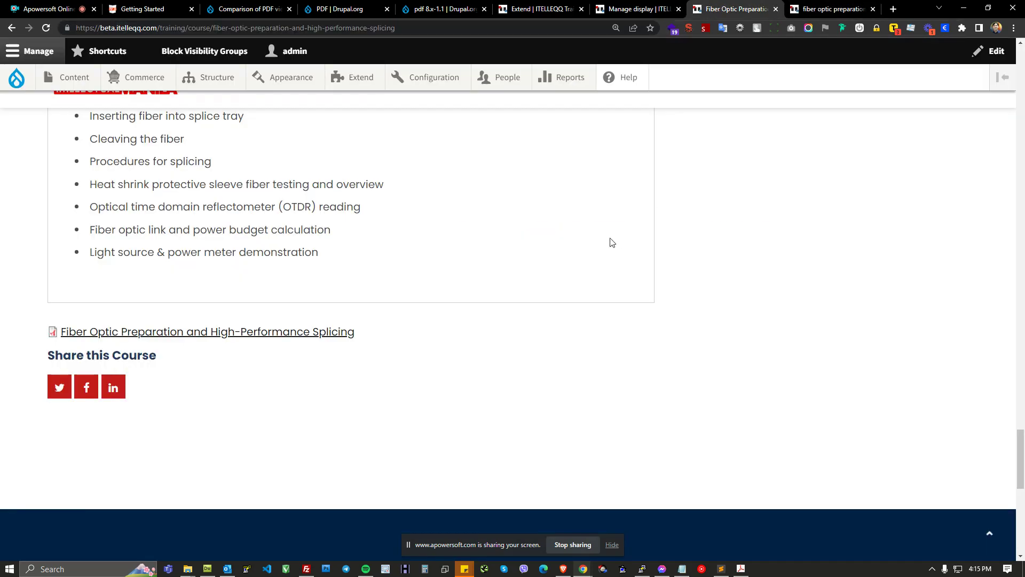
Step: Set the Training Course Brochure field's display format to PDF: Default viewer of PDF.js
click(638, 9)
drag(61, 331, 224, 328)
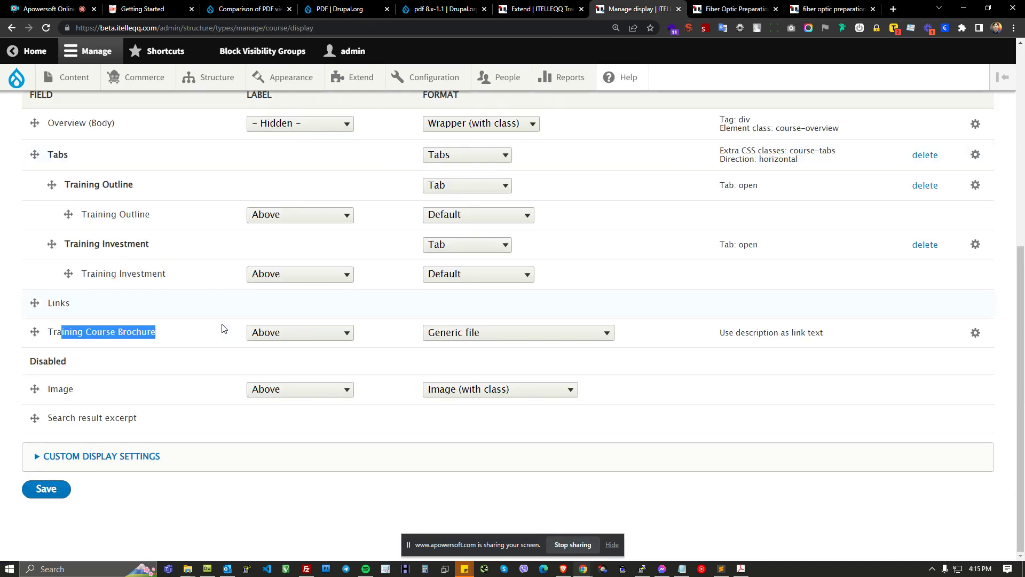
click(525, 338)
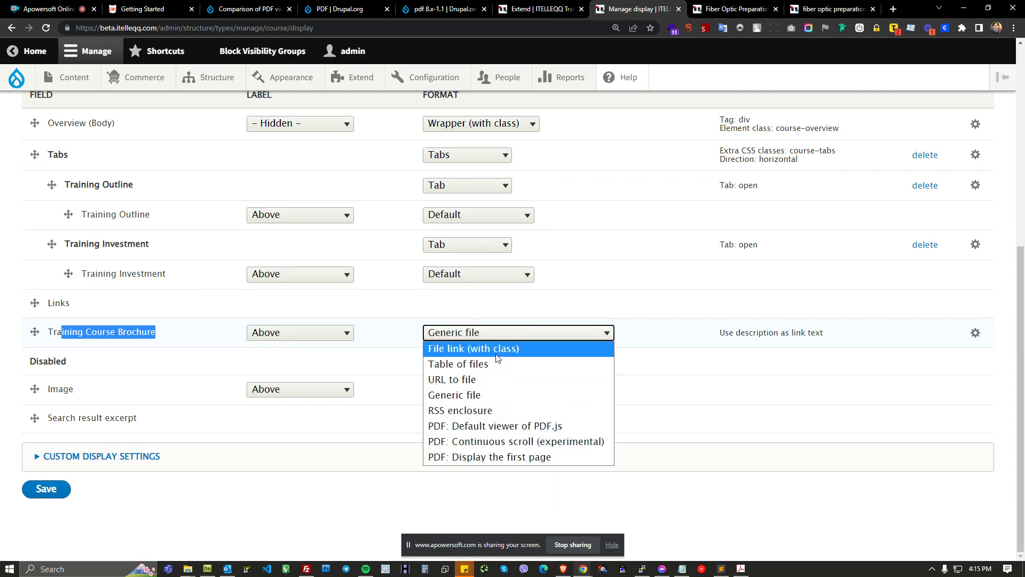
scroll(585, 299, up, 1)
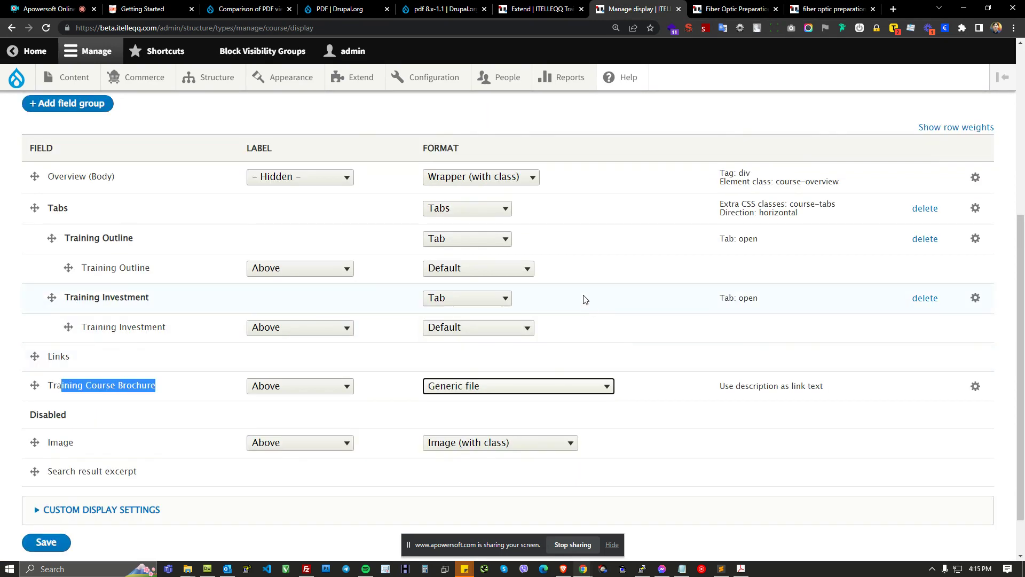
click(548, 386)
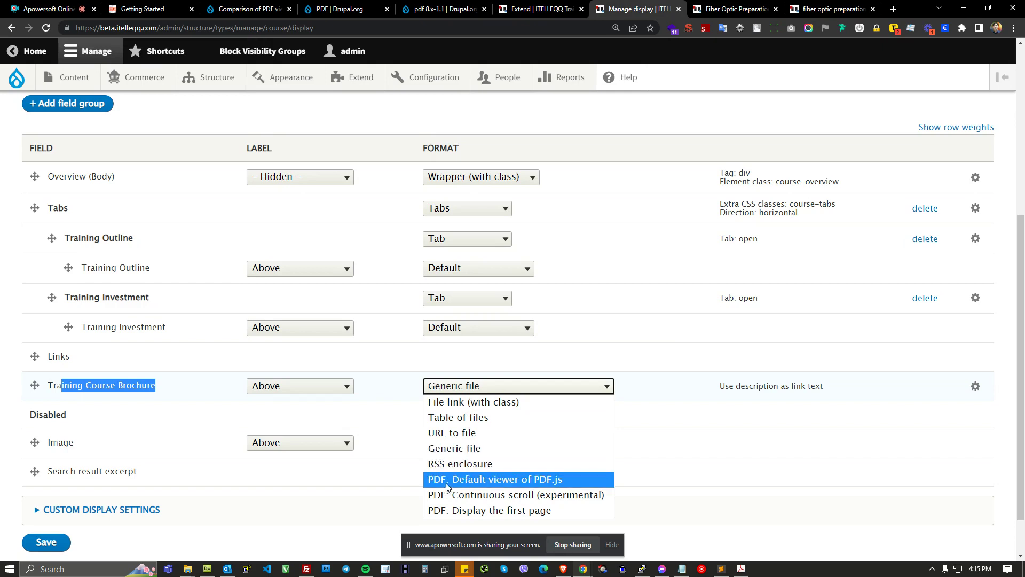
click(464, 482)
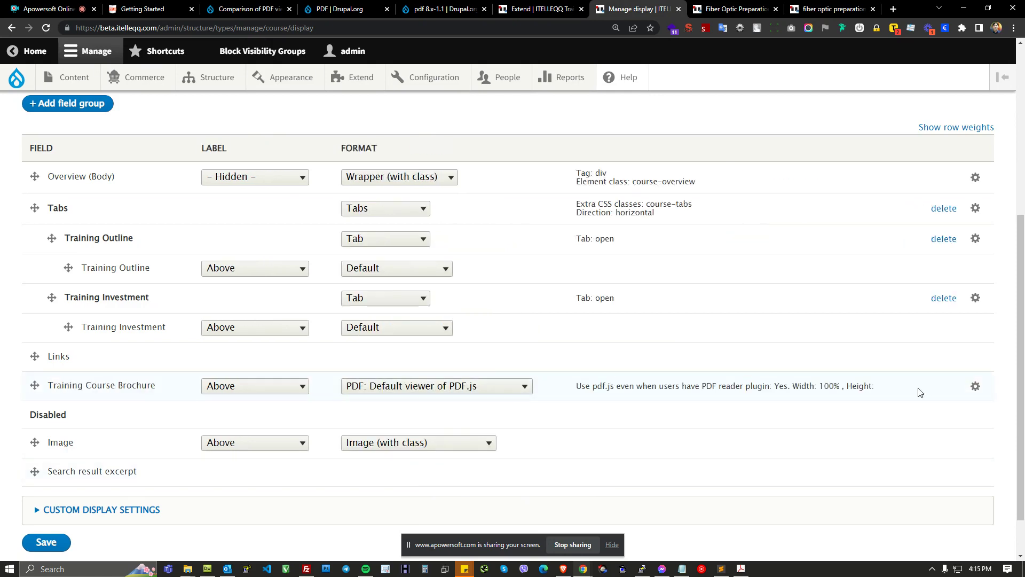
Step: Open the brochure field's PDF.js viewer settings, browse the Zoom Level and Page Mode options, and apply the settings
click(974, 387)
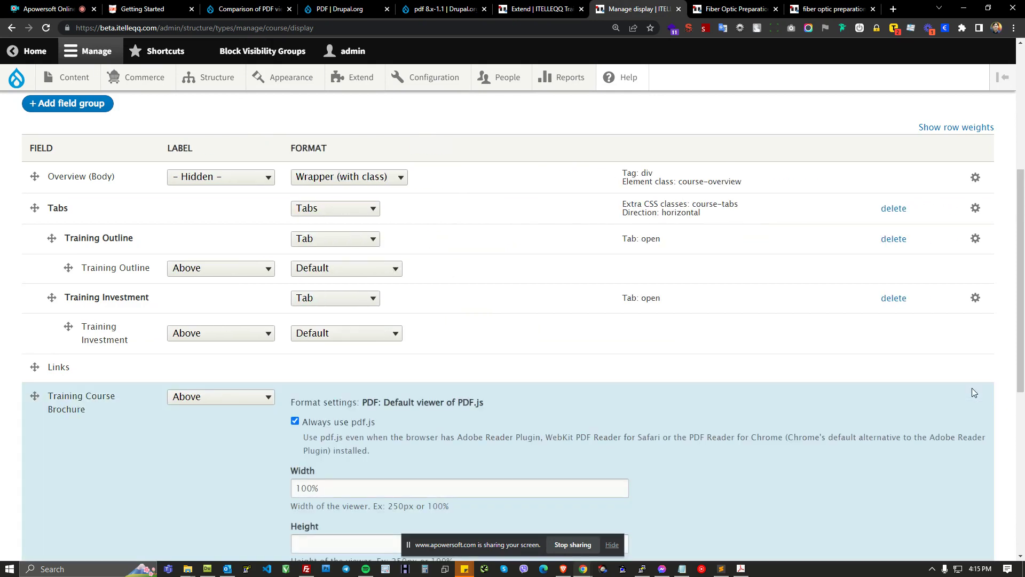
scroll(969, 408, down, 4)
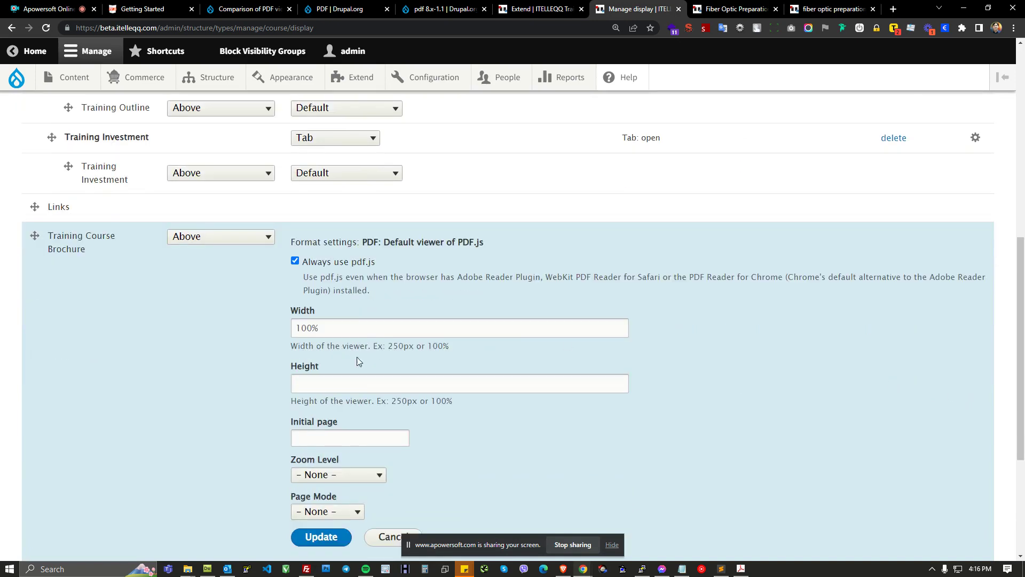
scroll(384, 331, down, 1)
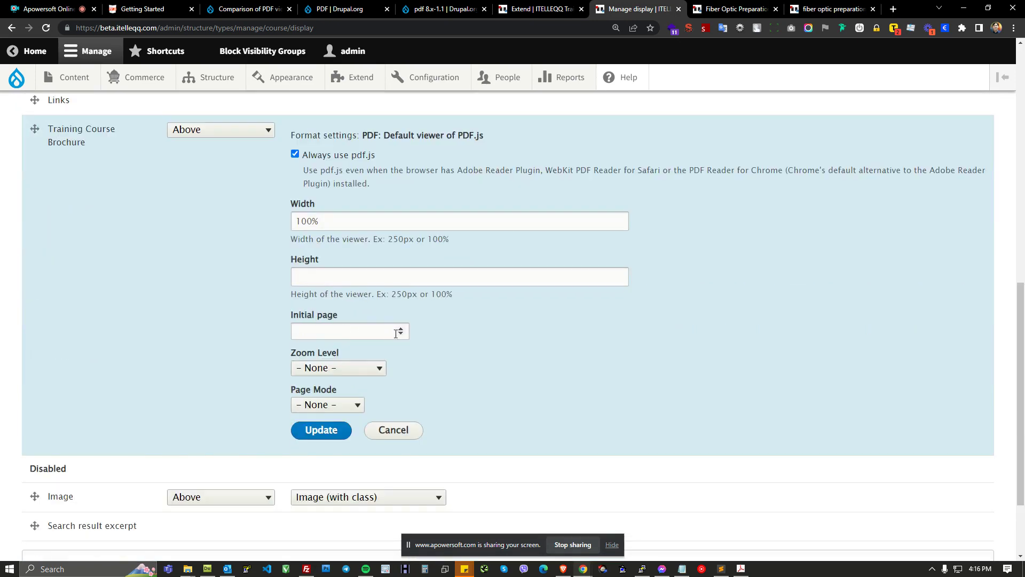
click(342, 371)
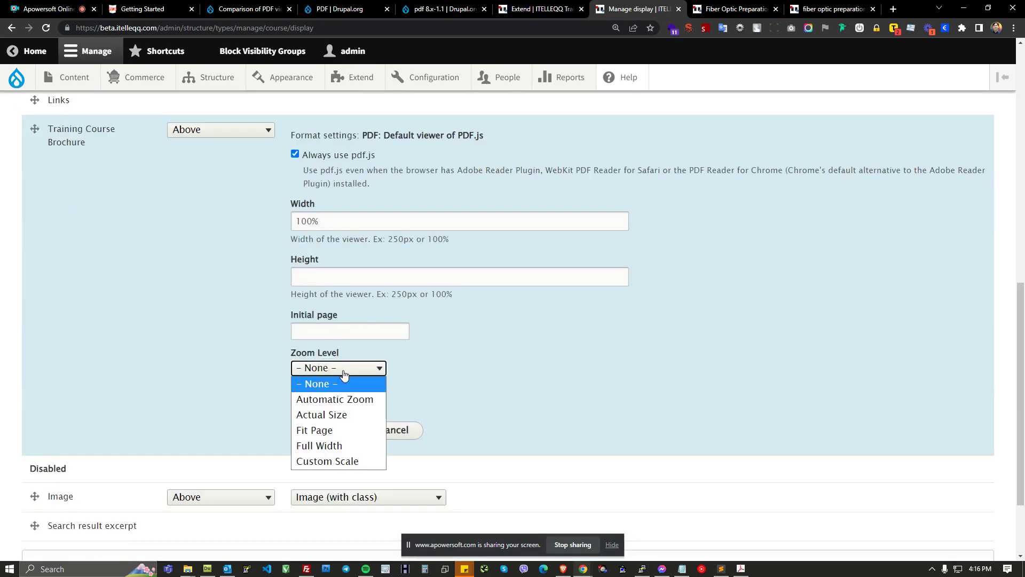
click(437, 371)
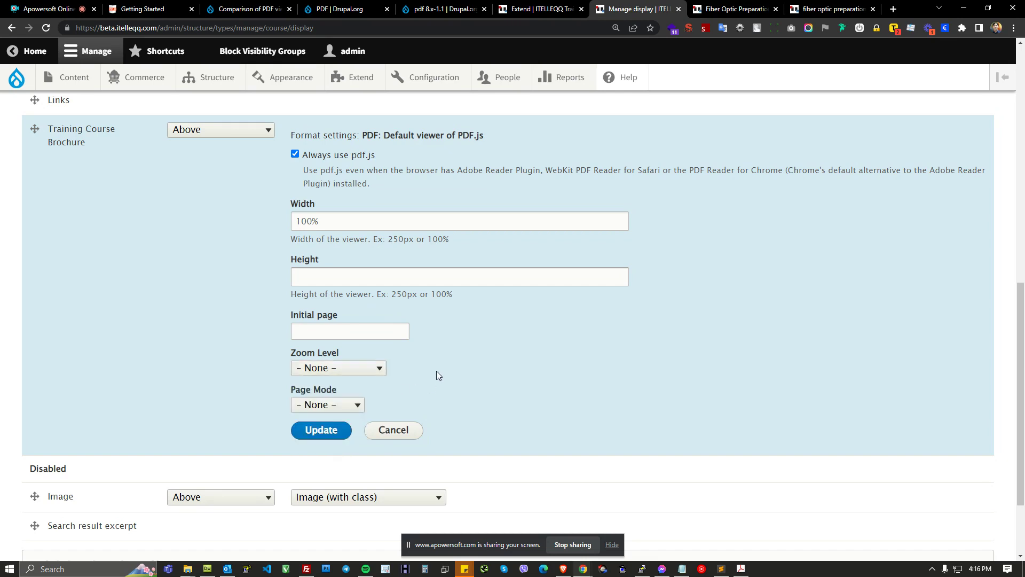
click(363, 369)
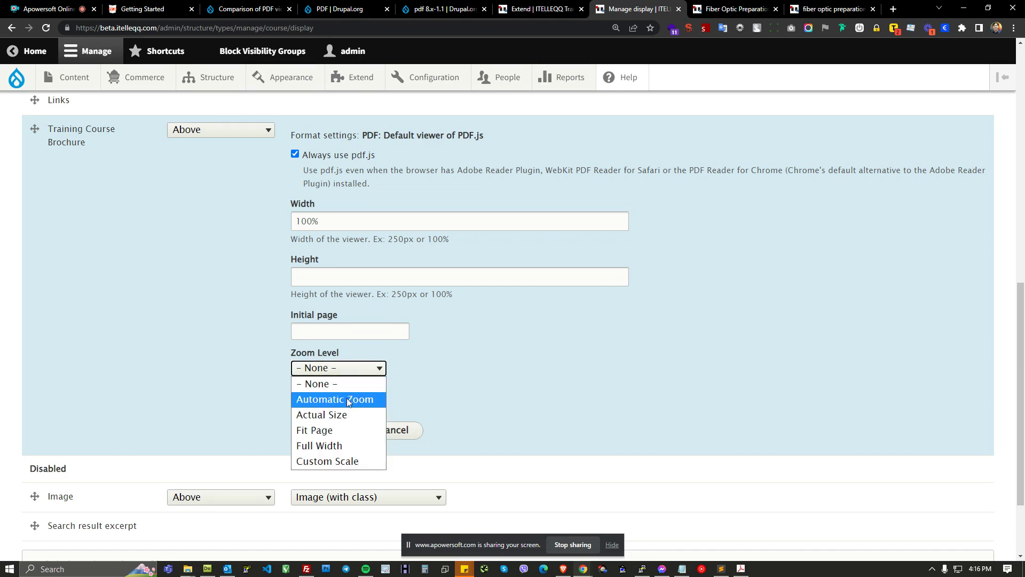
click(450, 376)
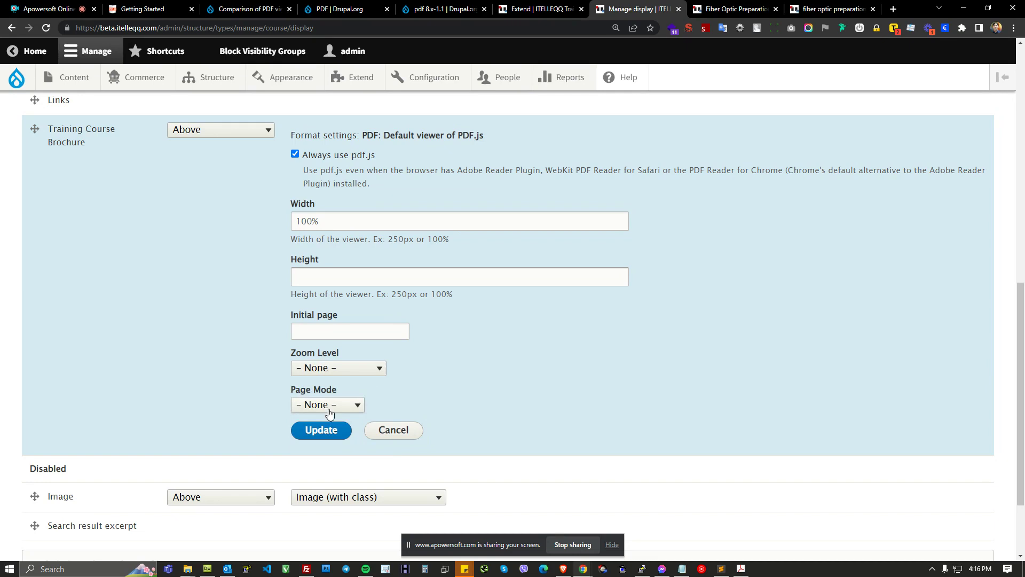
click(347, 408)
click(408, 398)
scroll(395, 159, up, 1)
drag(370, 189, 463, 189)
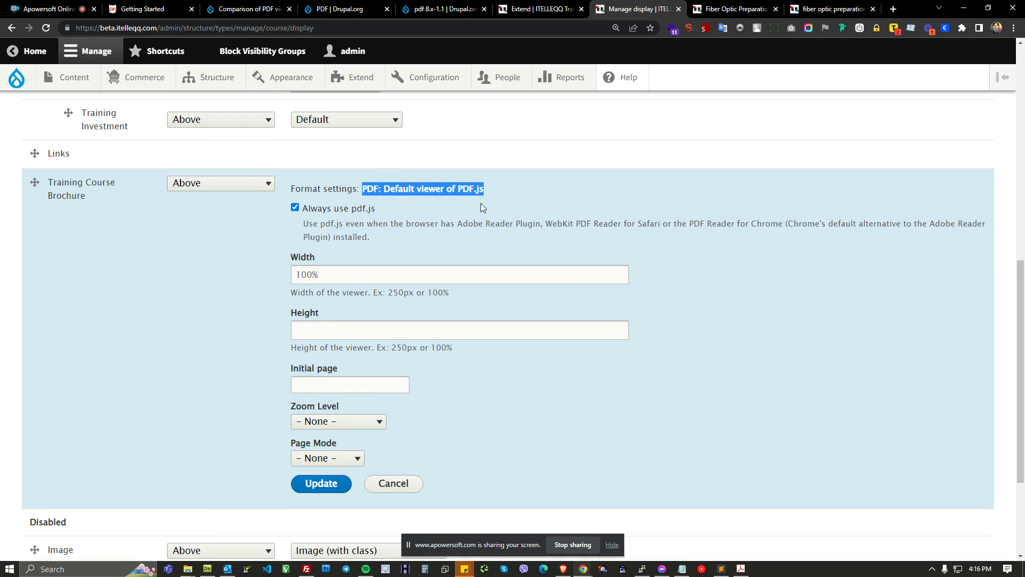
click(320, 483)
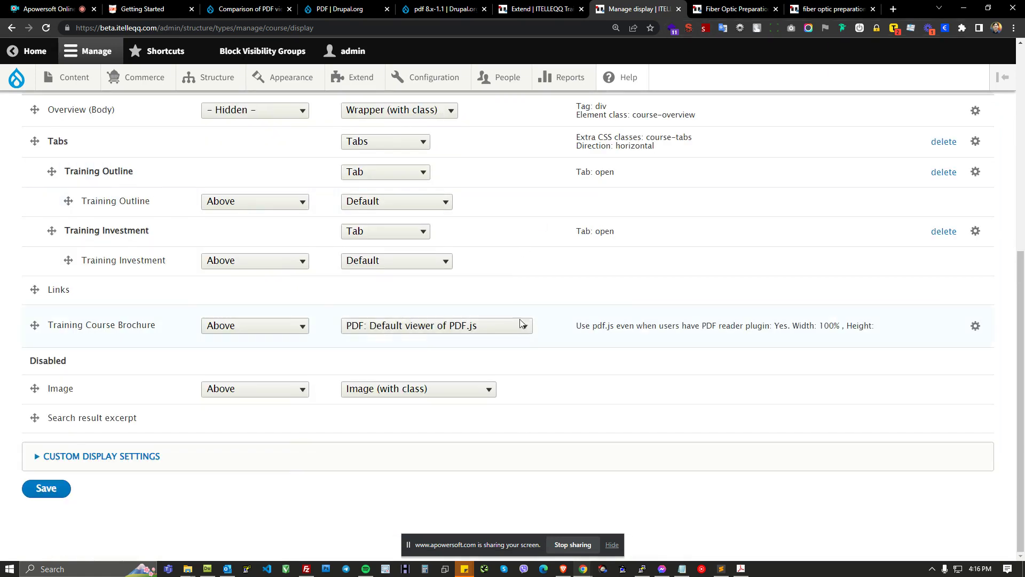
Step: Reload the live course page and scroll to check how the brochure is displayed
click(520, 323)
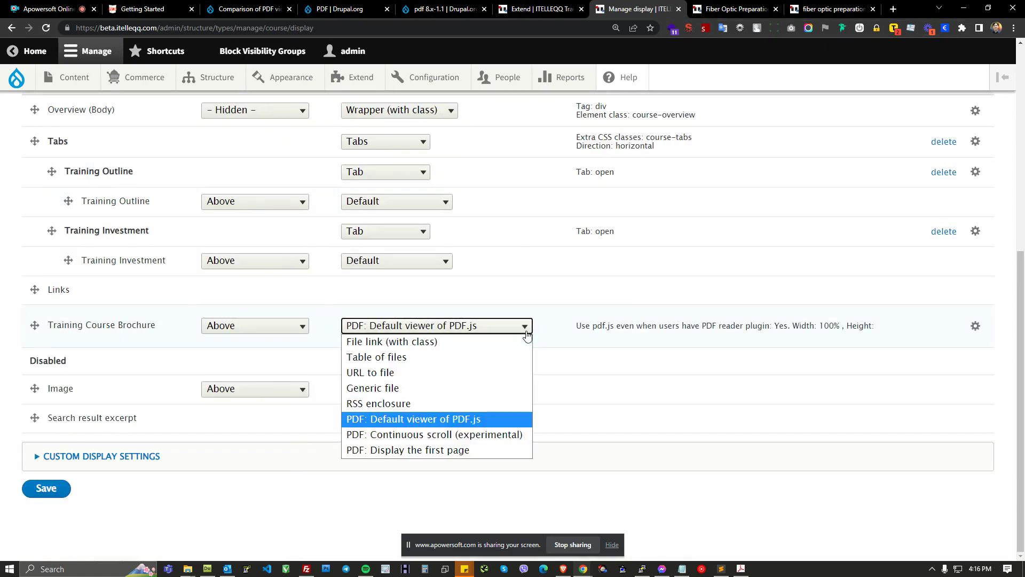
key(alt+Tab)
key(alt+Tab)
key(alt+Tab)
scroll(538, 389, down, 10)
key(F5)
scroll(553, 359, down, 6)
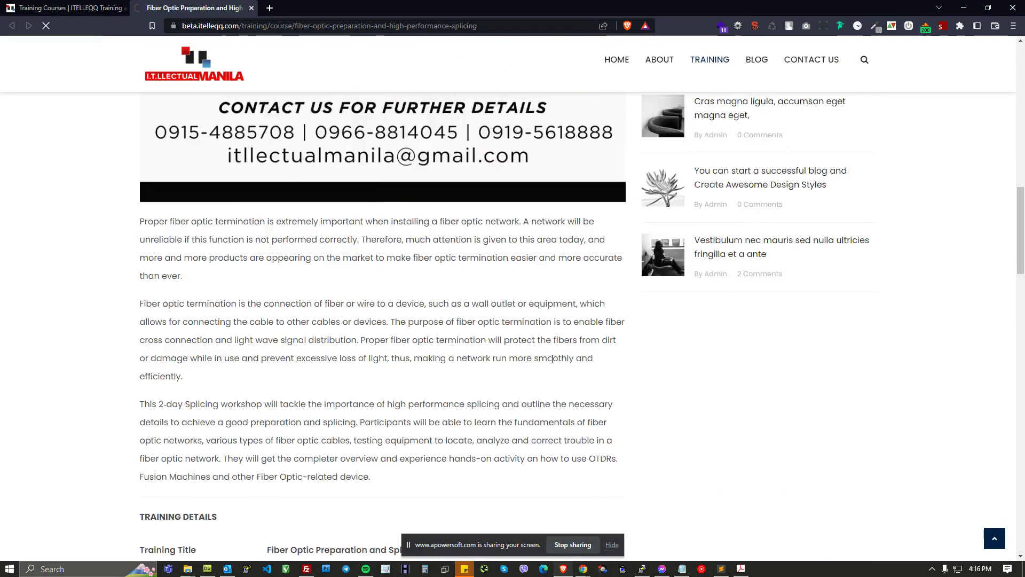
scroll(553, 359, down, 15)
scroll(906, 446, up, 5)
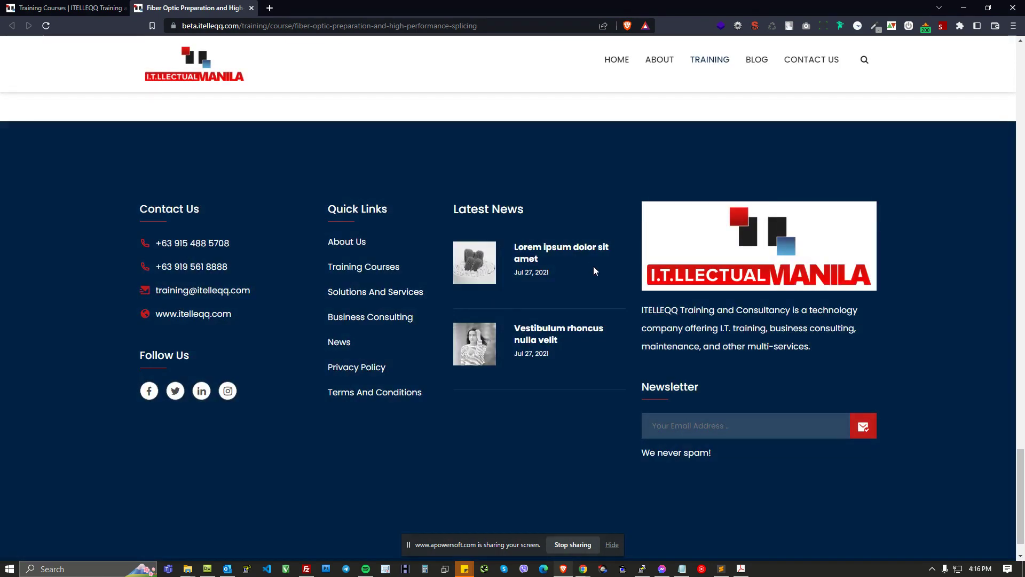
scroll(440, 238, up, 6)
drag(401, 314, 141, 315)
key(alt+Tab)
key(alt+Tab)
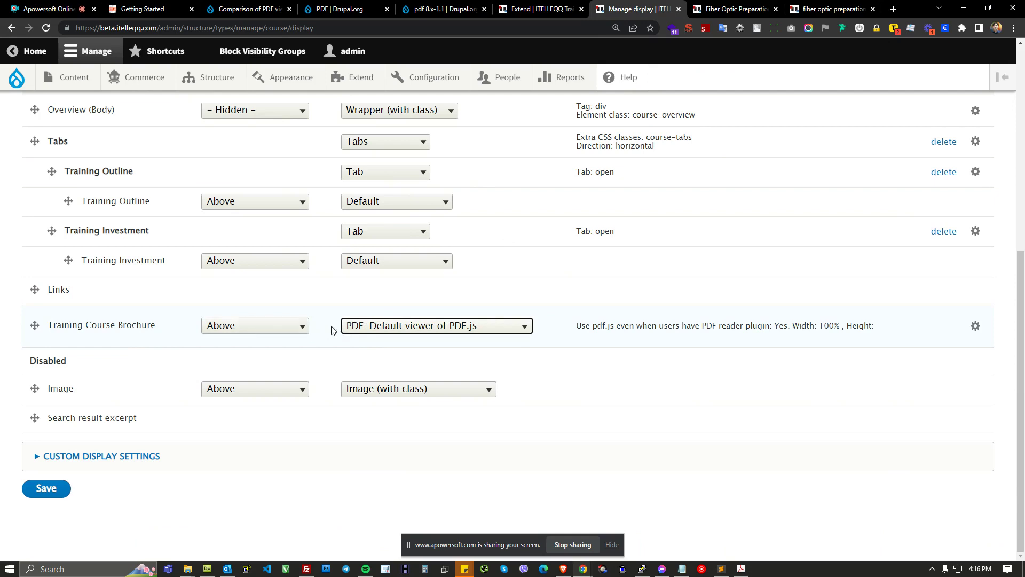
Step: Save the Course content type's display settings
click(361, 330)
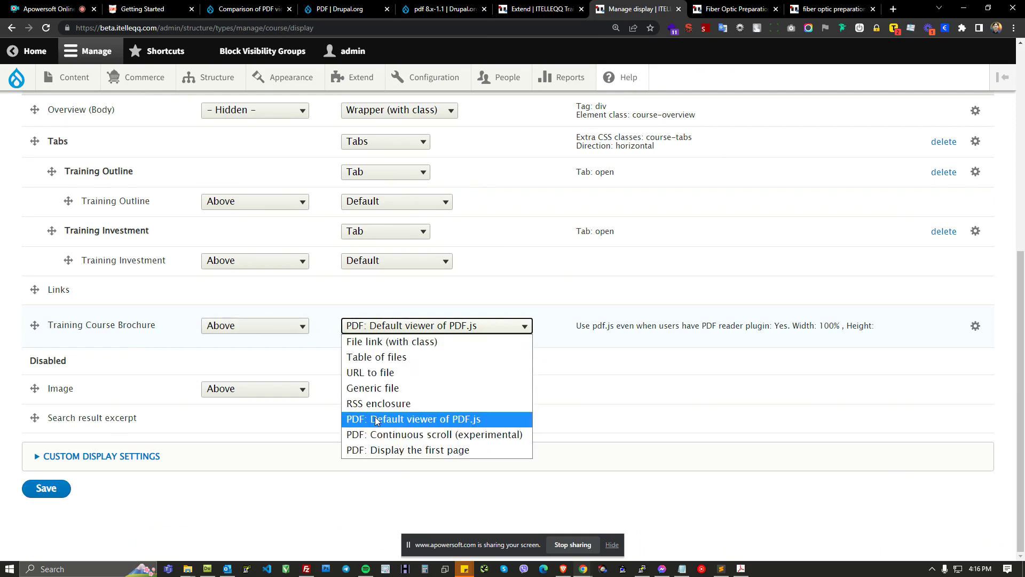
click(63, 491)
click(53, 489)
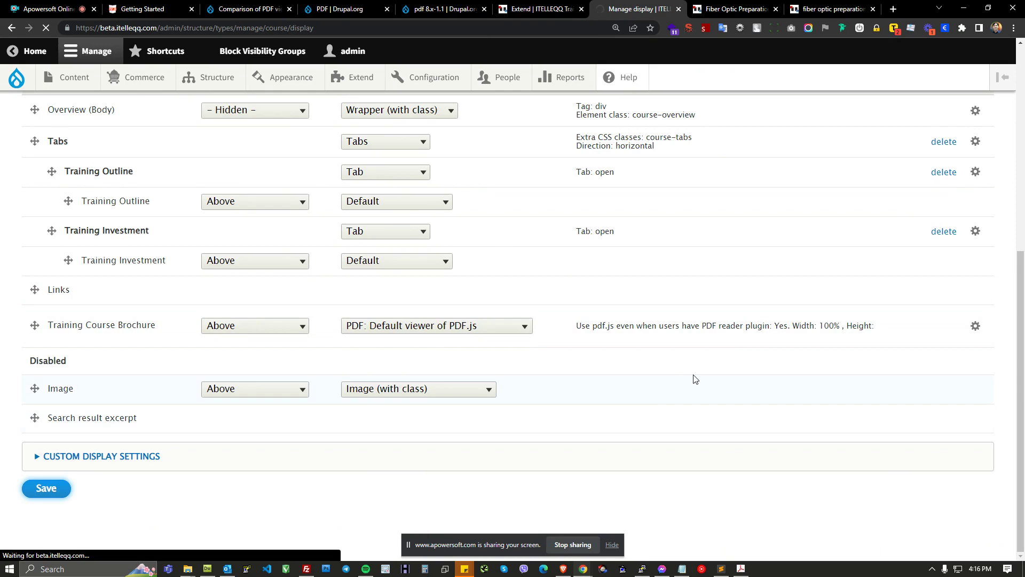
Step: Reload the live course page and scroll through the pages of the embedded brochure viewer
key(alt+Tab)
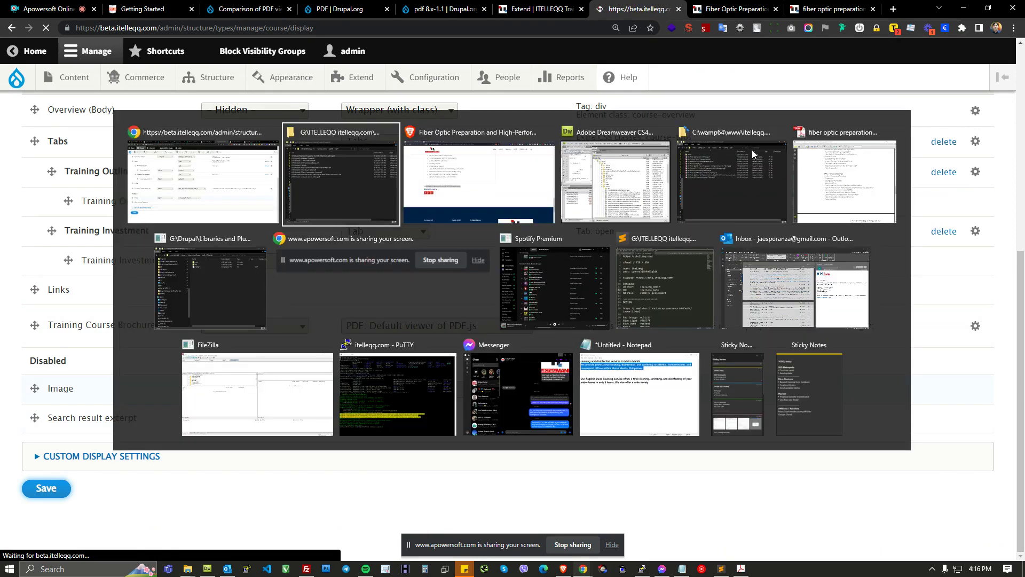
key(alt+Tab)
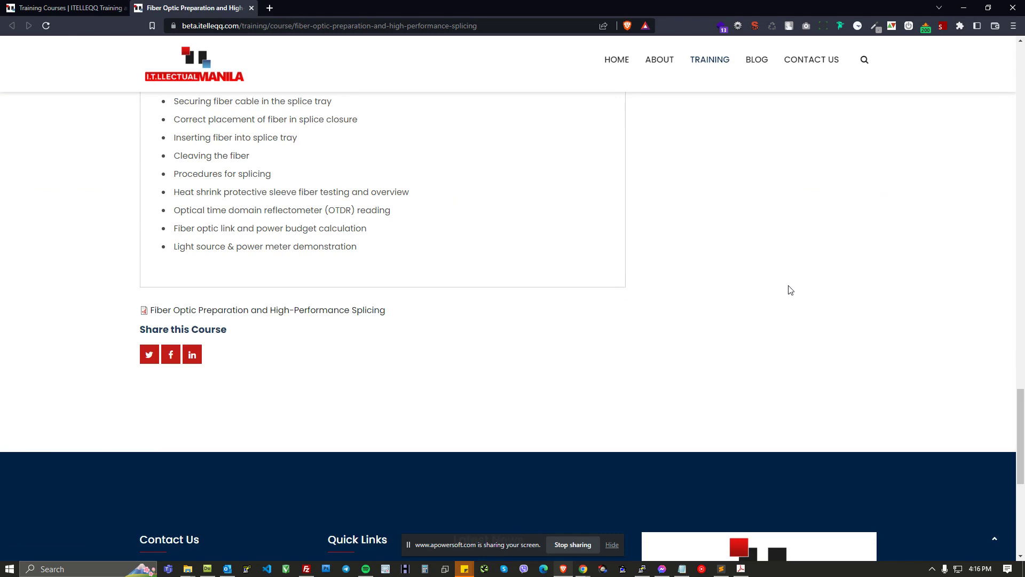
key(F5)
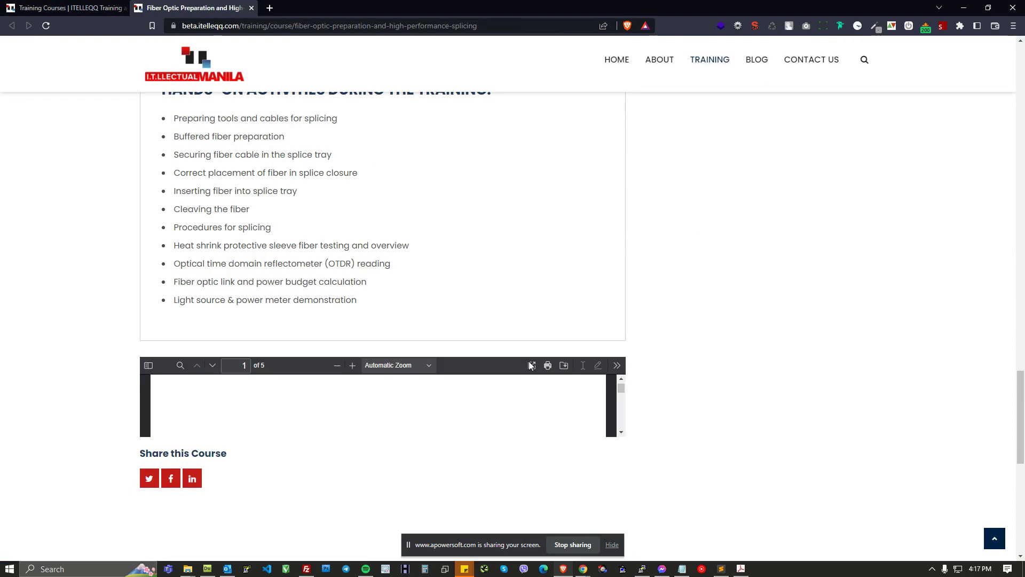
scroll(648, 374, down, 1)
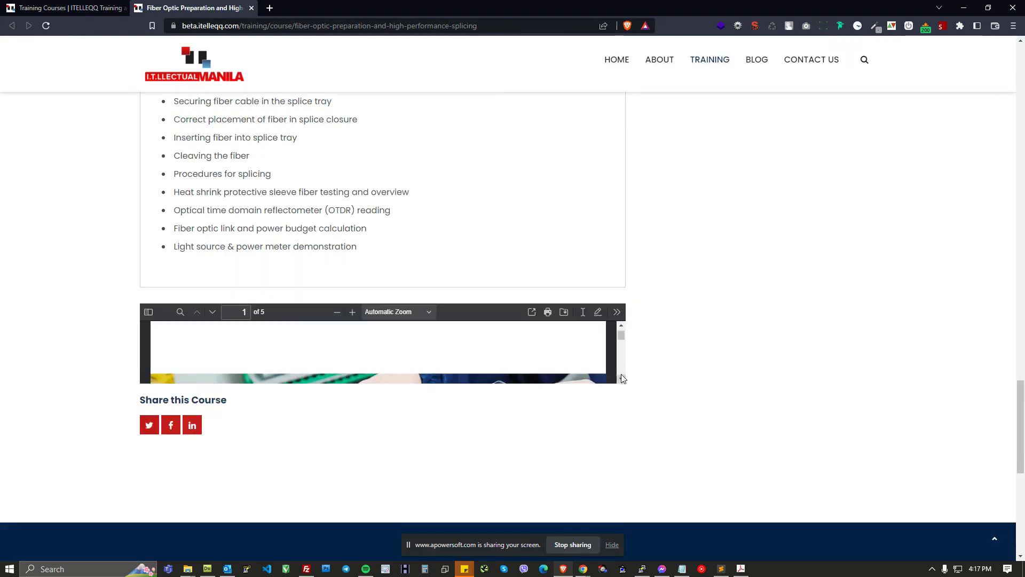
drag(621, 338, 621, 341)
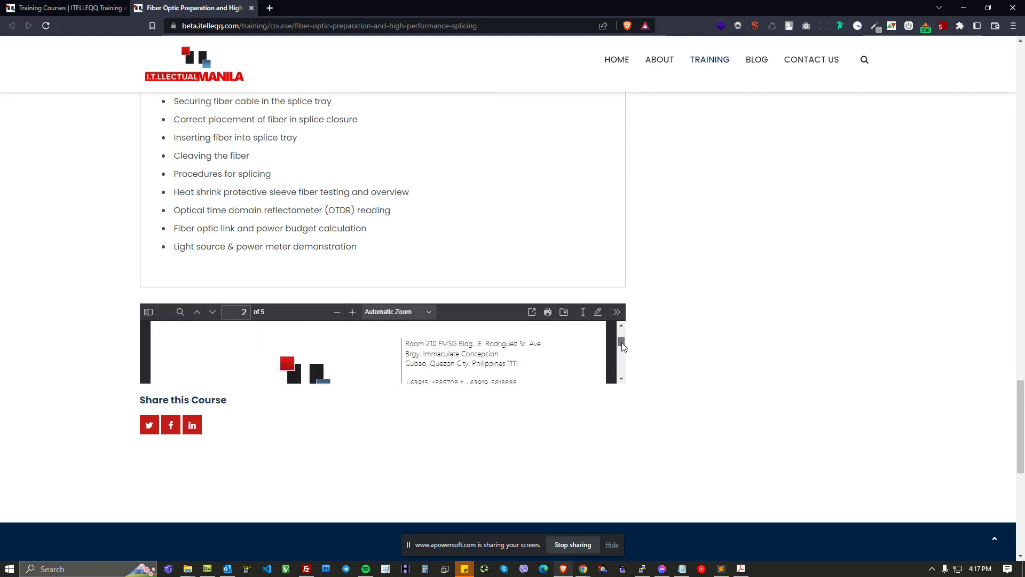
key(alt+Tab)
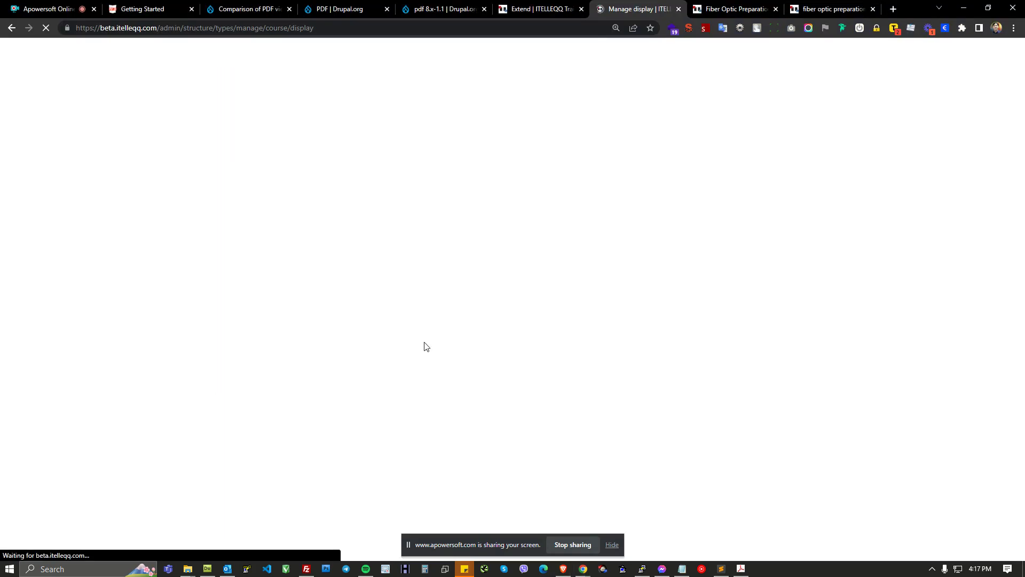
key(alt+Tab)
scroll(538, 369, down, 1)
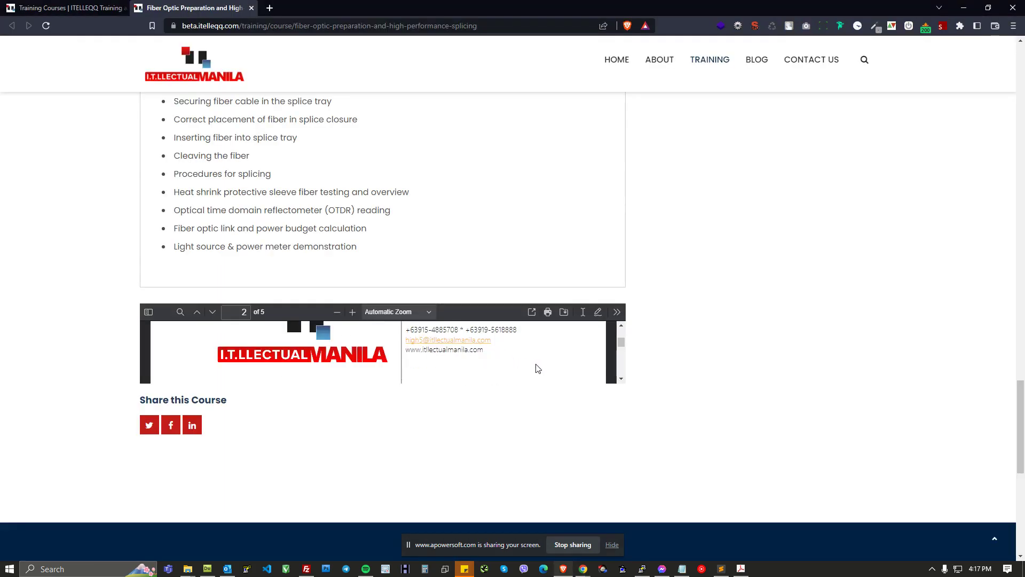
Step: Set the brochure viewer's height to 100%, like the width, apply it and save the display settings
key(alt+Tab)
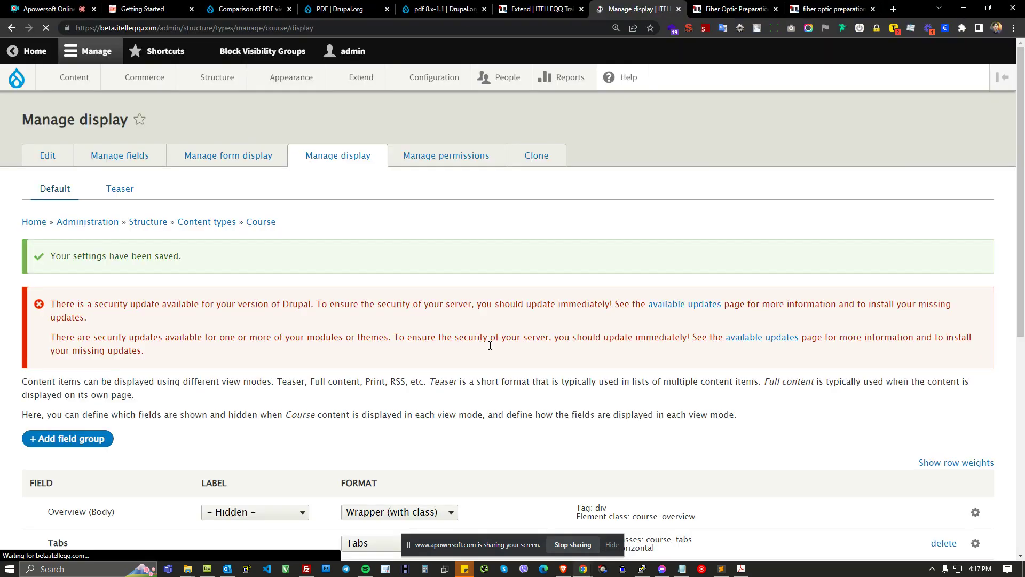
scroll(480, 369, down, 5)
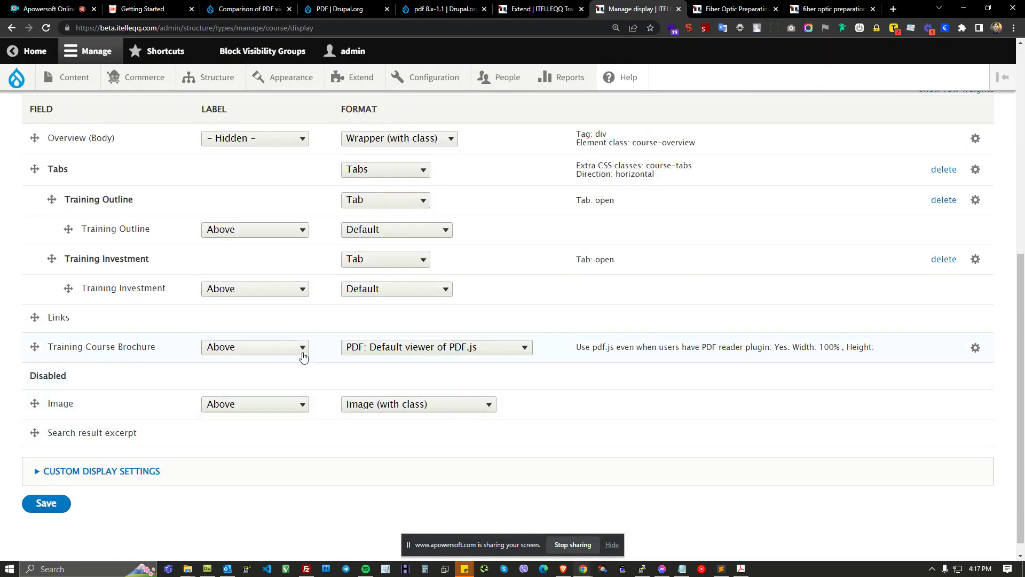
click(975, 350)
scroll(396, 234, up, 1)
click(410, 244)
drag(342, 182, 231, 184)
key(ctrl+c)
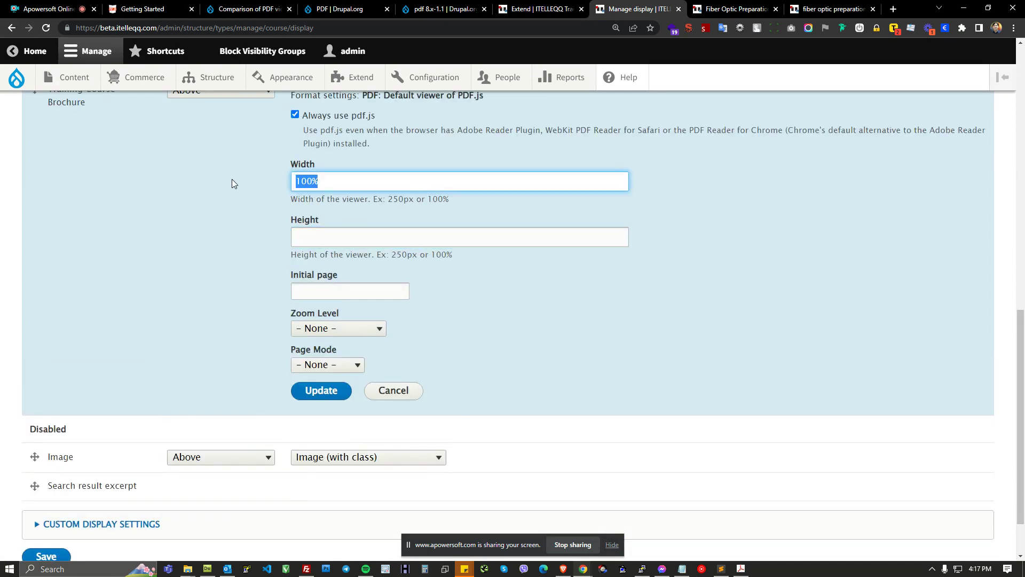
click(342, 237)
key(ctrl+v)
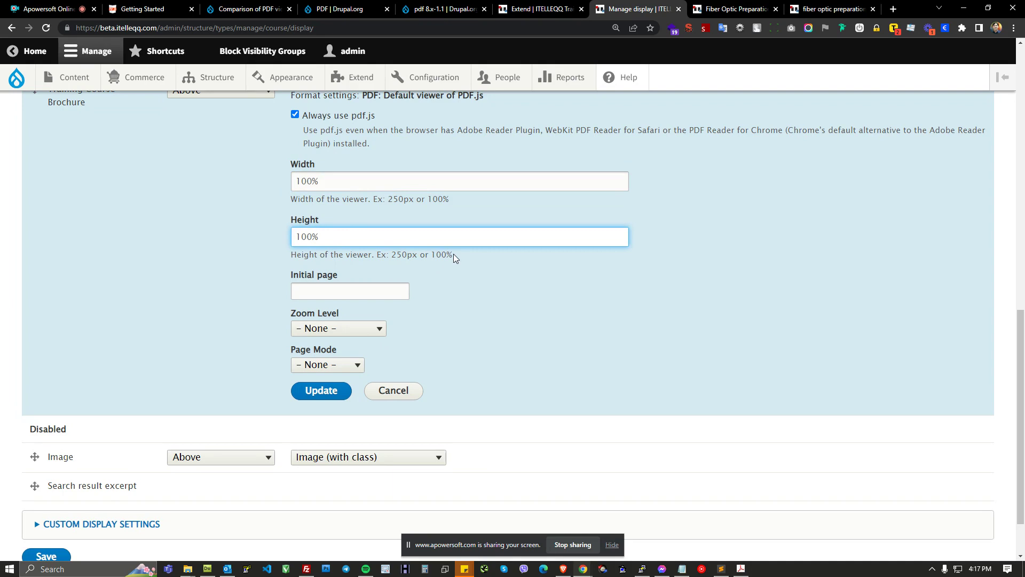
drag(453, 254, 432, 257)
click(347, 236)
double_click(399, 254)
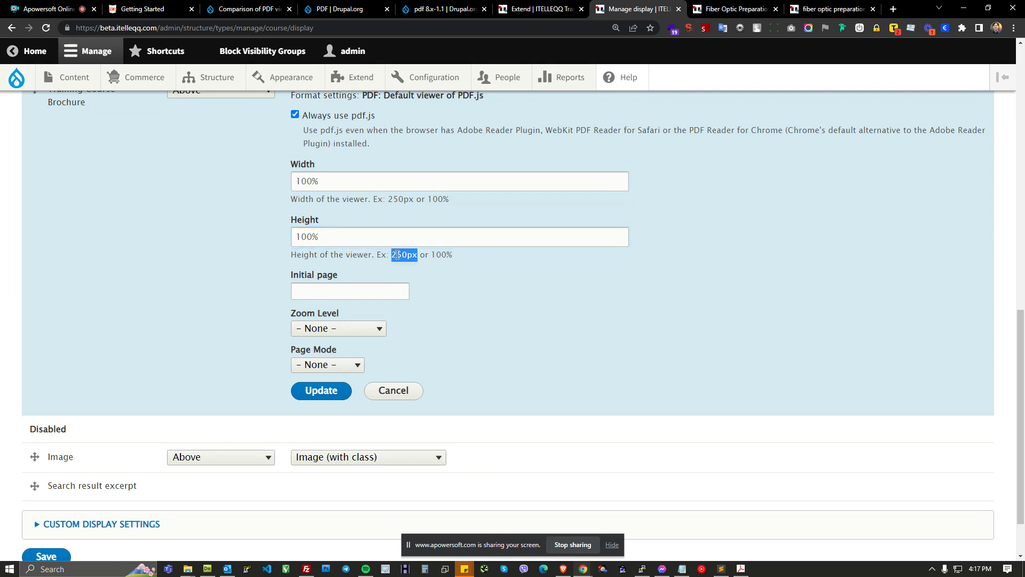
click(445, 242)
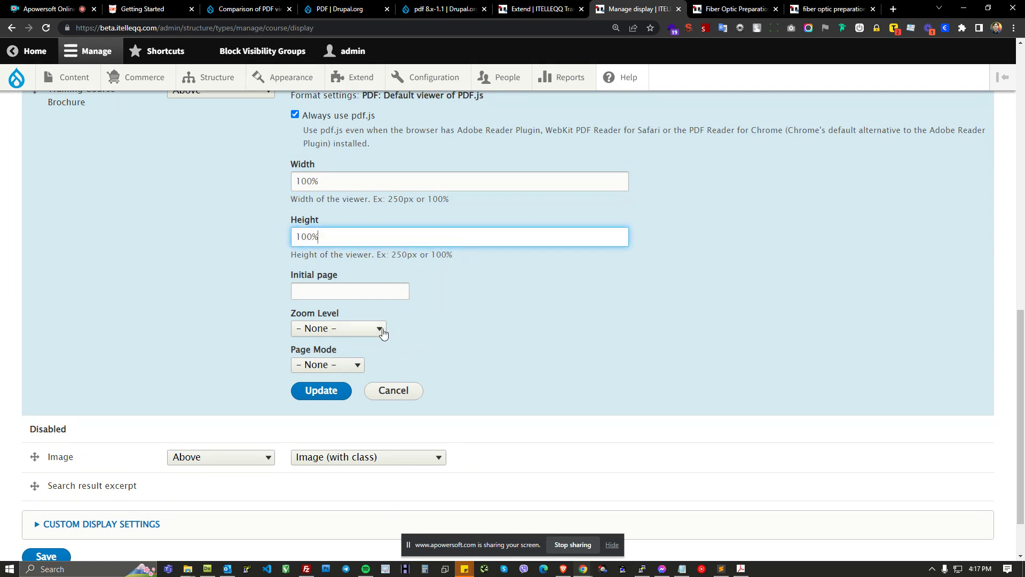
click(332, 390)
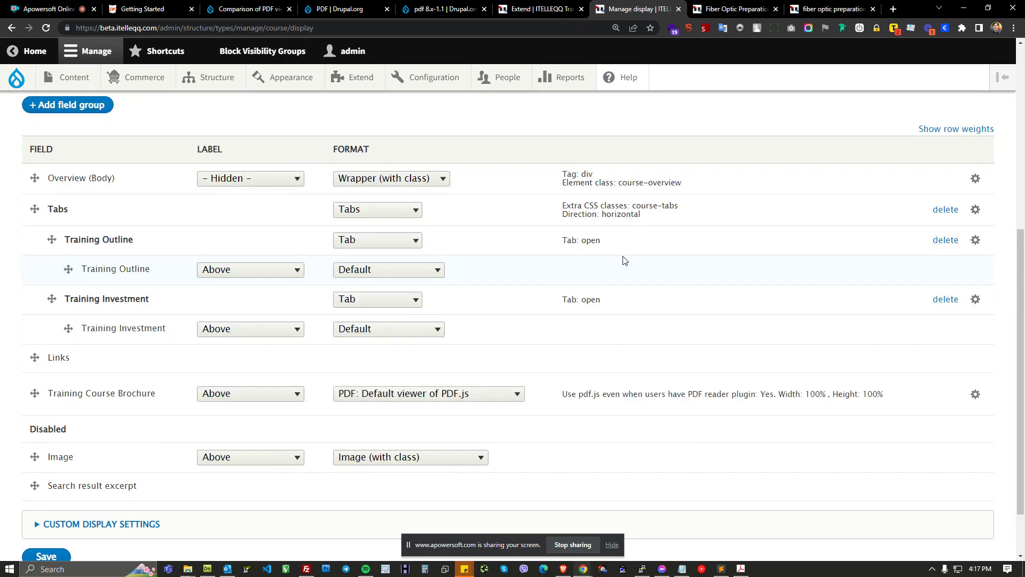
scroll(231, 437, down, 1)
click(46, 488)
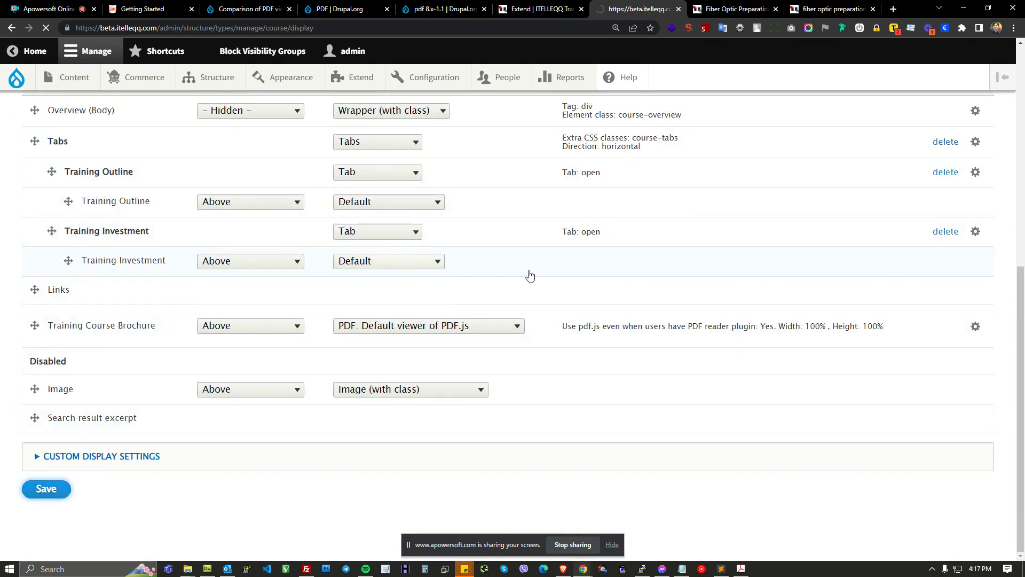
Step: Reload the live course page to check the brochure viewer at the new height, then return to the display settings
key(alt+Tab)
key(F5)
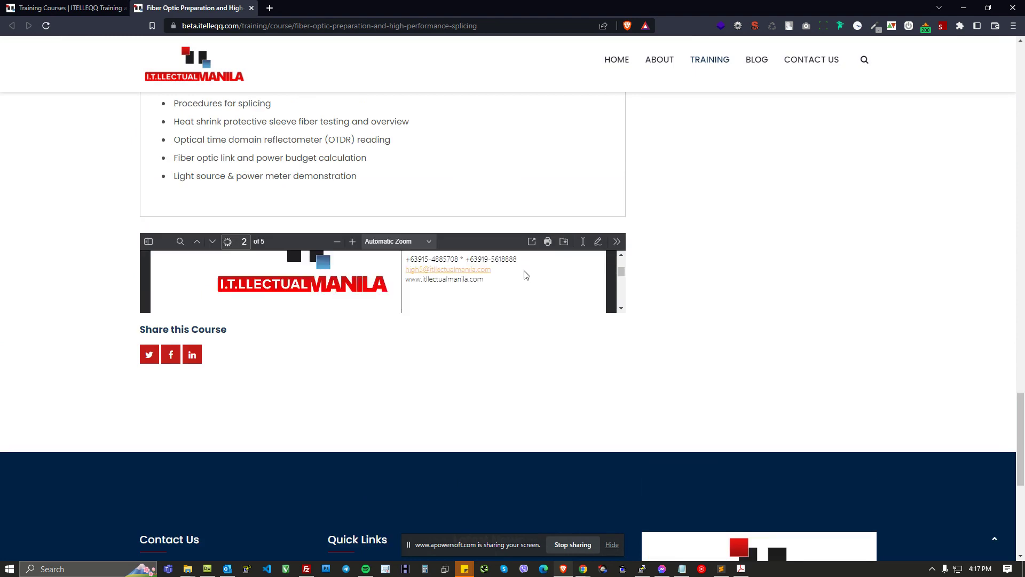
mouse_move(621, 273)
mouse_down()
mouse_move(621, 261)
mouse_move(621, 270)
mouse_up()
key(alt+Tab)
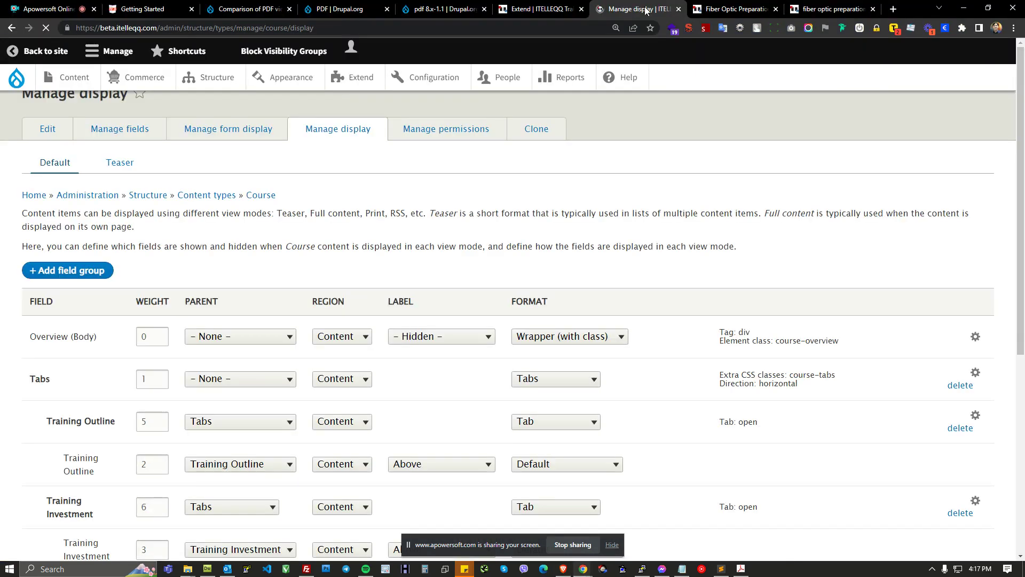
key(alt+Tab)
key(alt+Tab)
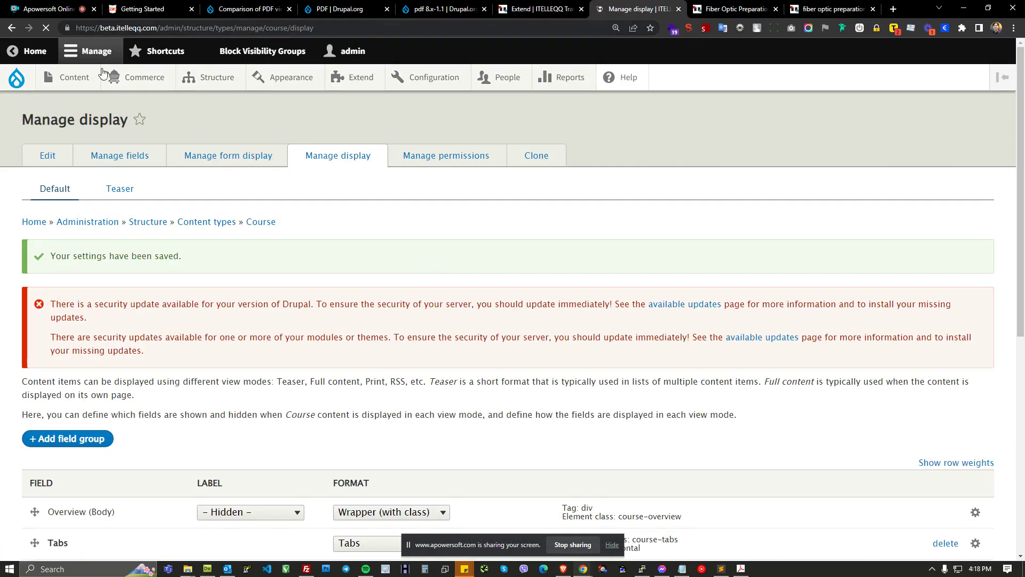
Step: Set the brochure viewer's zoom level to Fit Page, apply it and save the Course display settings
mouse_move(31, 81)
click(64, 131)
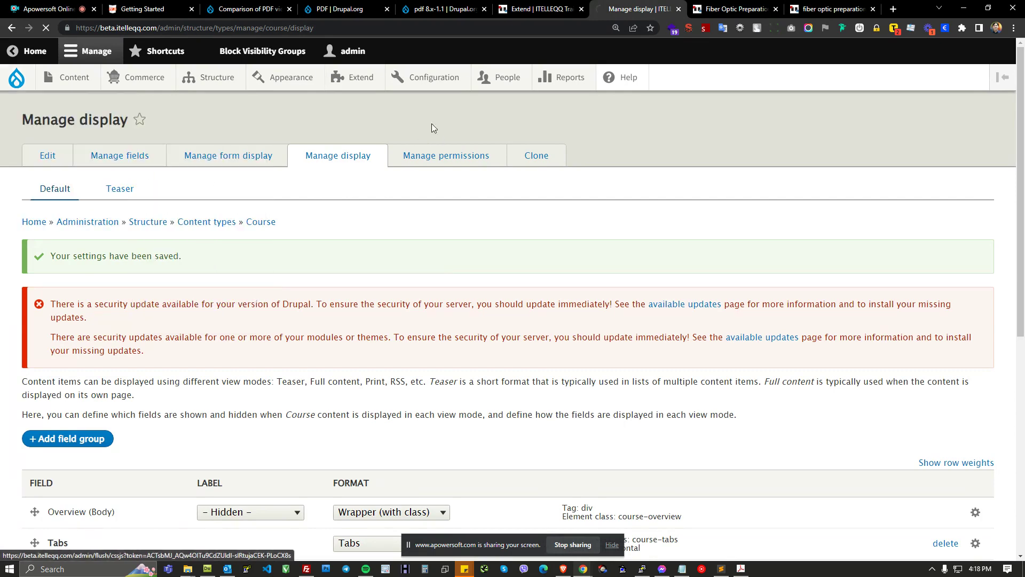
scroll(667, 225, down, 4)
scroll(667, 224, down, 3)
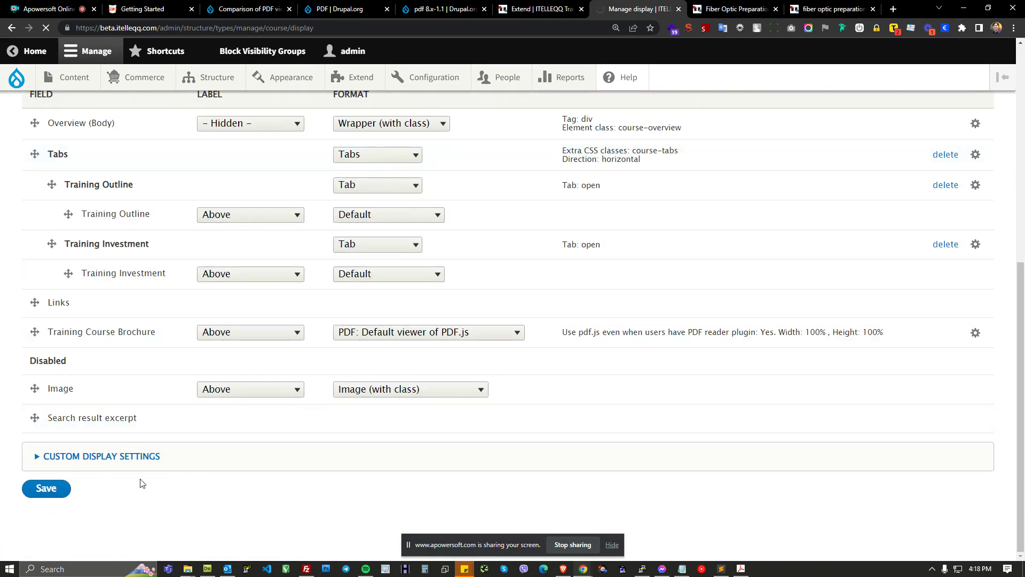
scroll(217, 383, down, 7)
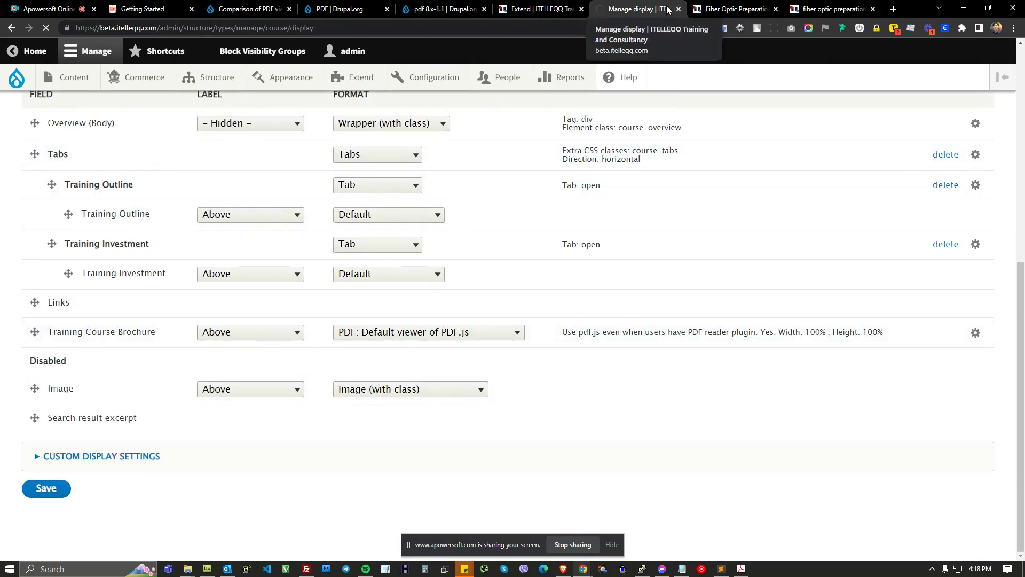
scroll(347, 242, up, 1)
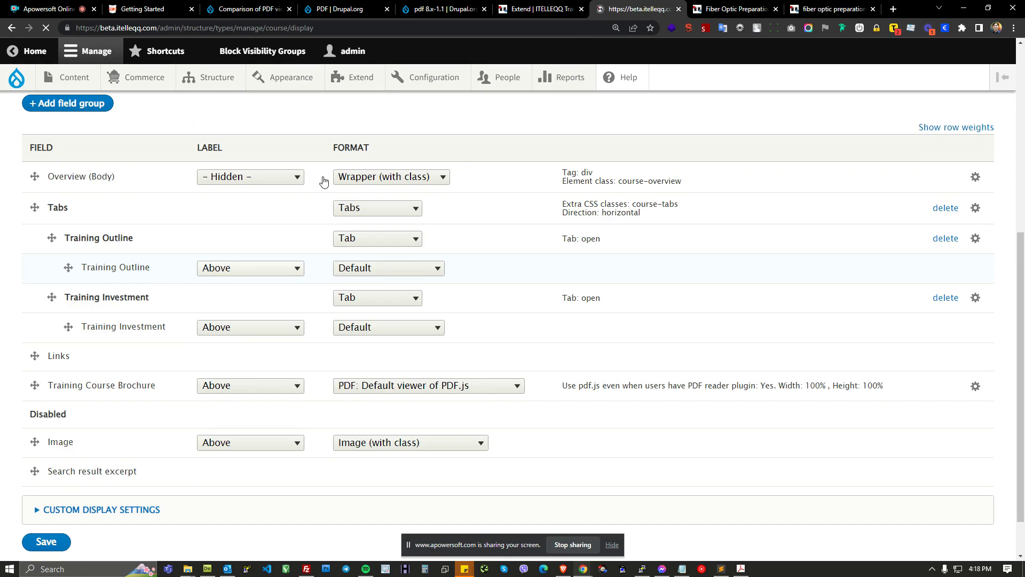
scroll(321, 178, up, 6)
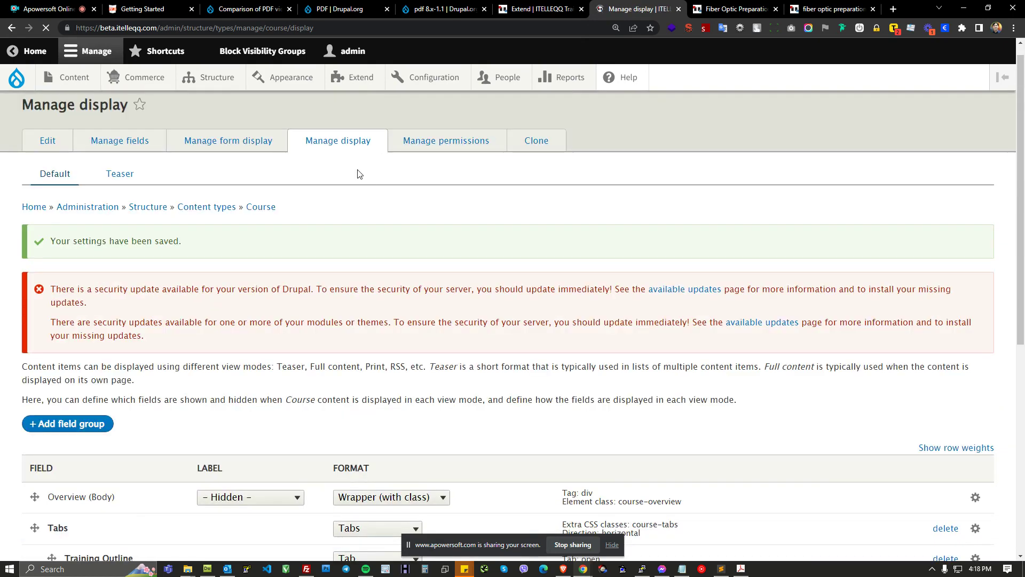
scroll(523, 309, down, 7)
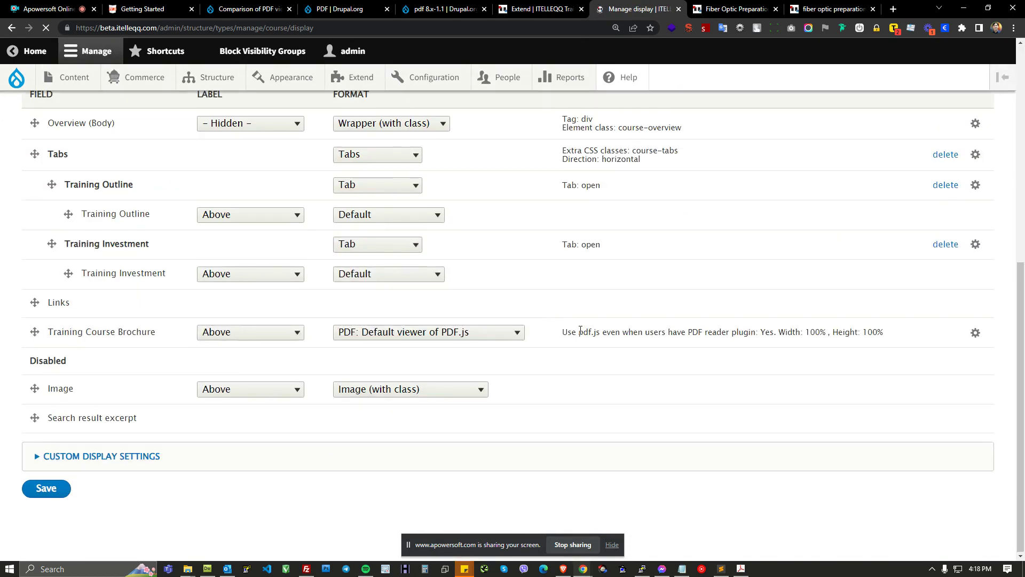
click(976, 333)
click(373, 264)
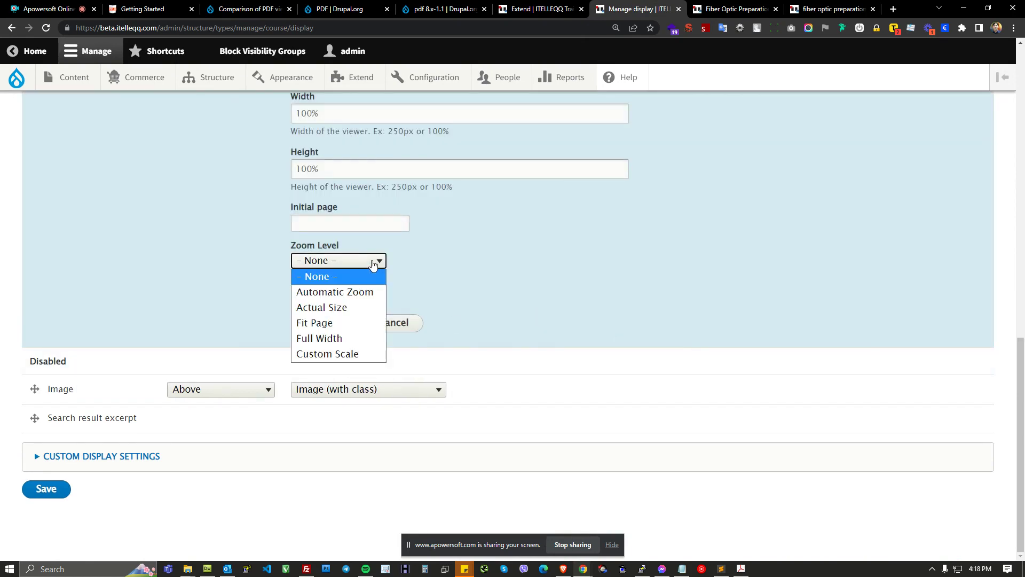
click(357, 291)
click(374, 263)
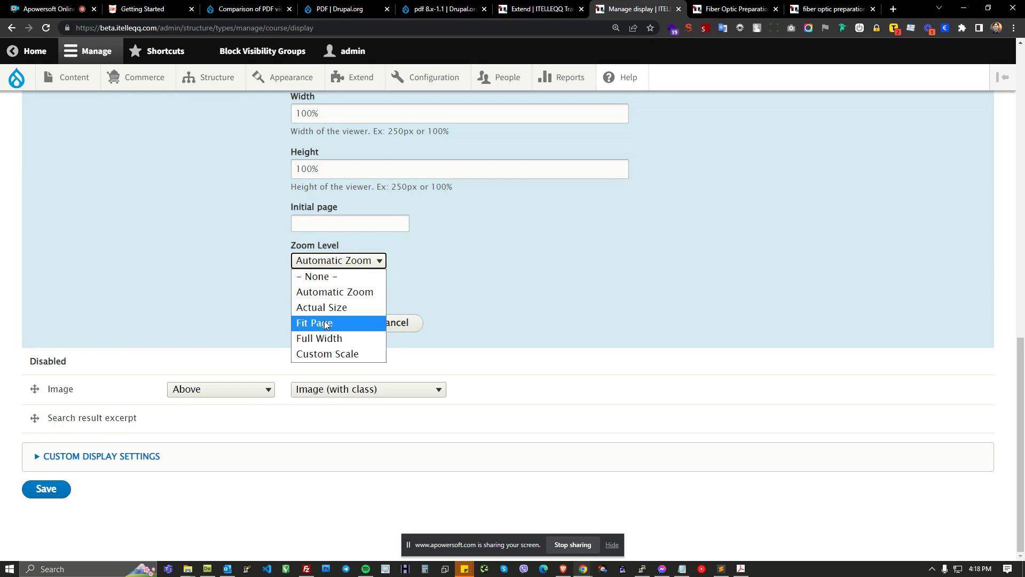
click(327, 340)
click(372, 261)
click(315, 322)
click(337, 297)
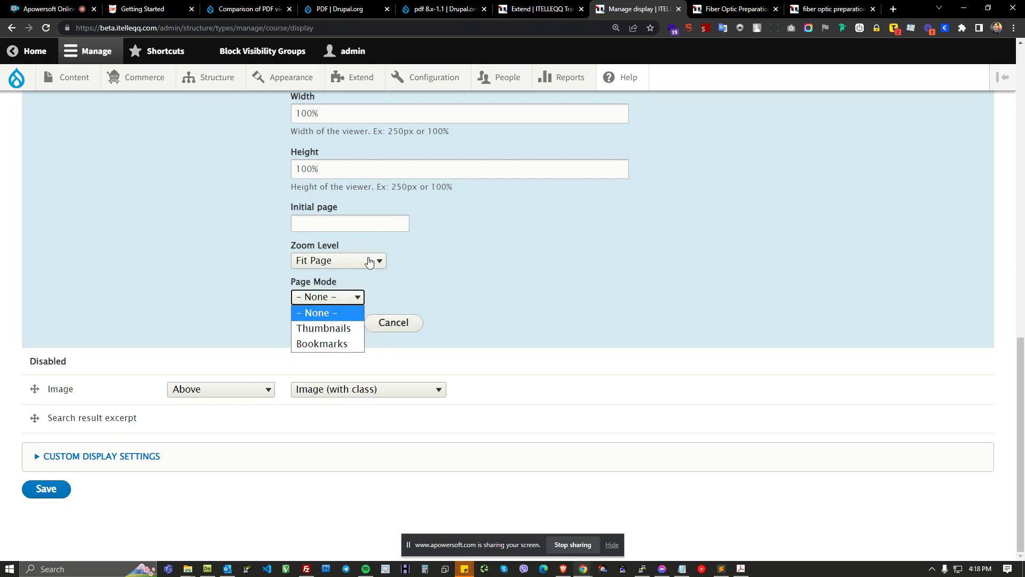
click(344, 296)
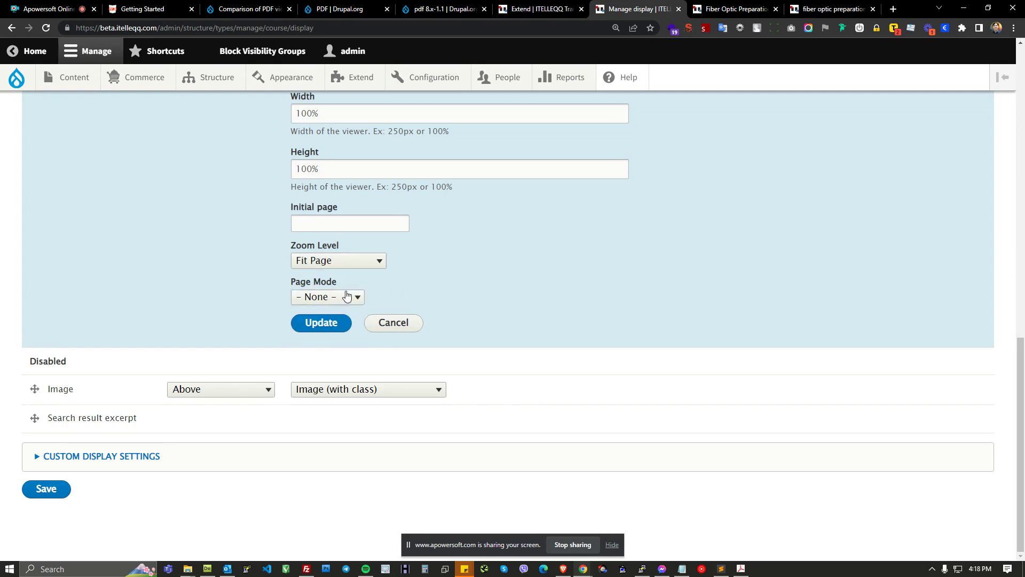
click(339, 296)
click(406, 297)
click(328, 325)
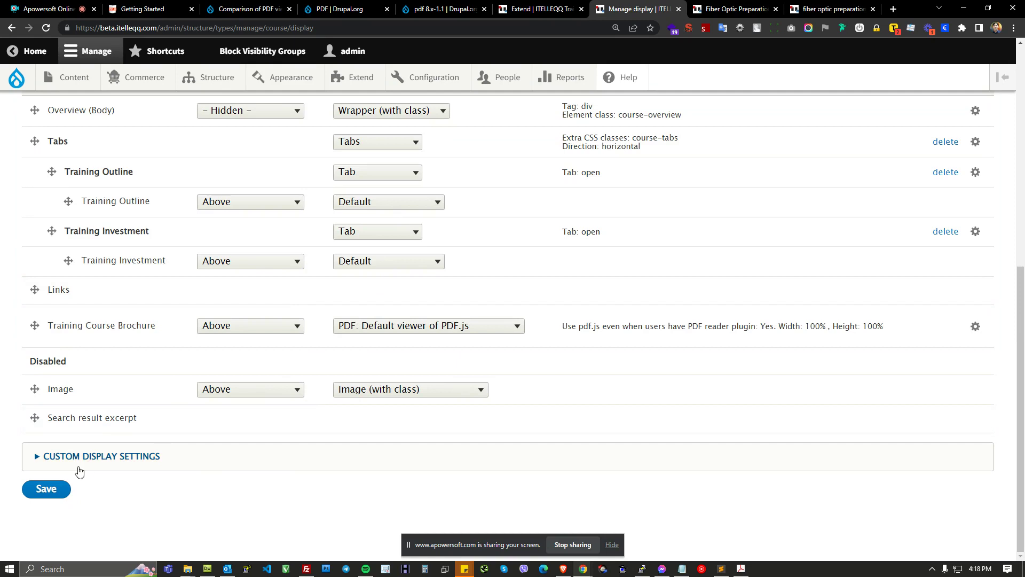
click(47, 489)
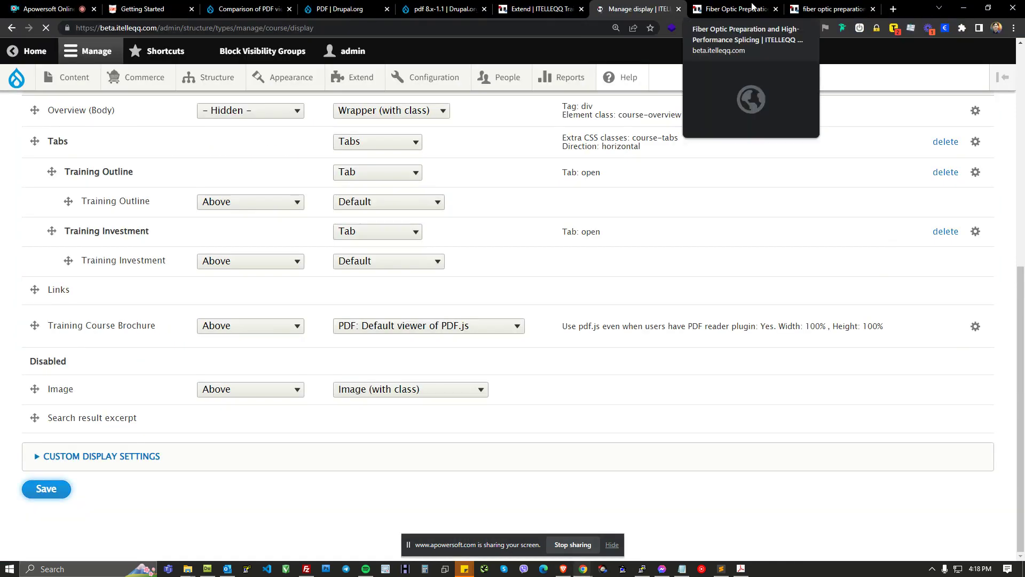
Step: Open the Performance configuration page in a new tab and clear all caches
click(748, 6)
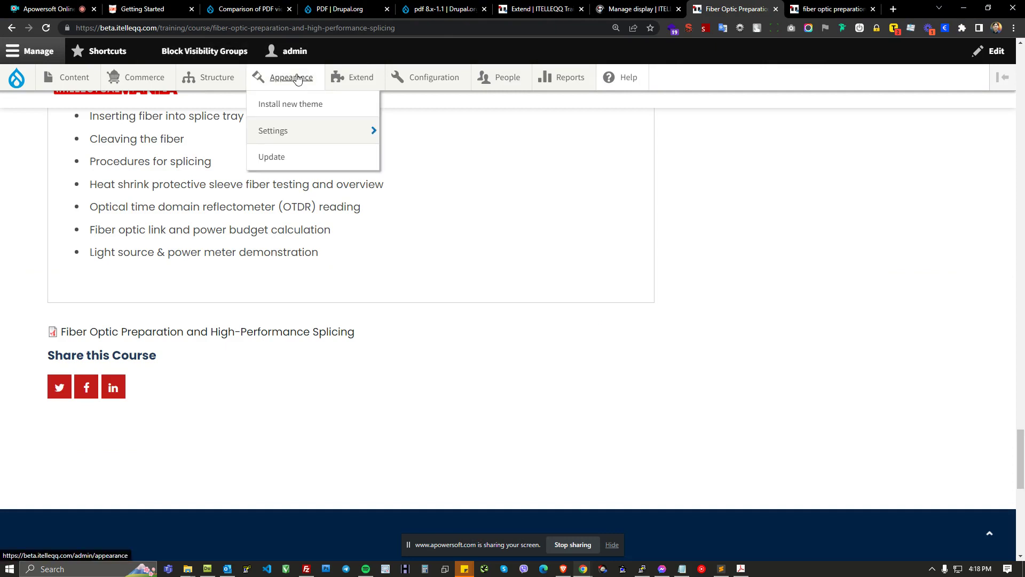
mouse_move(431, 81)
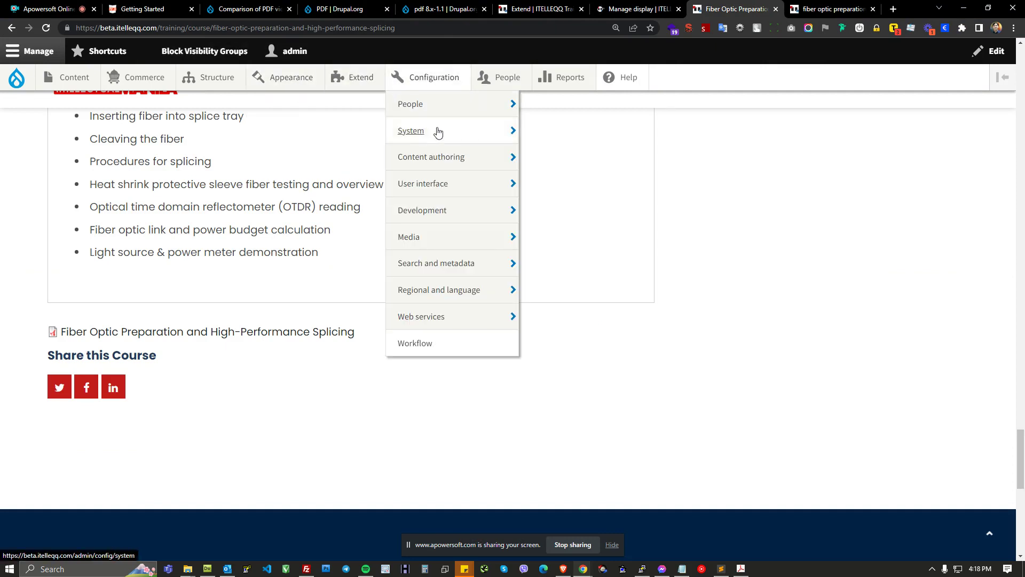
mouse_move(434, 211)
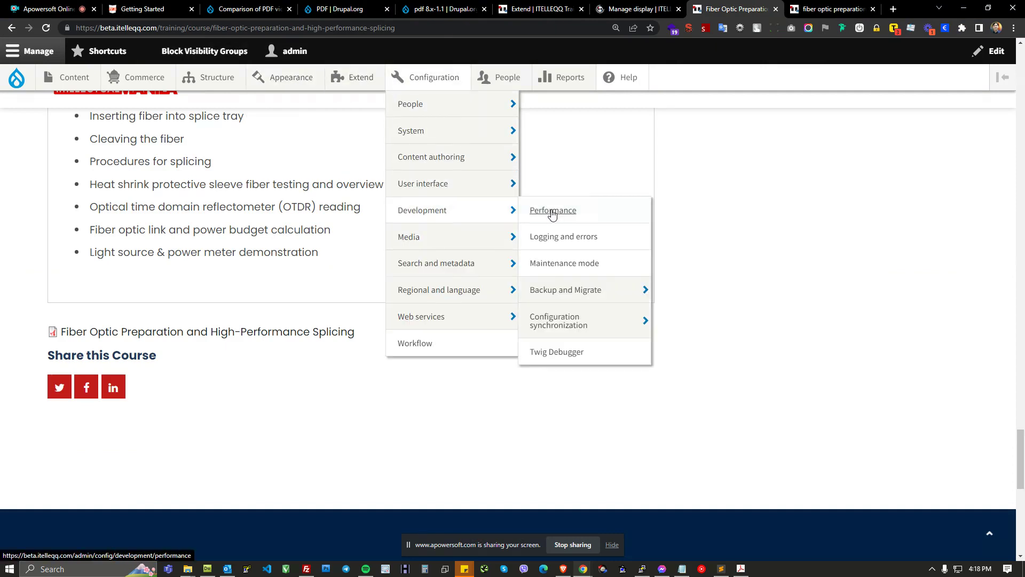
middle_click(550, 211)
click(739, 12)
click(825, 9)
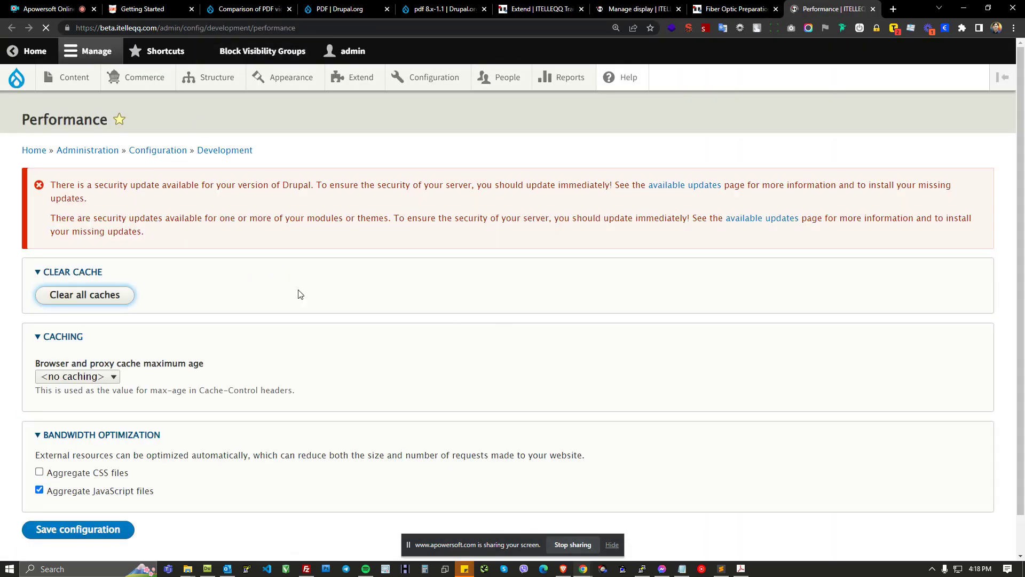
click(115, 299)
Step: Reload the live course page and try the embedded viewer's zoom options on the brochure
click(635, 8)
drag(636, 7, 868, 9)
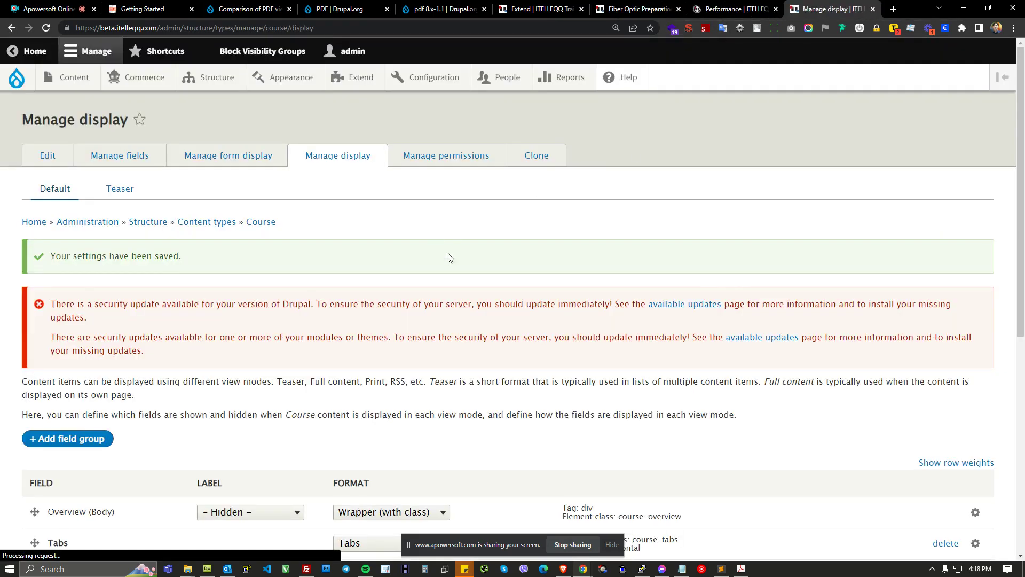
scroll(273, 352, down, 7)
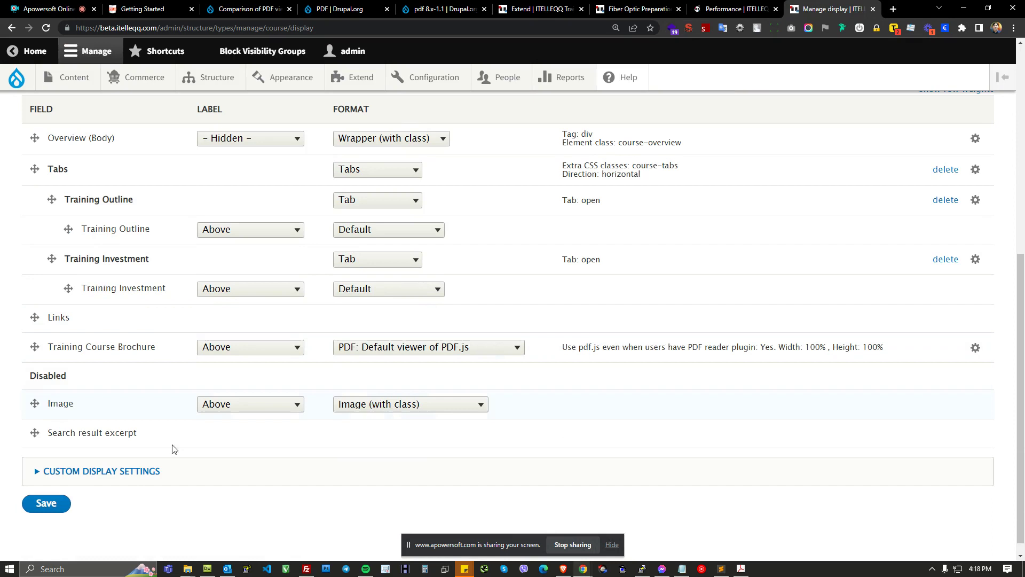
click(563, 568)
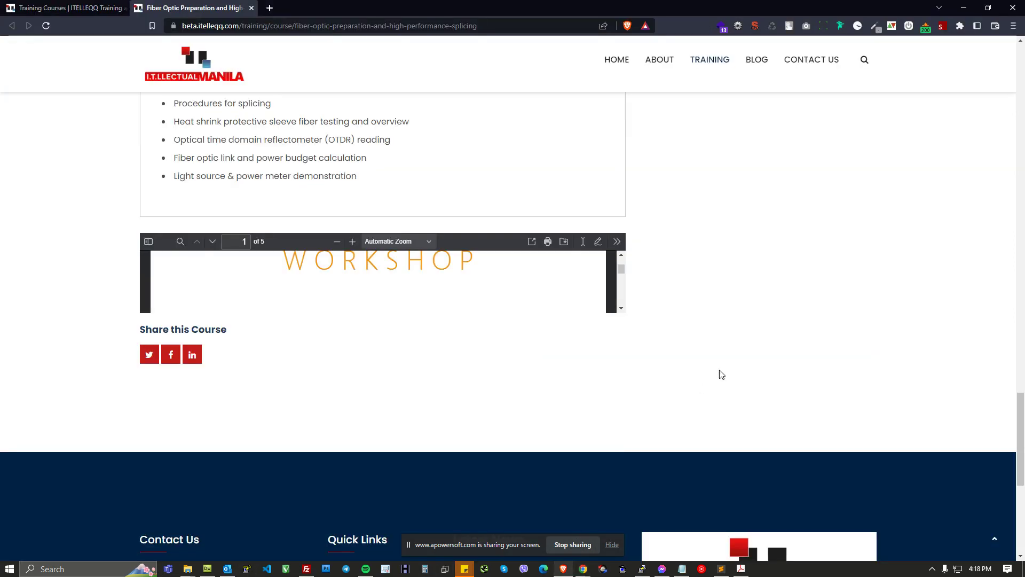
key(F5)
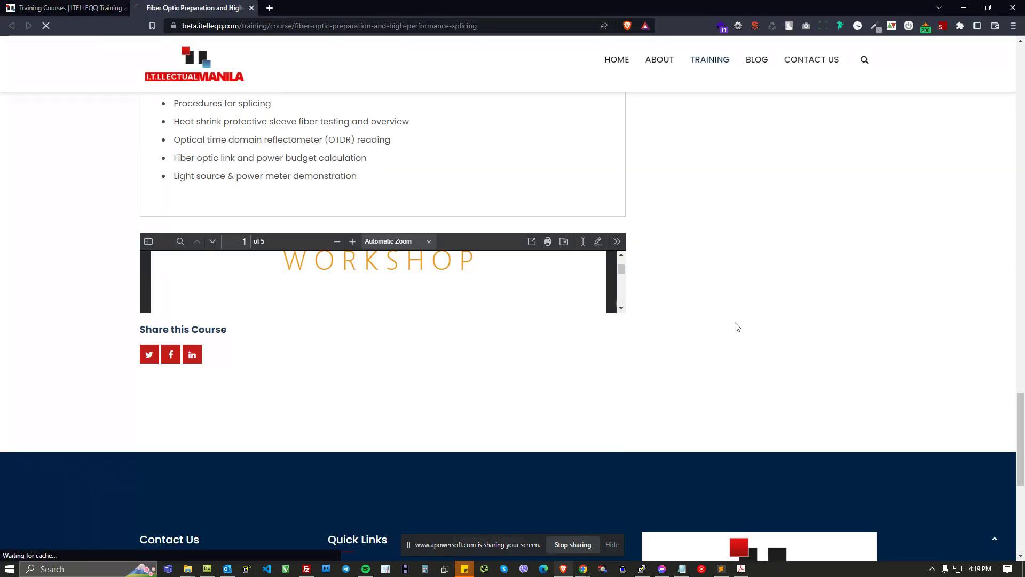
click(127, 8)
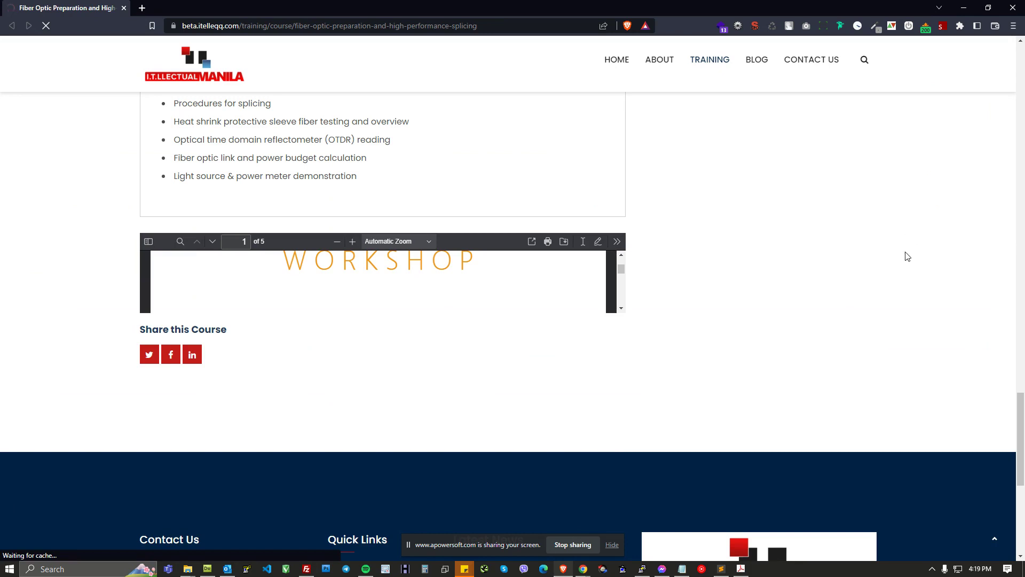
scroll(754, 332, up, 1)
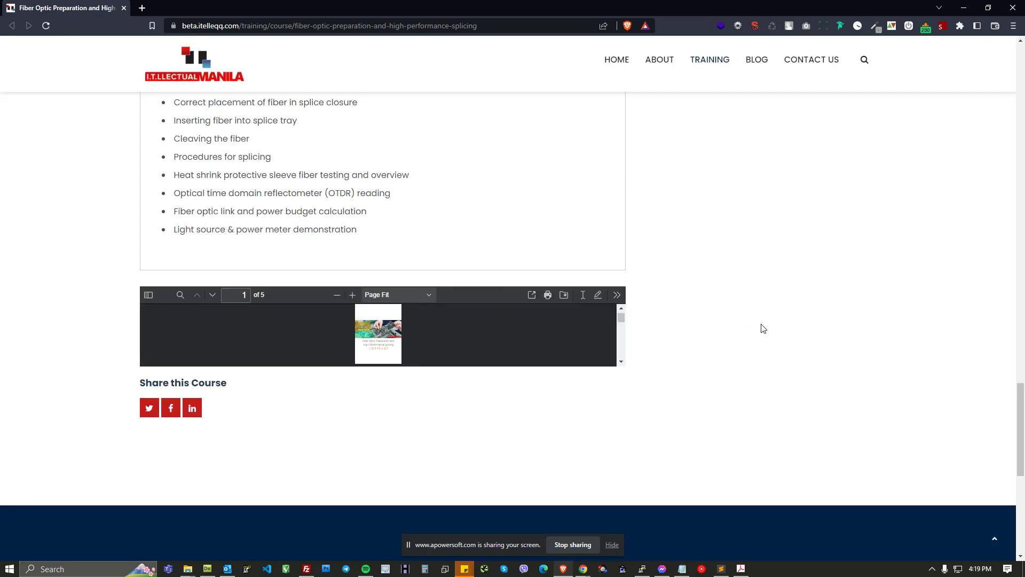
click(424, 297)
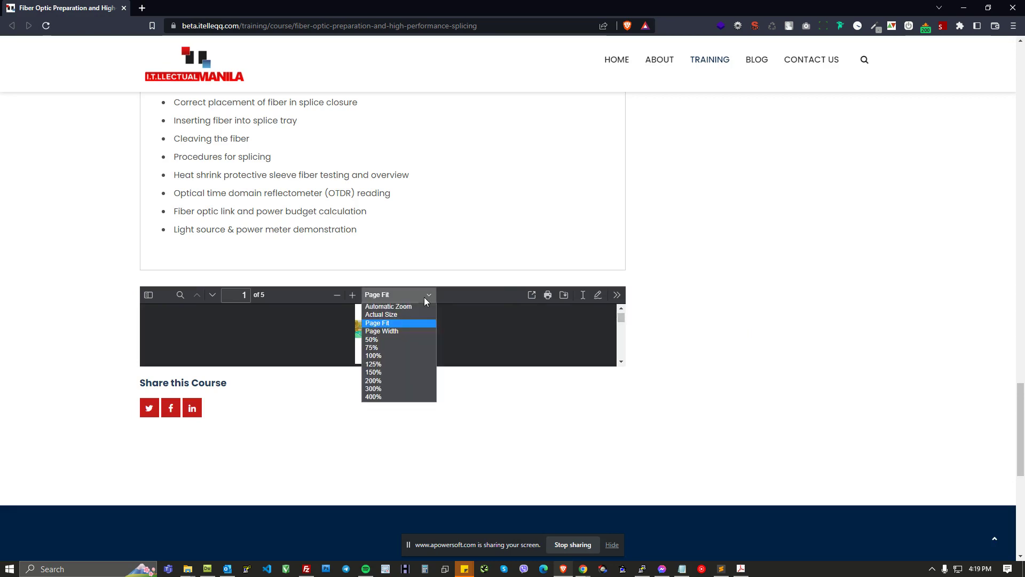
click(396, 306)
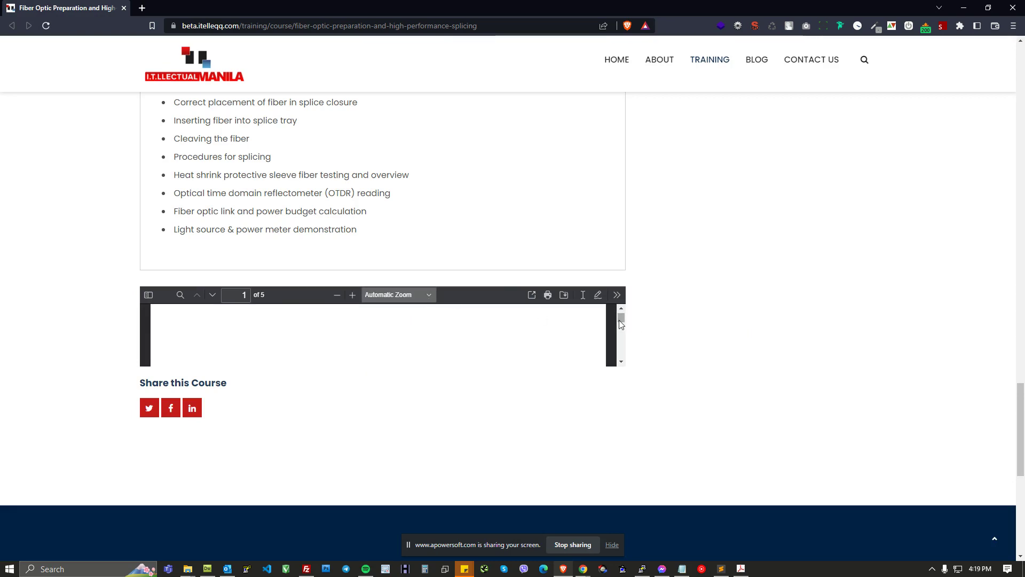
drag(619, 319, 619, 342)
Step: Open the browser developer tools on the course page and dock them to the right
right_click(696, 319)
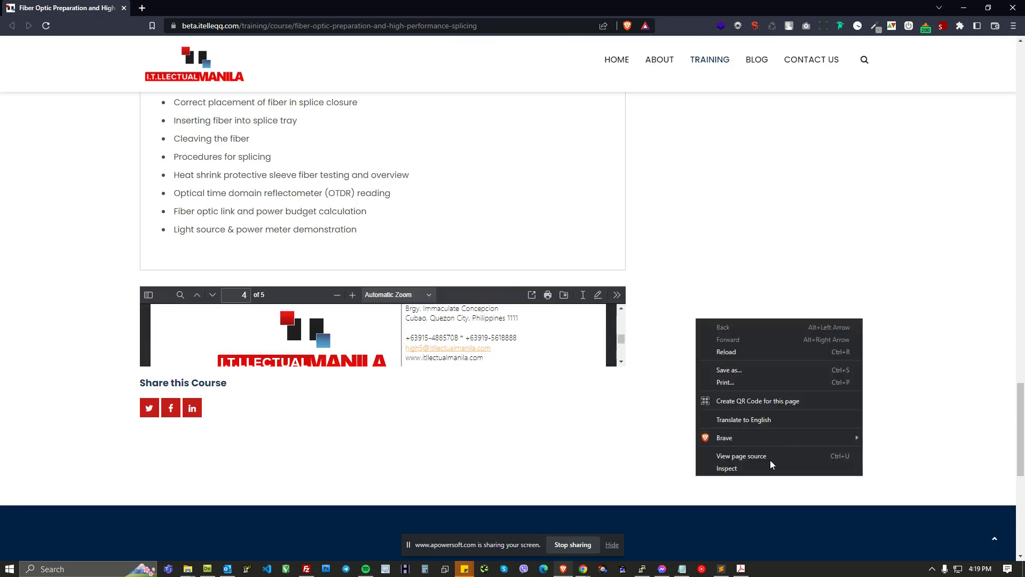
click(759, 473)
scroll(767, 206, down, 2)
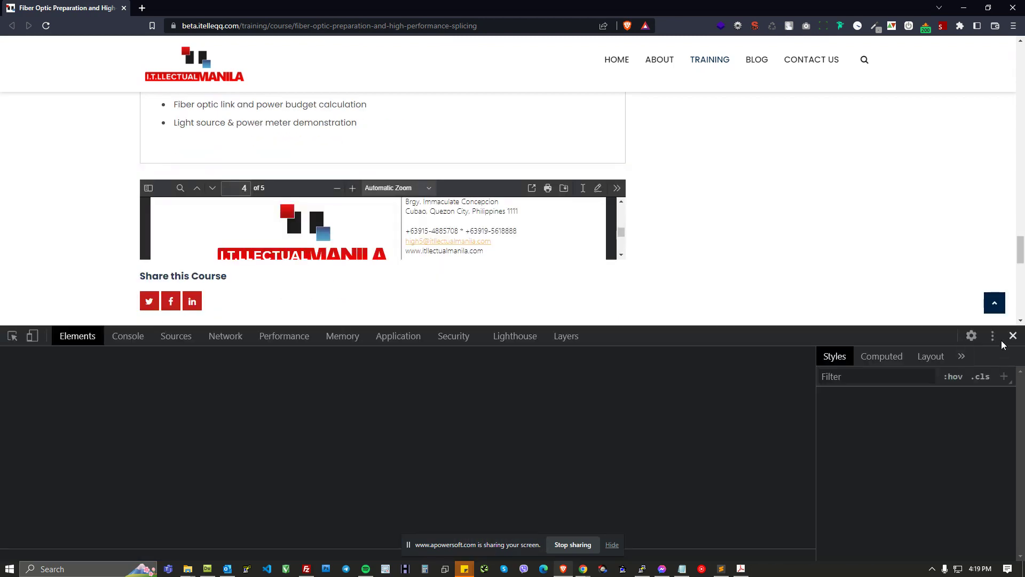
click(992, 336)
click(1008, 361)
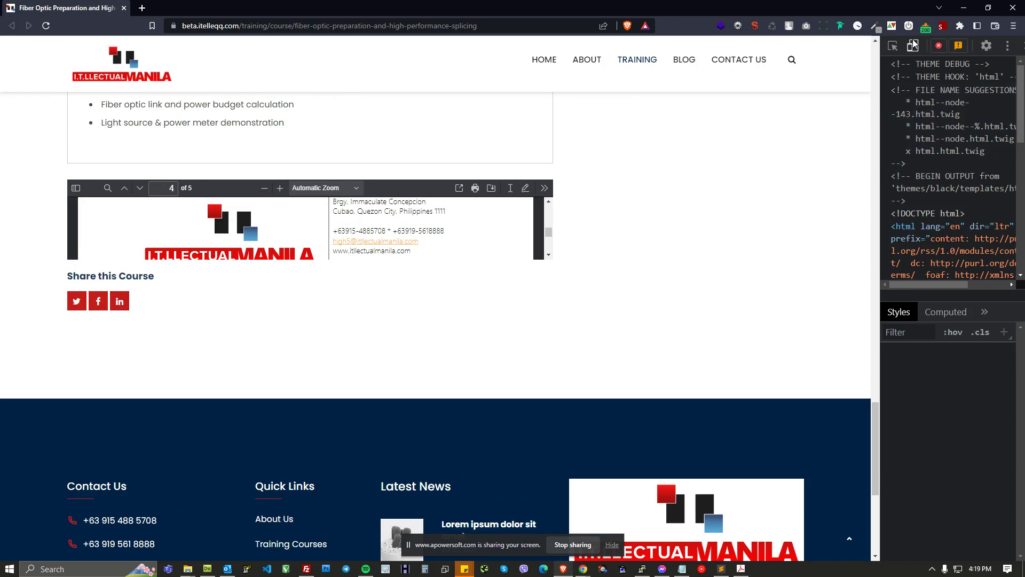
Step: Inspect the embedded PDF viewer element and widen the developer tools pane
click(893, 46)
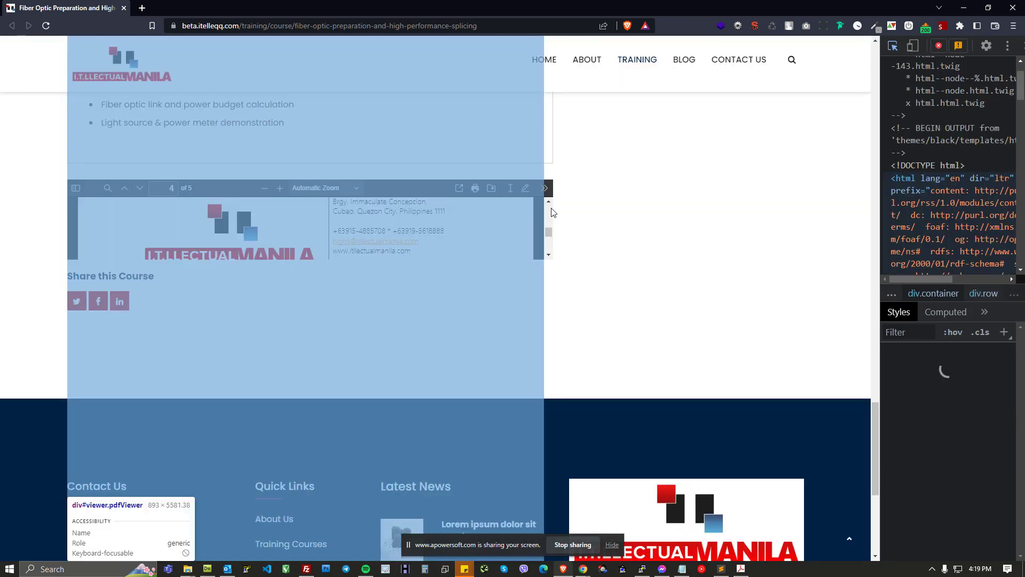
click(552, 212)
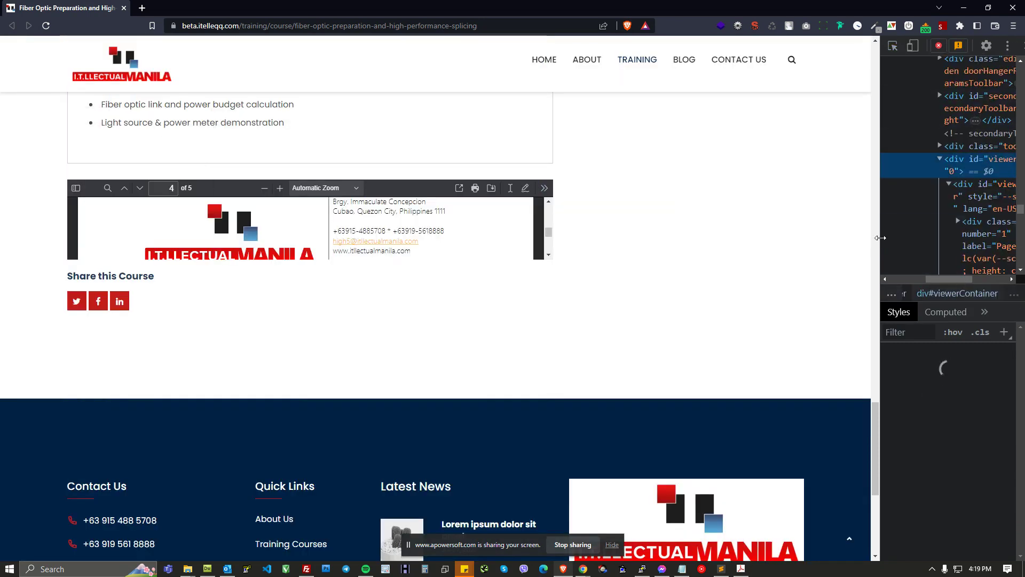
drag(849, 236, 673, 227)
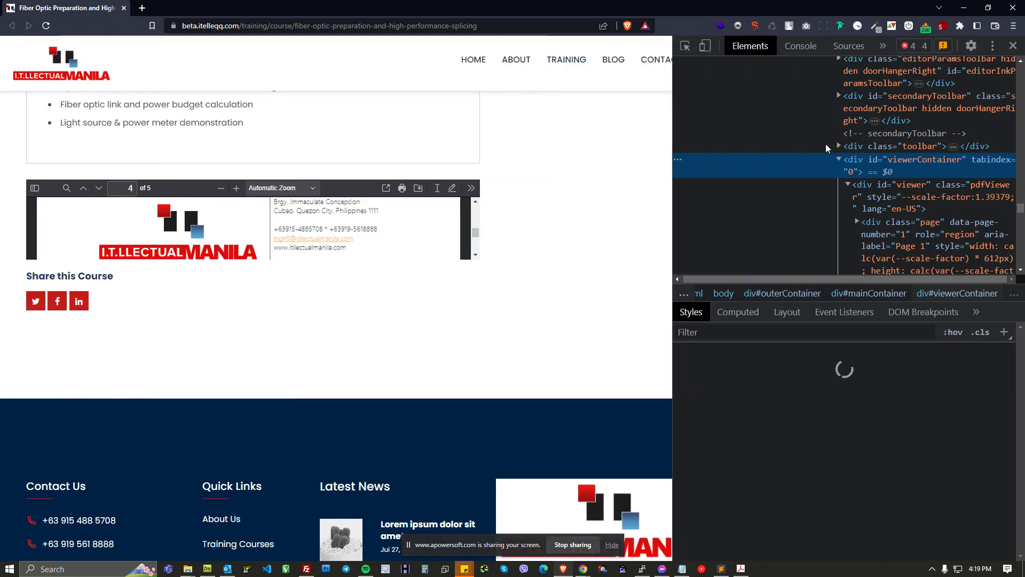
Step: Try to delete the viewer's middle toolbar element in the inspector
click(685, 46)
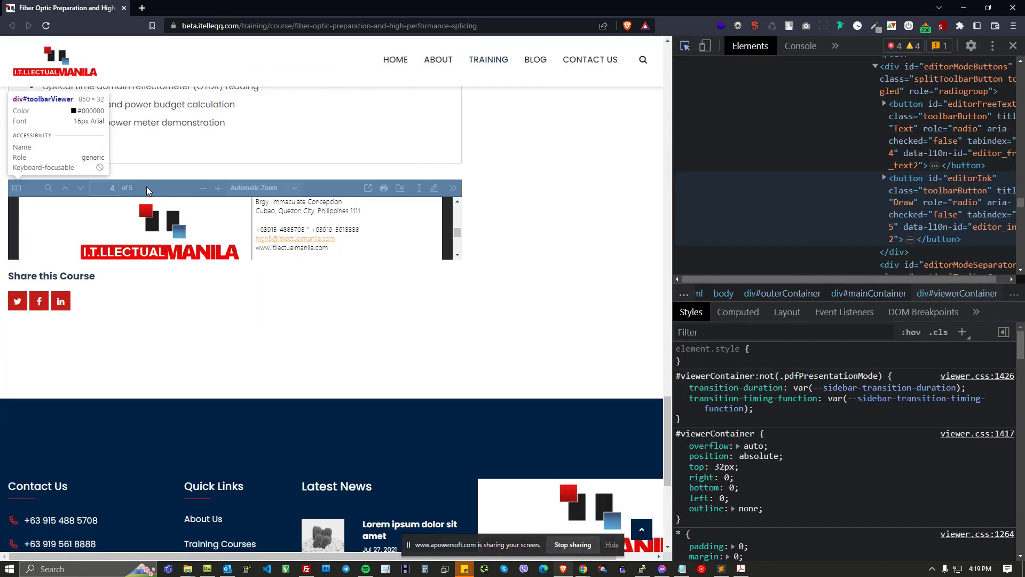
click(923, 101)
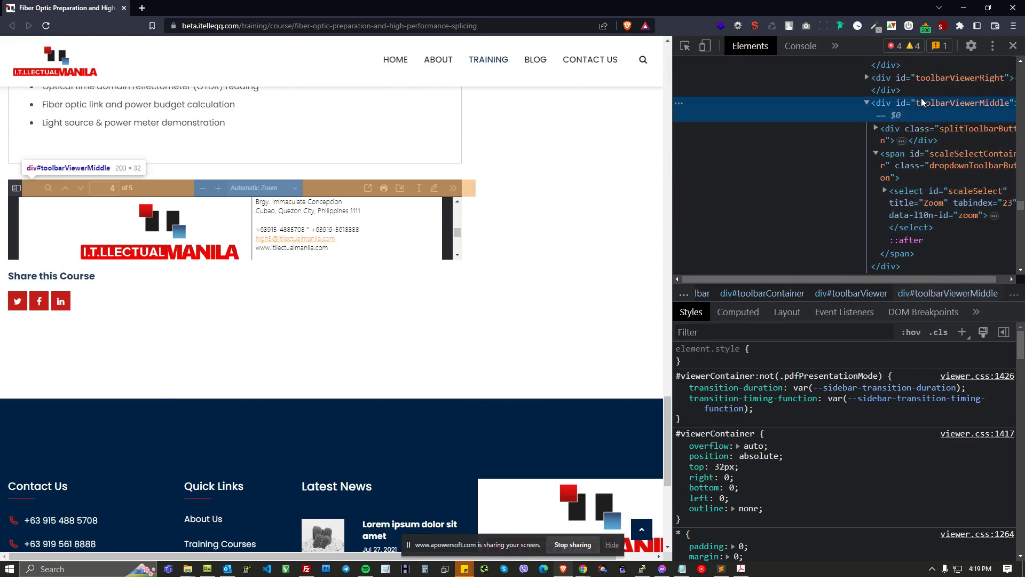
key(Delete)
Step: Browse the elements tree to locate and select the brochure's pdf iframe element
click(889, 101)
scroll(881, 91, up, 2)
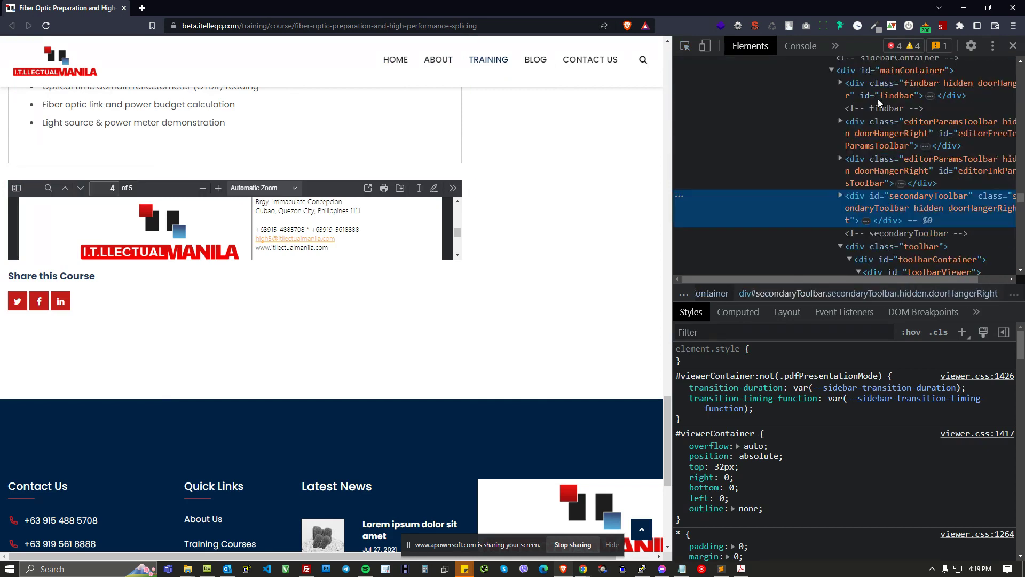
click(882, 73)
scroll(863, 130, up, 2)
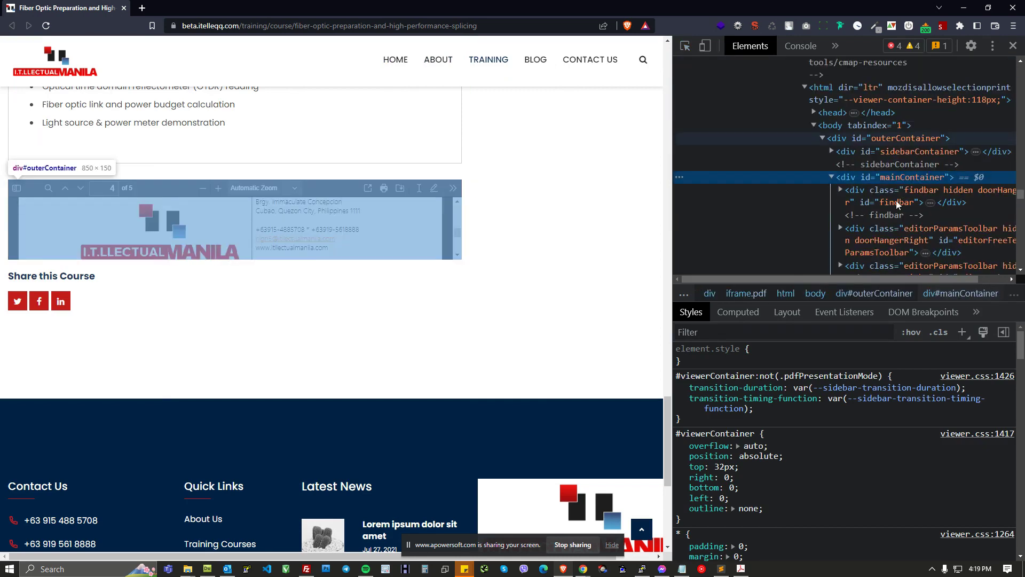
click(852, 93)
scroll(854, 115, up, 6)
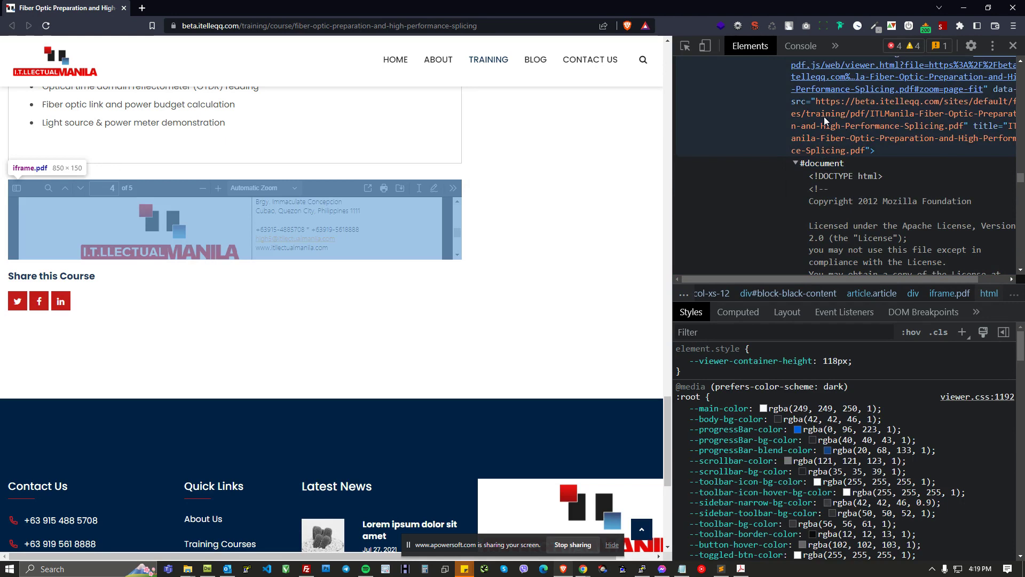
scroll(824, 116, up, 3)
click(825, 219)
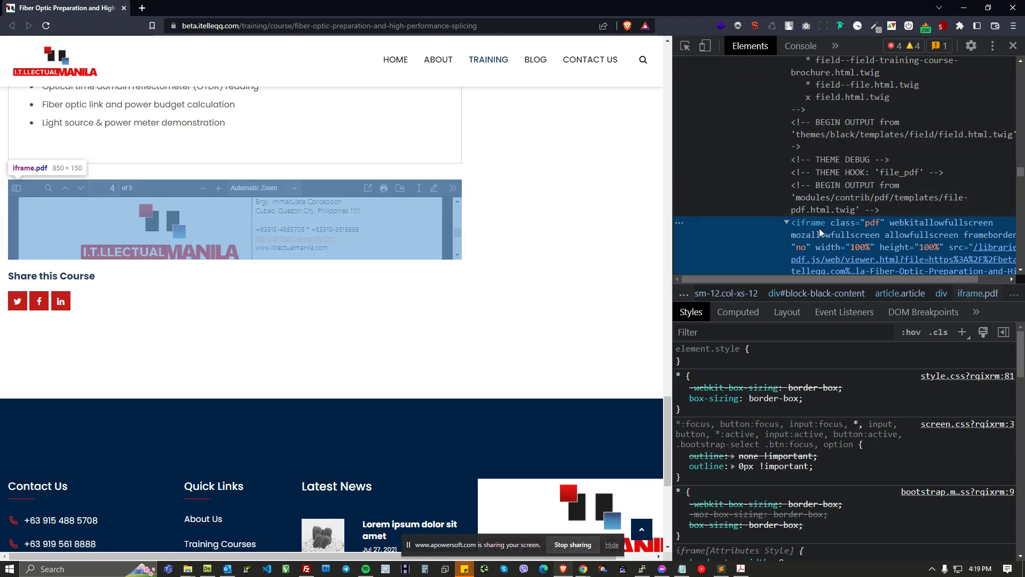
scroll(809, 225, up, 5)
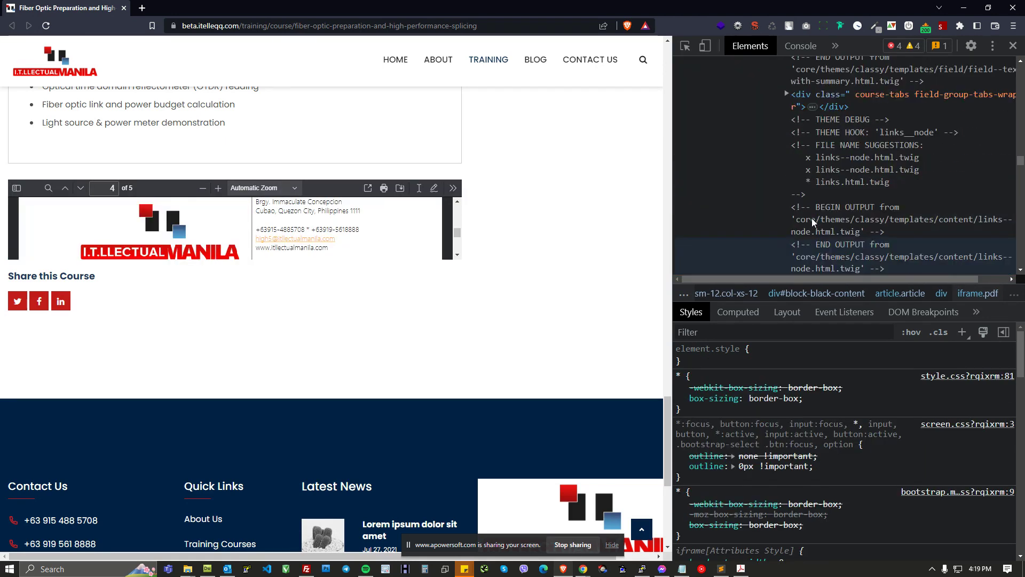
scroll(816, 213, down, 5)
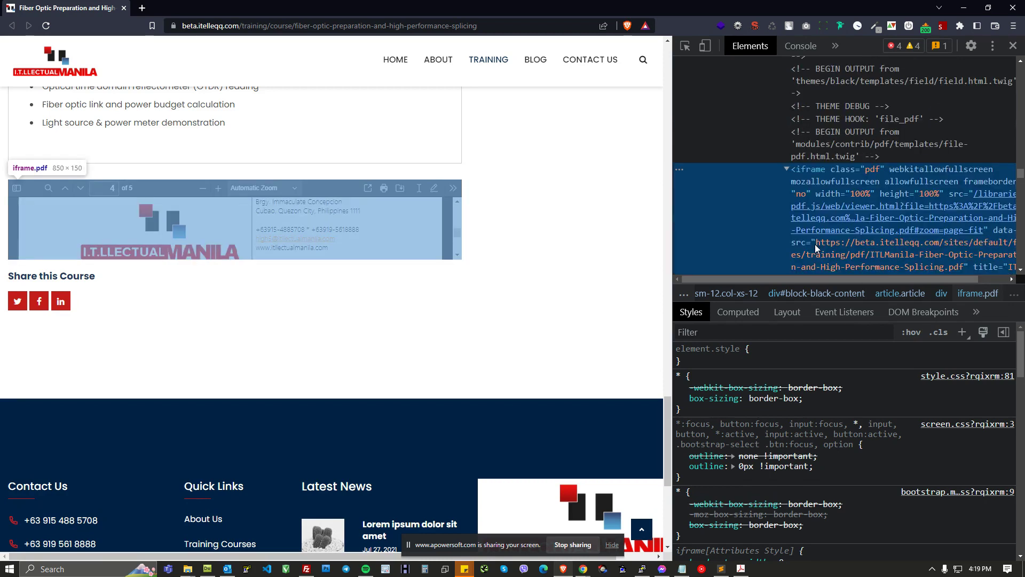
scroll(809, 192, up, 2)
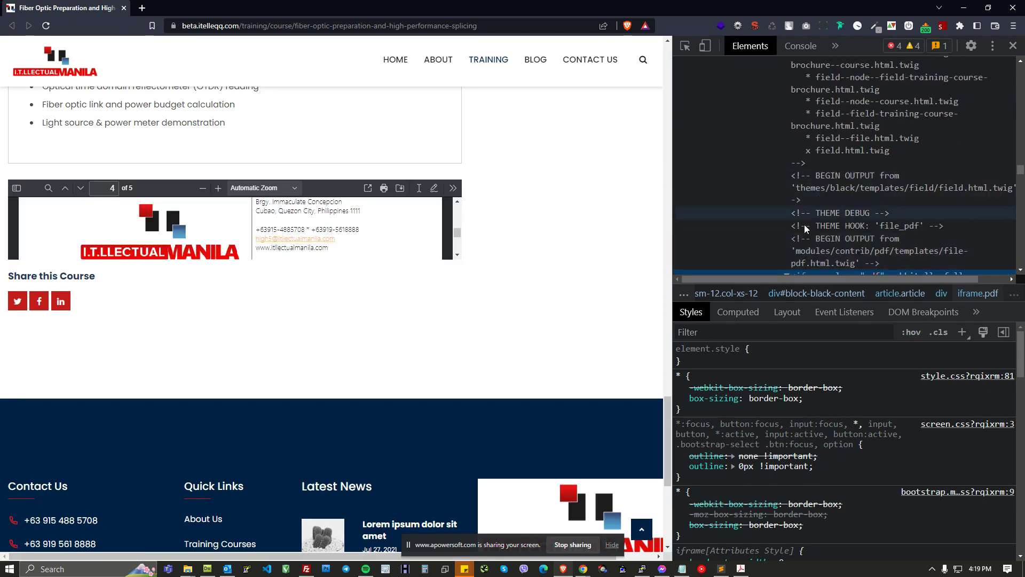
scroll(784, 198, up, 5)
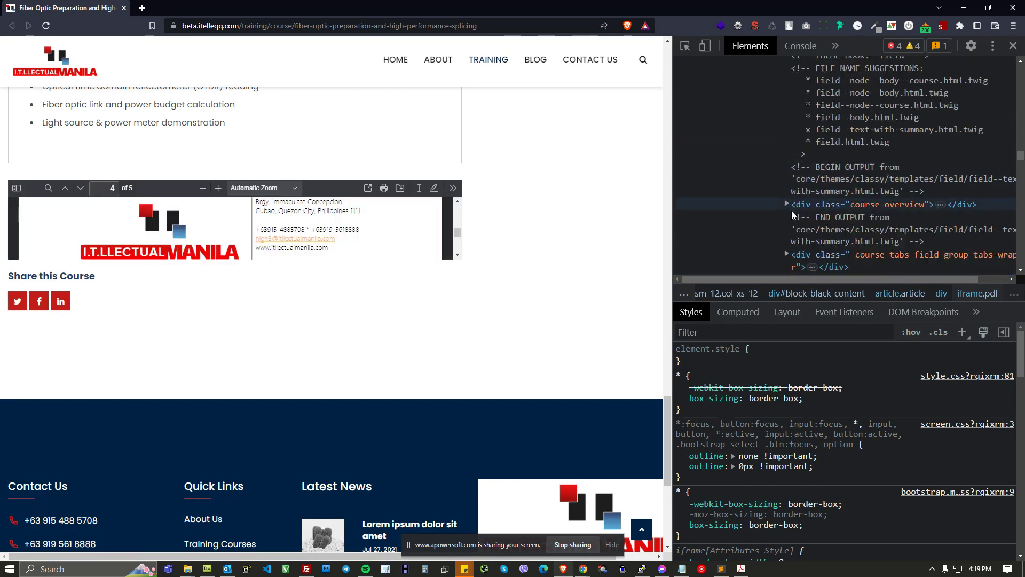
click(808, 256)
scroll(819, 224, down, 3)
scroll(811, 206, down, 5)
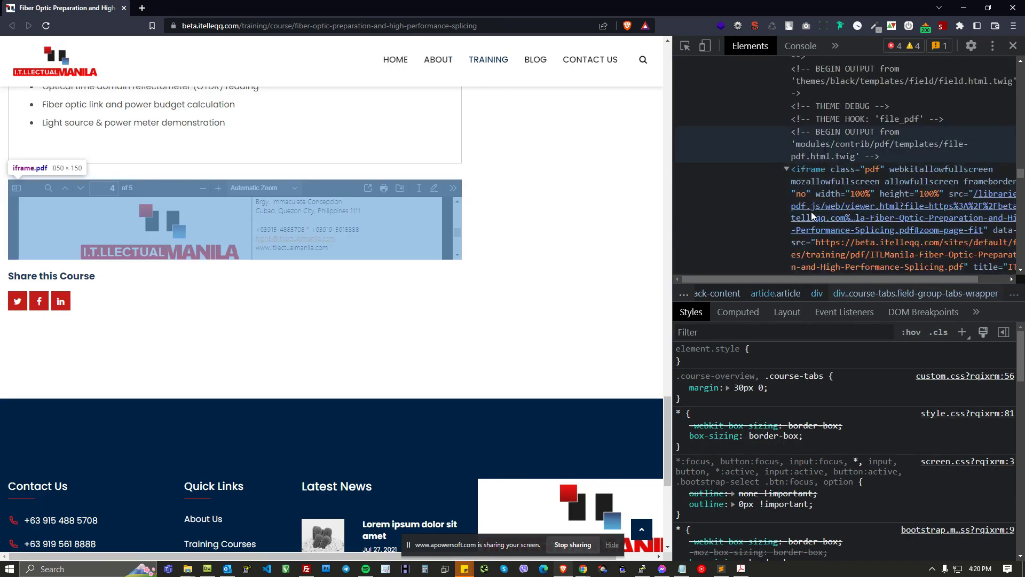
click(801, 117)
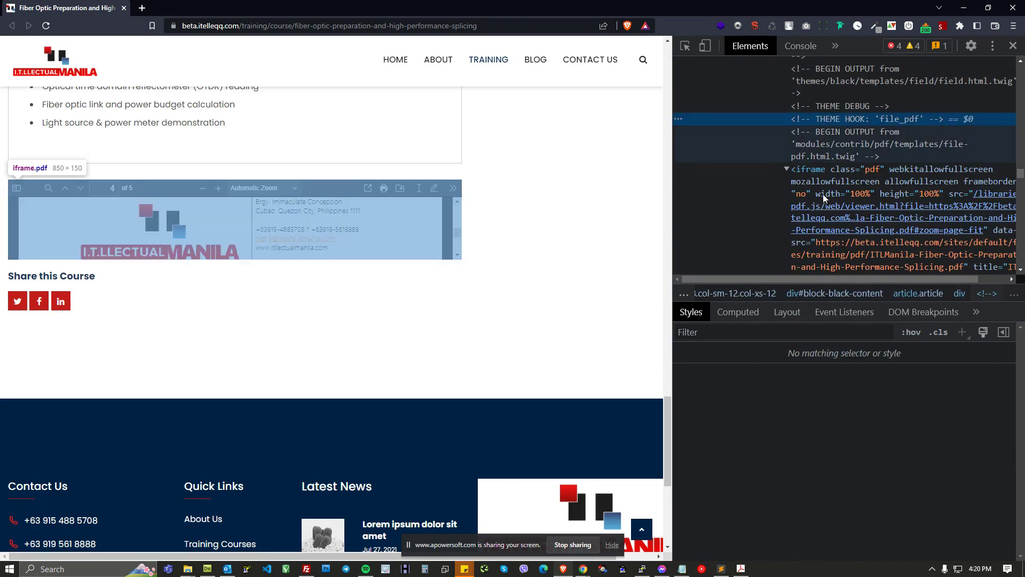
scroll(809, 166, up, 1)
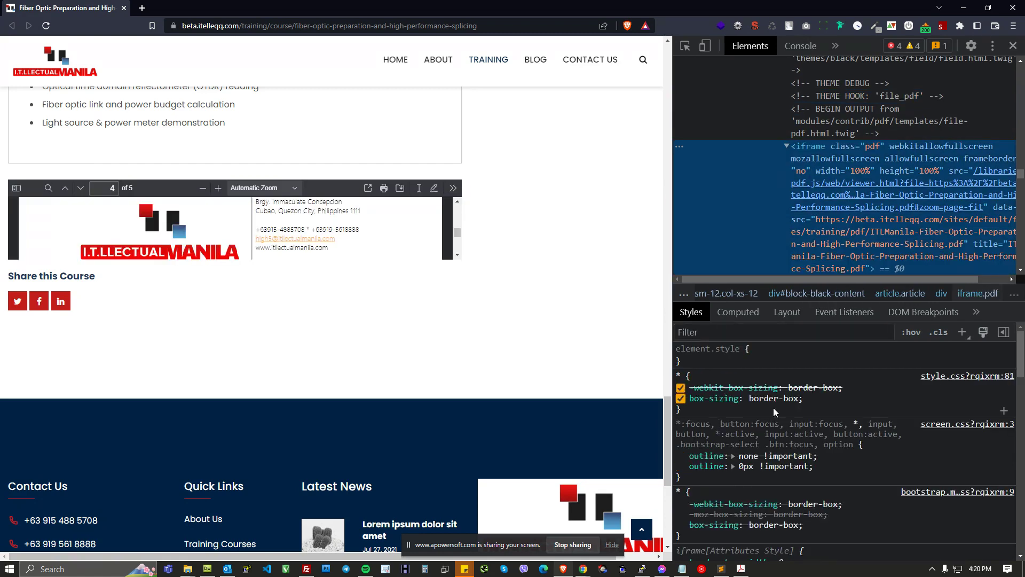
Step: Add a new iframe.pdf style rule with a height of 330px
click(961, 332)
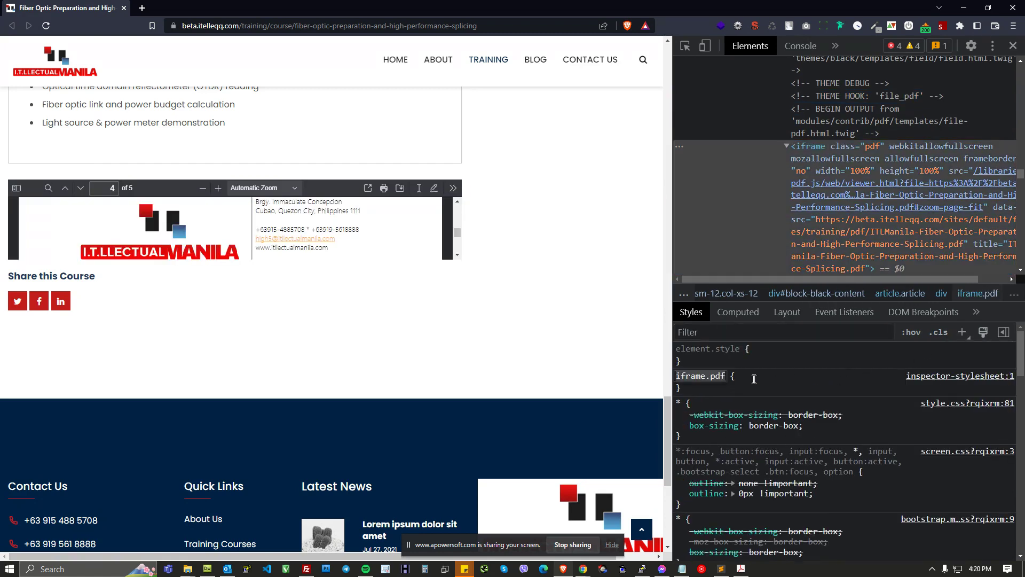
click(715, 386)
text(heig)
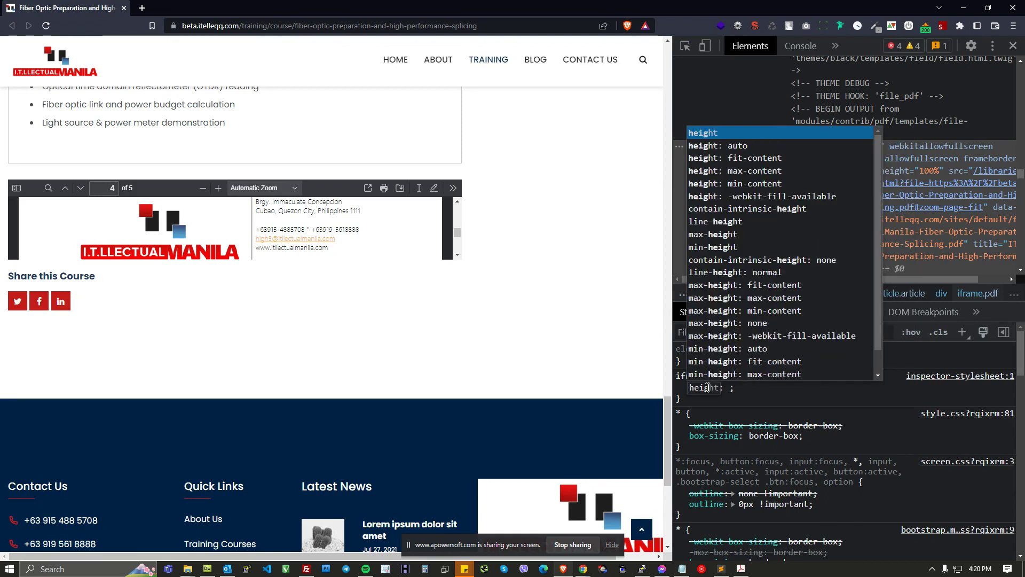
key(Tab)
text(3)
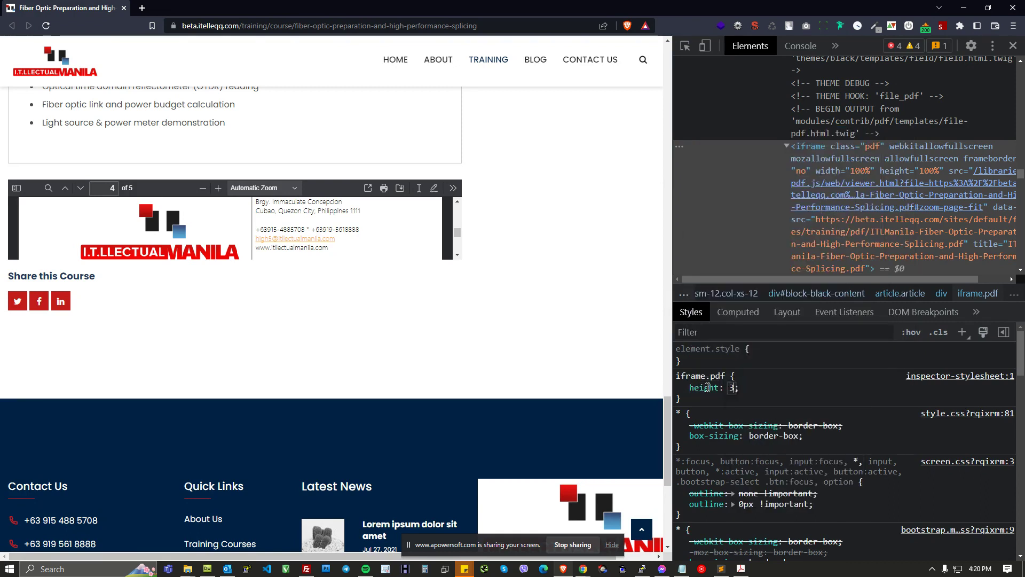
text(00px)
key(Up)
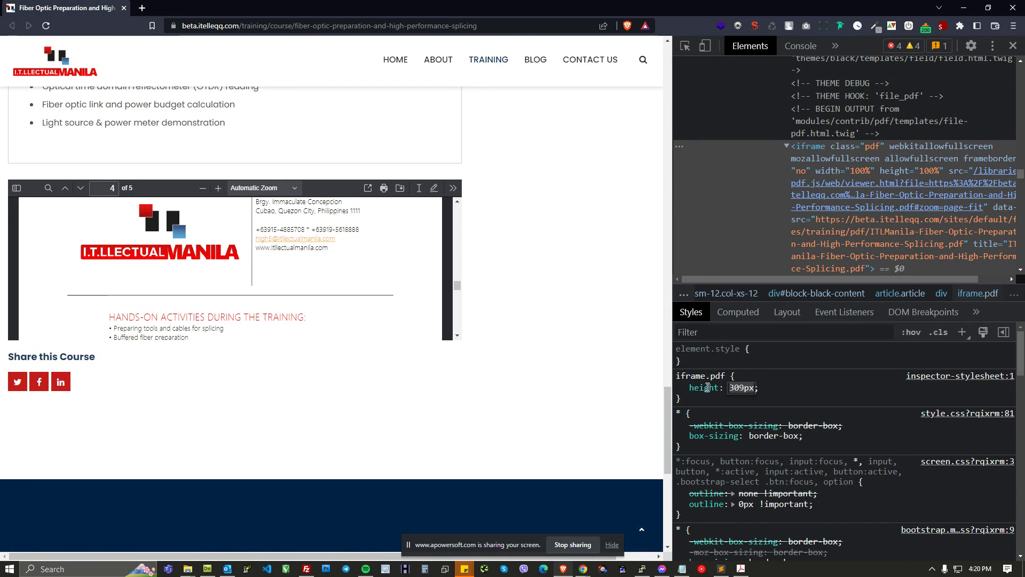
key(Up)
key(Up)
key(Up)
key(Up)
key(Up)
key(Up)
key(Up)
key(Up)
key(Up)
key(Up)
key(Up)
key(Up)
key(Up)
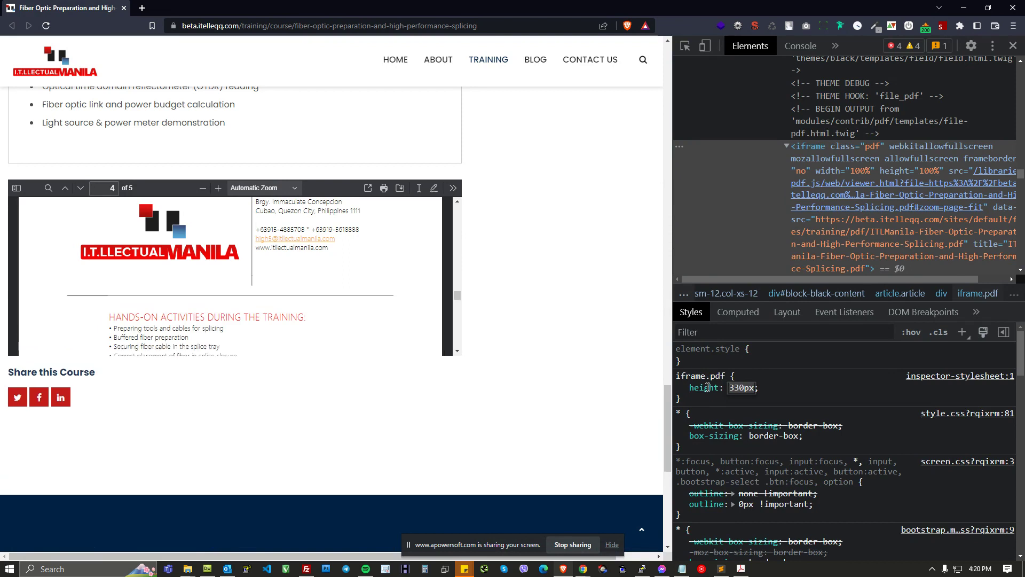
Step: Switch the iframe.pdf height to em units and adjust it to 63em
text(31em)
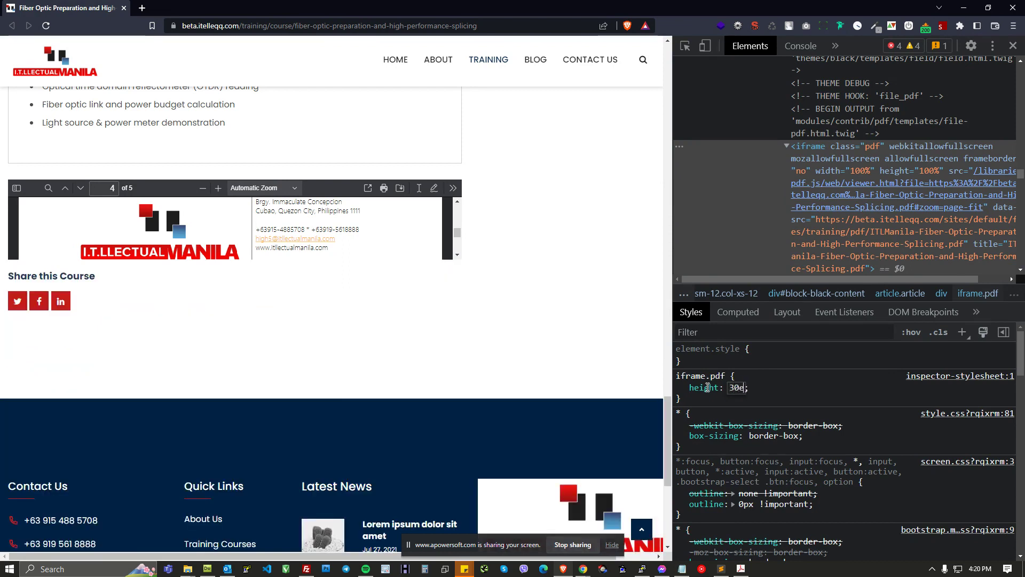
key(Up)
key(Up)
key(Up)
key(Up)
key(Up)
key(Up)
key(Up)
key(Up)
key(Up)
key(Up)
key(Up)
key(Up)
key(Up)
key(Up)
key(Up)
key(Up)
key(Up)
key(Up)
key(Up)
key(Up)
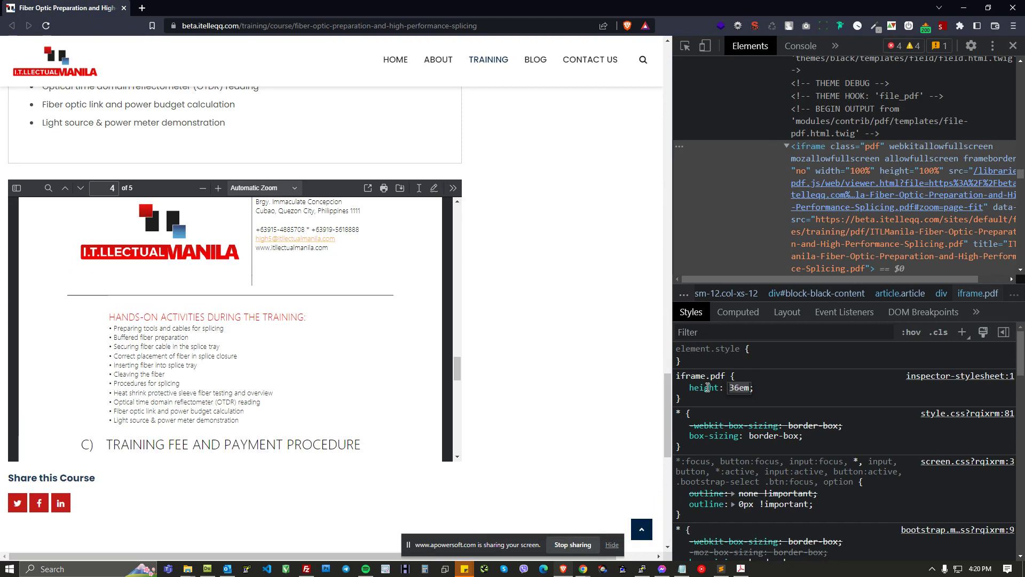
key(Up)
key(Up)
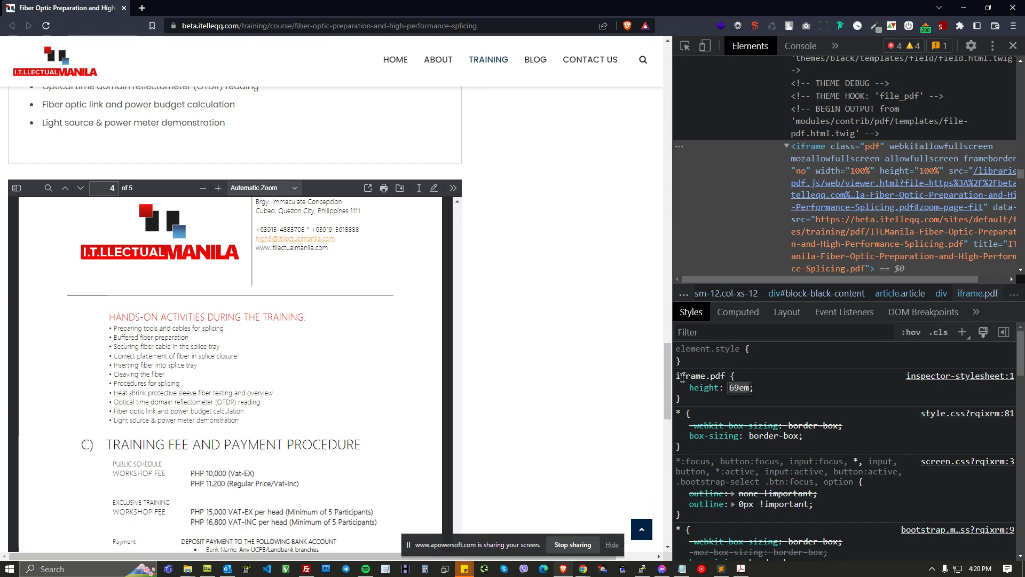
scroll(570, 353, down, 6)
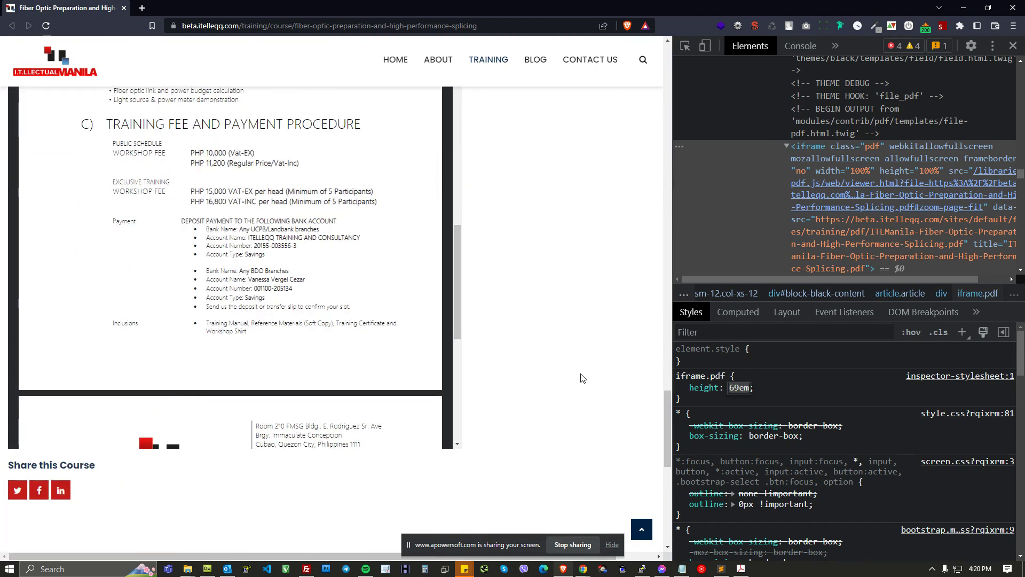
key(Down)
key(Down)
key(Down)
key(Down)
key(Down)
key(Down)
key(Down)
key(Down)
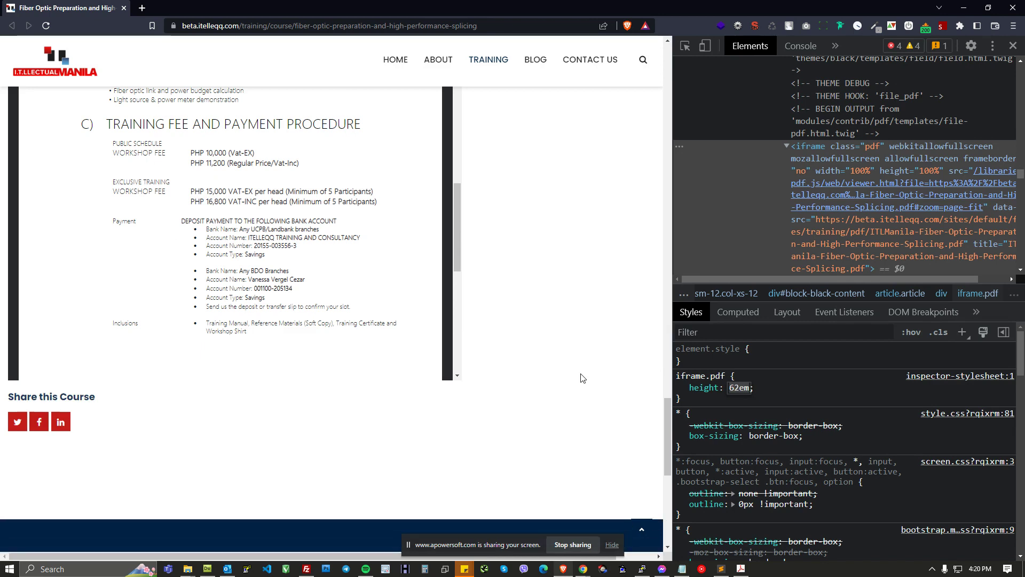
key(Up)
key(Up)
click(616, 217)
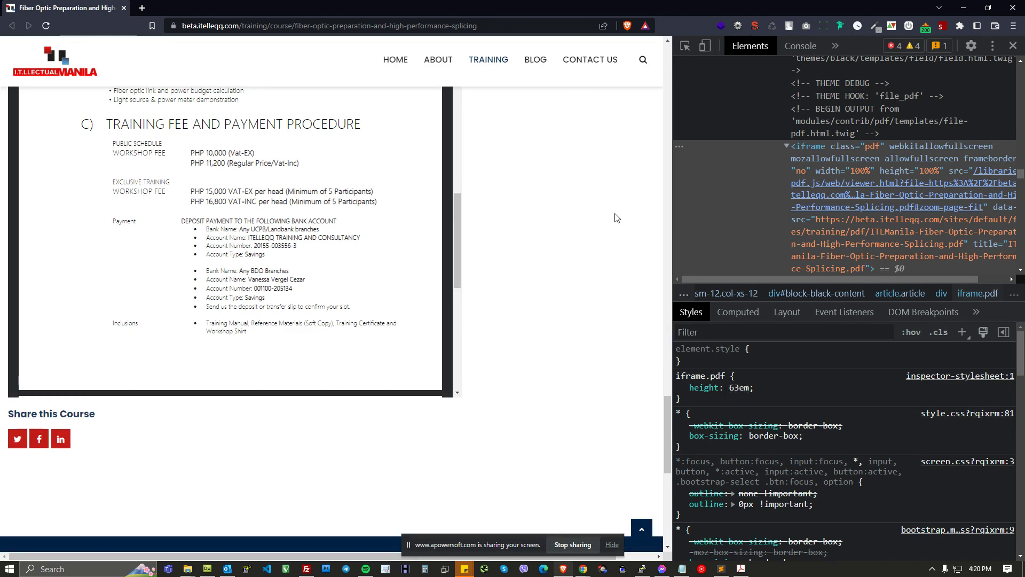
Step: Review the course's Training Investment tab, then return to the Course Manage display page
scroll(555, 299, up, 8)
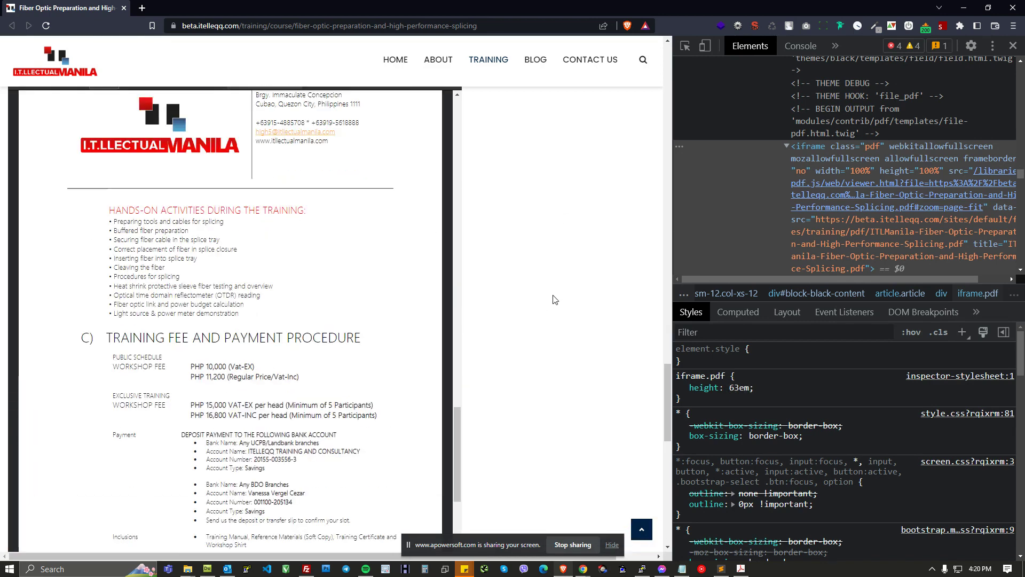
scroll(558, 296, up, 15)
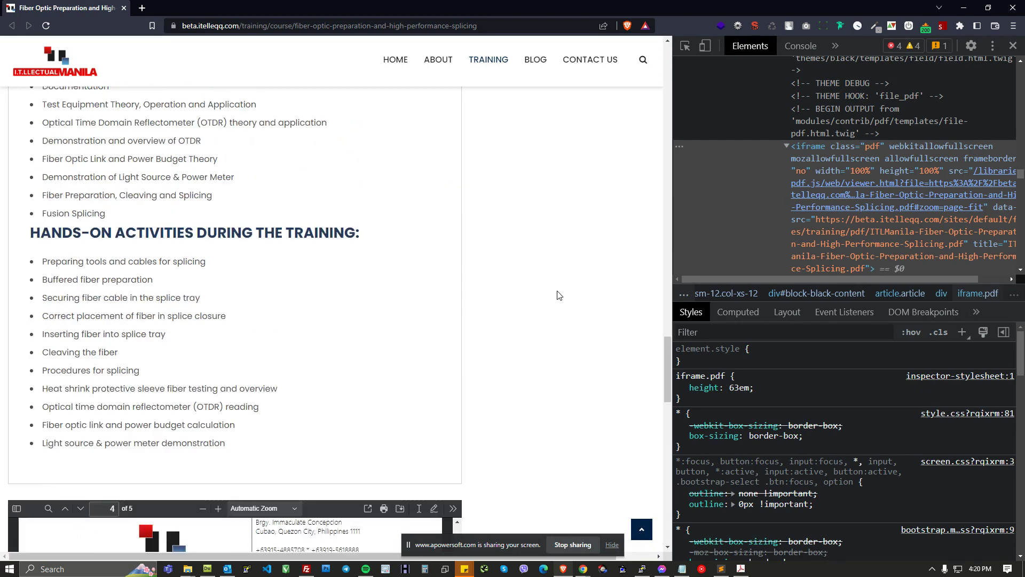
scroll(565, 299, up, 3)
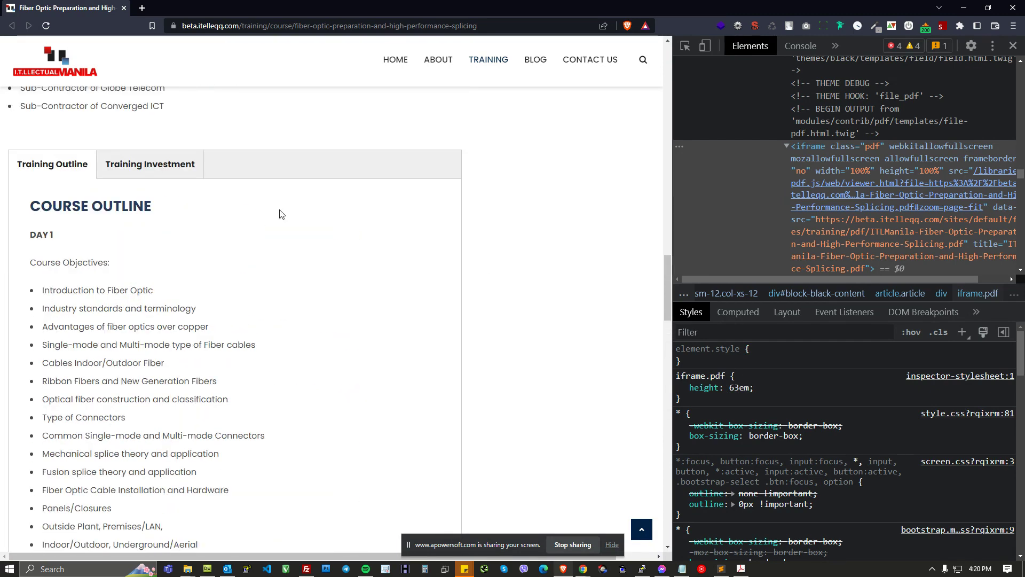
click(182, 166)
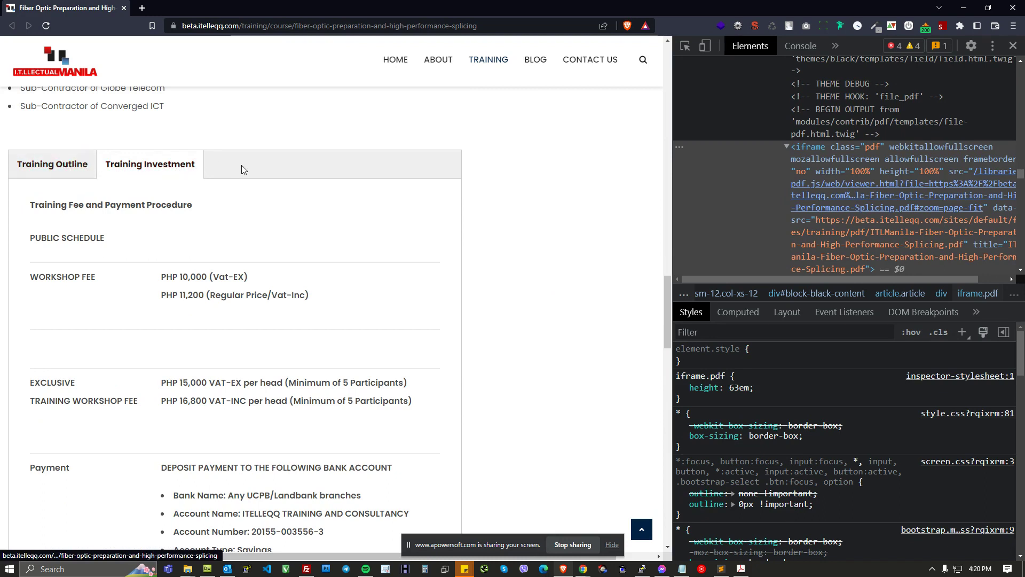
key(alt+Tab)
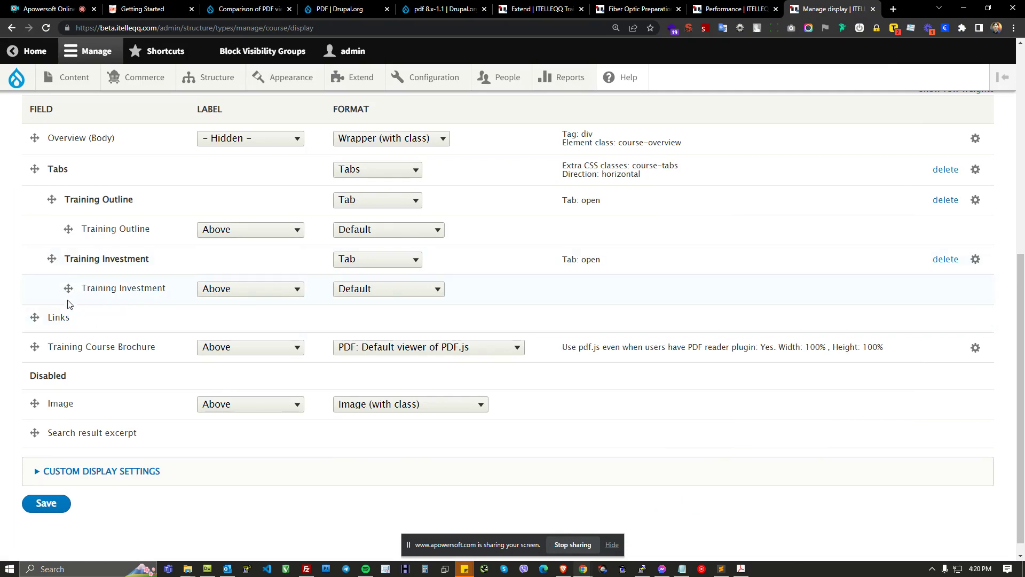
Step: Examine the label and format choices for the Training Outline group and field
scroll(71, 282, up, 1)
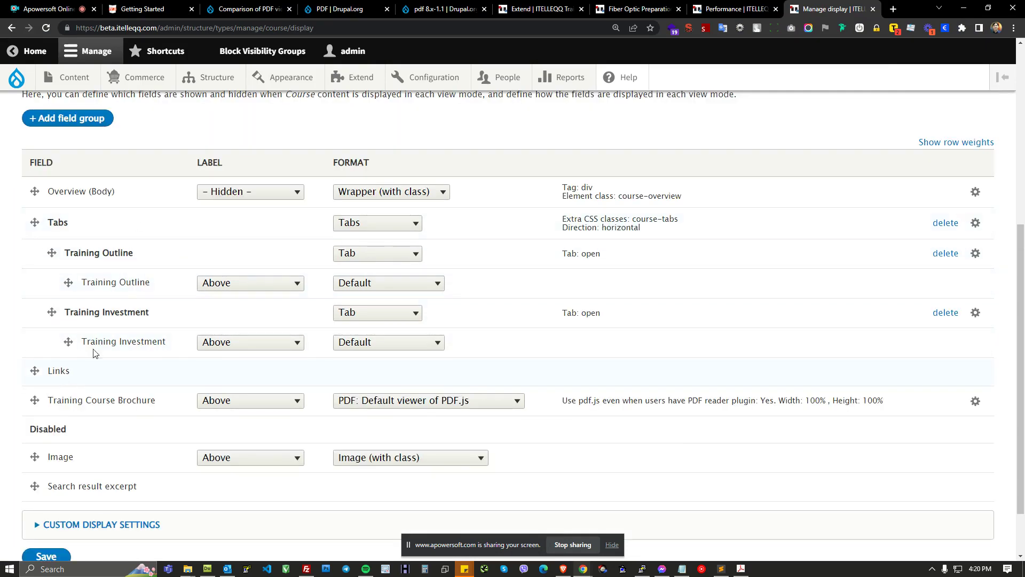
click(259, 285)
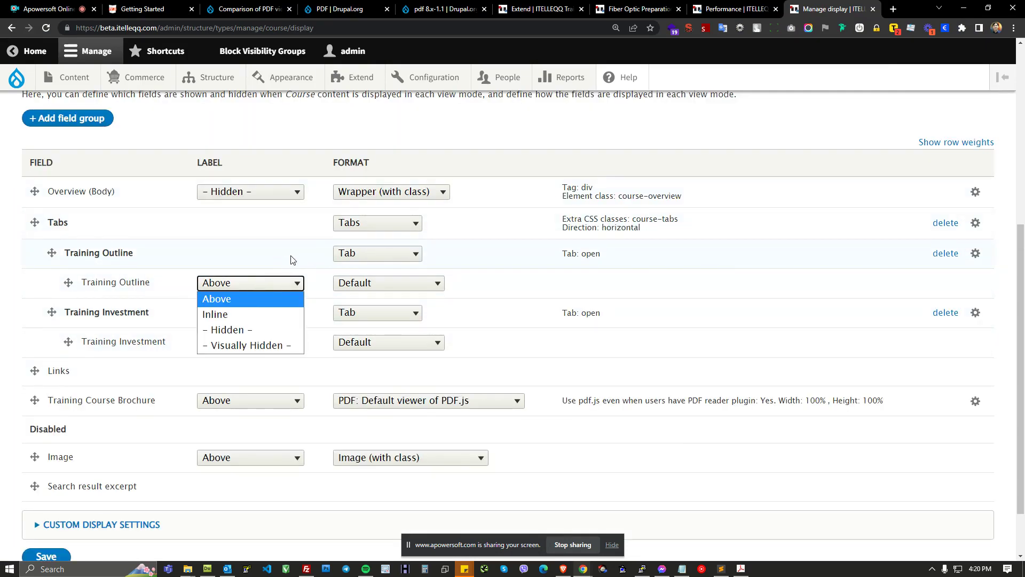
click(293, 260)
click(394, 258)
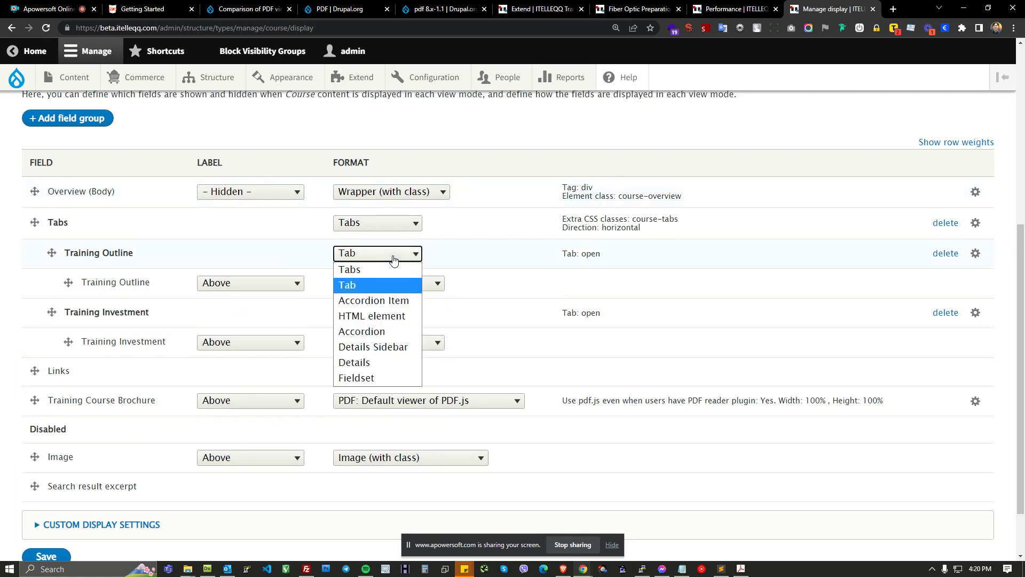
click(477, 259)
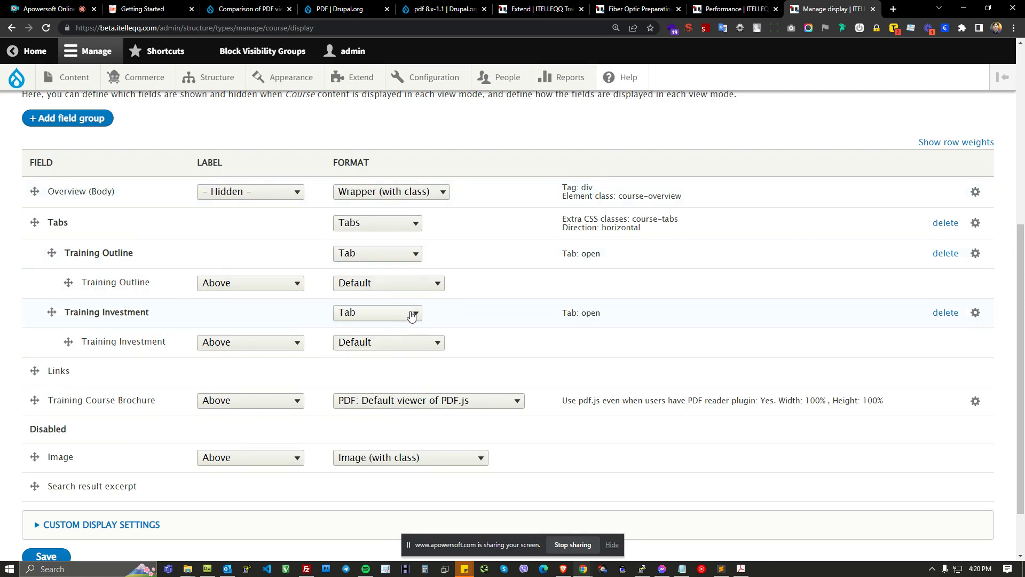
Step: Add a new Tab field group labelled Training Course Brochure to the Course display
click(69, 124)
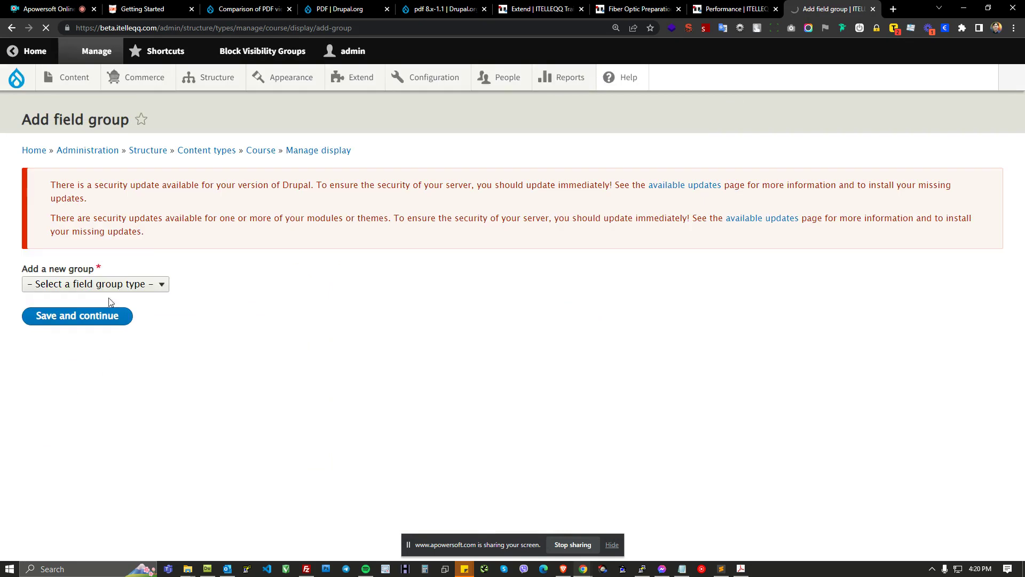
click(98, 287)
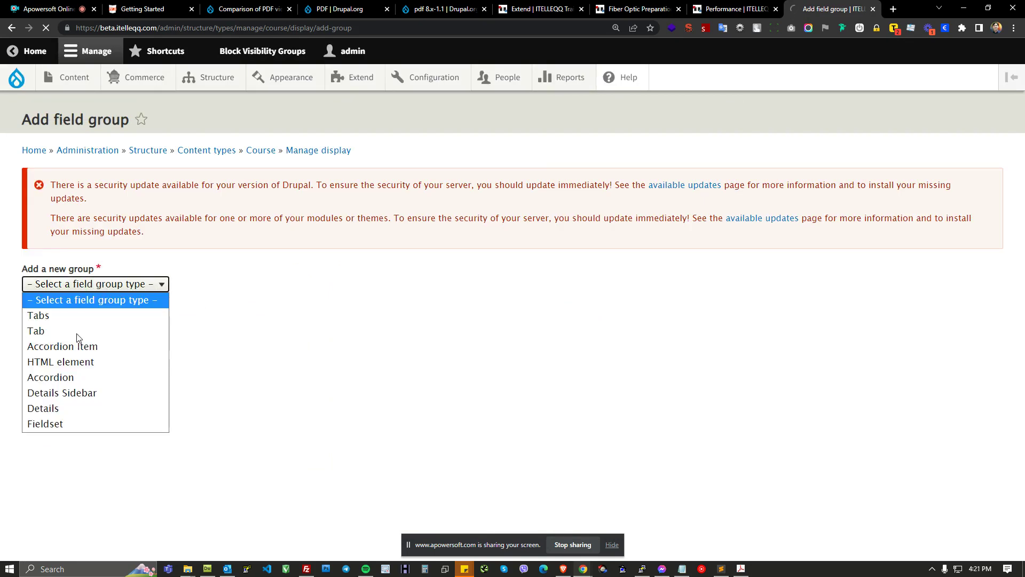
click(57, 332)
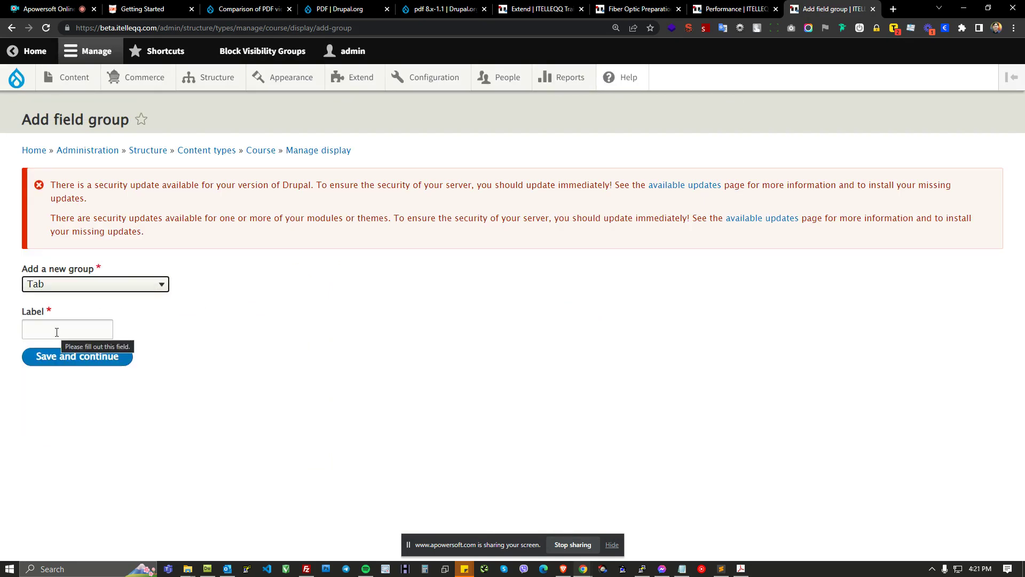
click(119, 291)
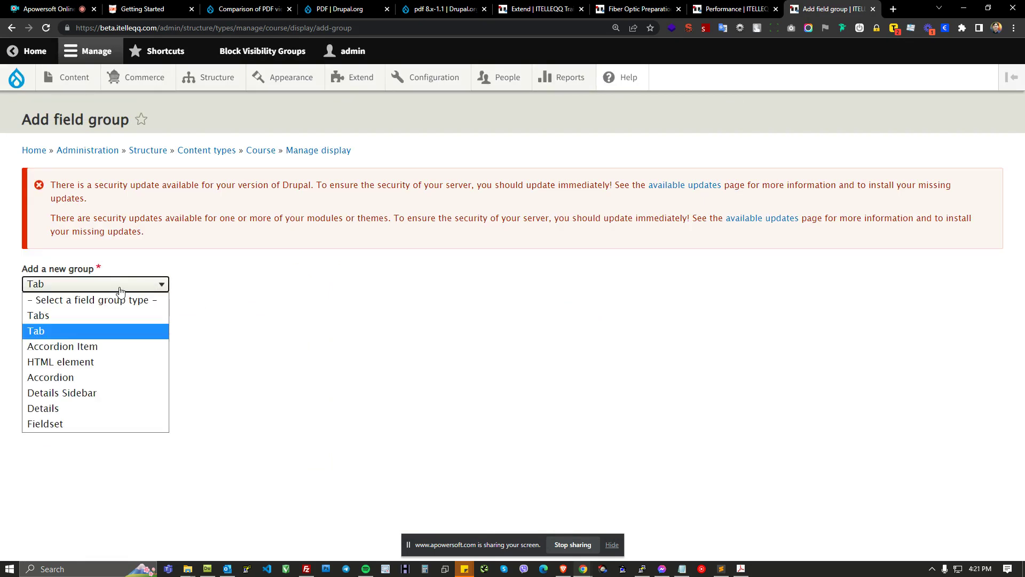
click(60, 330)
click(60, 329)
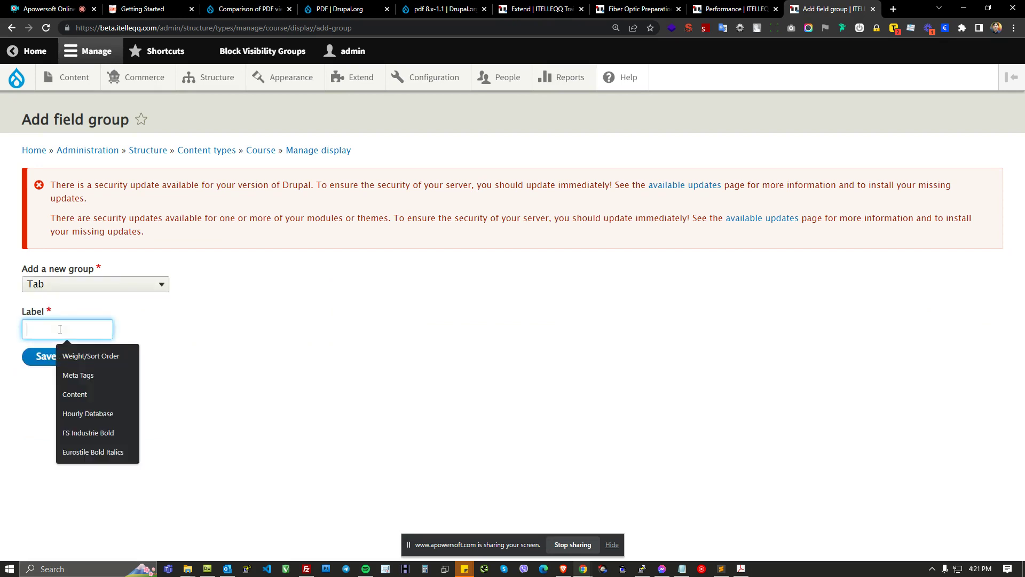
text(Trainin)
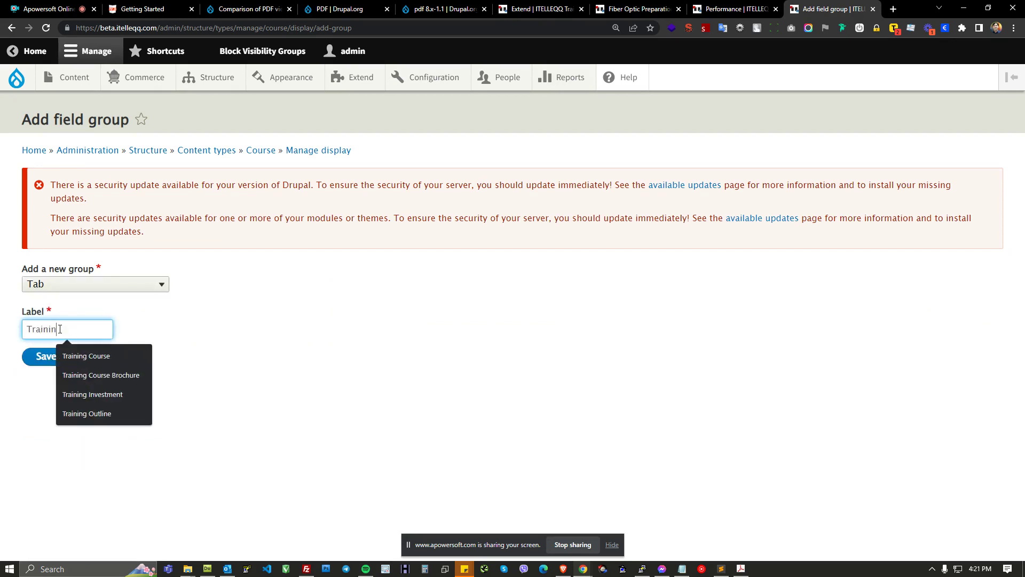
text(g Broch)
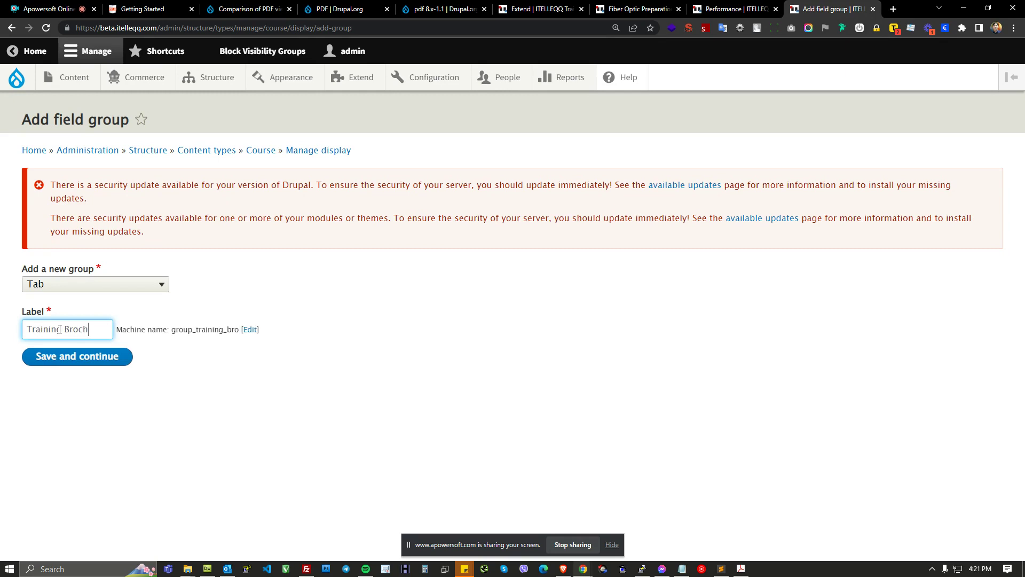
text(ure)
text(Course)
key(End)
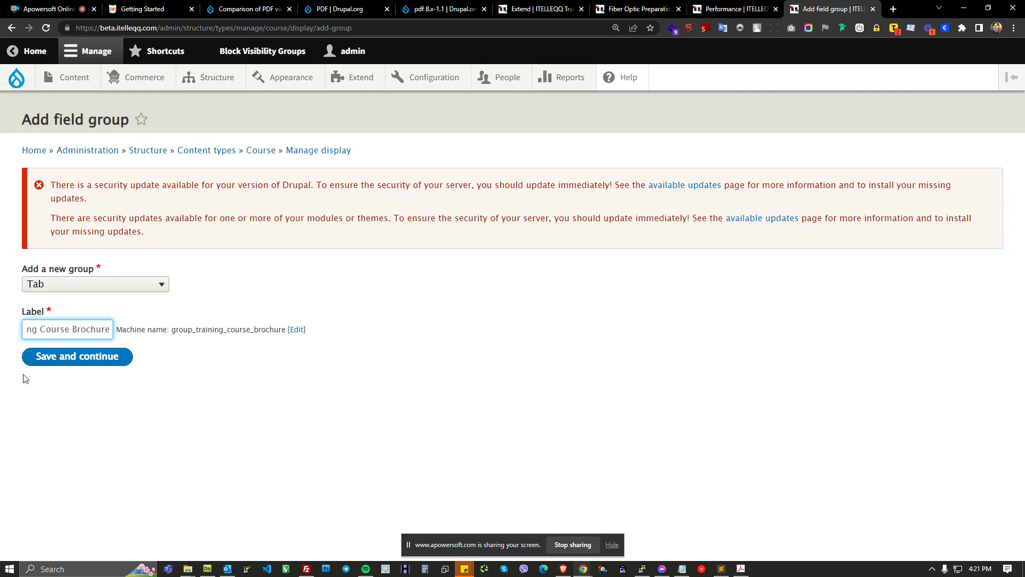
click(78, 358)
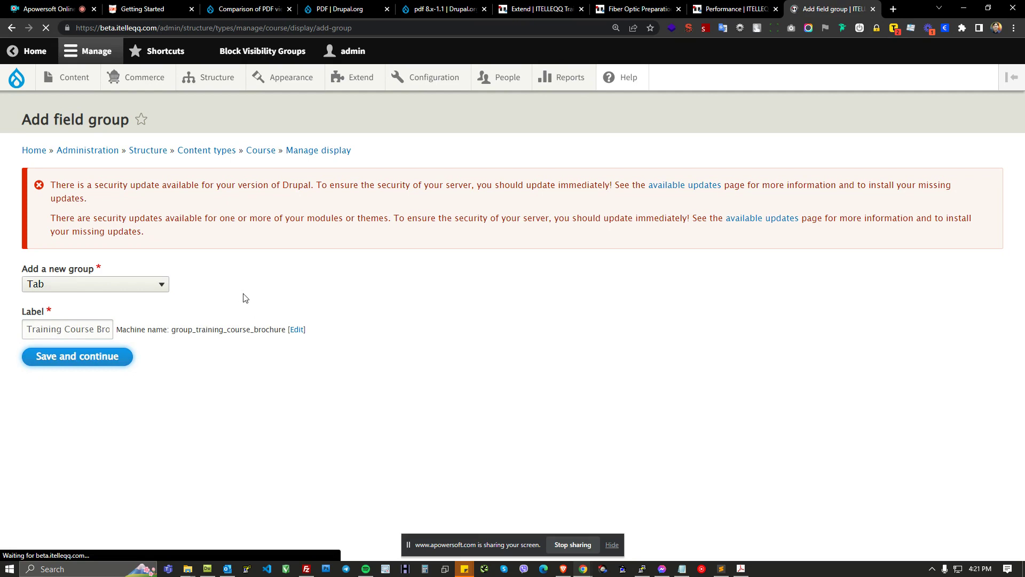
Step: Nest the Training Course Brochure tab group inside Tabs and move the Training Course Brochure field into it
scroll(160, 325, down, 1)
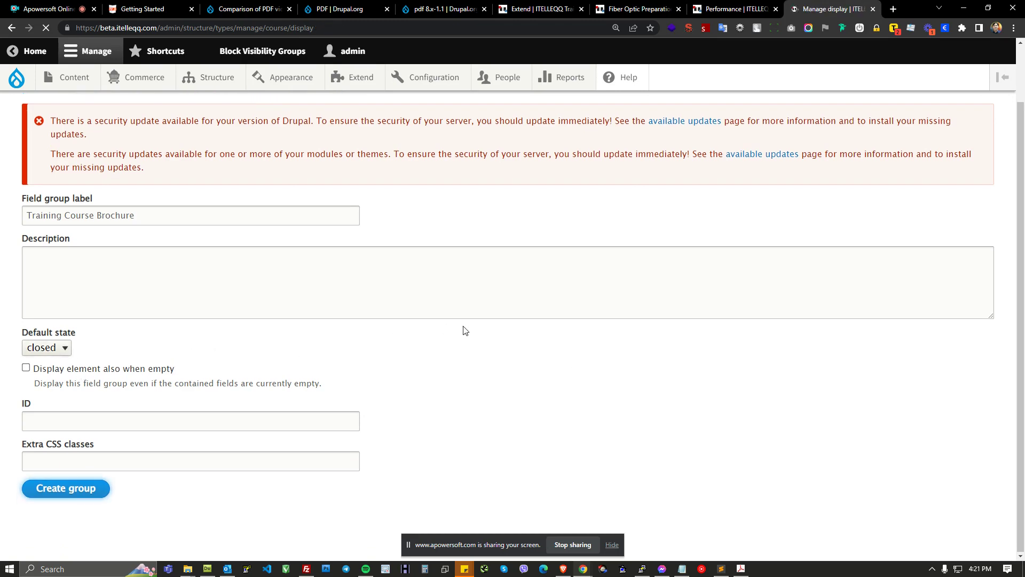
scroll(154, 422, down, 8)
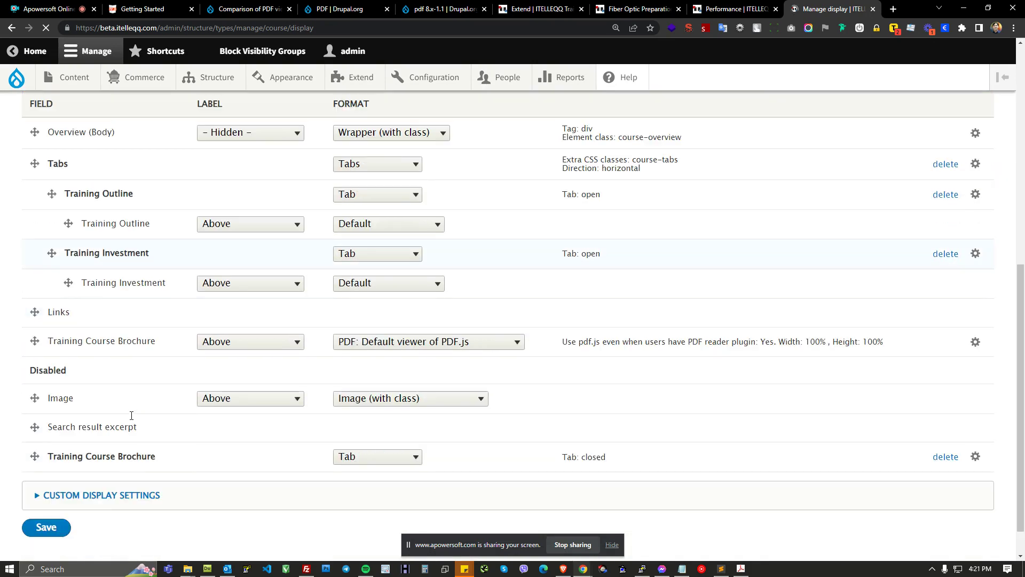
drag(34, 456, 47, 314)
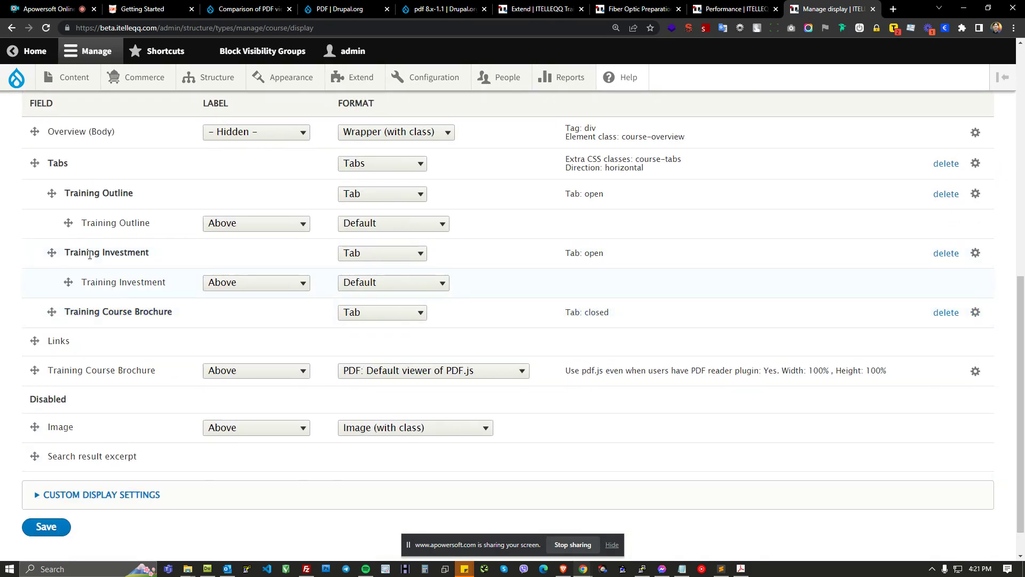
drag(74, 194, 101, 195)
drag(74, 252, 102, 251)
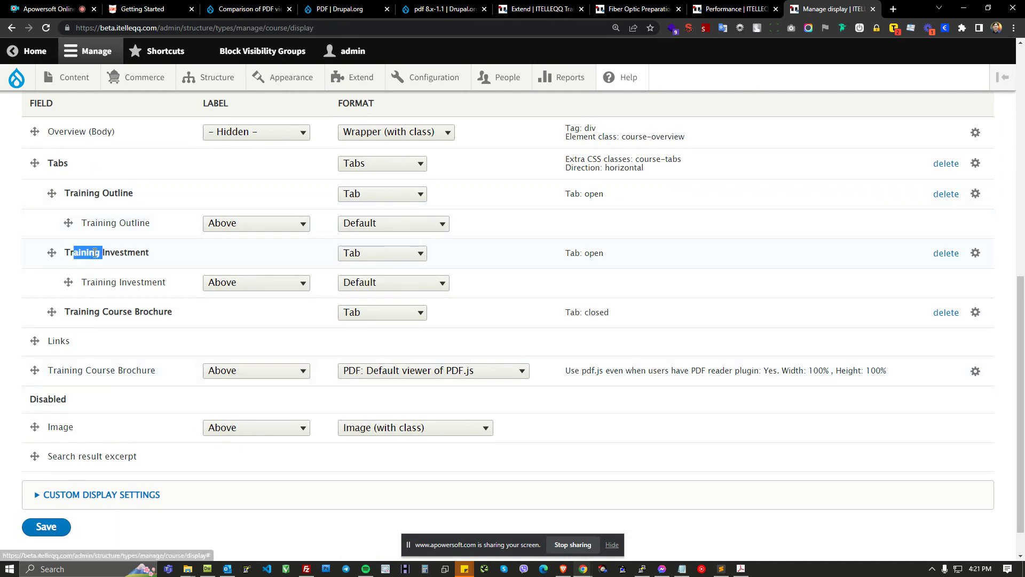
double_click(86, 311)
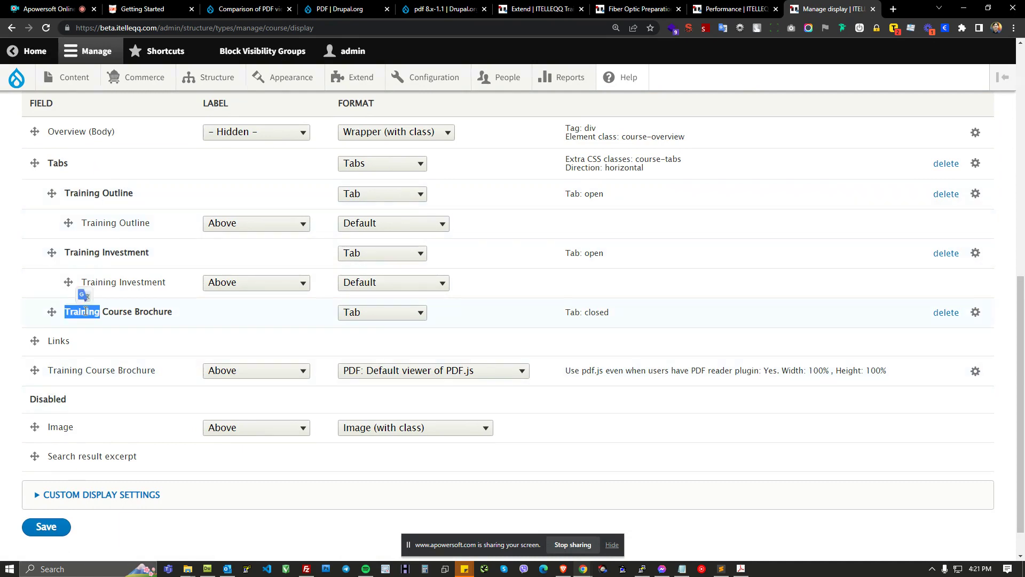
click(120, 311)
drag(35, 369, 70, 341)
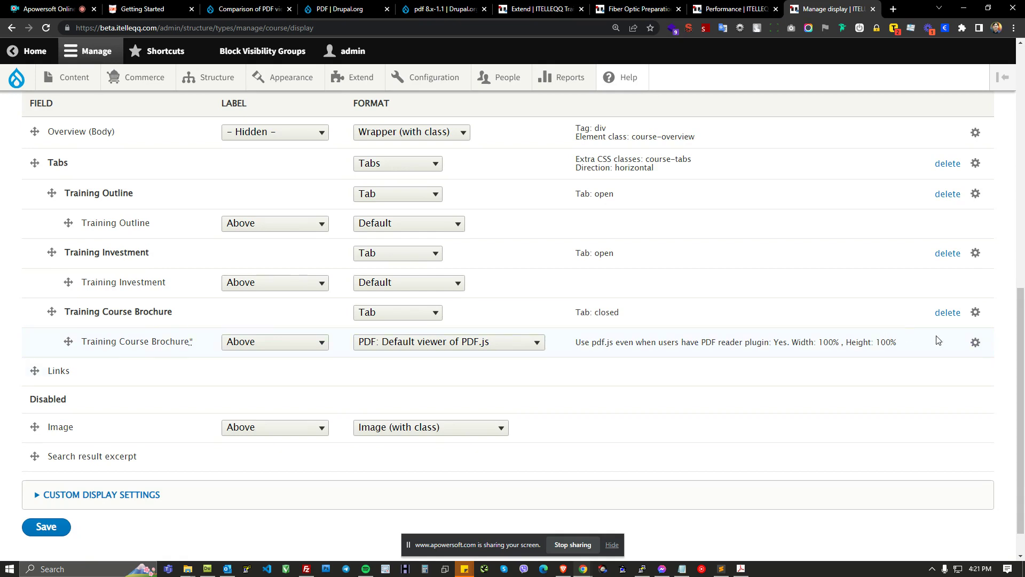
Step: Apply the brochure field's PDF.js viewer format settings and save the Course display
click(975, 342)
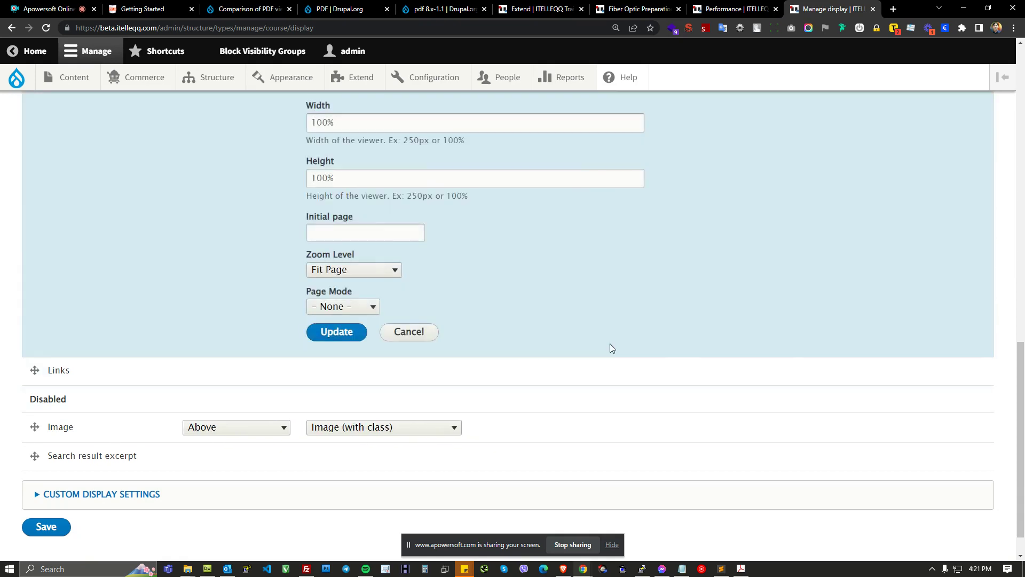
scroll(422, 271, up, 2)
scroll(412, 261, up, 1)
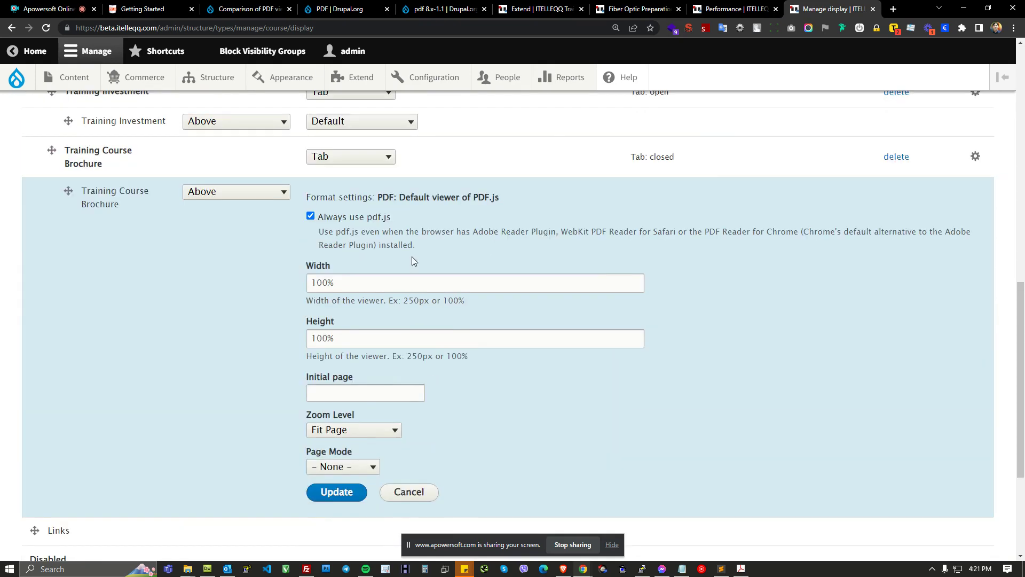
scroll(390, 262, down, 1)
click(336, 437)
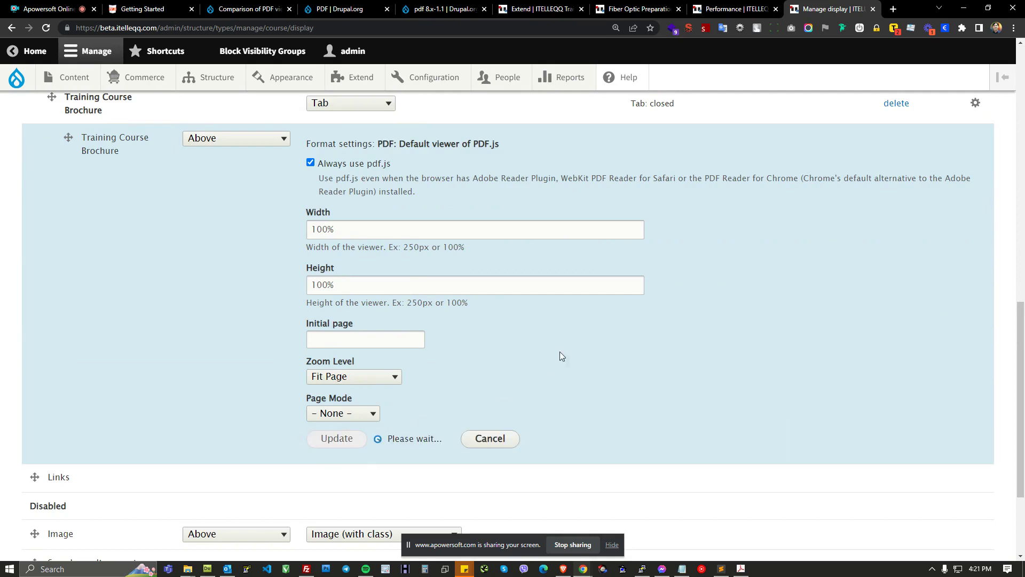
scroll(636, 293, up, 1)
scroll(428, 335, down, 1)
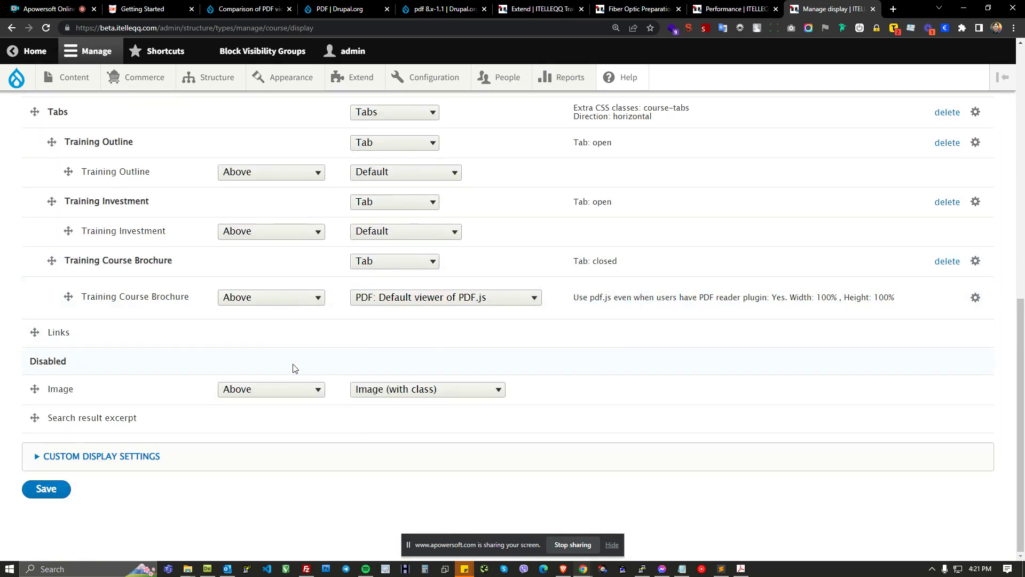
click(46, 489)
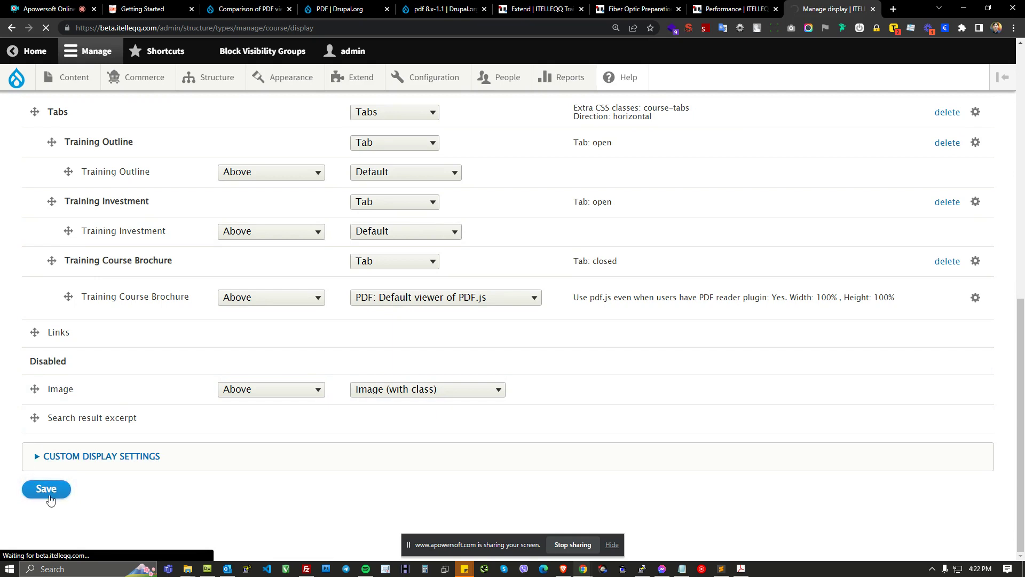
Step: Reload the course page and open its Training Course Brochure tab
key(alt+Tab)
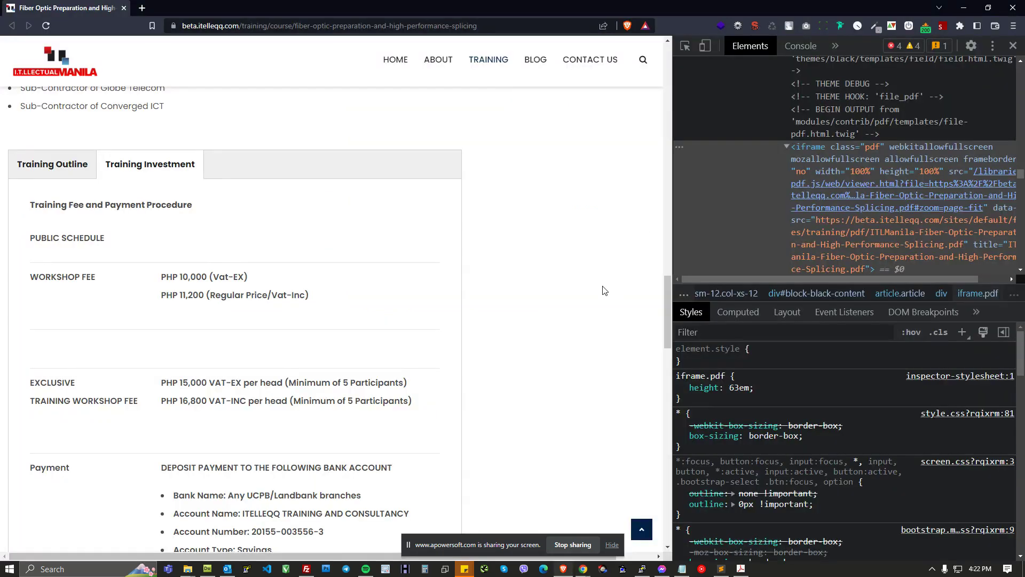
key(F5)
scroll(531, 222, up, 3)
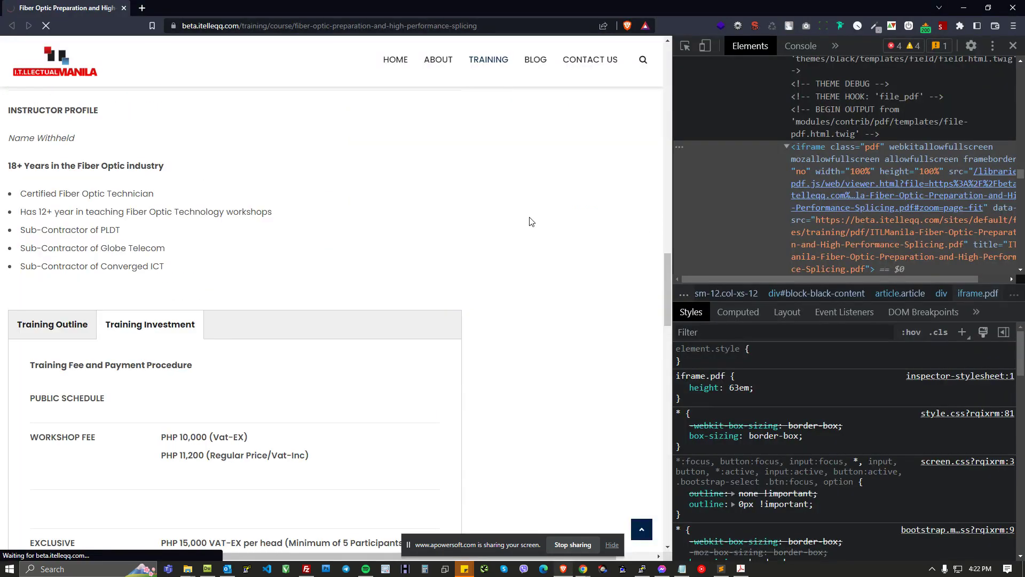
scroll(230, 298, down, 1)
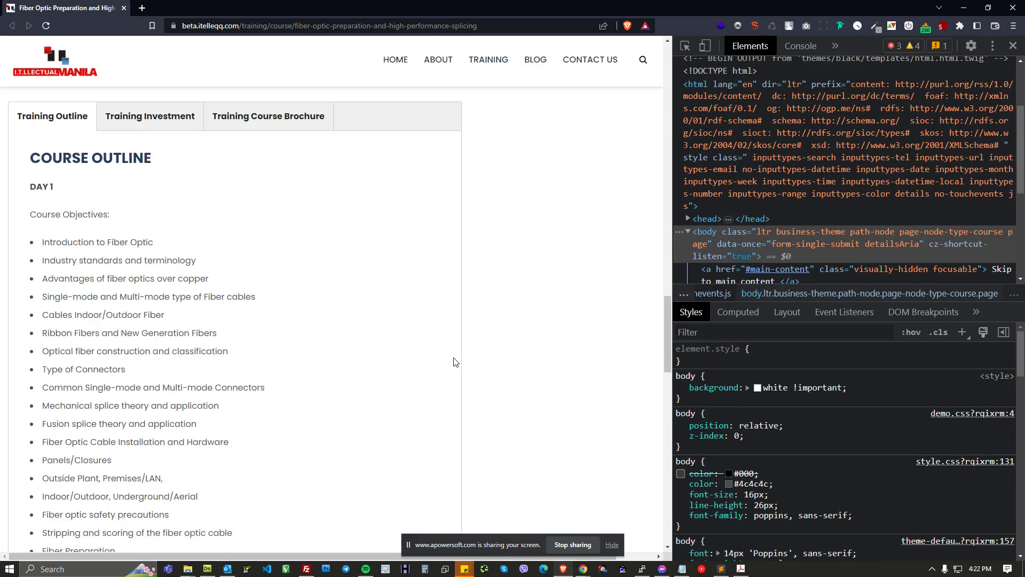
click(149, 123)
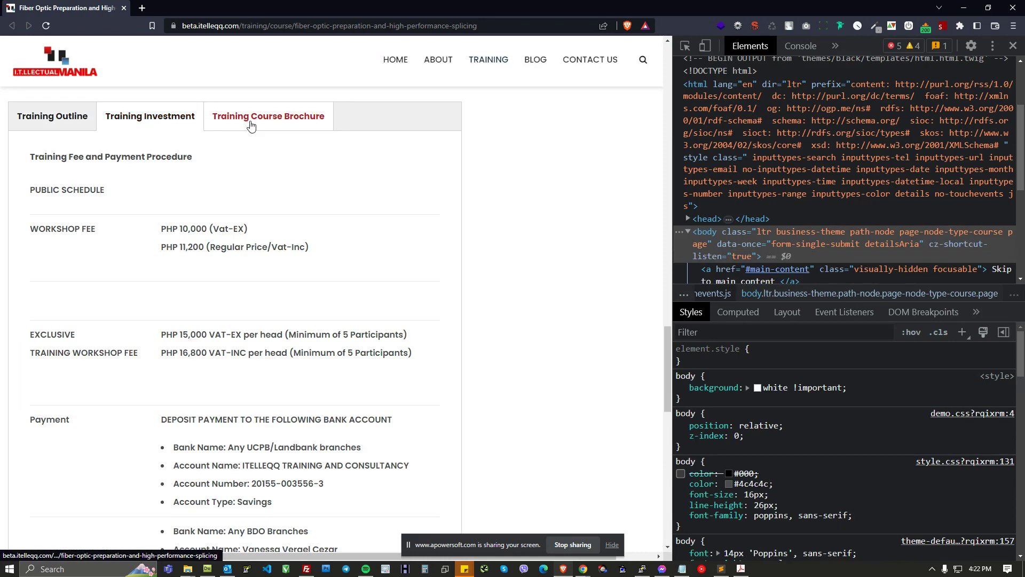
click(251, 126)
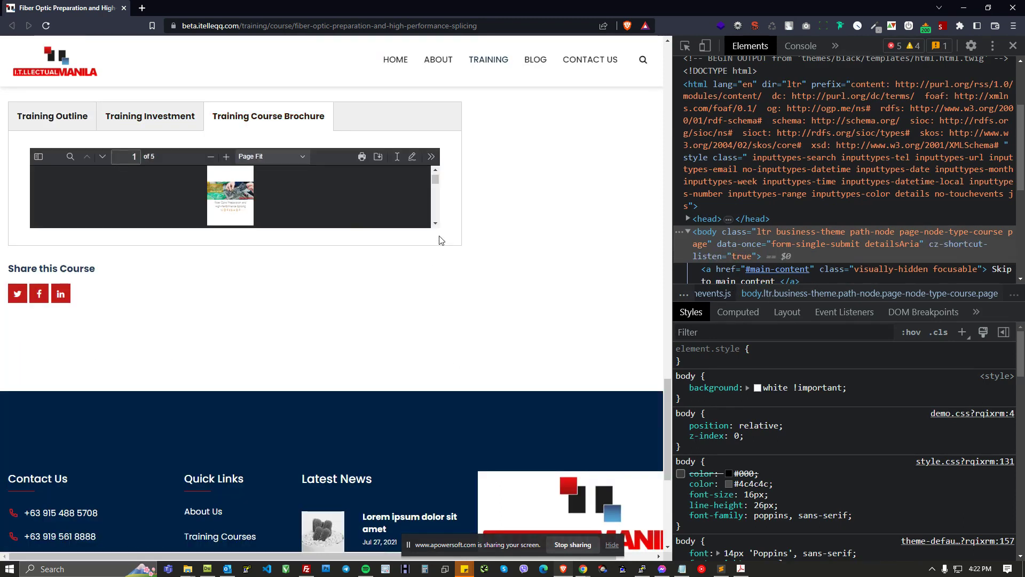
Step: Try the viewer's Automatic Zoom level, then set it back to Page Fit
click(261, 158)
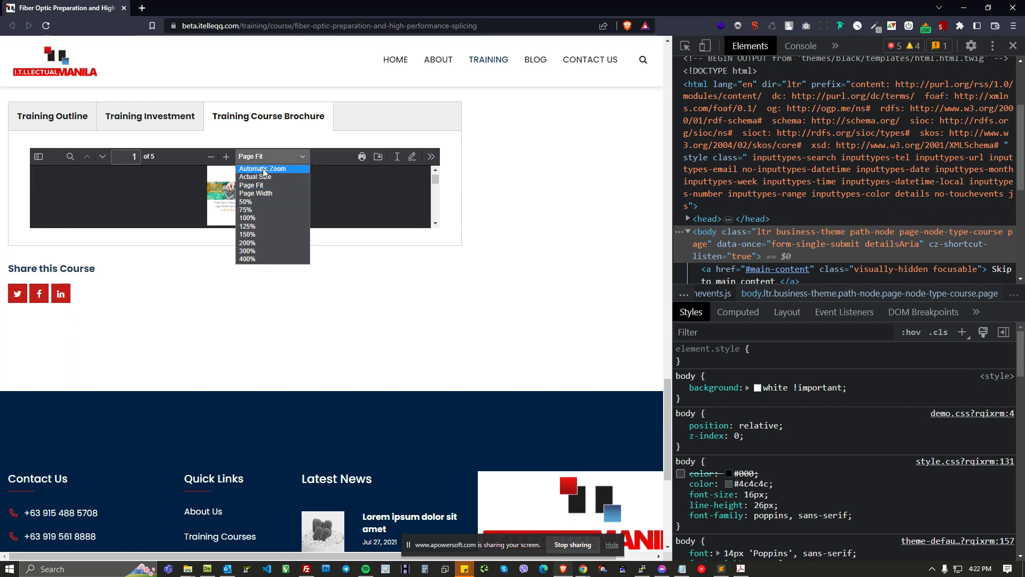
click(263, 168)
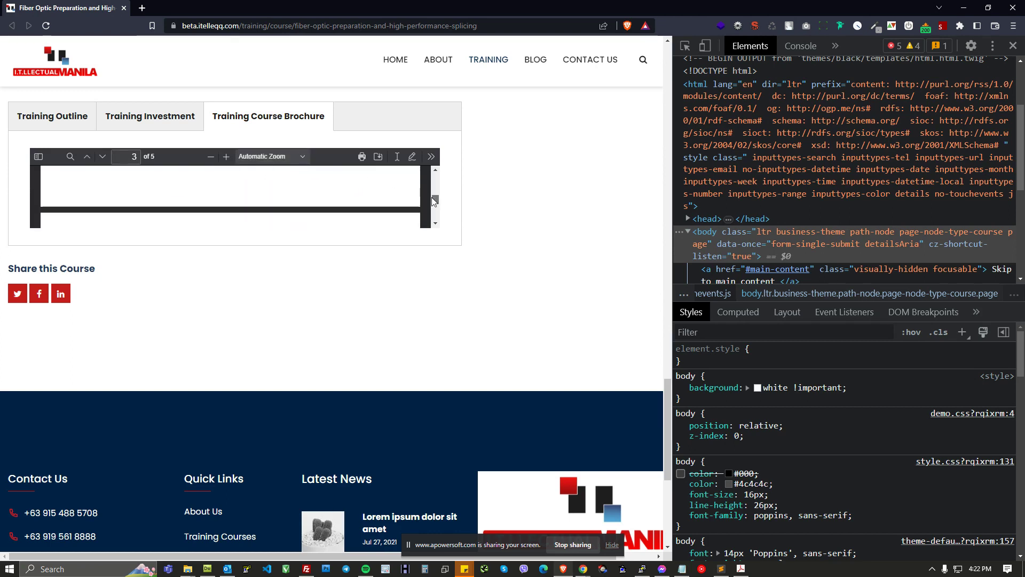
click(269, 156)
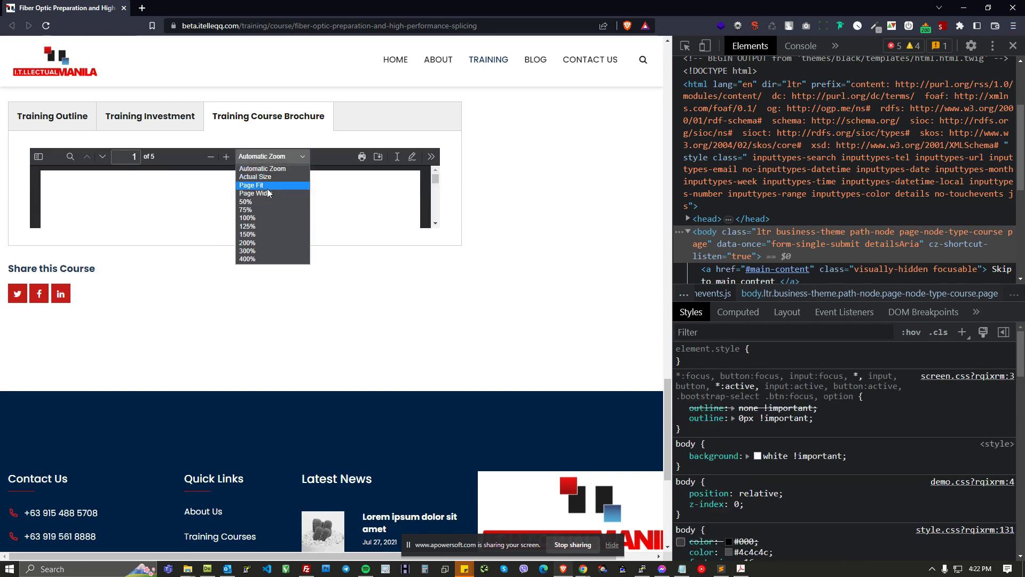
click(268, 185)
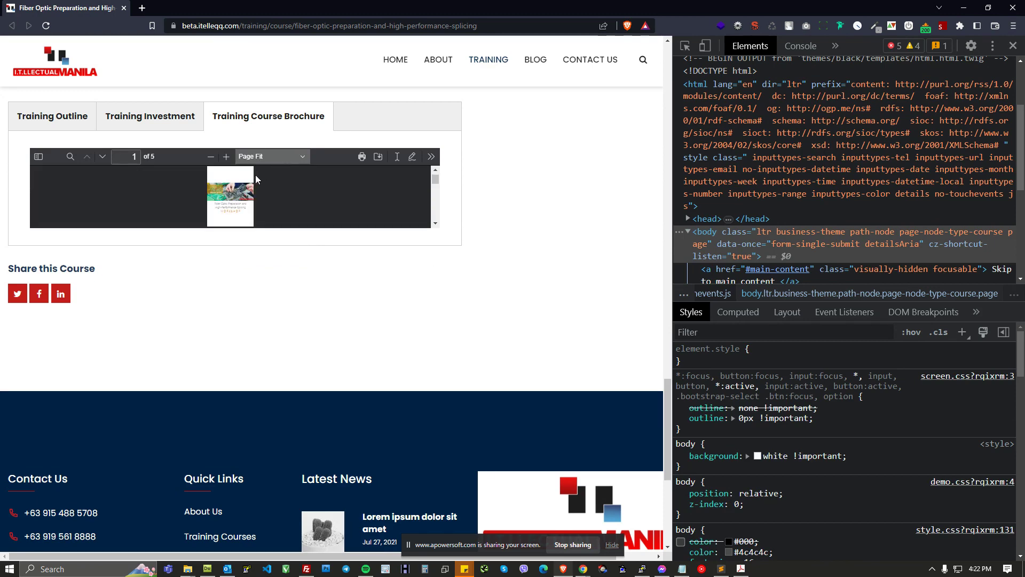
Step: Return to the Course Manage display page and review the field layout
key(alt+Tab)
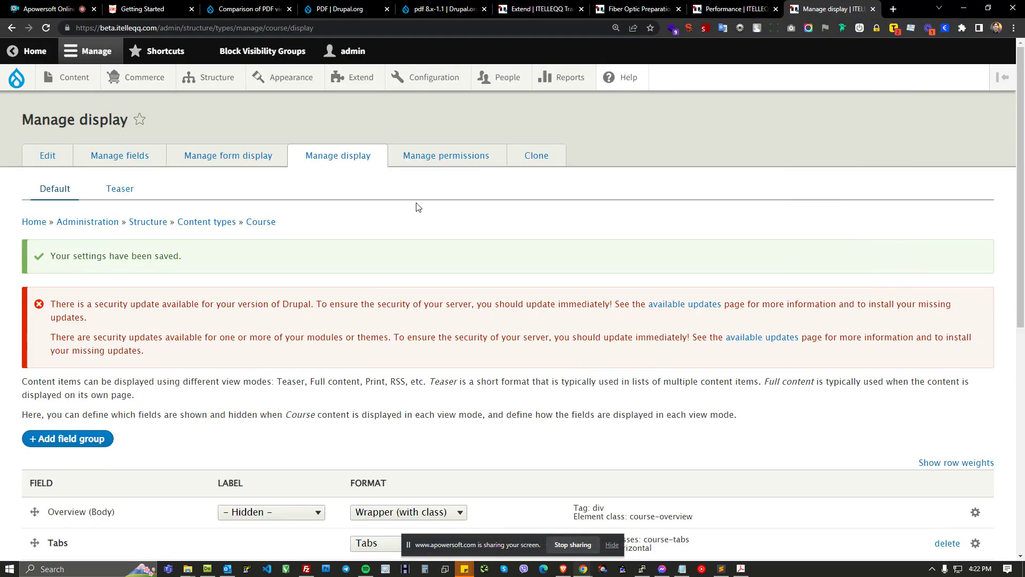
scroll(457, 260, down, 7)
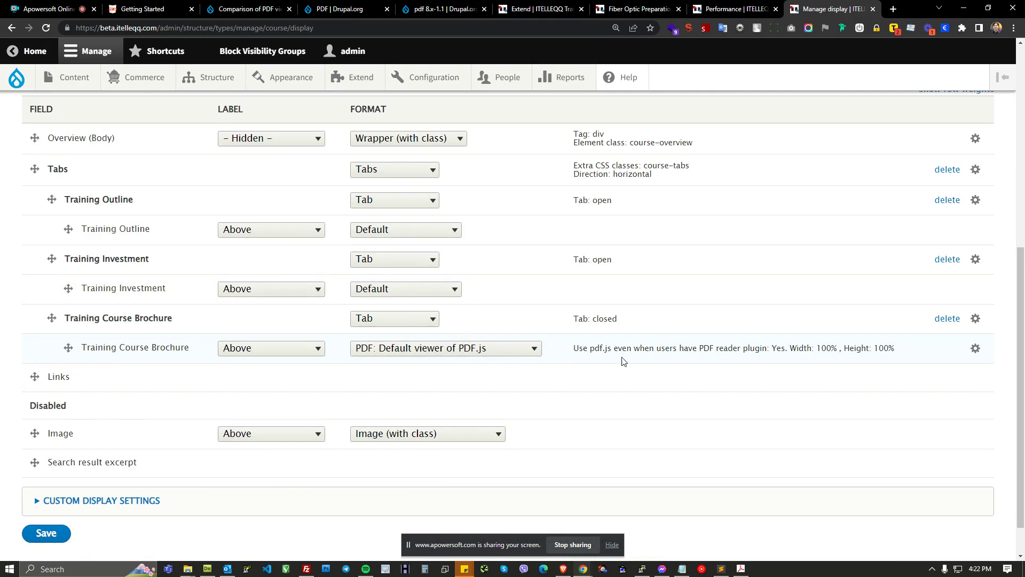
Step: Set the brochure field's PDF.js viewer Zoom Level to None, update it, and save the Course display
click(975, 349)
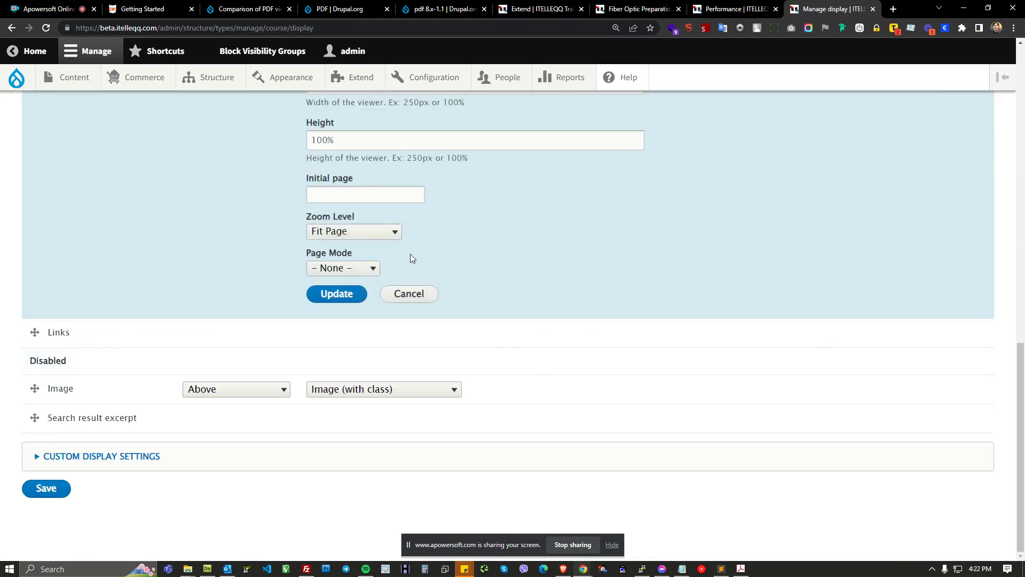
click(390, 290)
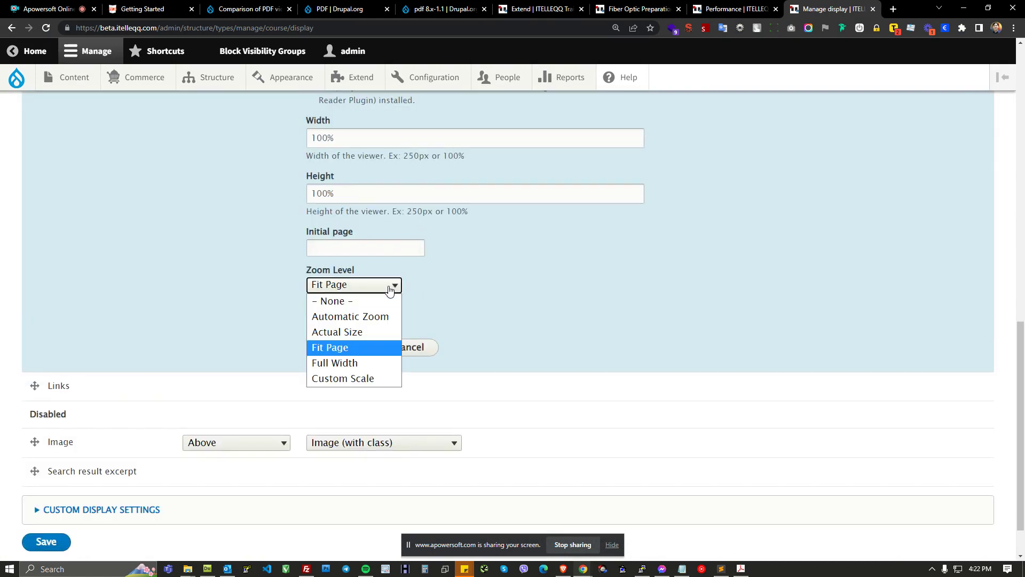
click(353, 302)
click(339, 348)
click(46, 490)
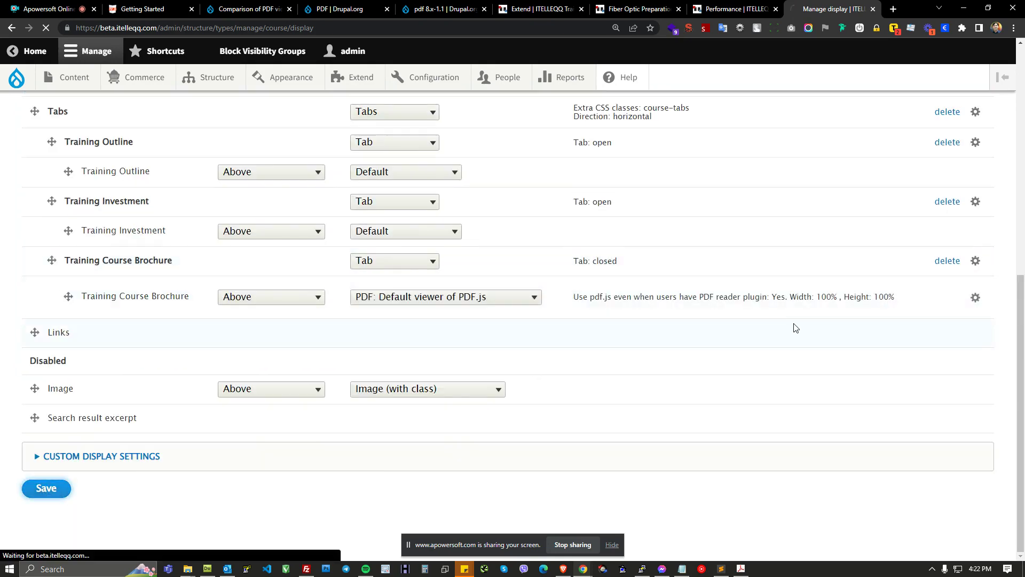
Step: Reload the course page in the other browser and open its Training Course Brochure tab
key(alt+Tab)
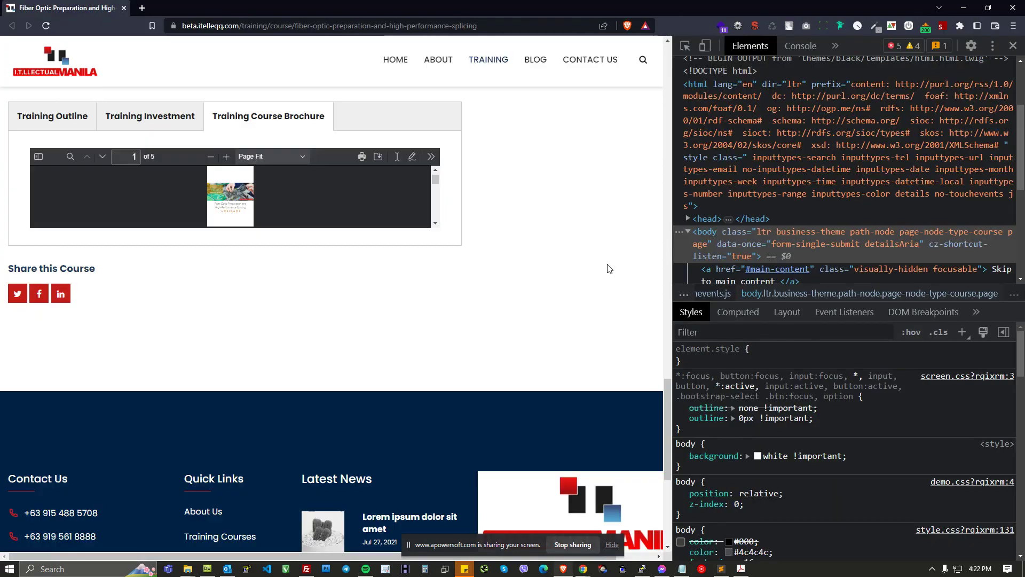
key(F5)
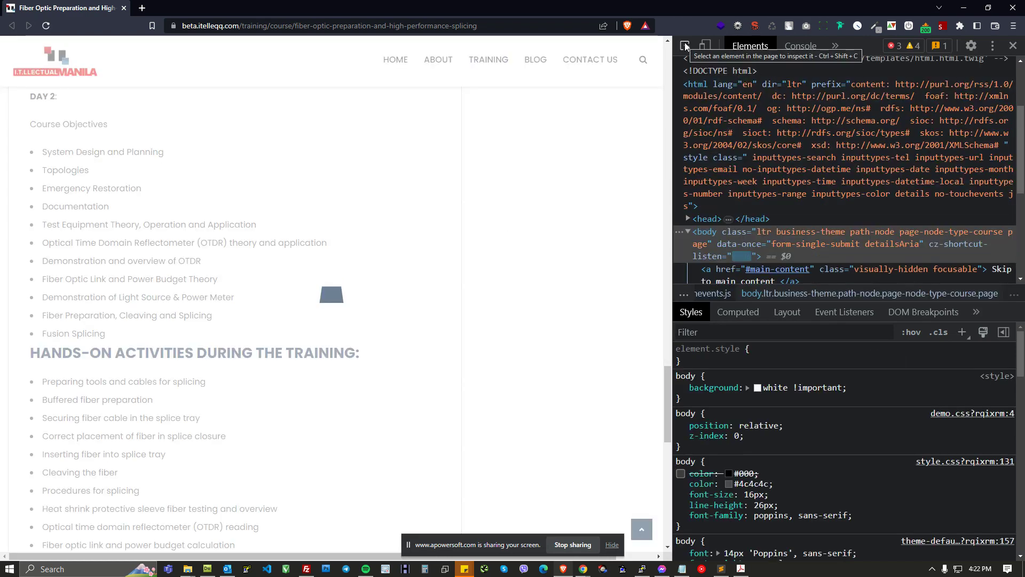
scroll(210, 223, up, 5)
scroll(210, 223, up, 9)
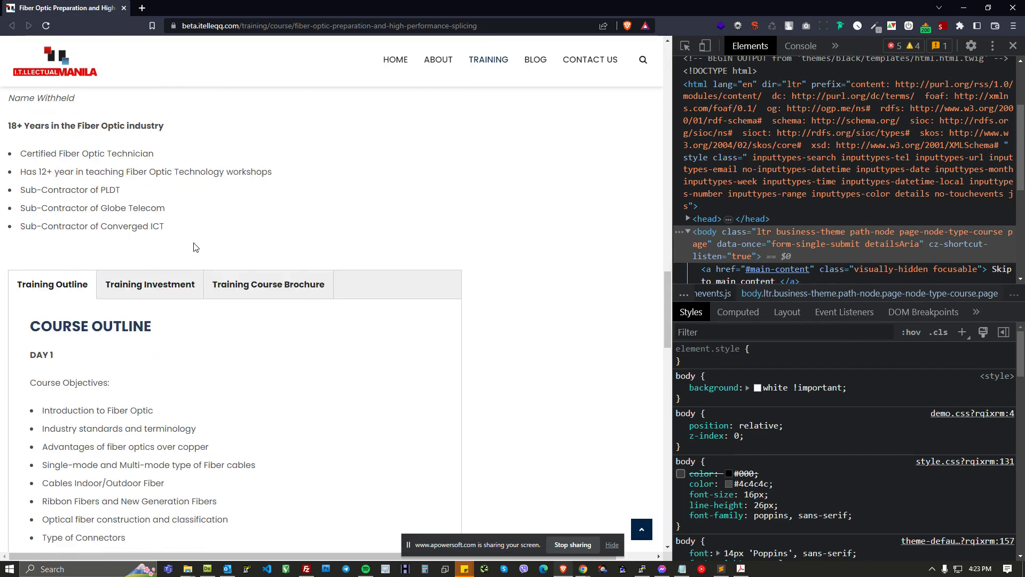
click(195, 284)
click(259, 290)
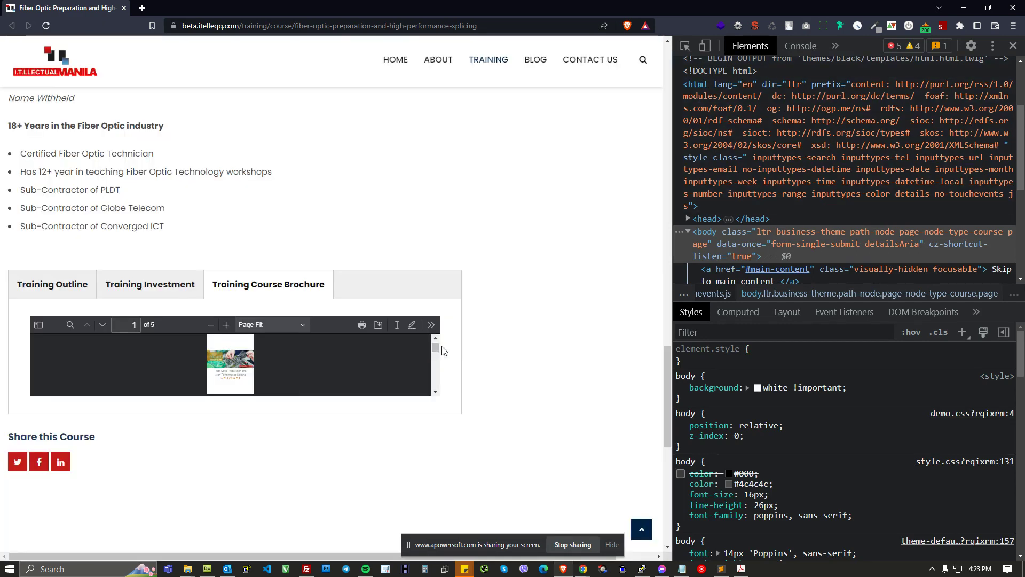
Step: Clear all Drupal caches from the Performance page and the admin menu's Flush all caches
key(alt+Tab)
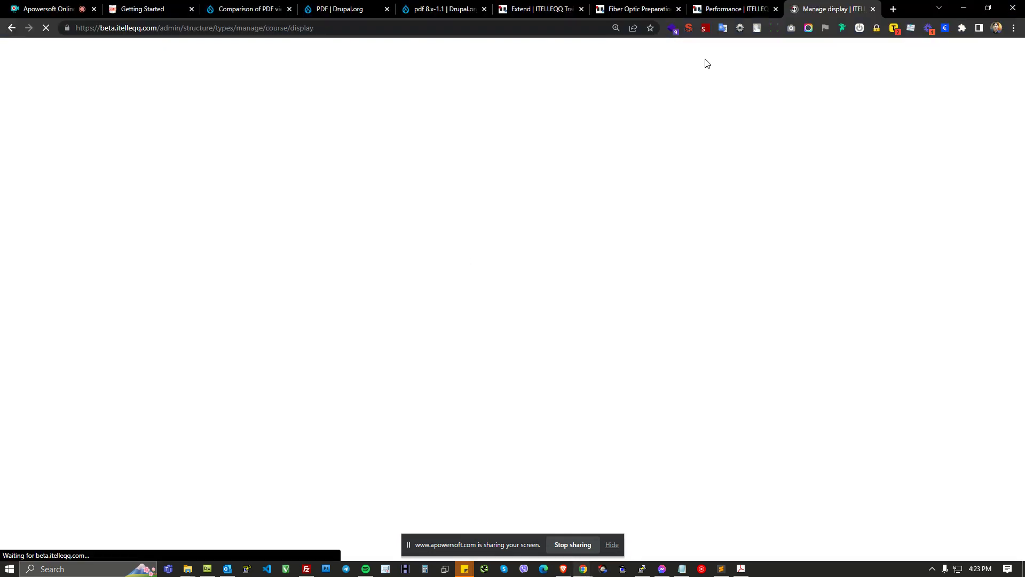
click(735, 11)
click(80, 342)
click(629, 11)
mouse_move(17, 80)
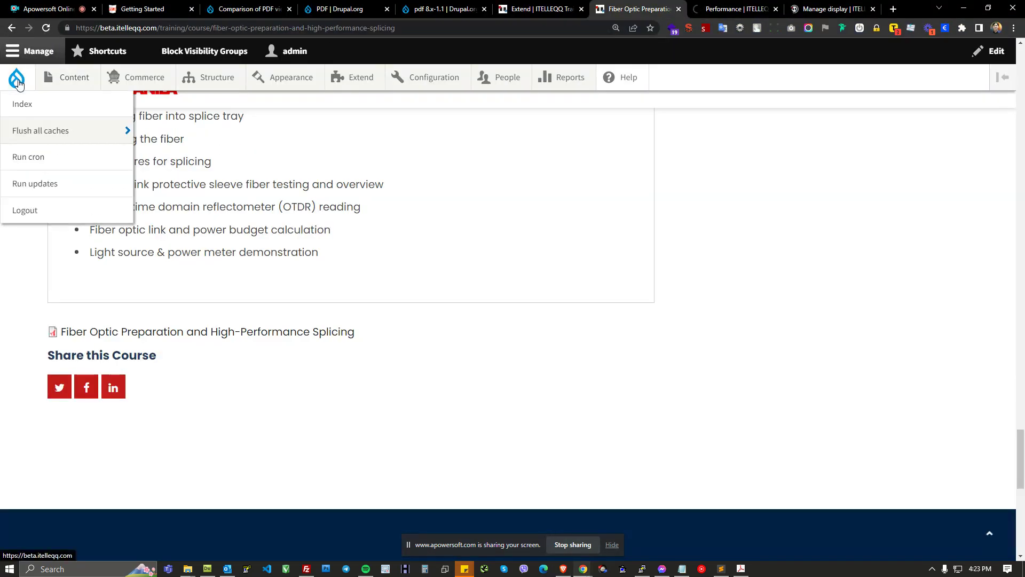
click(43, 137)
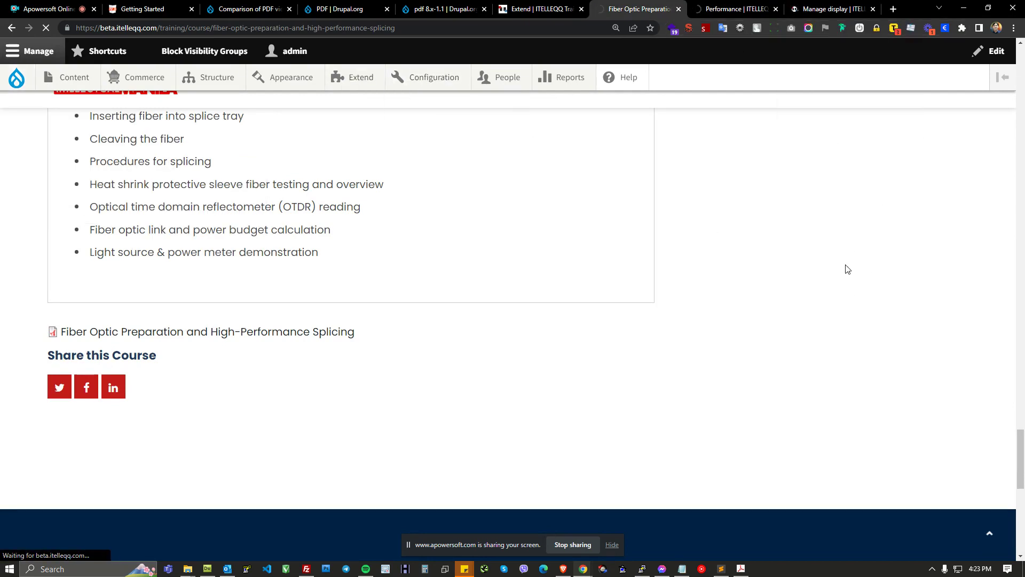
Step: Reload the course page again and check the viewer in the Training Course Brochure tab
key(alt+Tab)
key(F5)
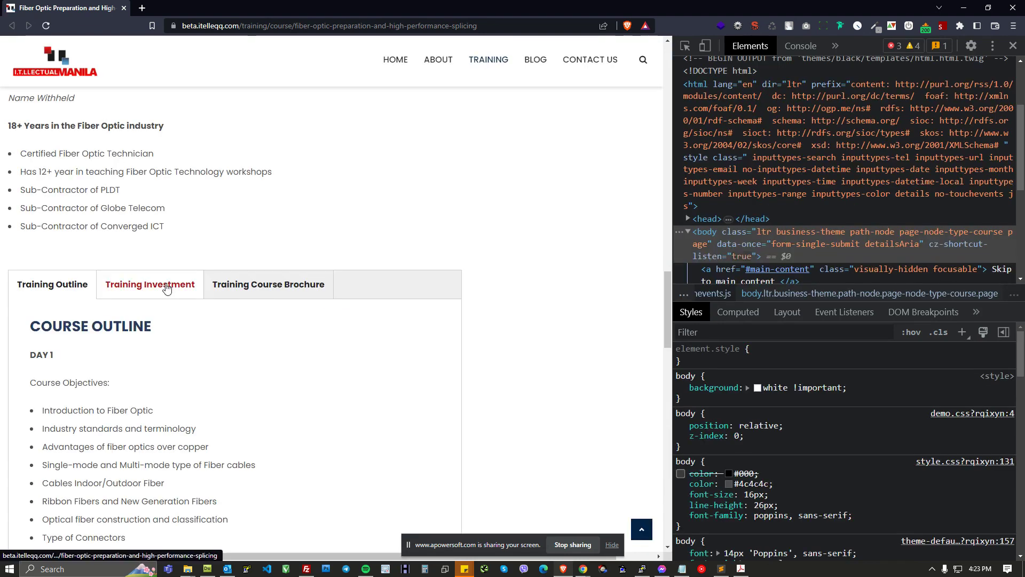
click(165, 288)
click(228, 293)
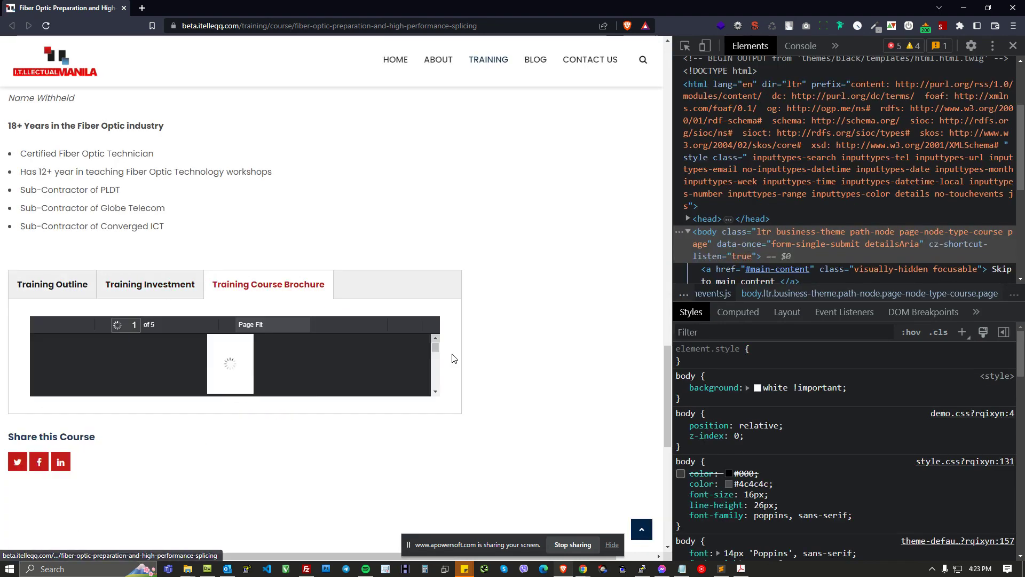
mouse_move(433, 348)
mouse_down()
mouse_move(436, 372)
mouse_move(436, 350)
mouse_up()
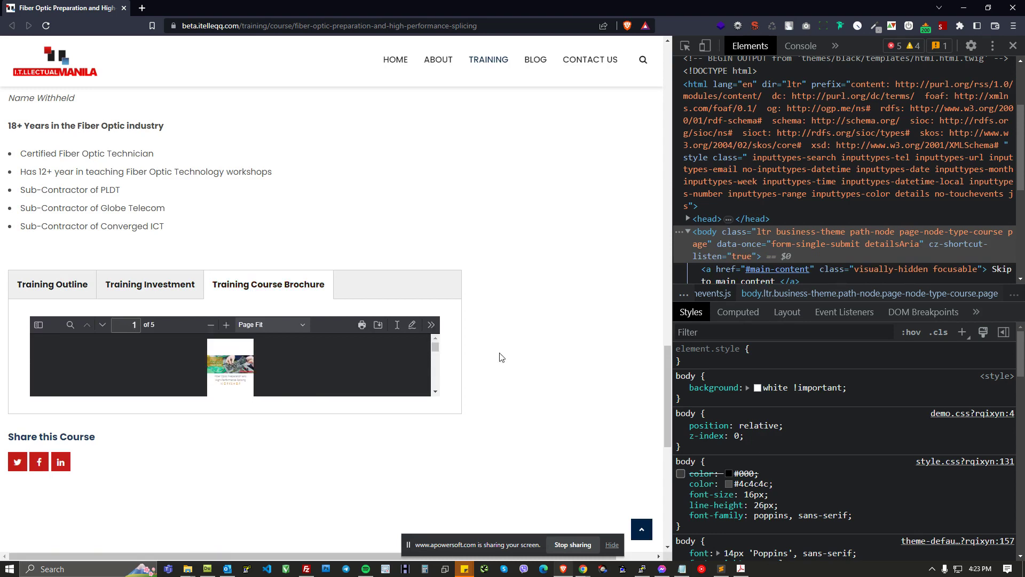
scroll(544, 361, down, 3)
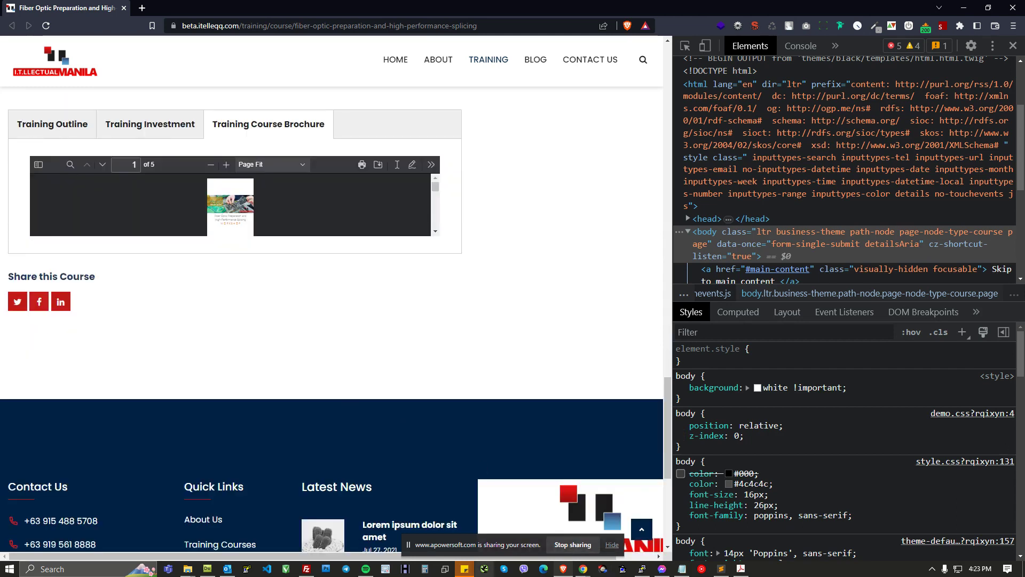
click(583, 569)
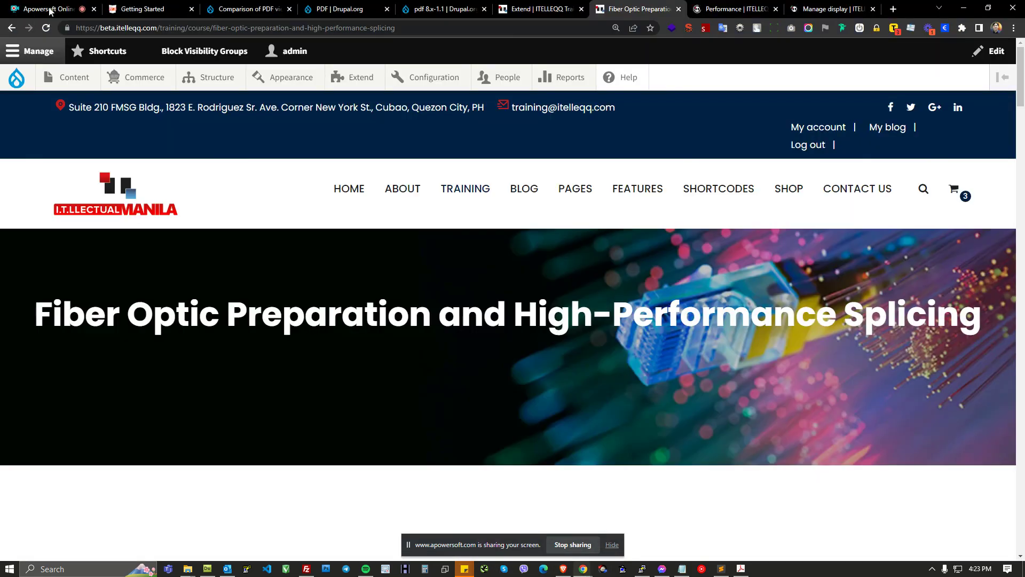